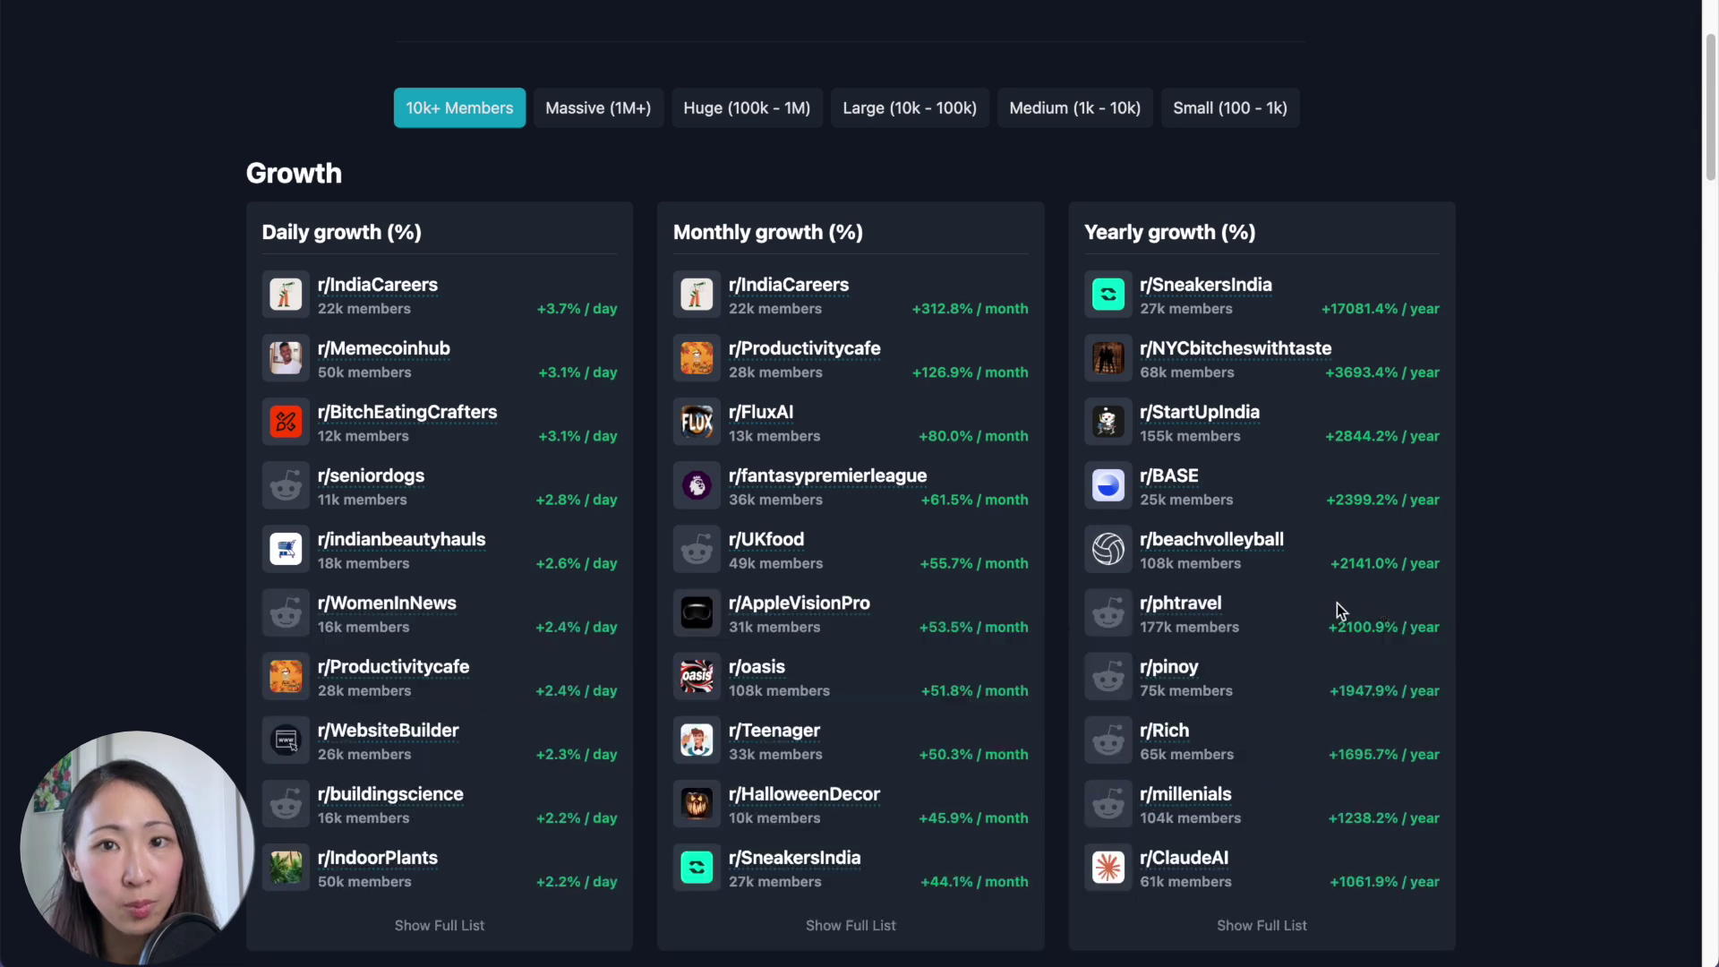
scroll(1432, 698, "down", 1)
left_click(1195, 853)
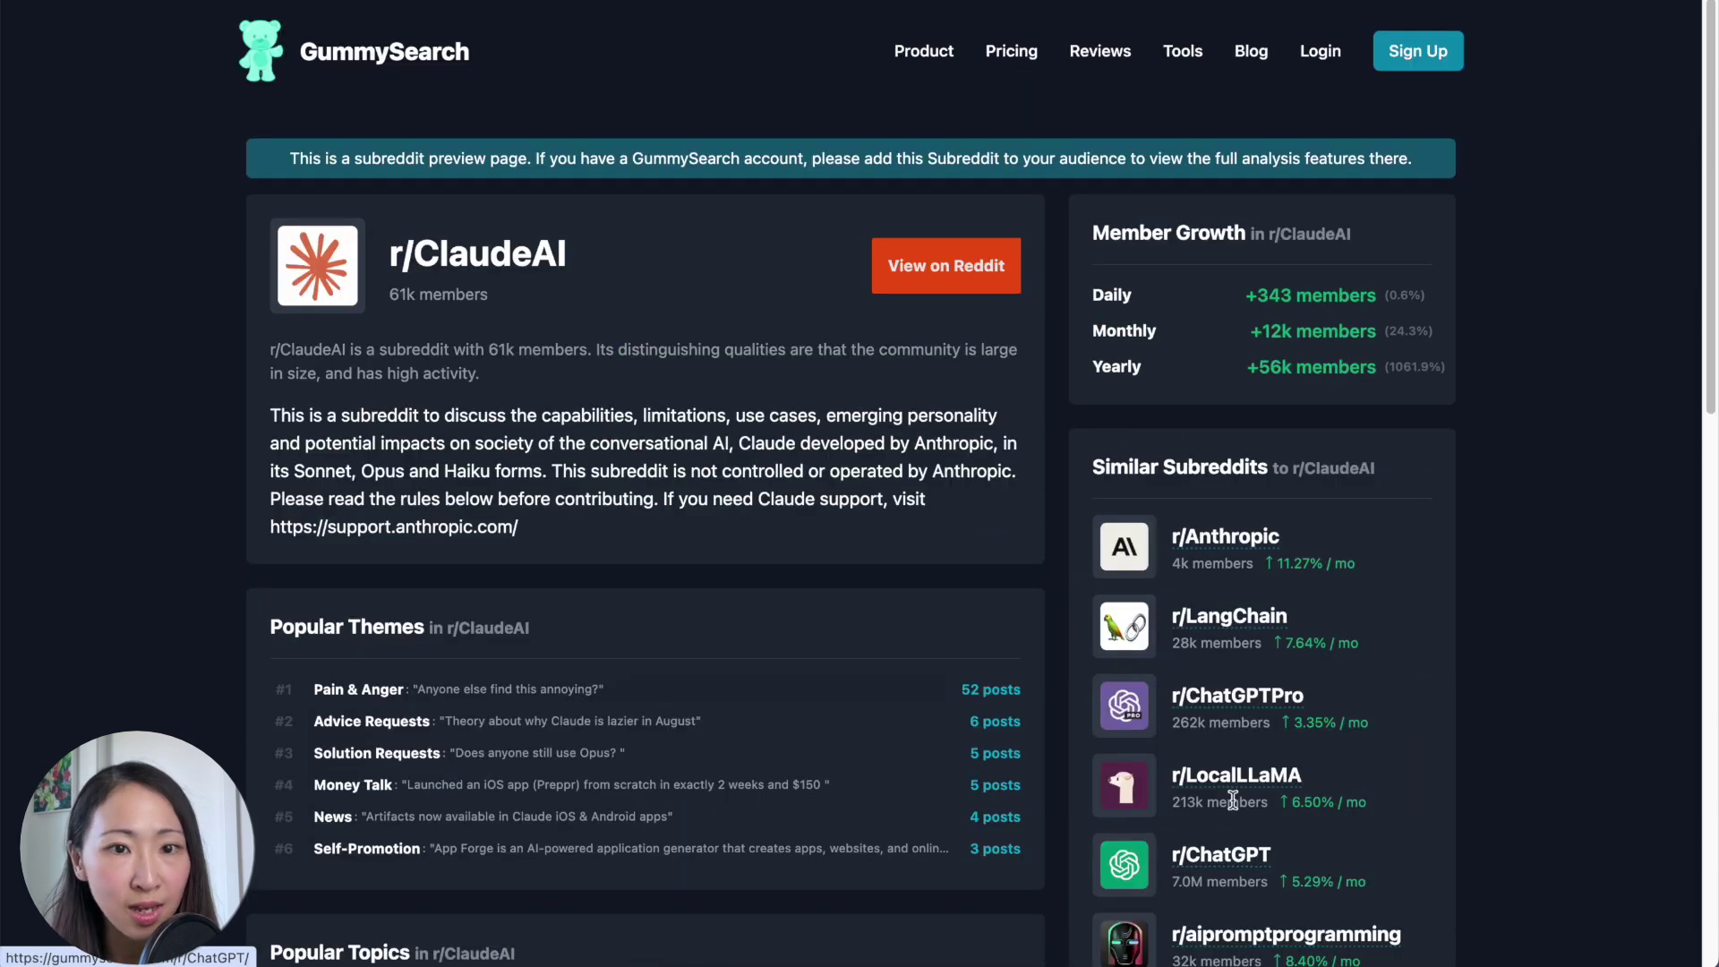
scroll(1195, 853, "down", 5)
scroll(860, 483, "up", 5)
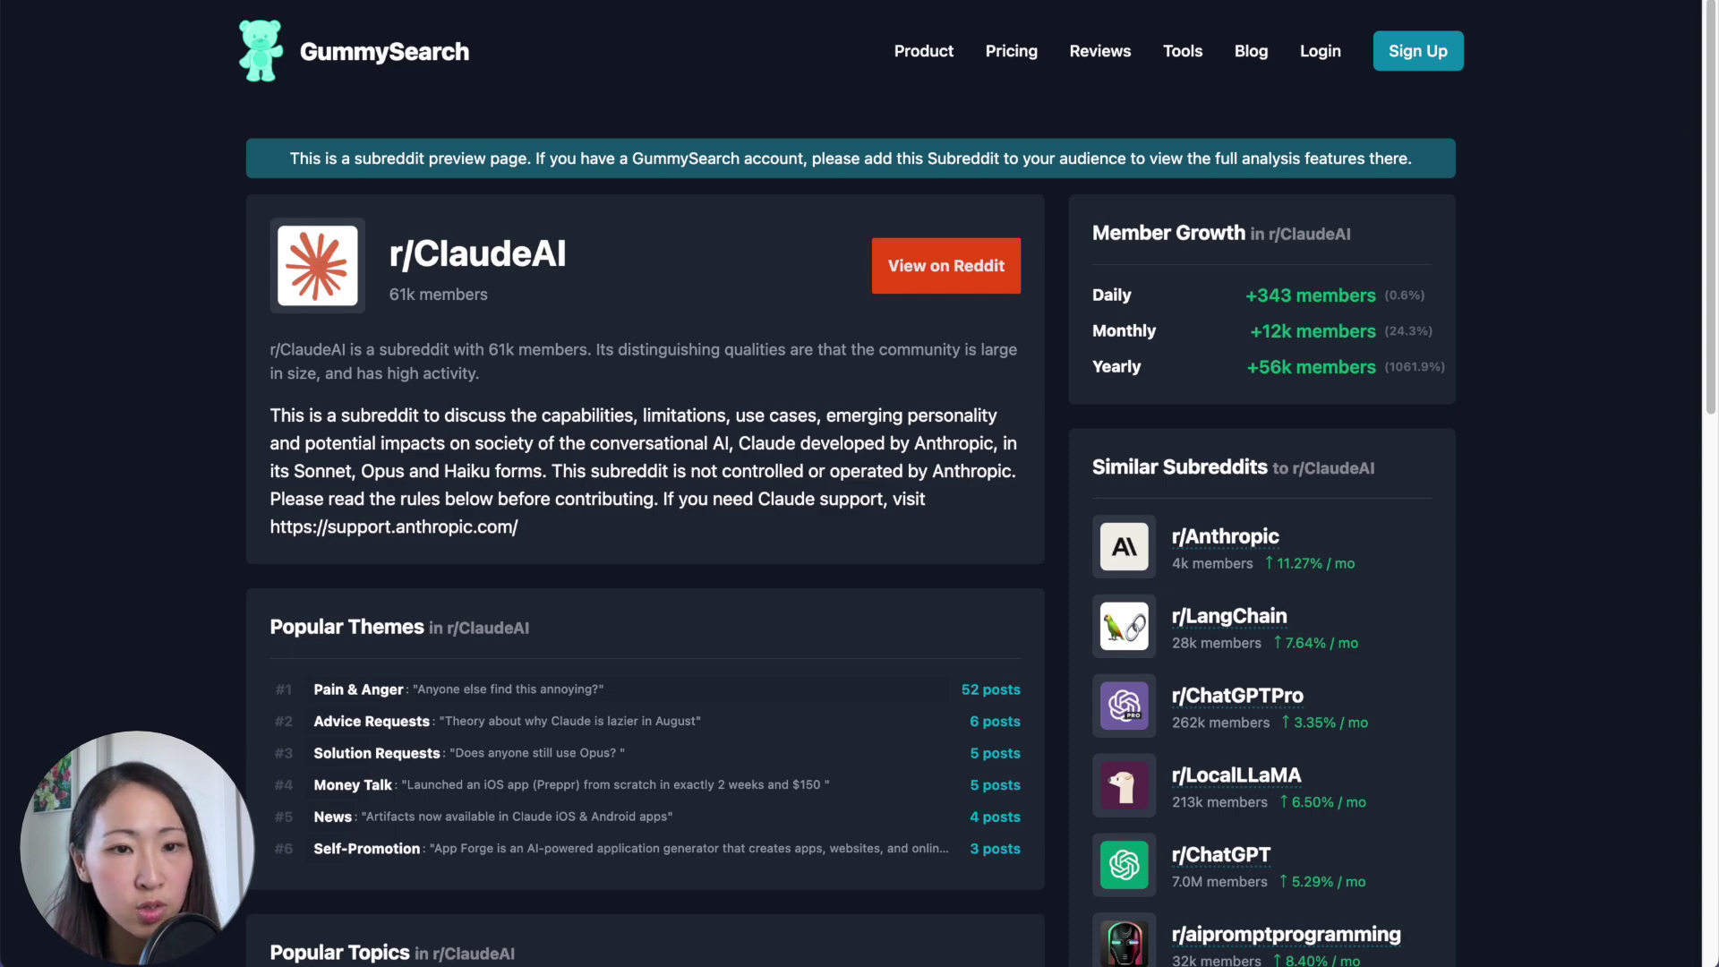
key("alt+Left")
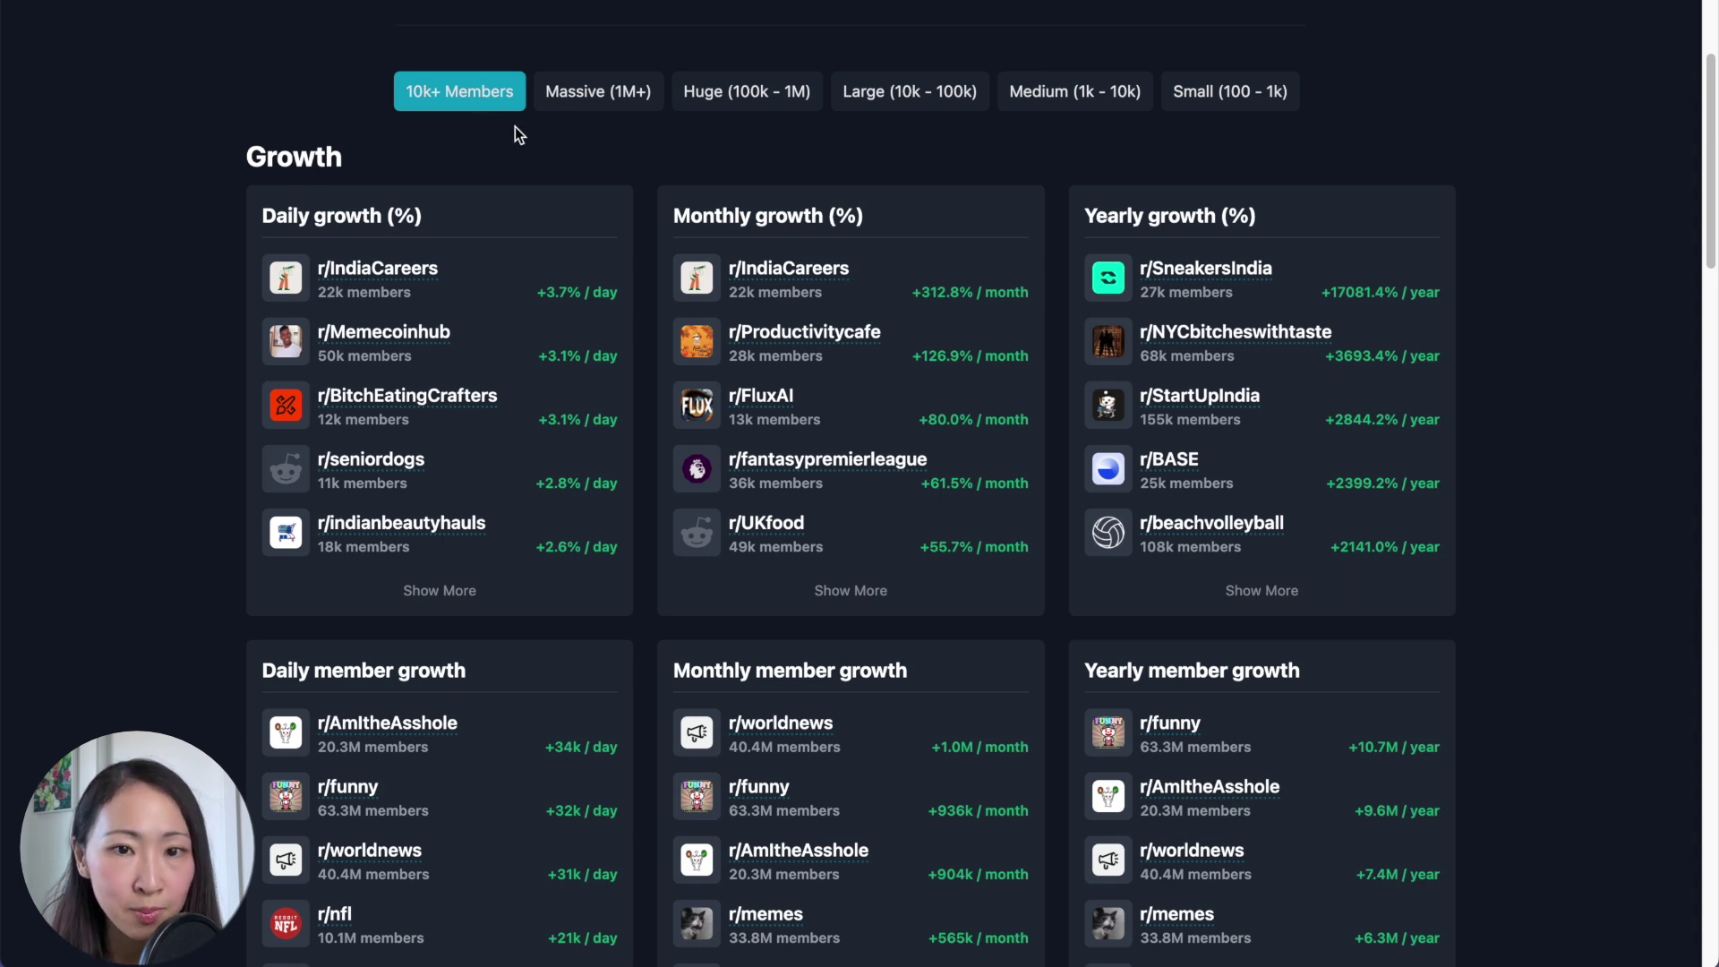
- Cycle through the Massive, Huge, Large and Medium size tiers, ending back on Massive (1M+)
left_click(585, 103)
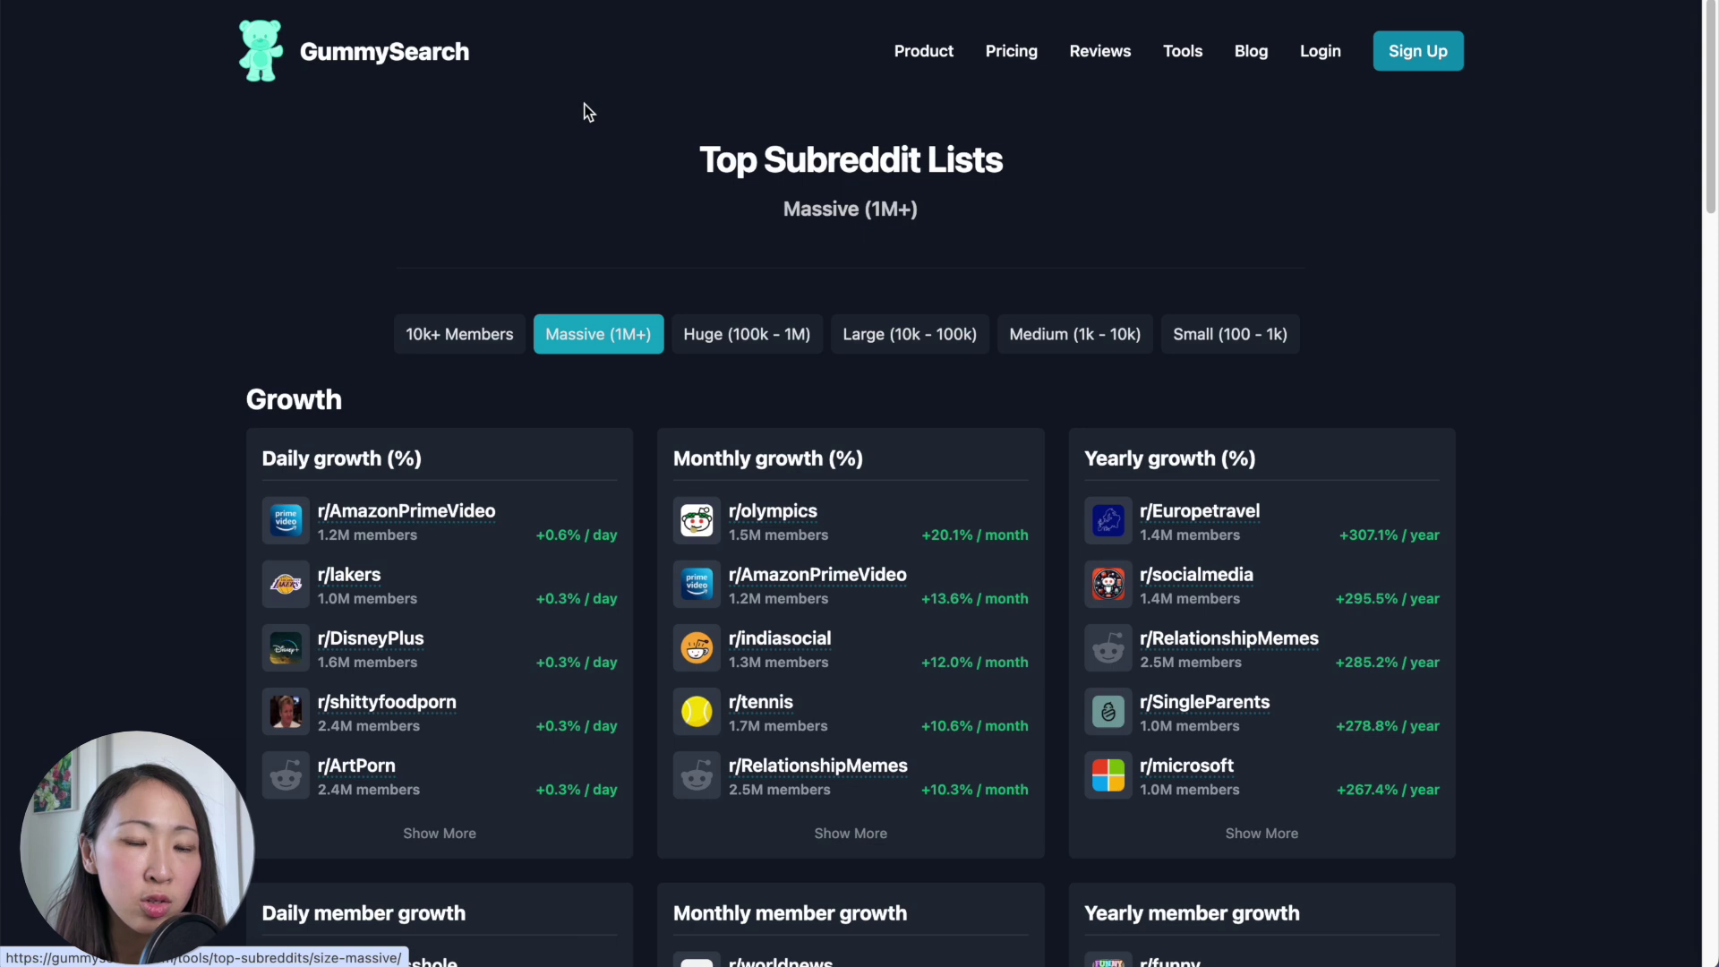
left_click(768, 349)
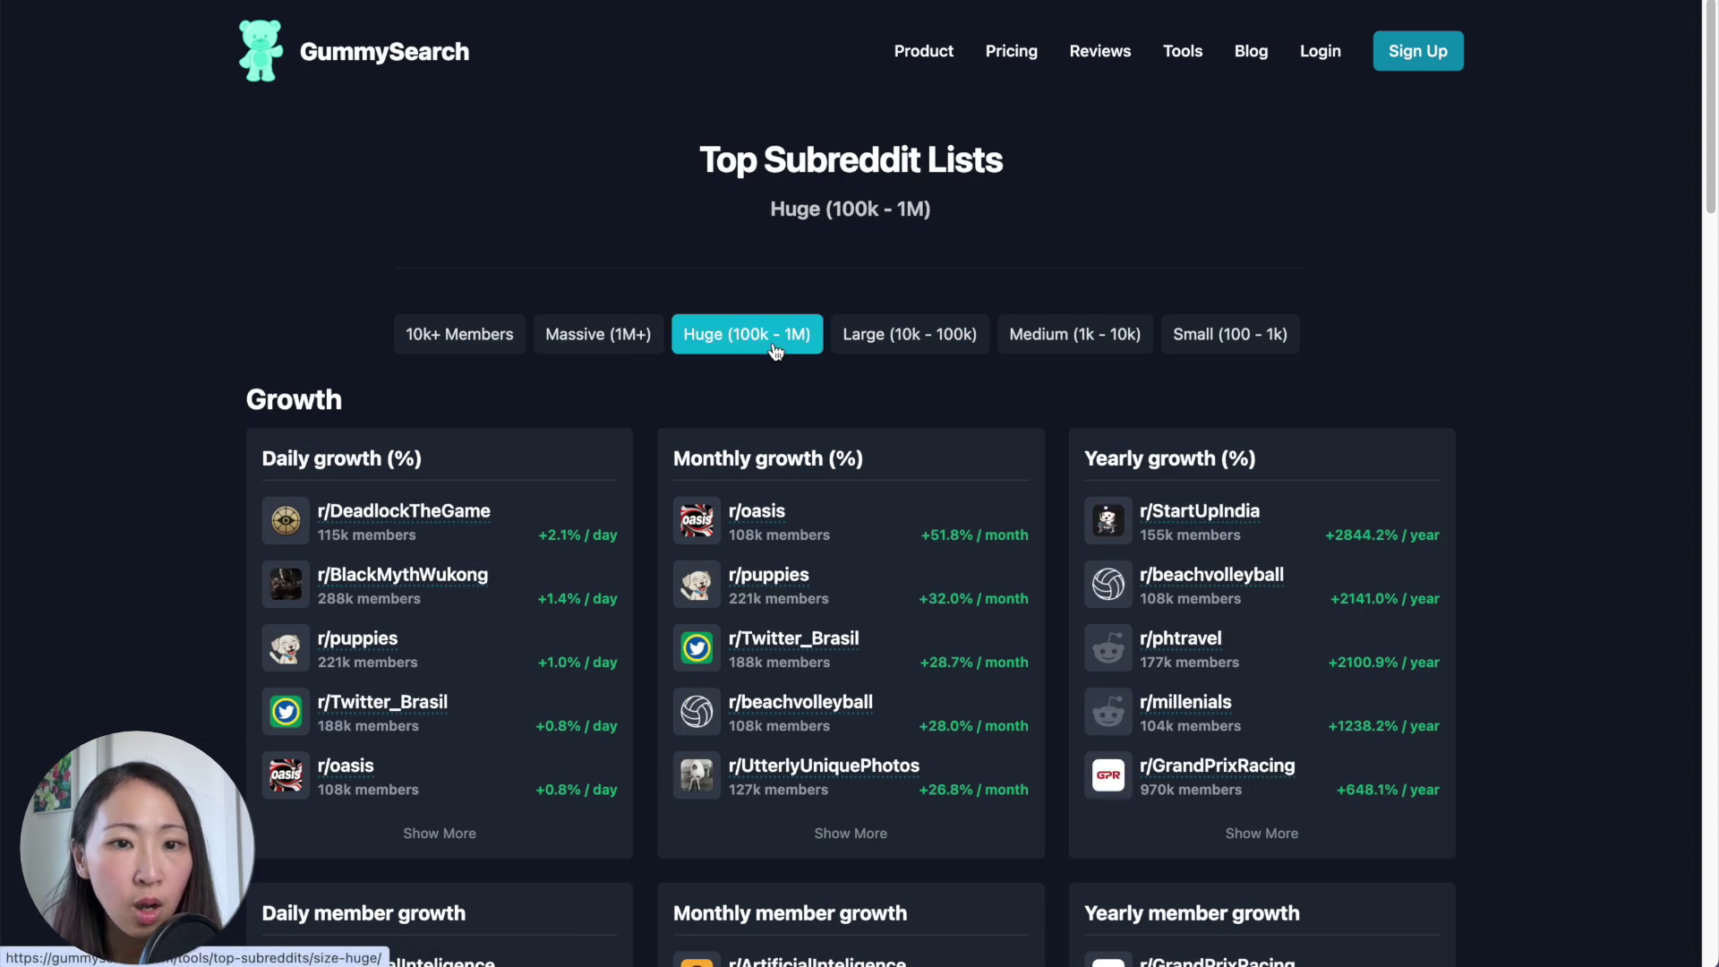
left_click(882, 349)
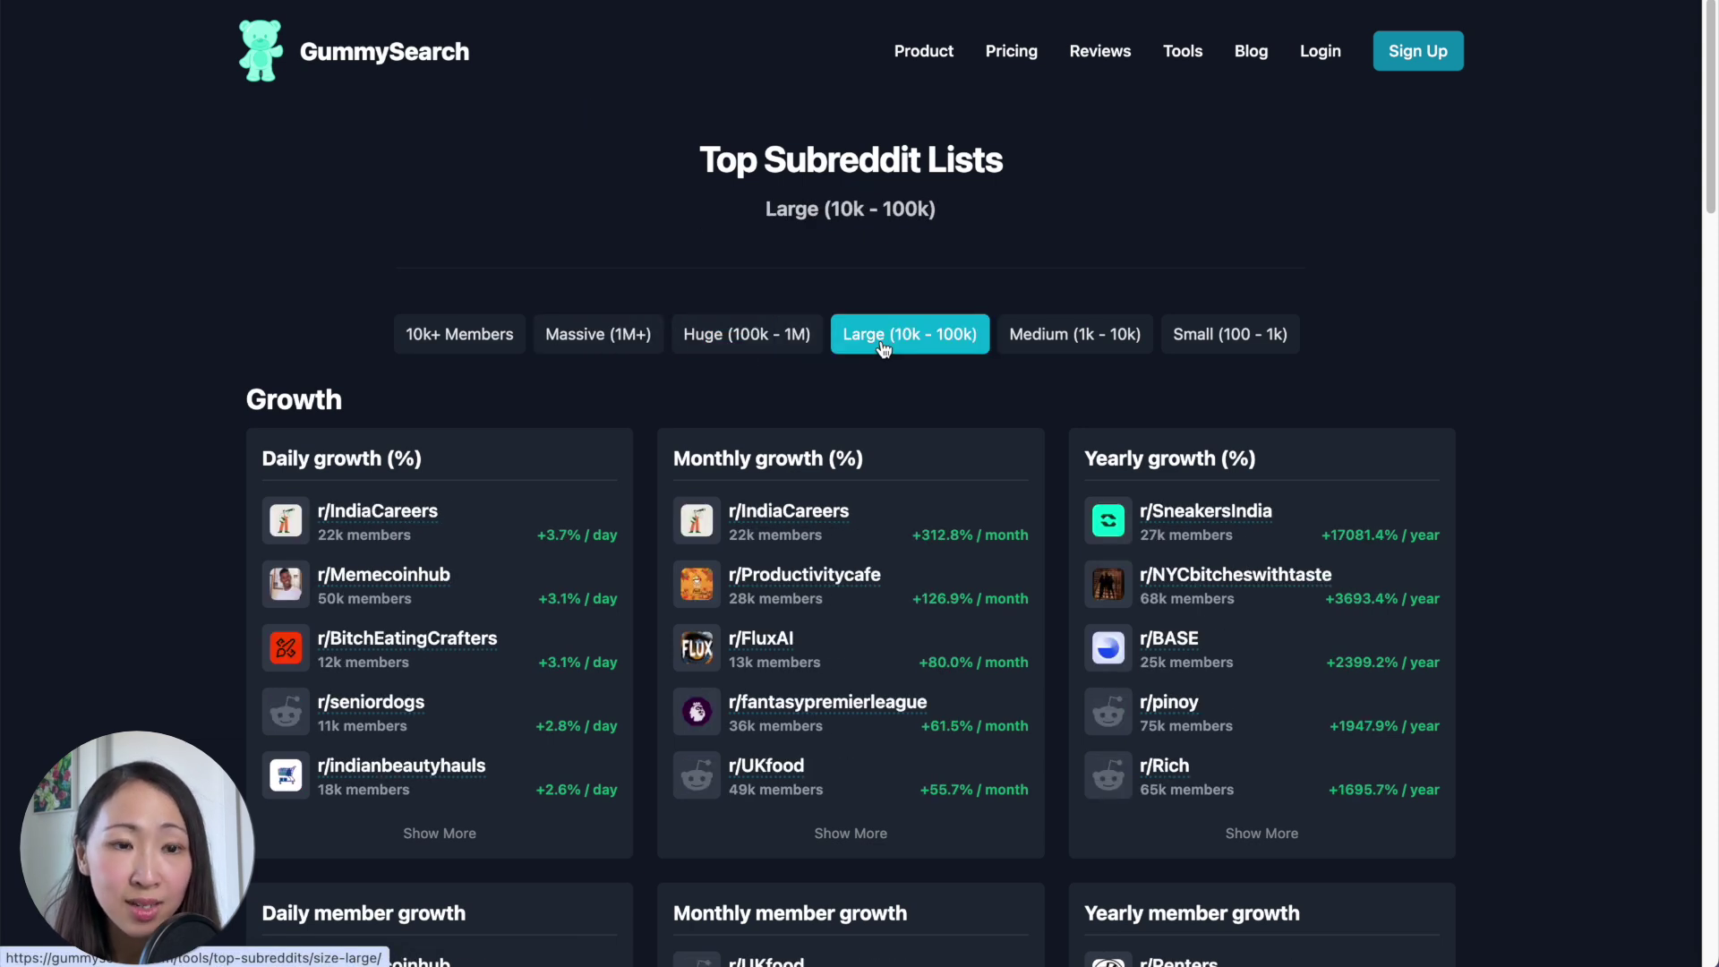
left_click(1078, 352)
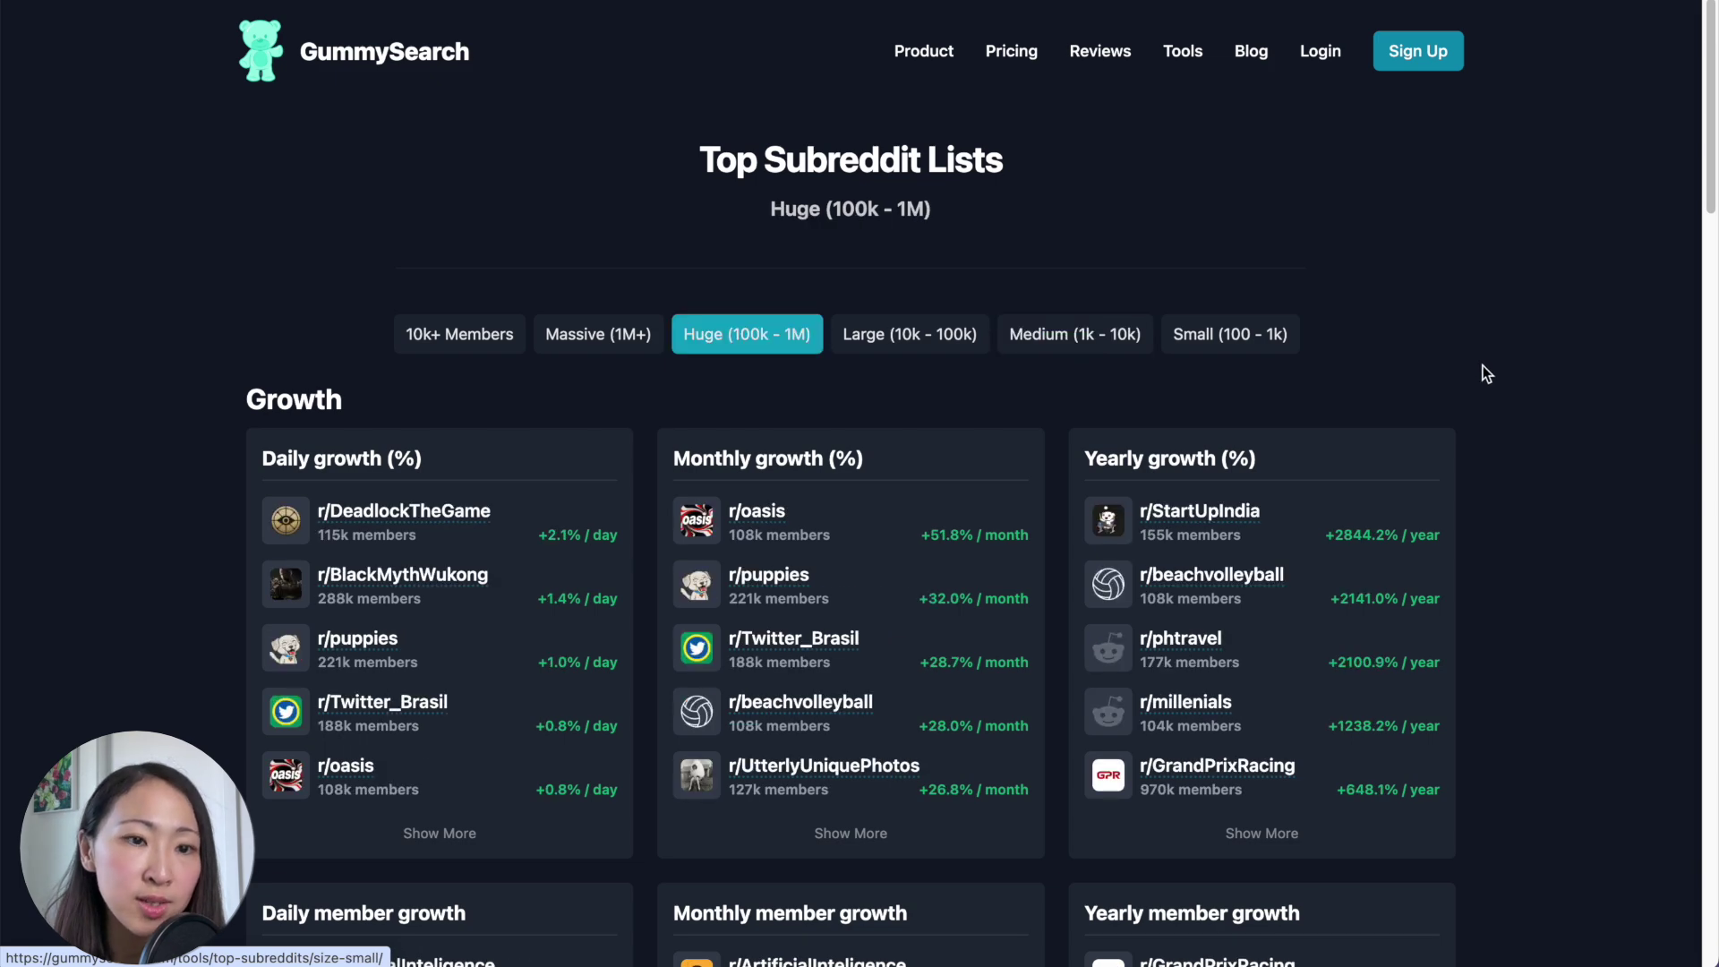
scroll(1484, 365, "down", 2)
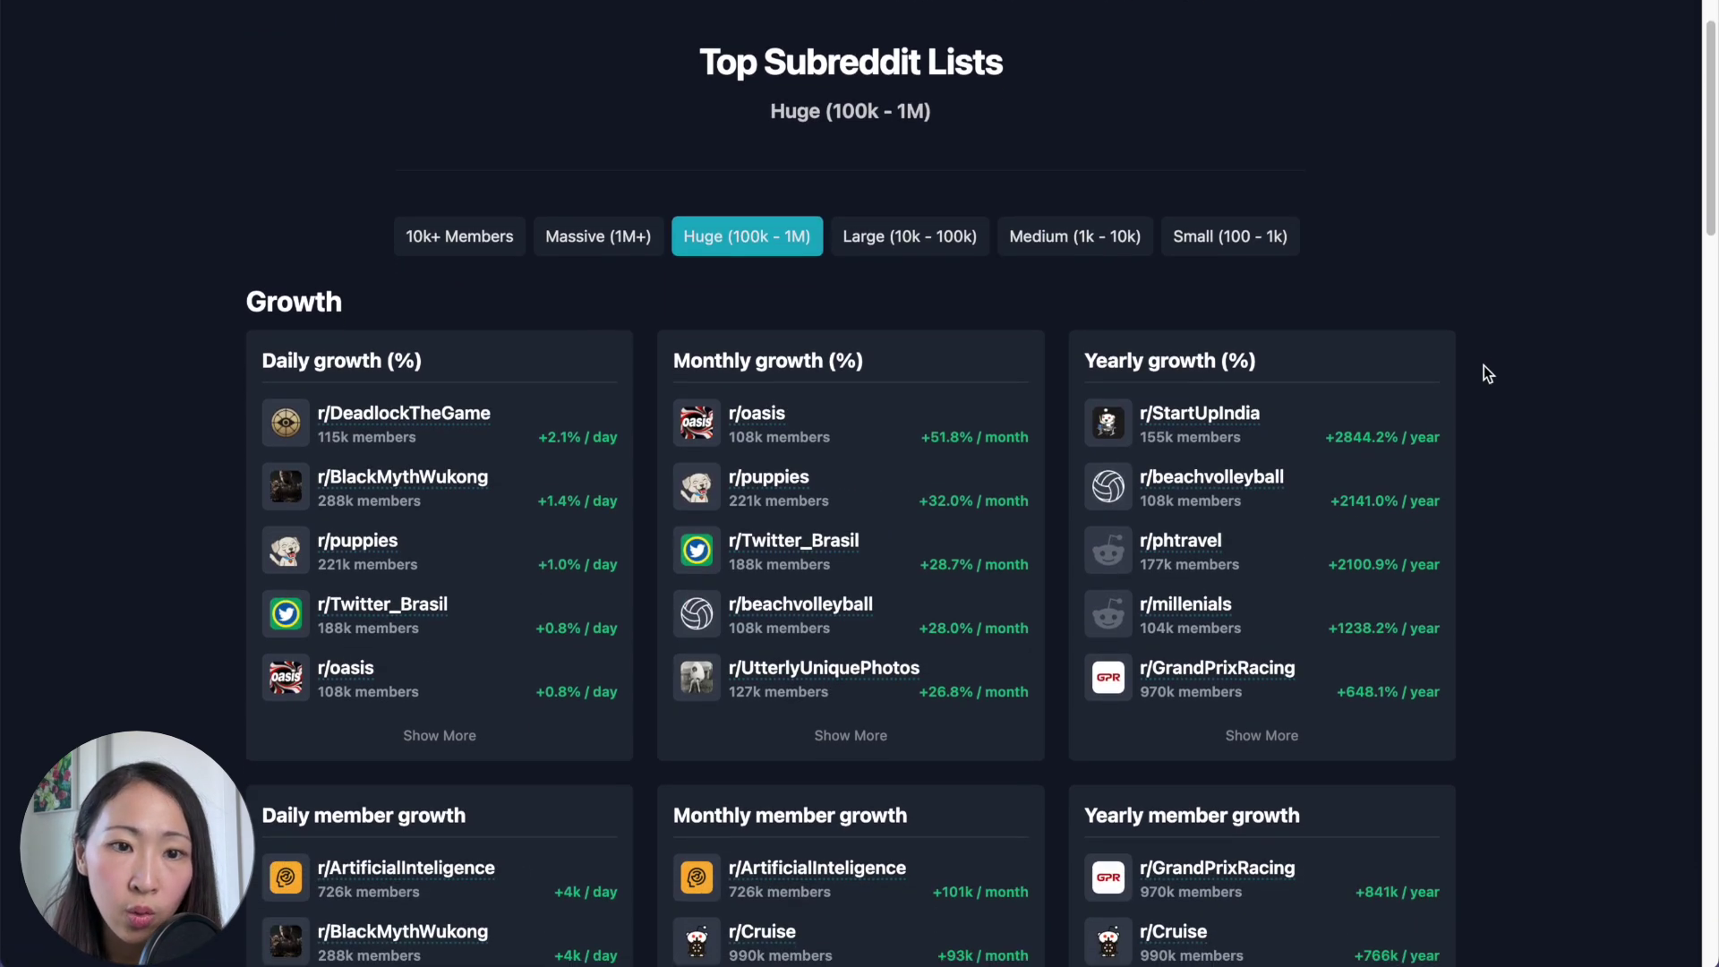
scroll(1484, 367, "up", 2)
scroll(1485, 367, "down", 5)
scroll(1484, 367, "up", 5)
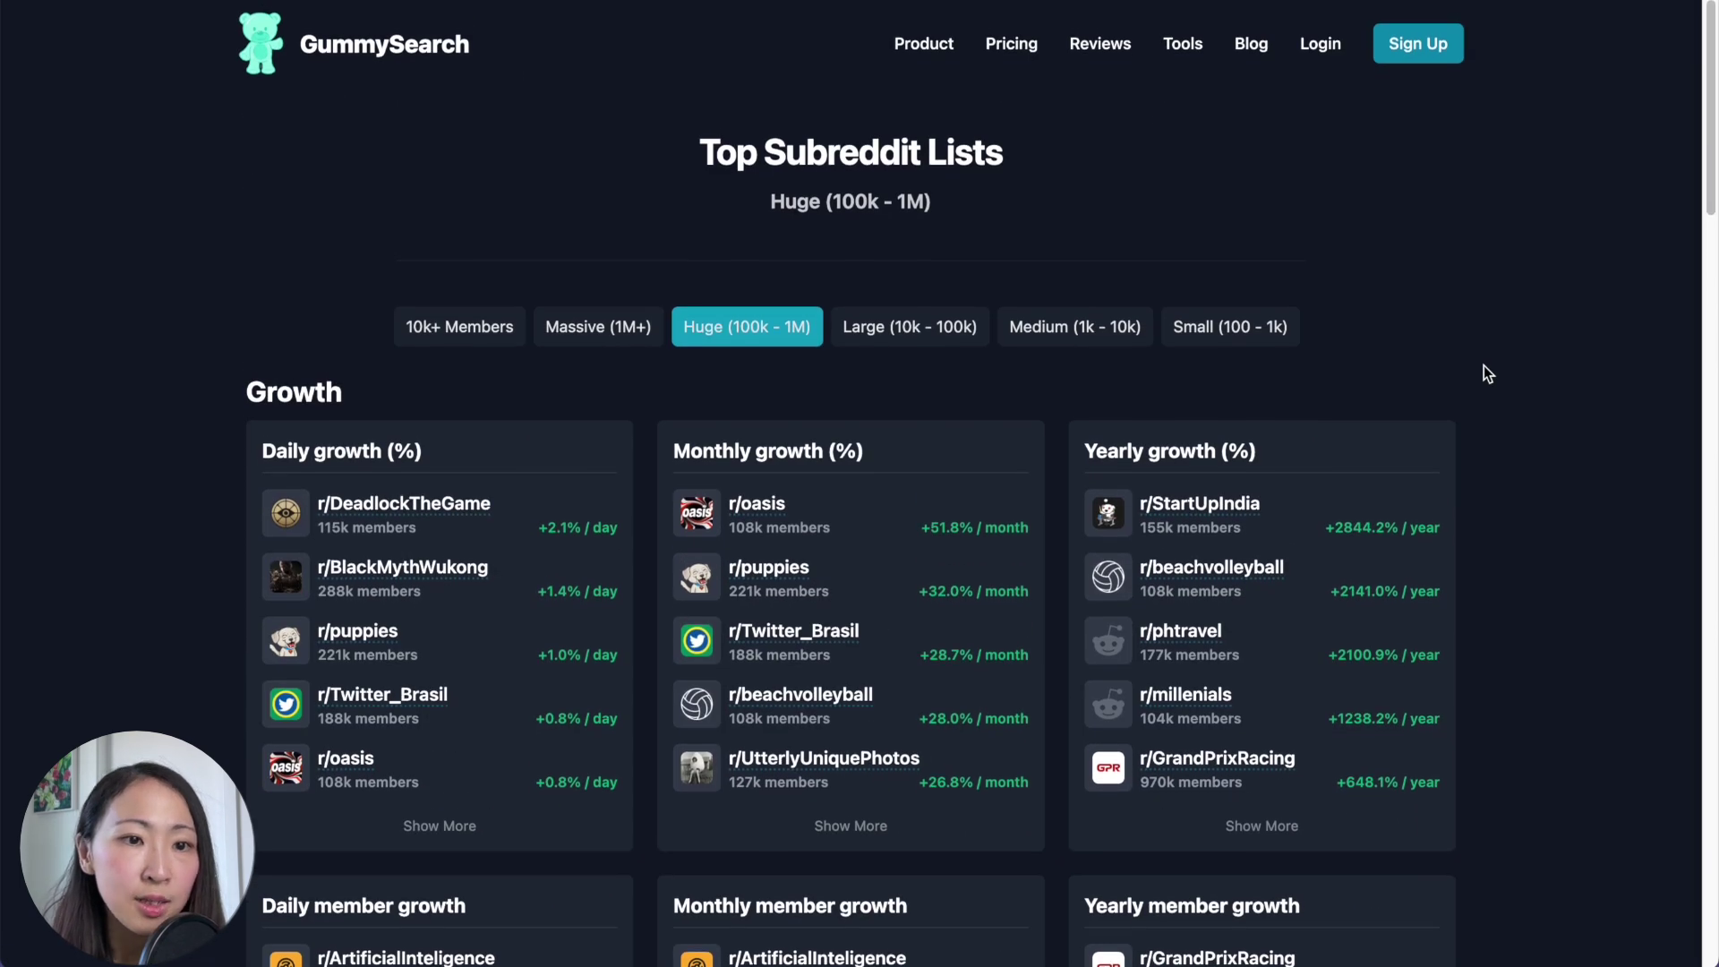
left_click(594, 337)
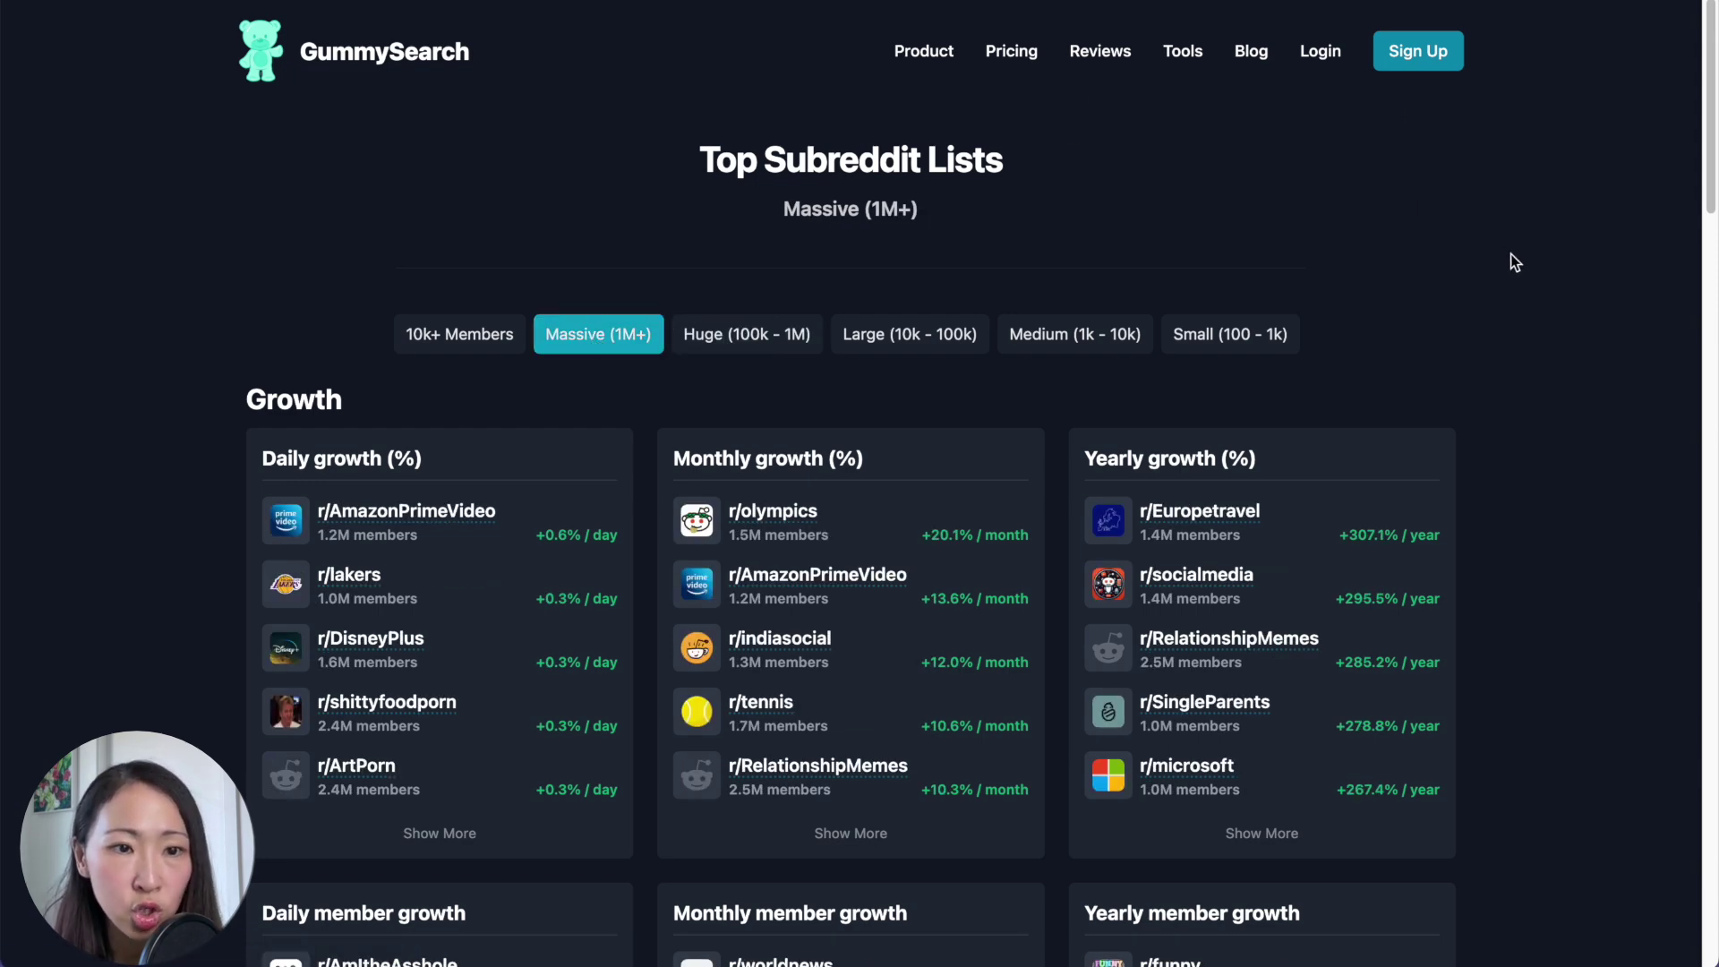
scroll(1513, 256, "down", 1)
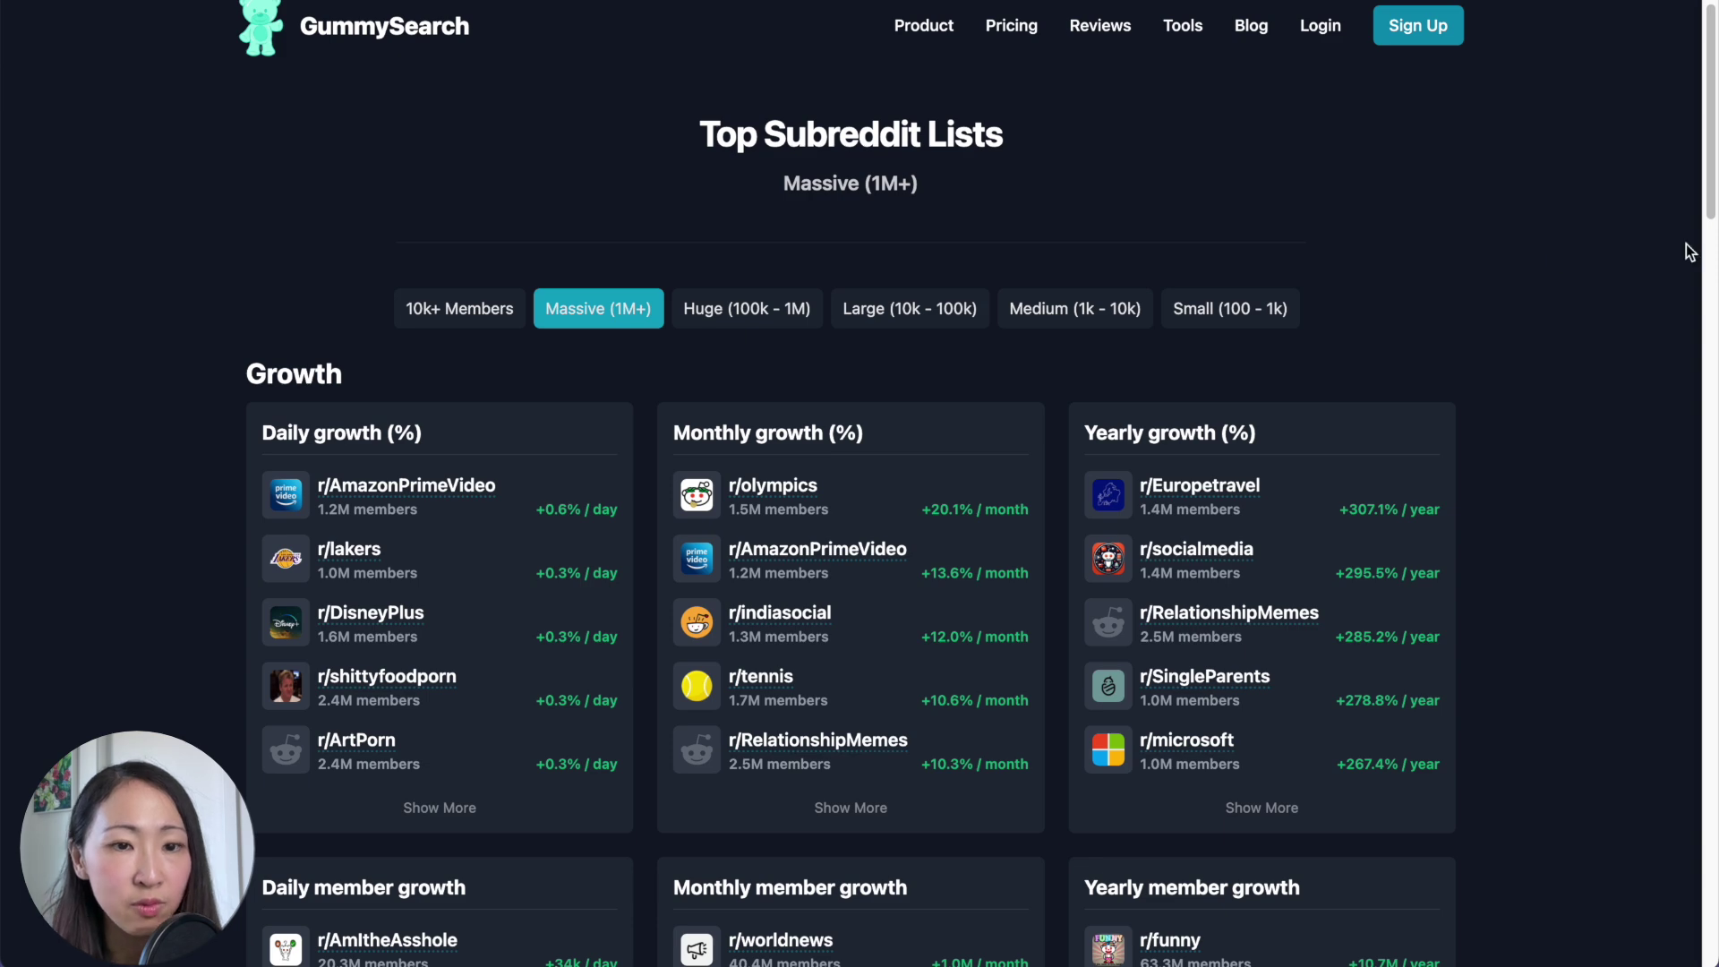
left_click_drag(1710, 207, 1699, 275)
scroll(1698, 275, "down", 1)
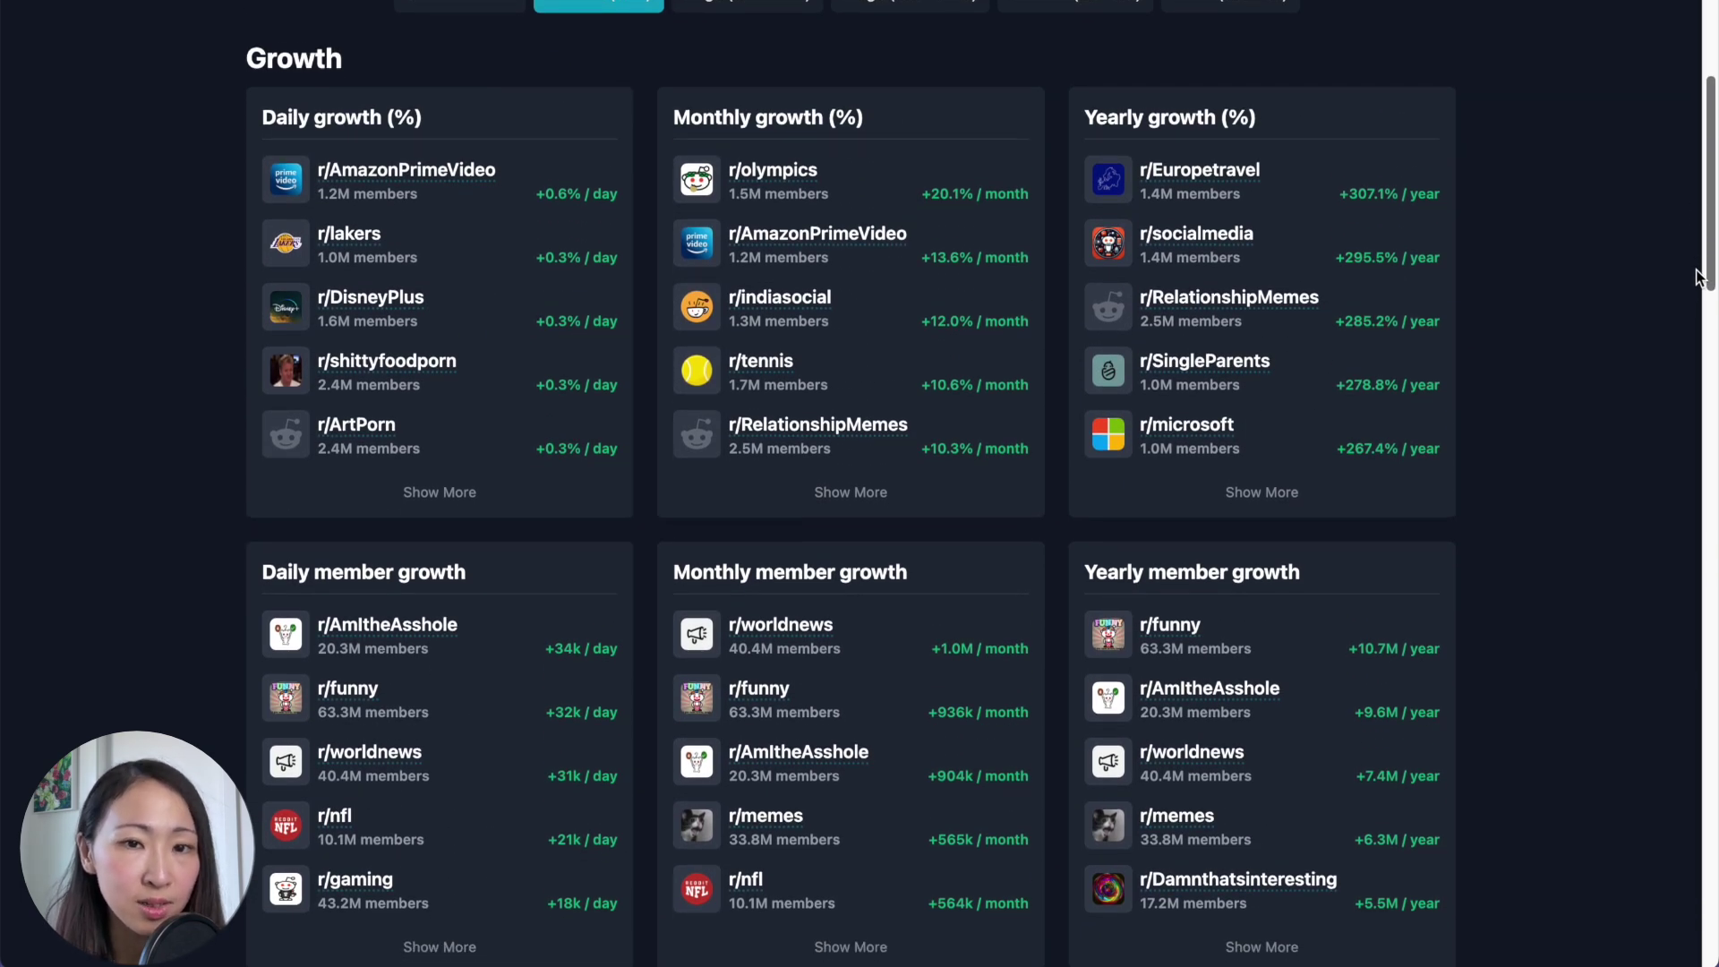
scroll(1271, 544, "up", 2)
left_click(1268, 534)
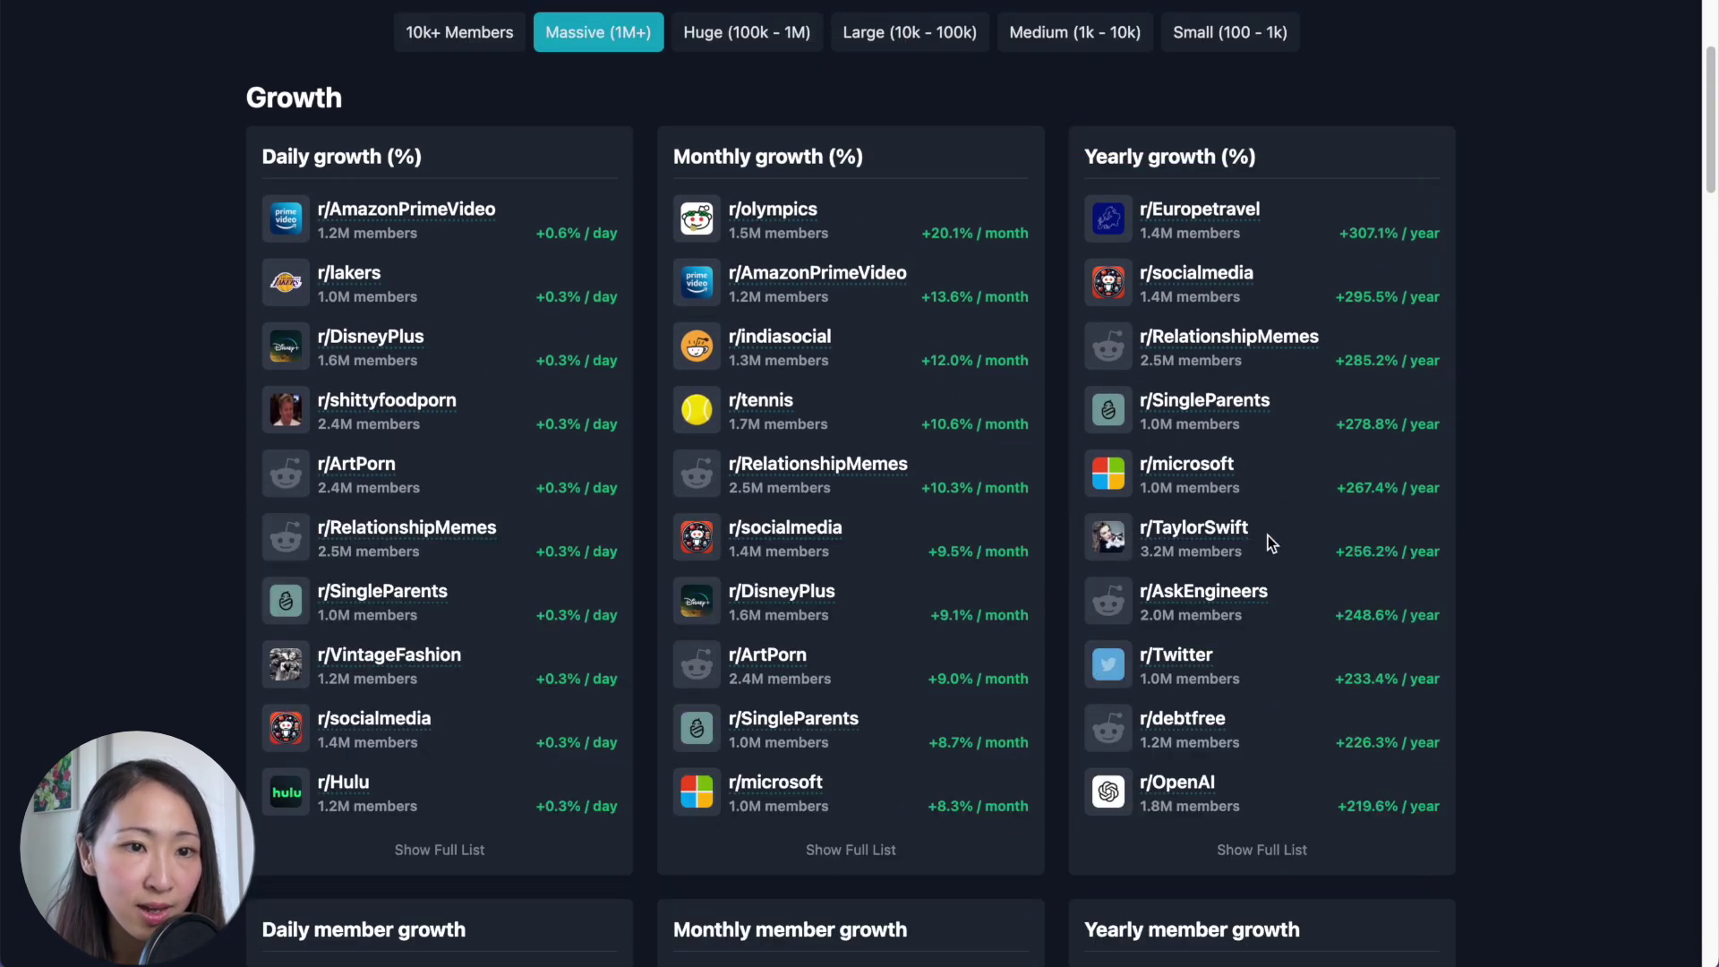
left_click(1206, 284)
scroll(1280, 417, "down", 5)
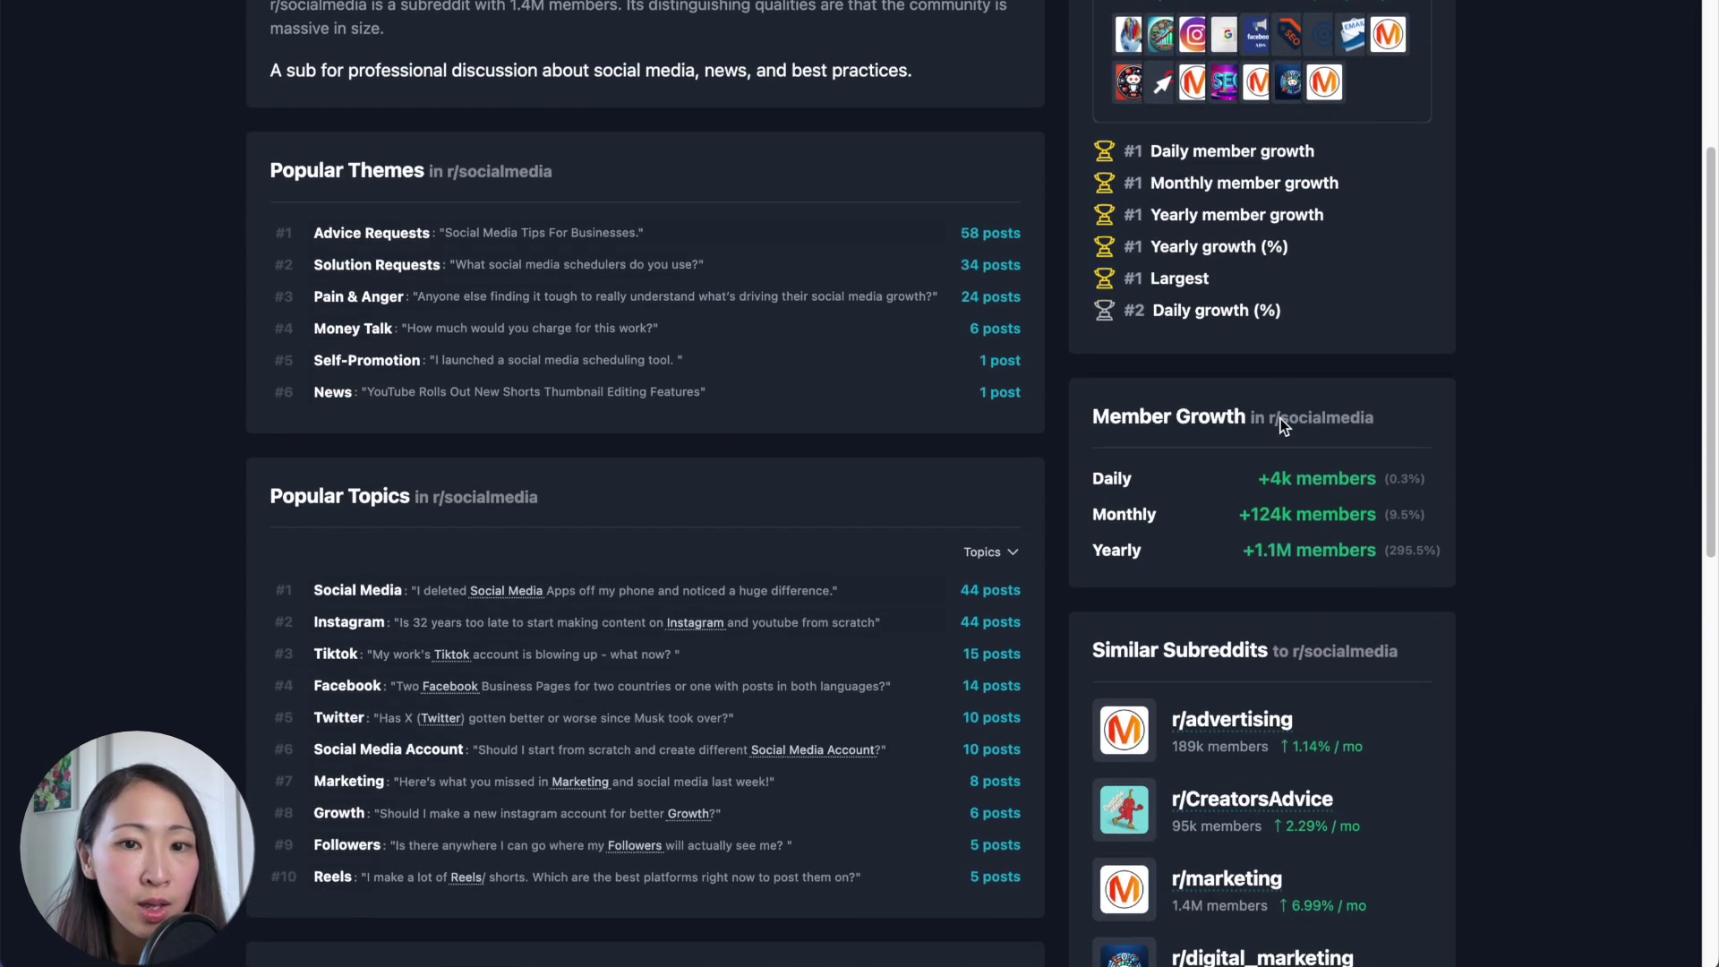
scroll(1281, 418, "down", 1)
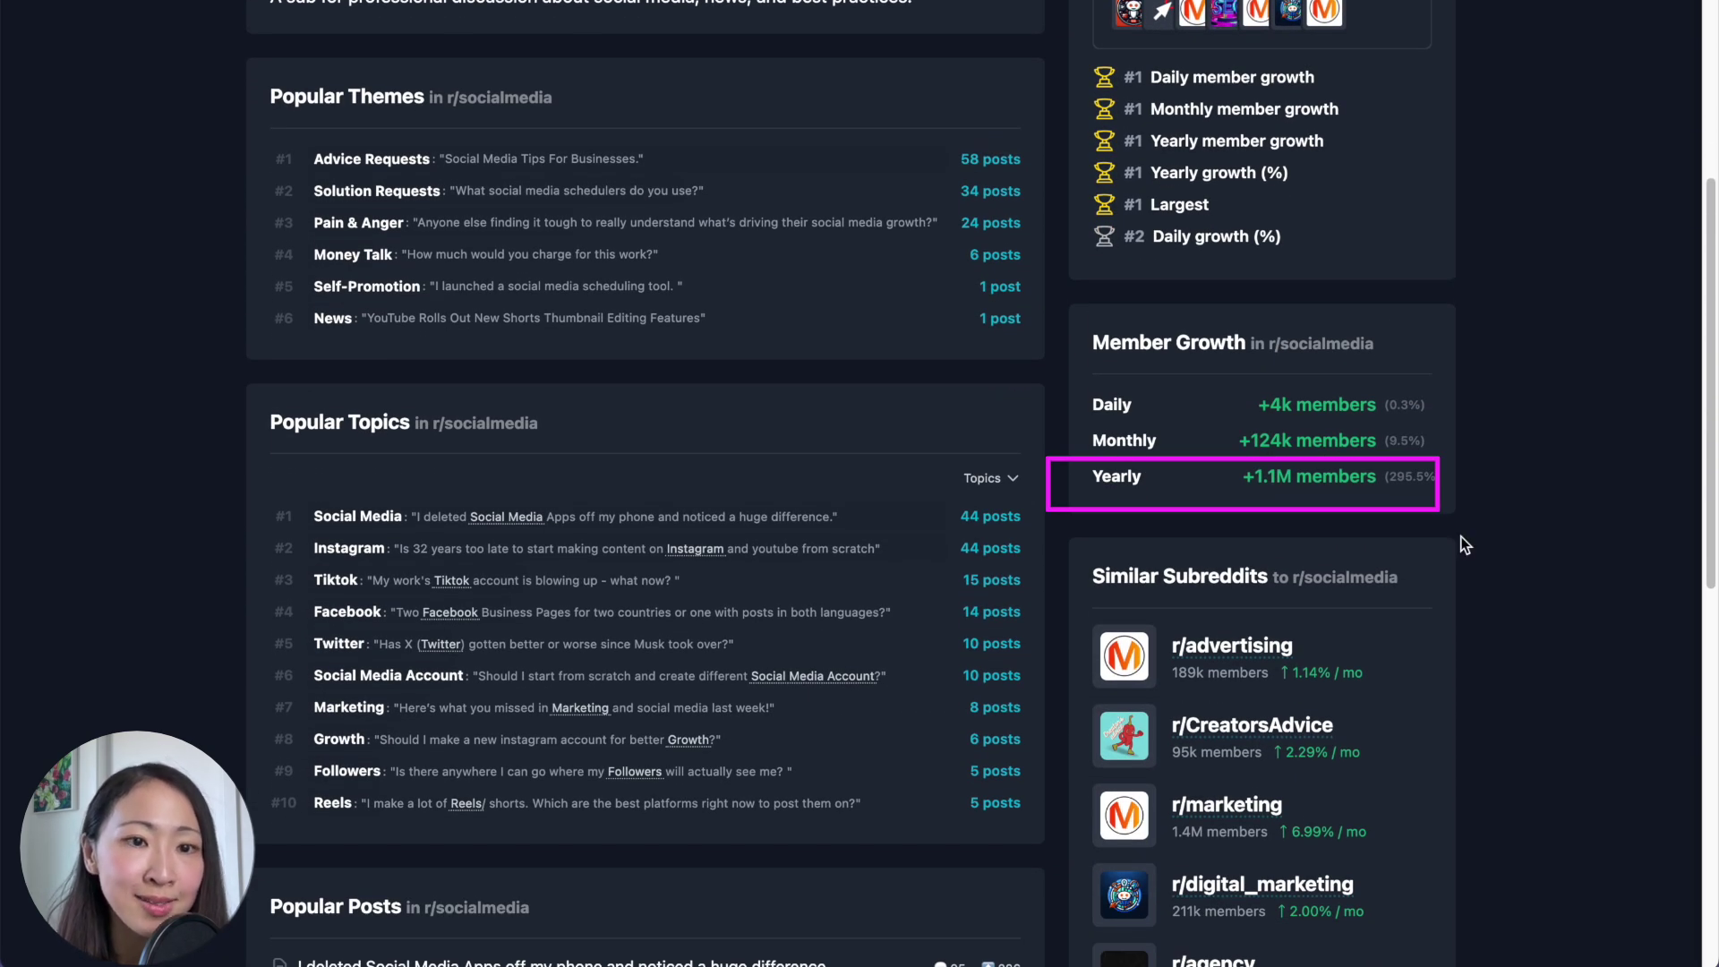
scroll(1465, 545, "down", 1)
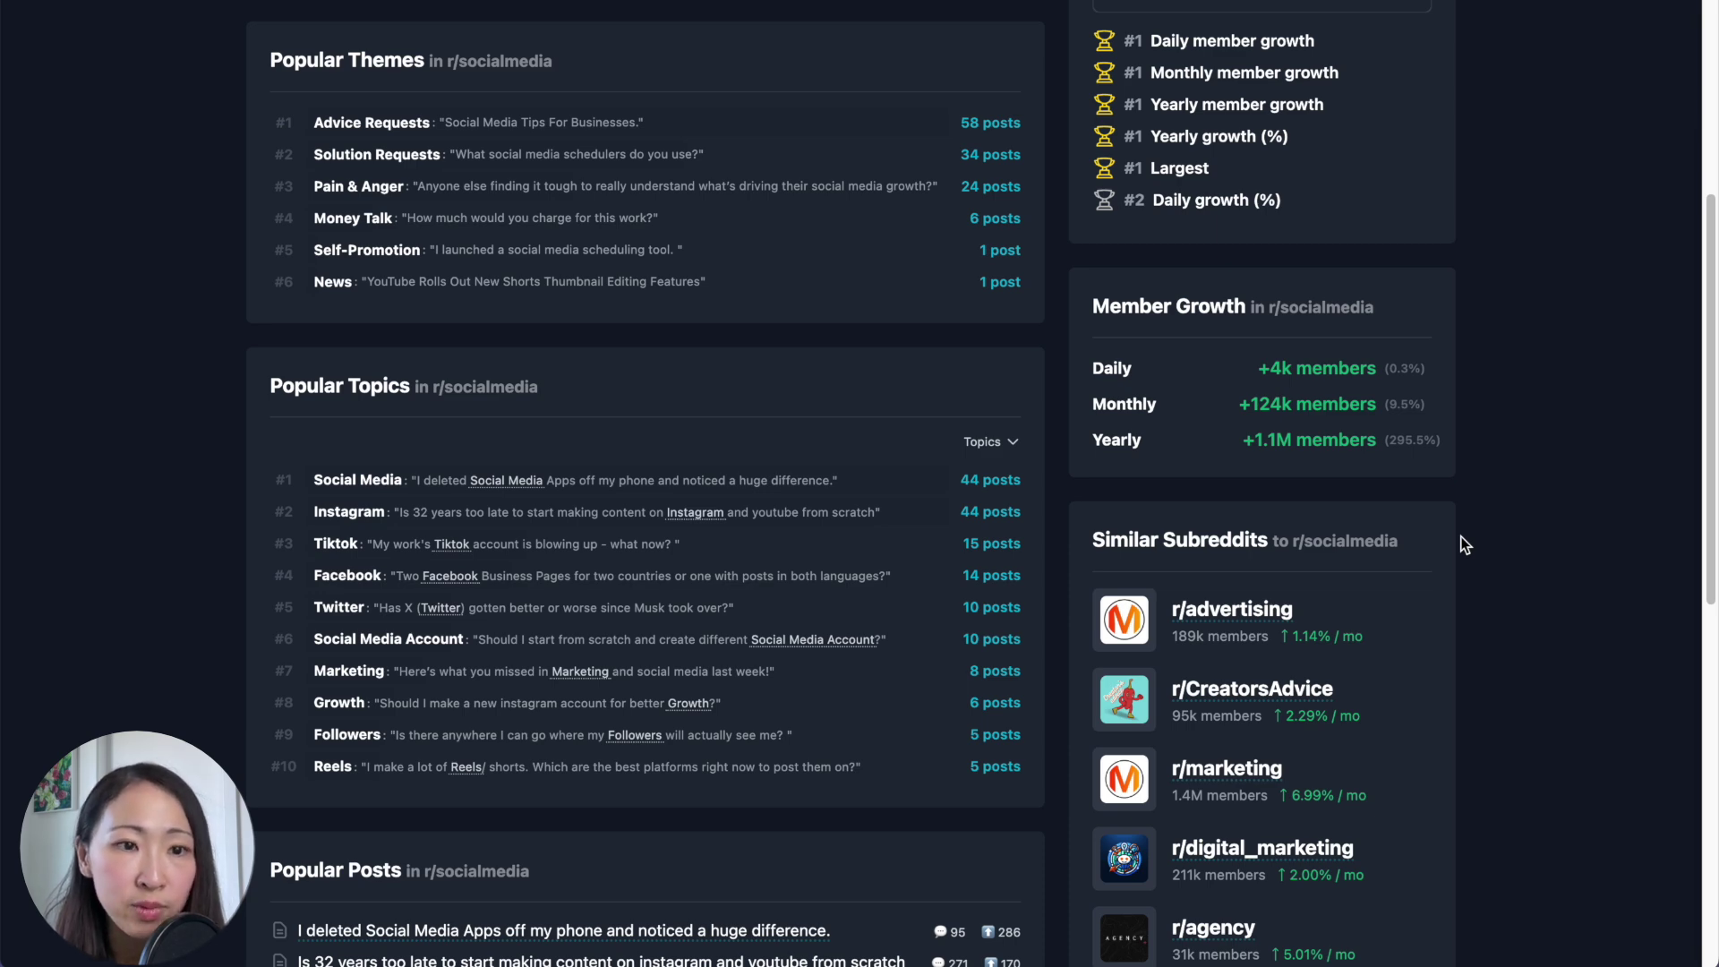
scroll(1464, 544, "up", 6)
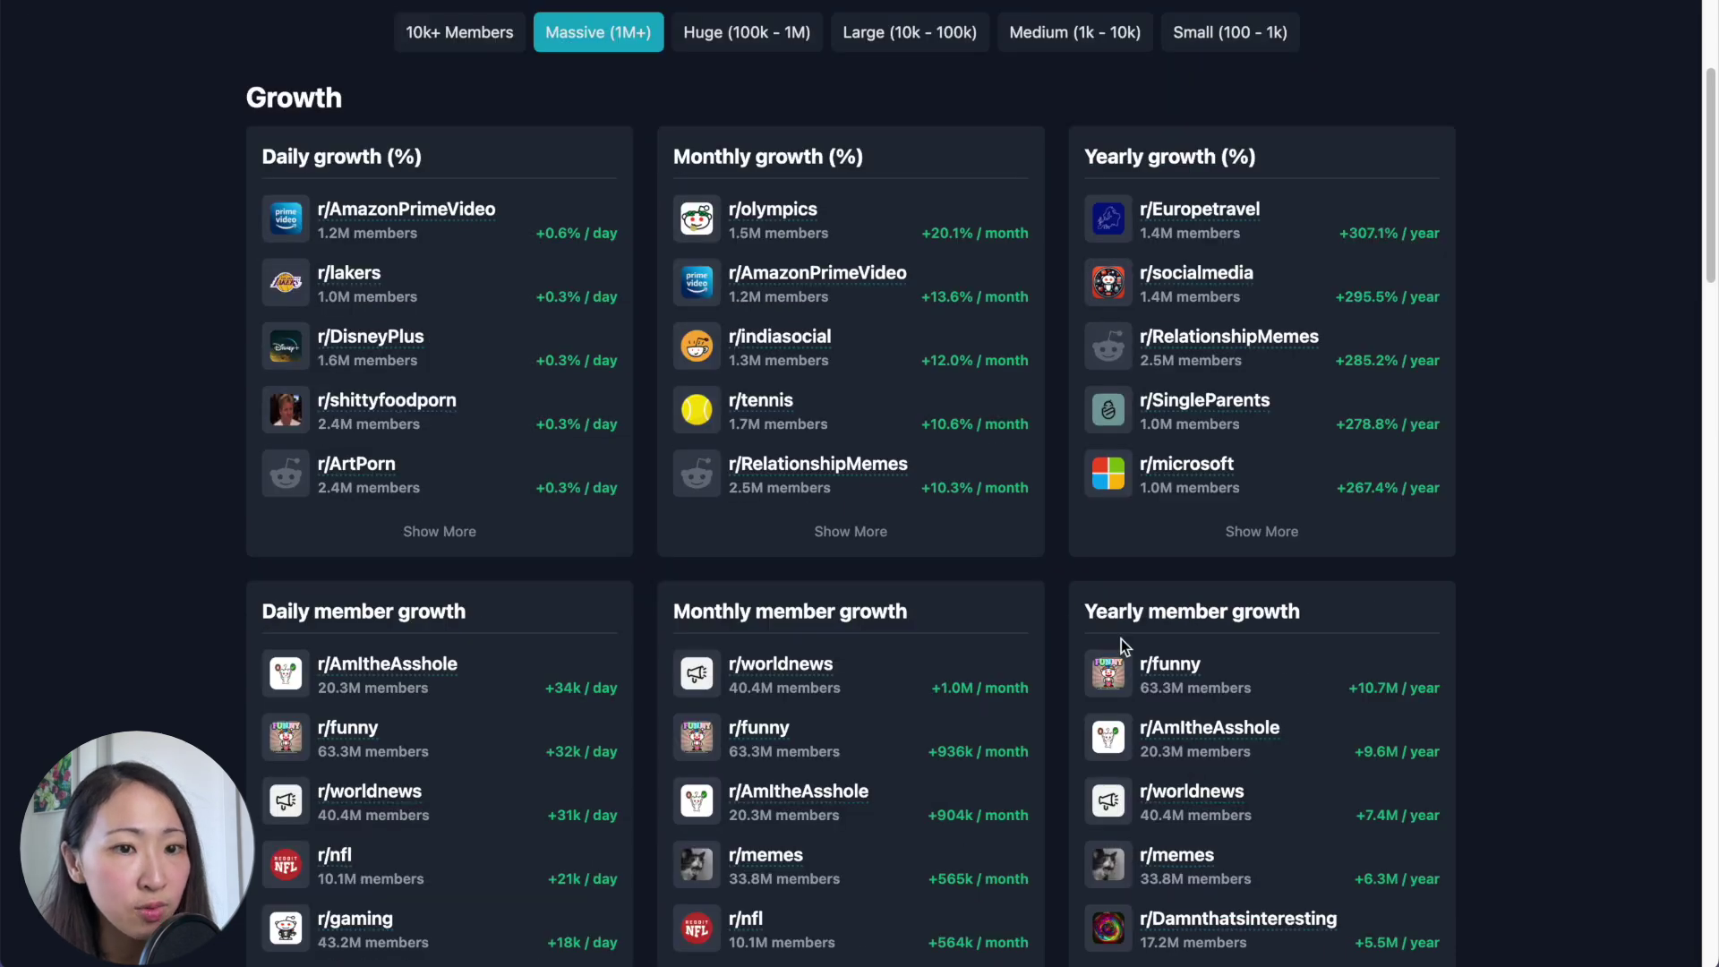
- On Subreddit Stats, find r/selfimprovement with the 'selfimpro' search and open its 1.9M-member preview
scroll(1121, 637, "down", 20)
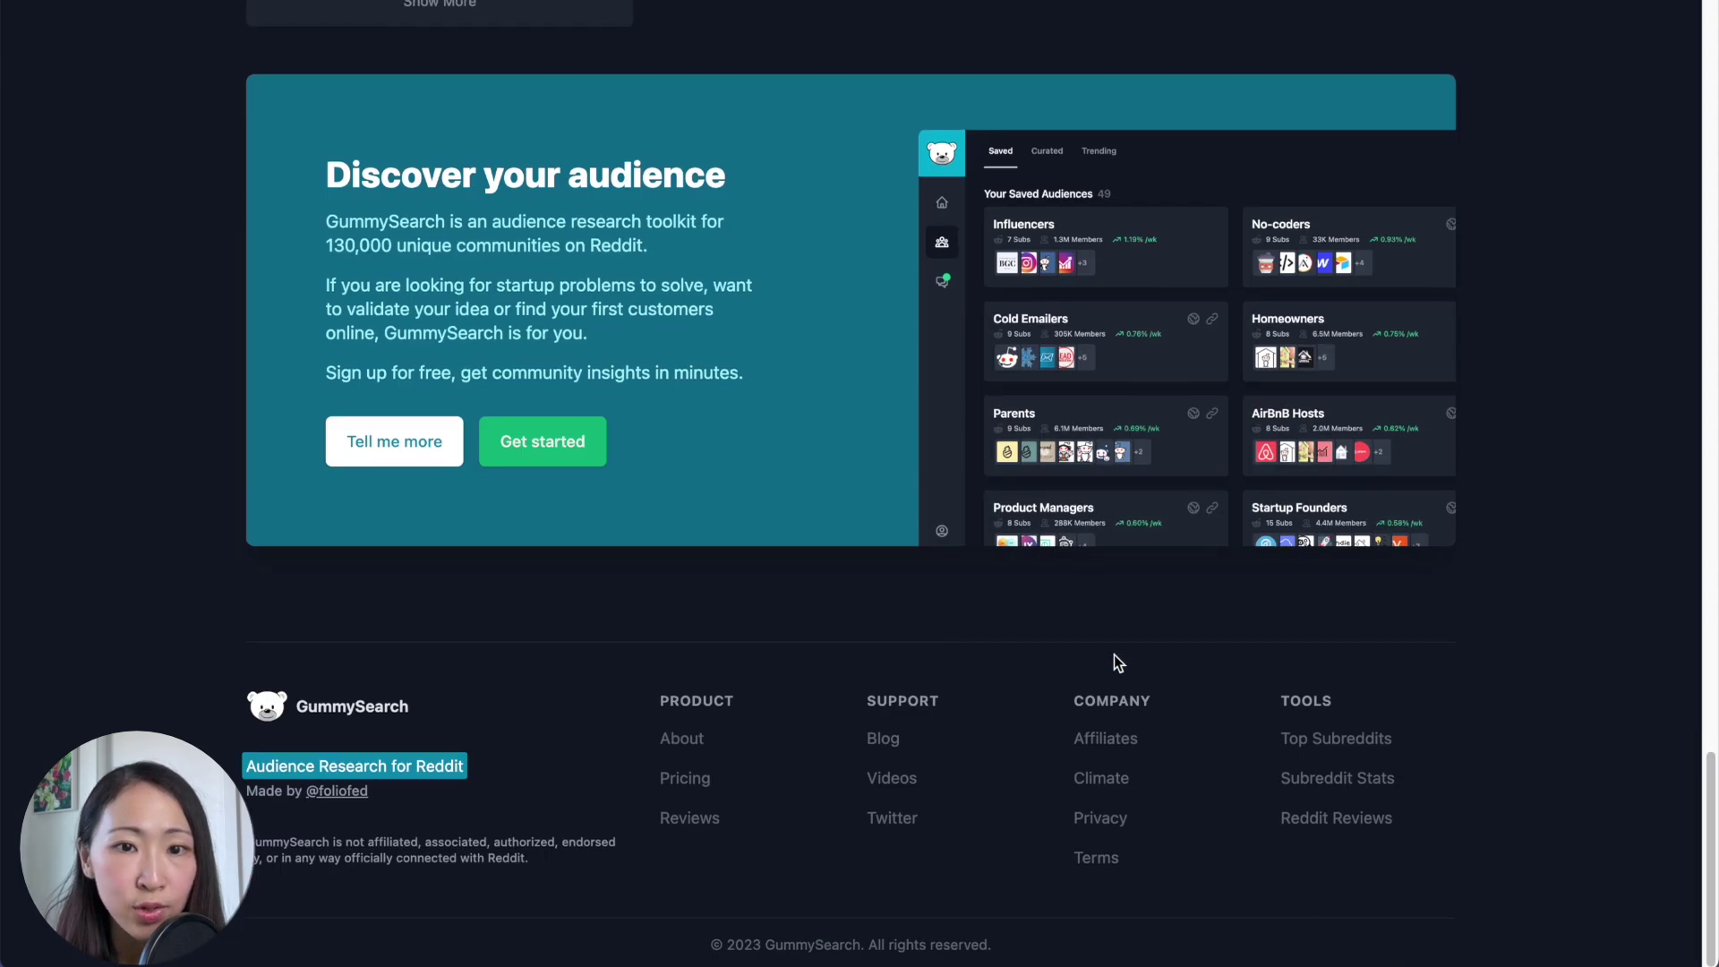
left_click(1316, 777)
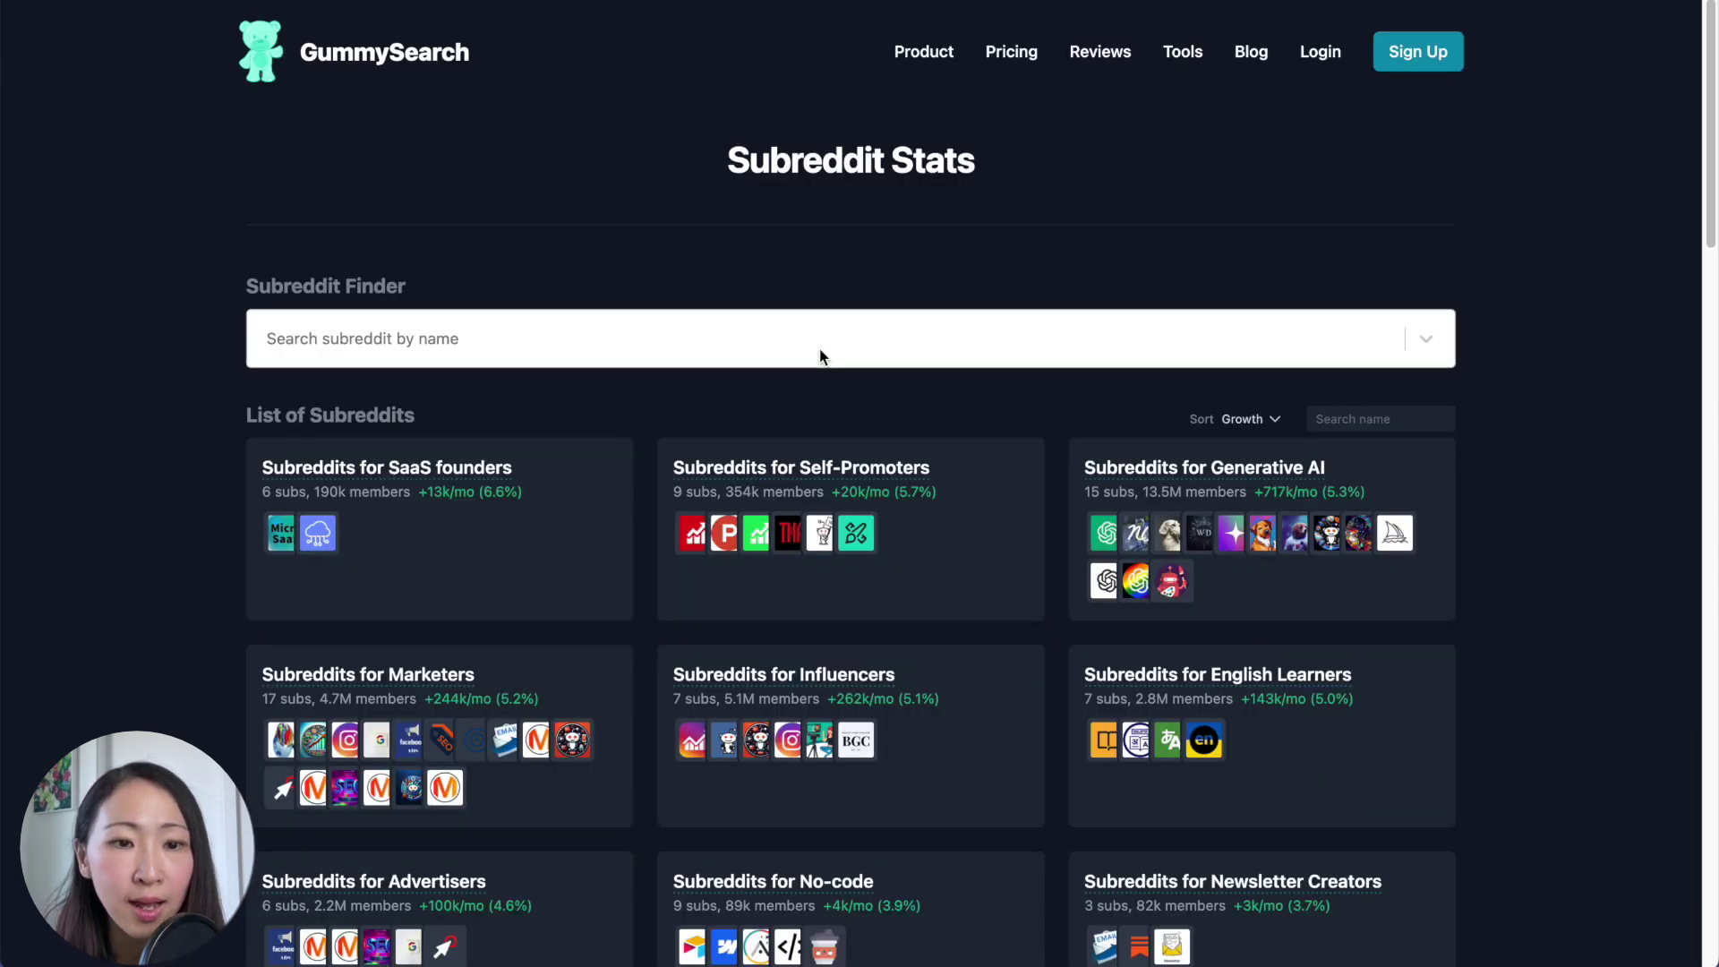
left_click(479, 337)
type("se")
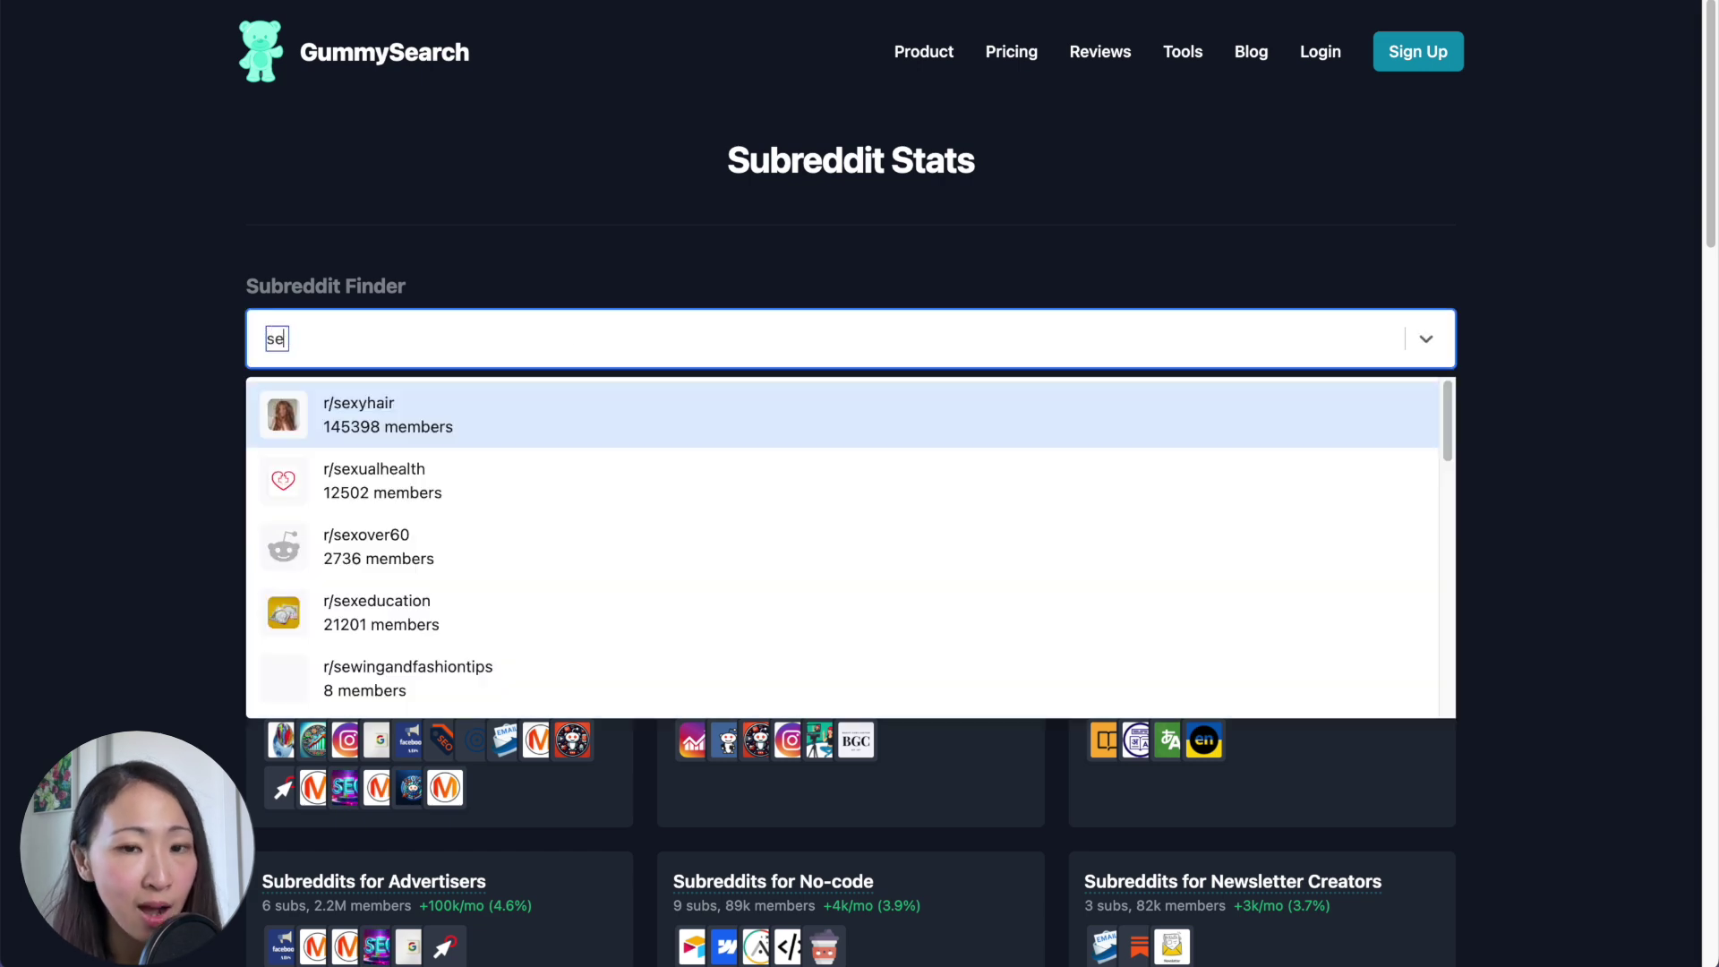
type("lfimprovme")
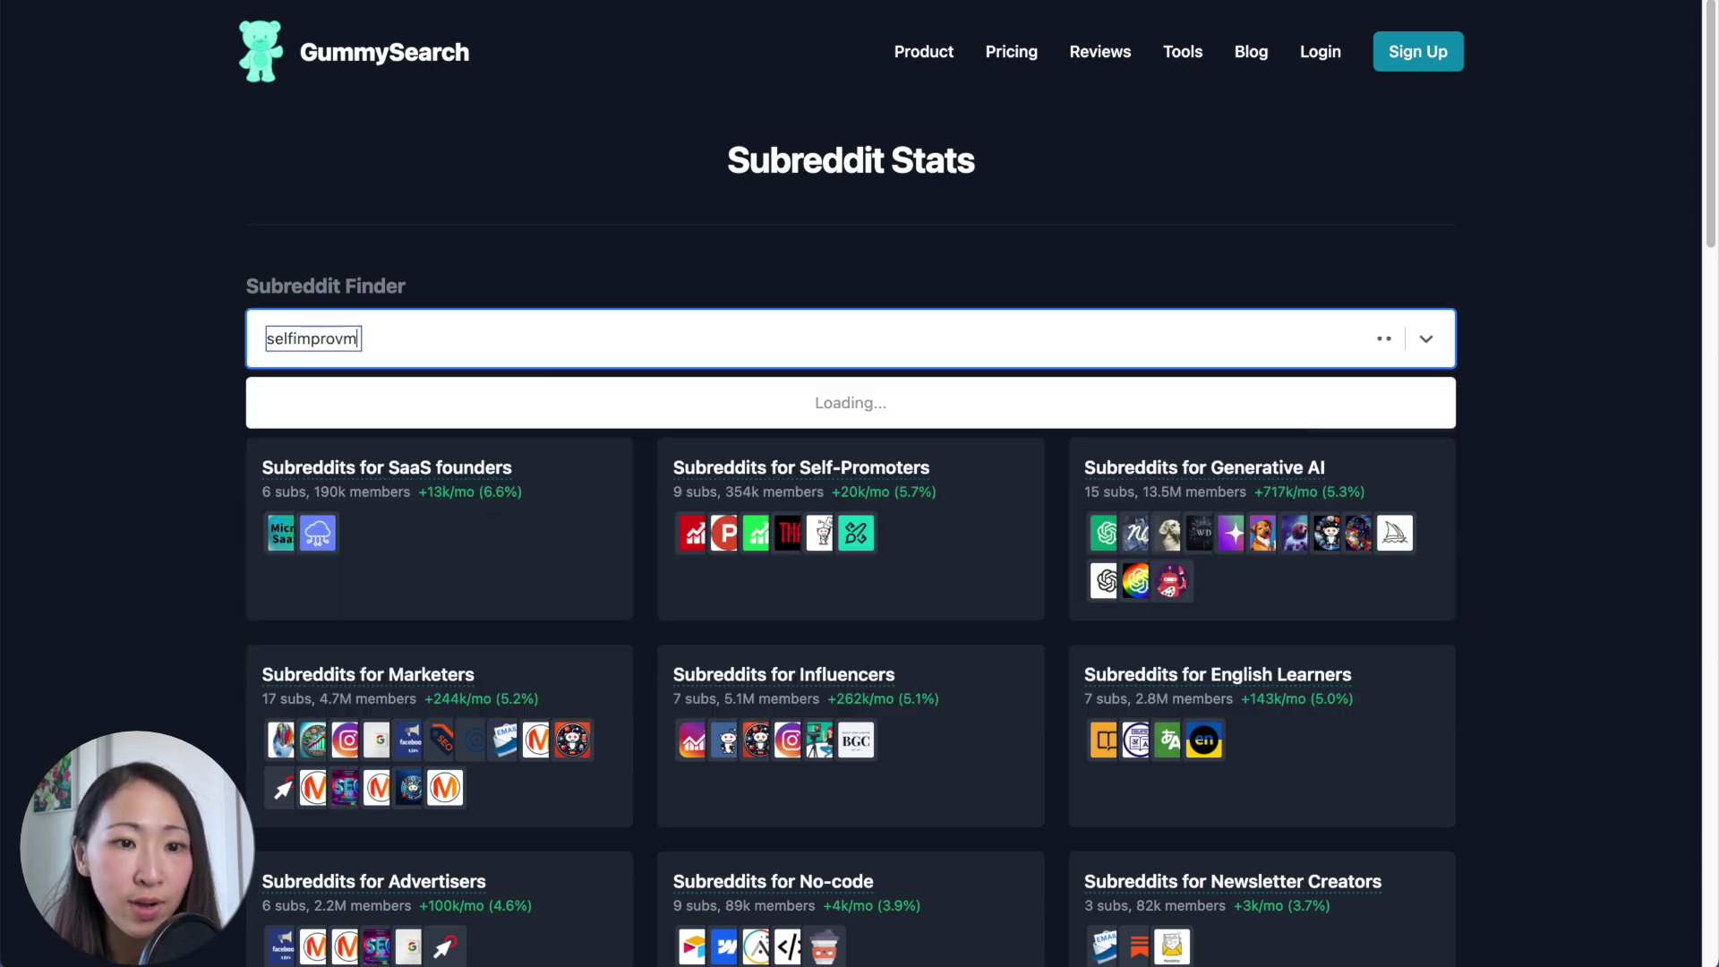
key("BackSpace")
key("BackSpace")
key("BackSpace")
key("BackSpace")
key("BackSpace")
key("BackSpace")
key("BackSpace")
key("BackSpace")
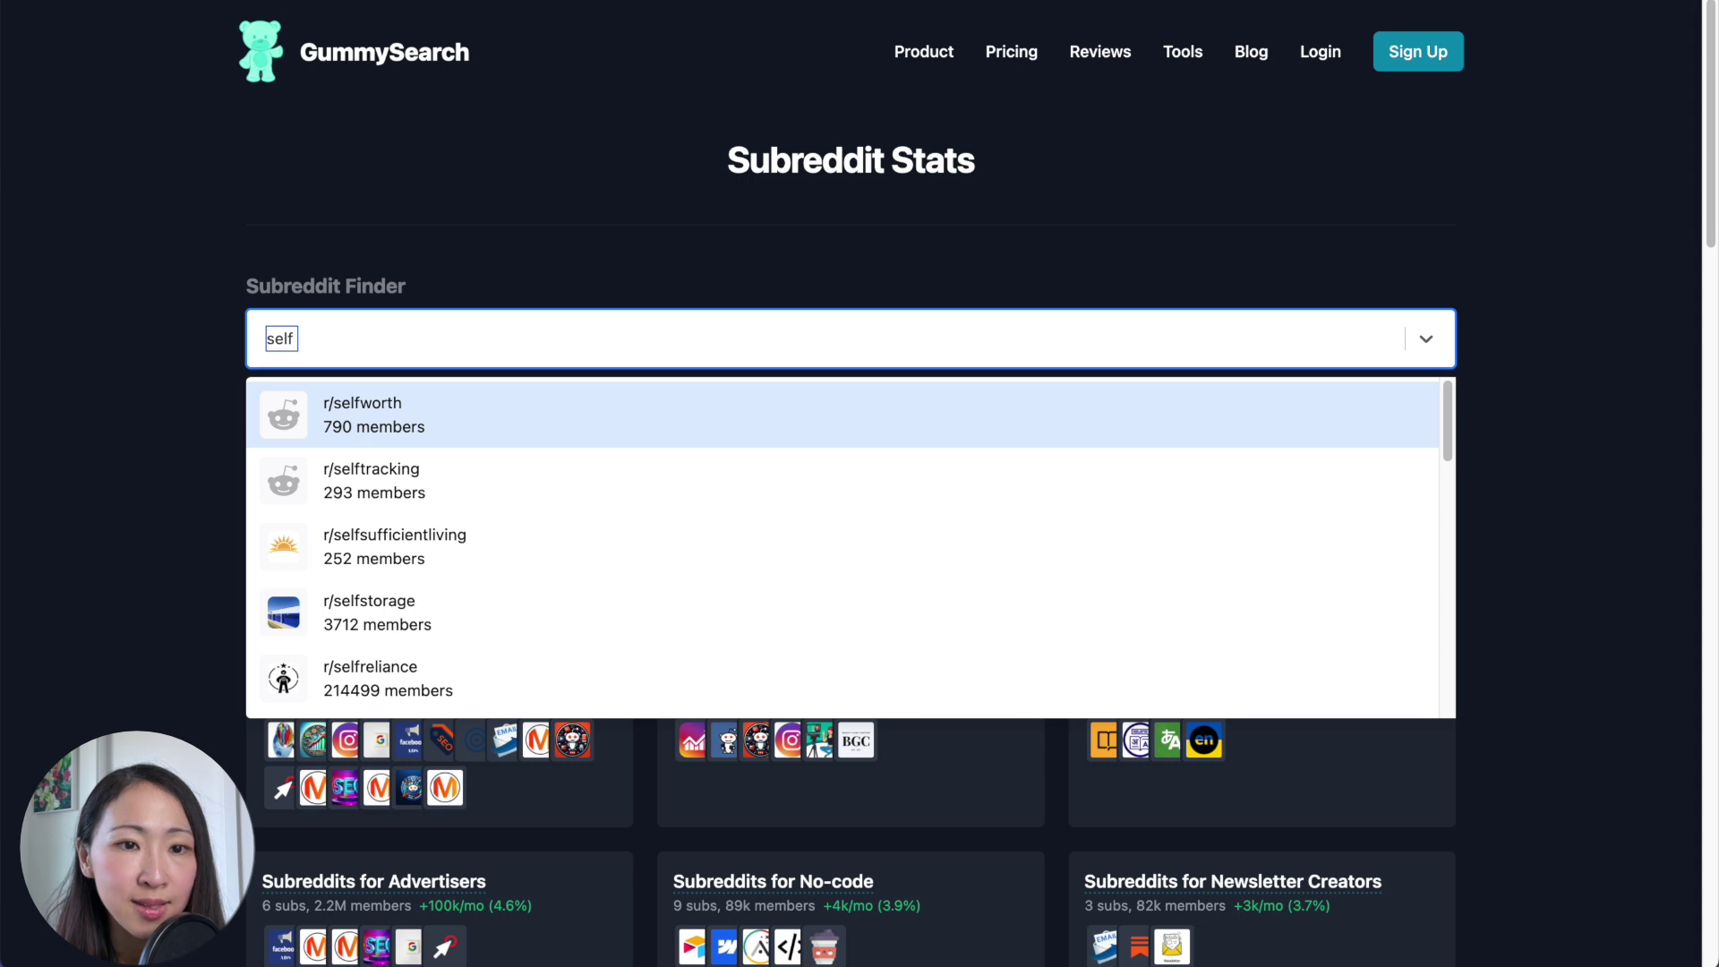
type("impro")
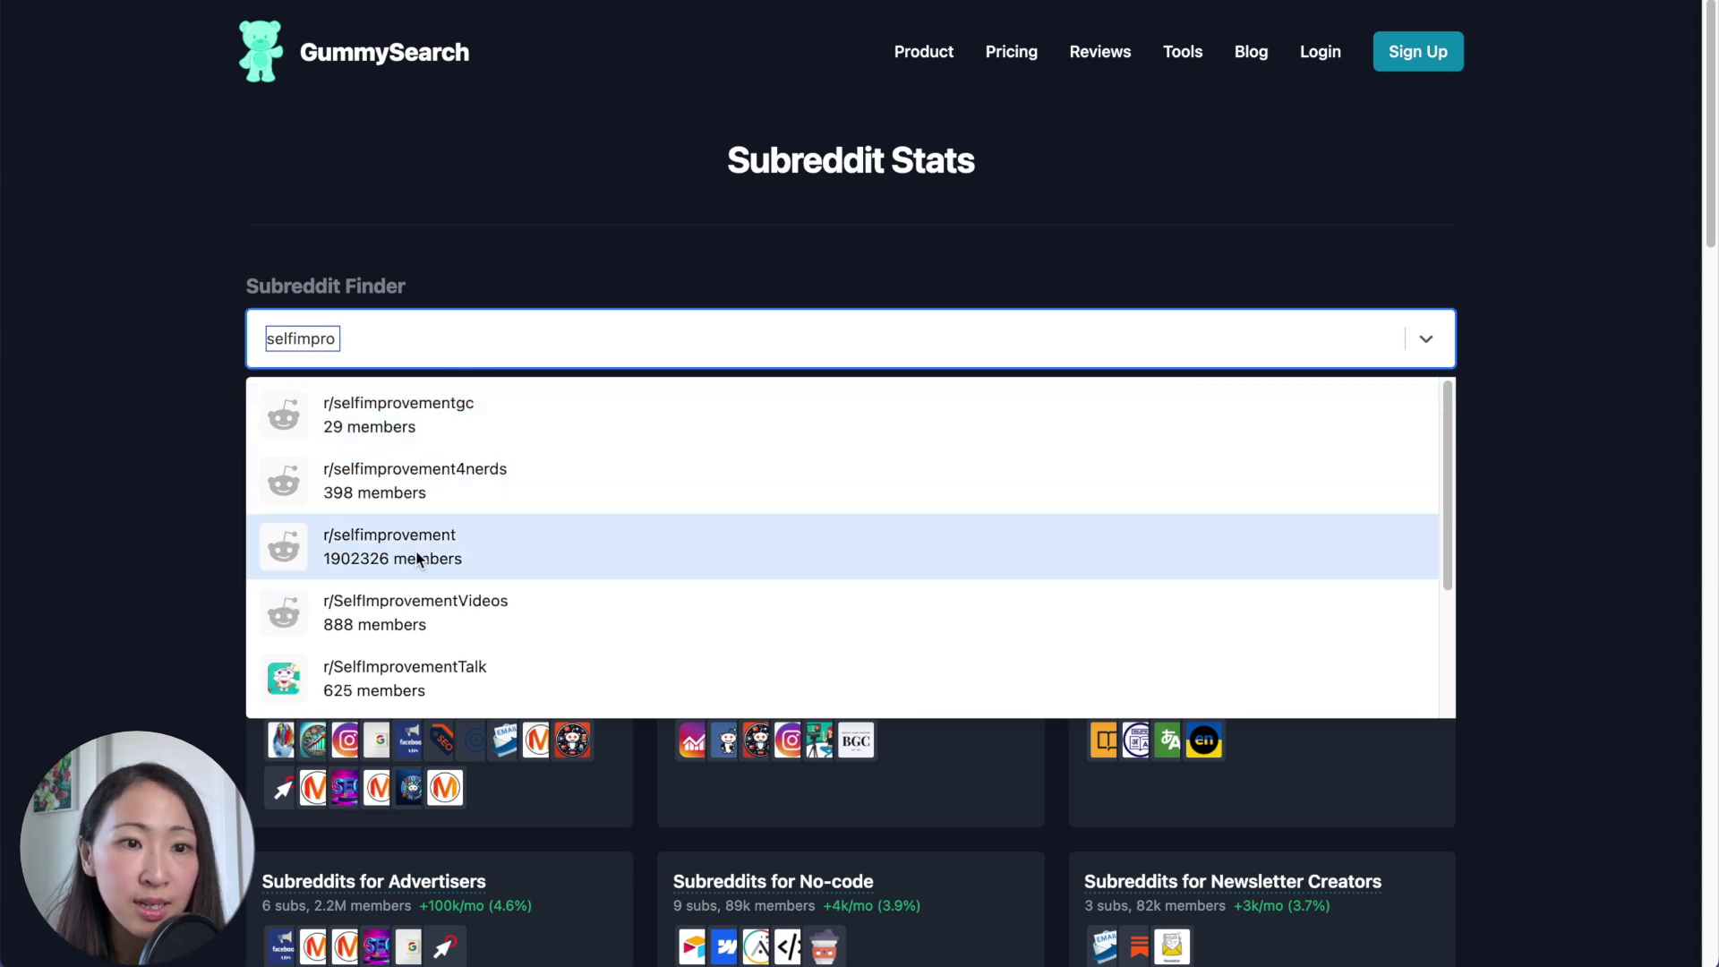
left_click(416, 557)
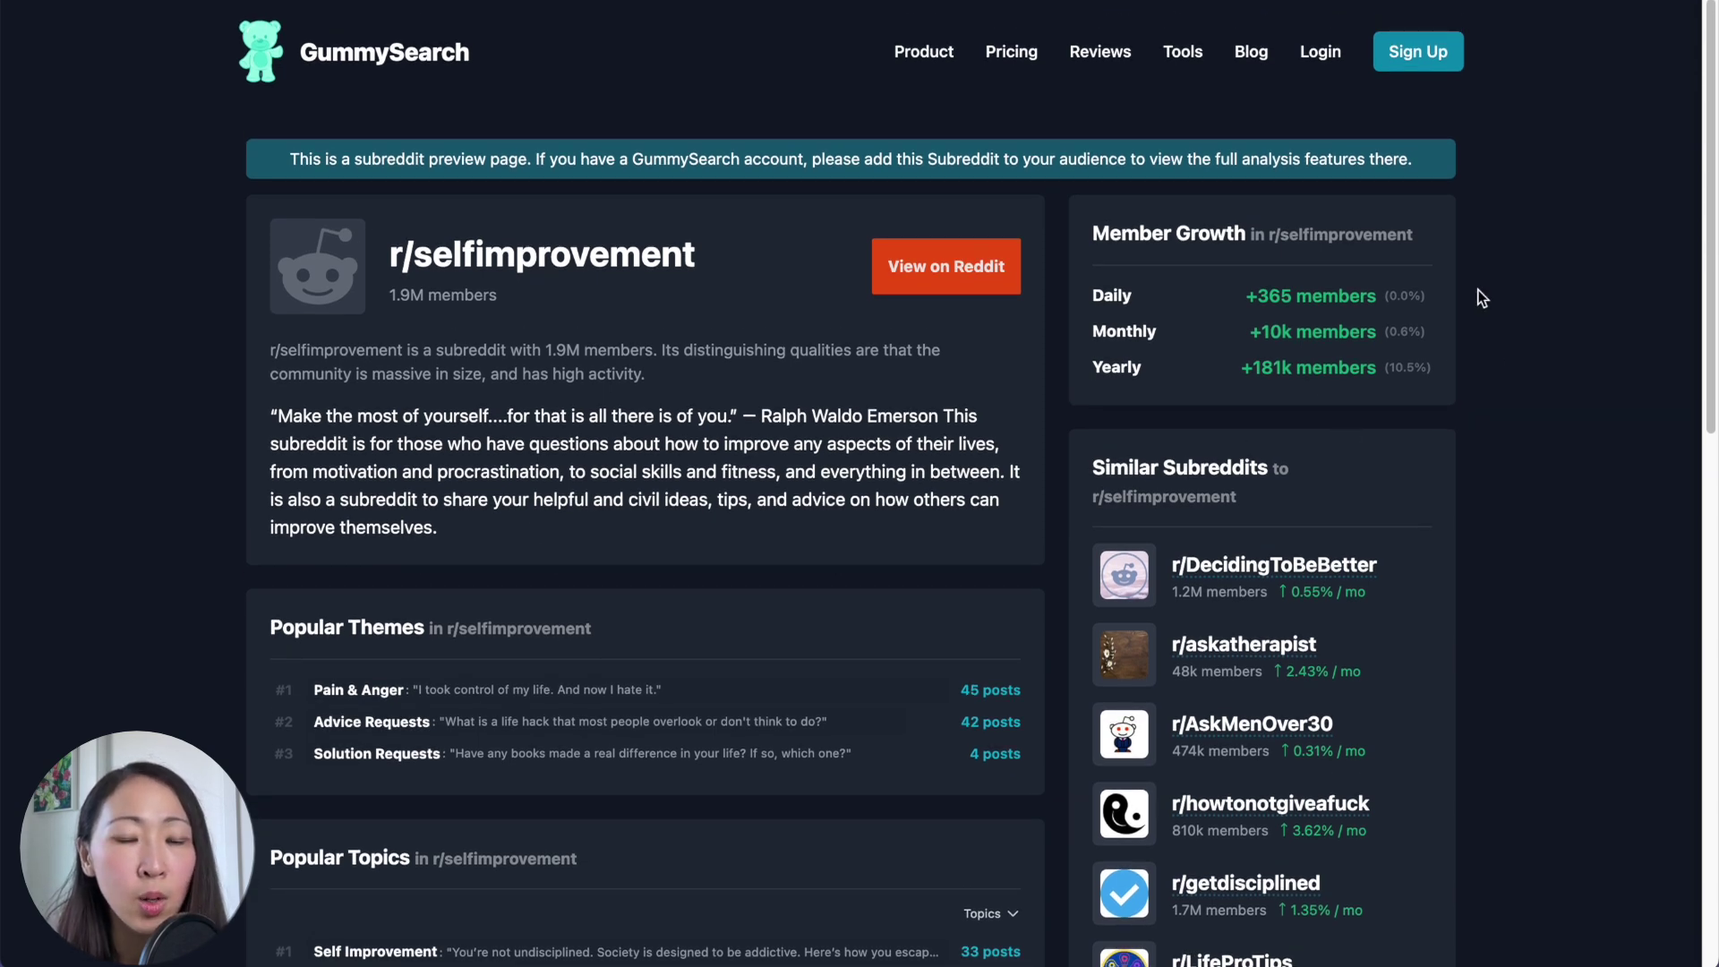
- Scroll the r/selfimprovement preview down to its Popular Topics and Similar Subreddits sections
scroll(1517, 485, "down", 5)
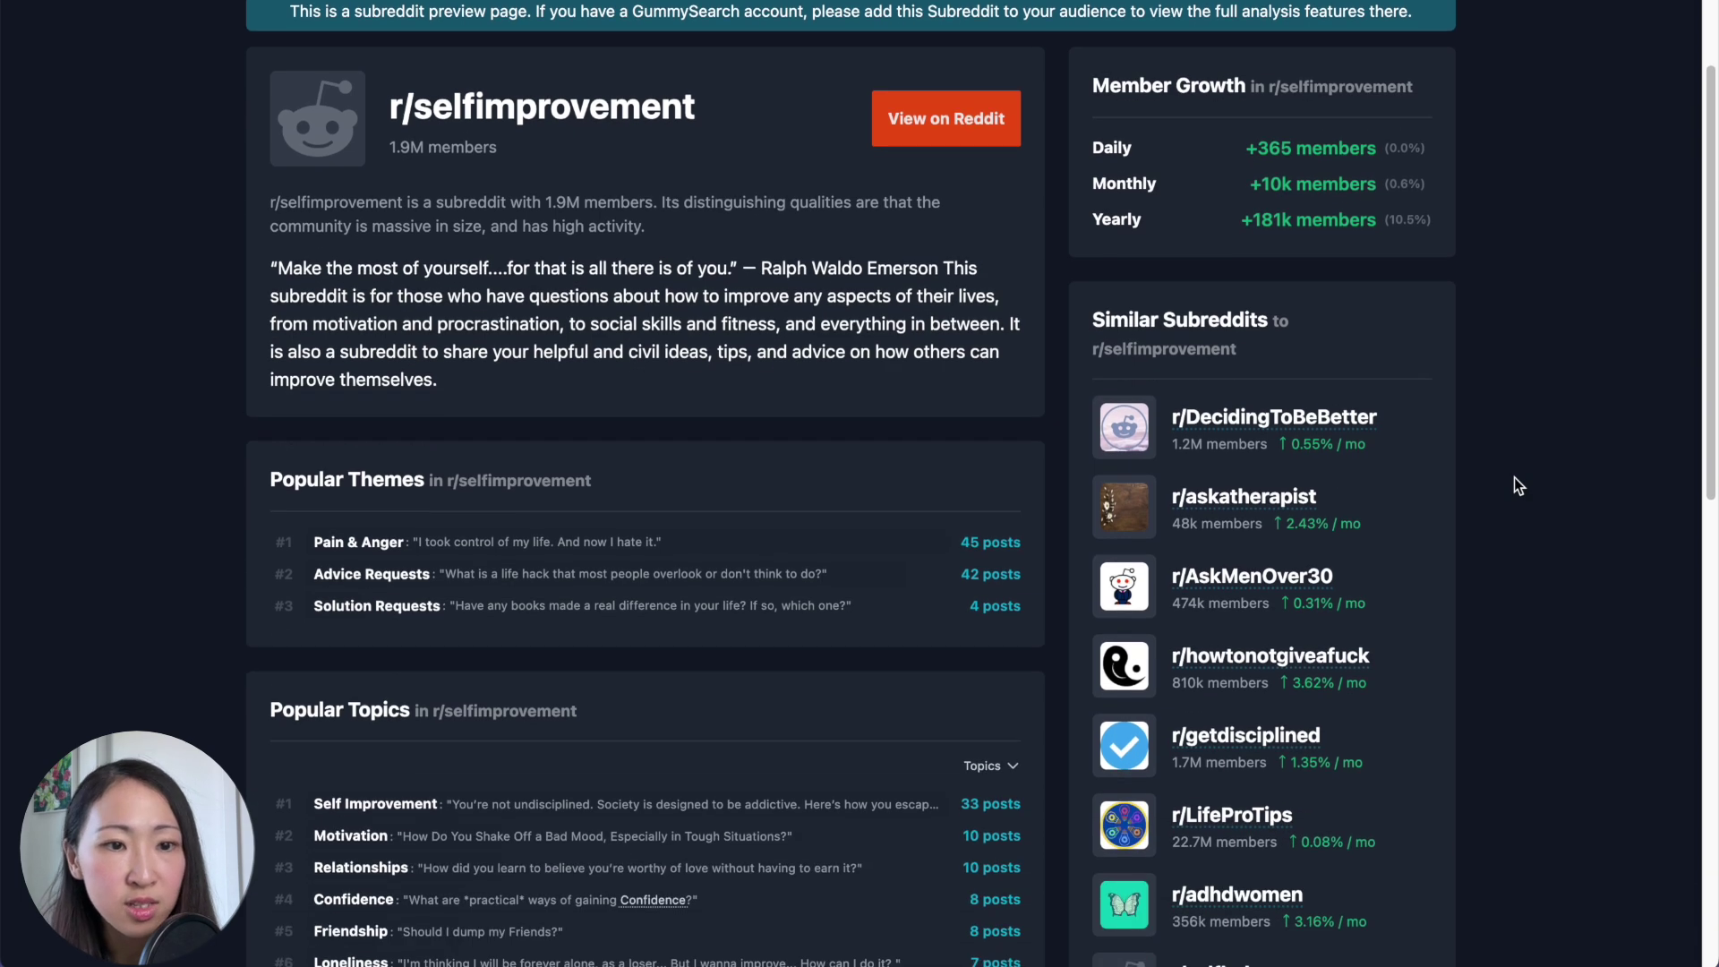
scroll(1518, 485, "down", 4)
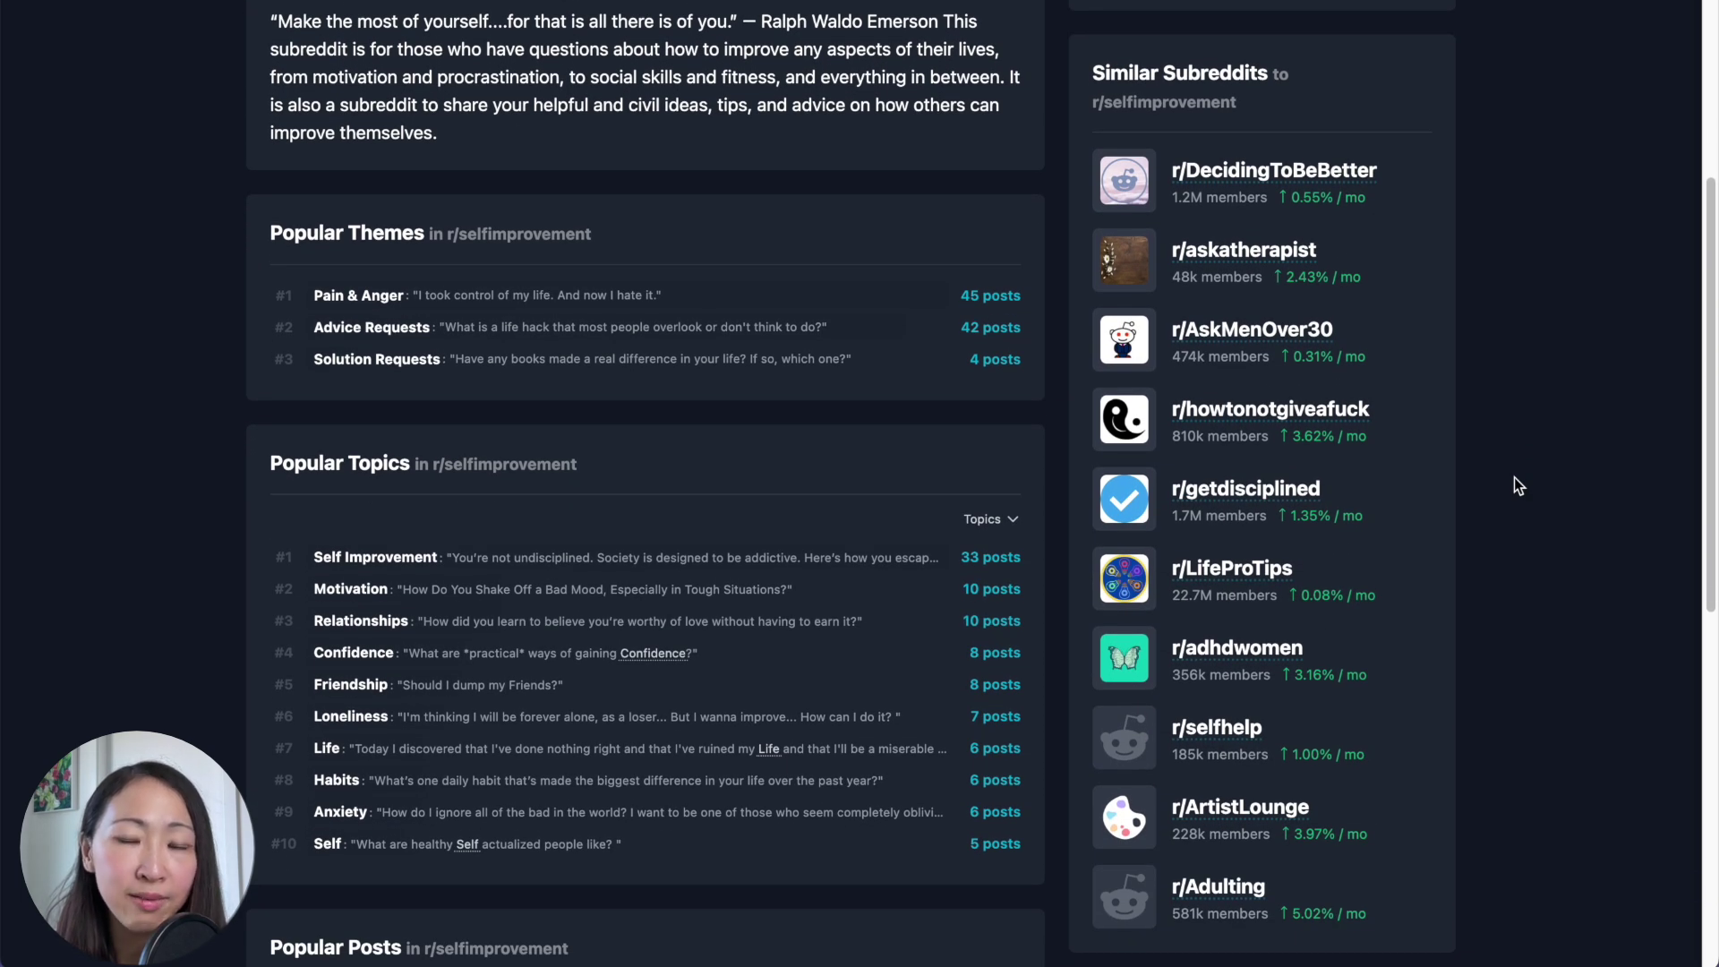
scroll(1514, 477, "down", 2)
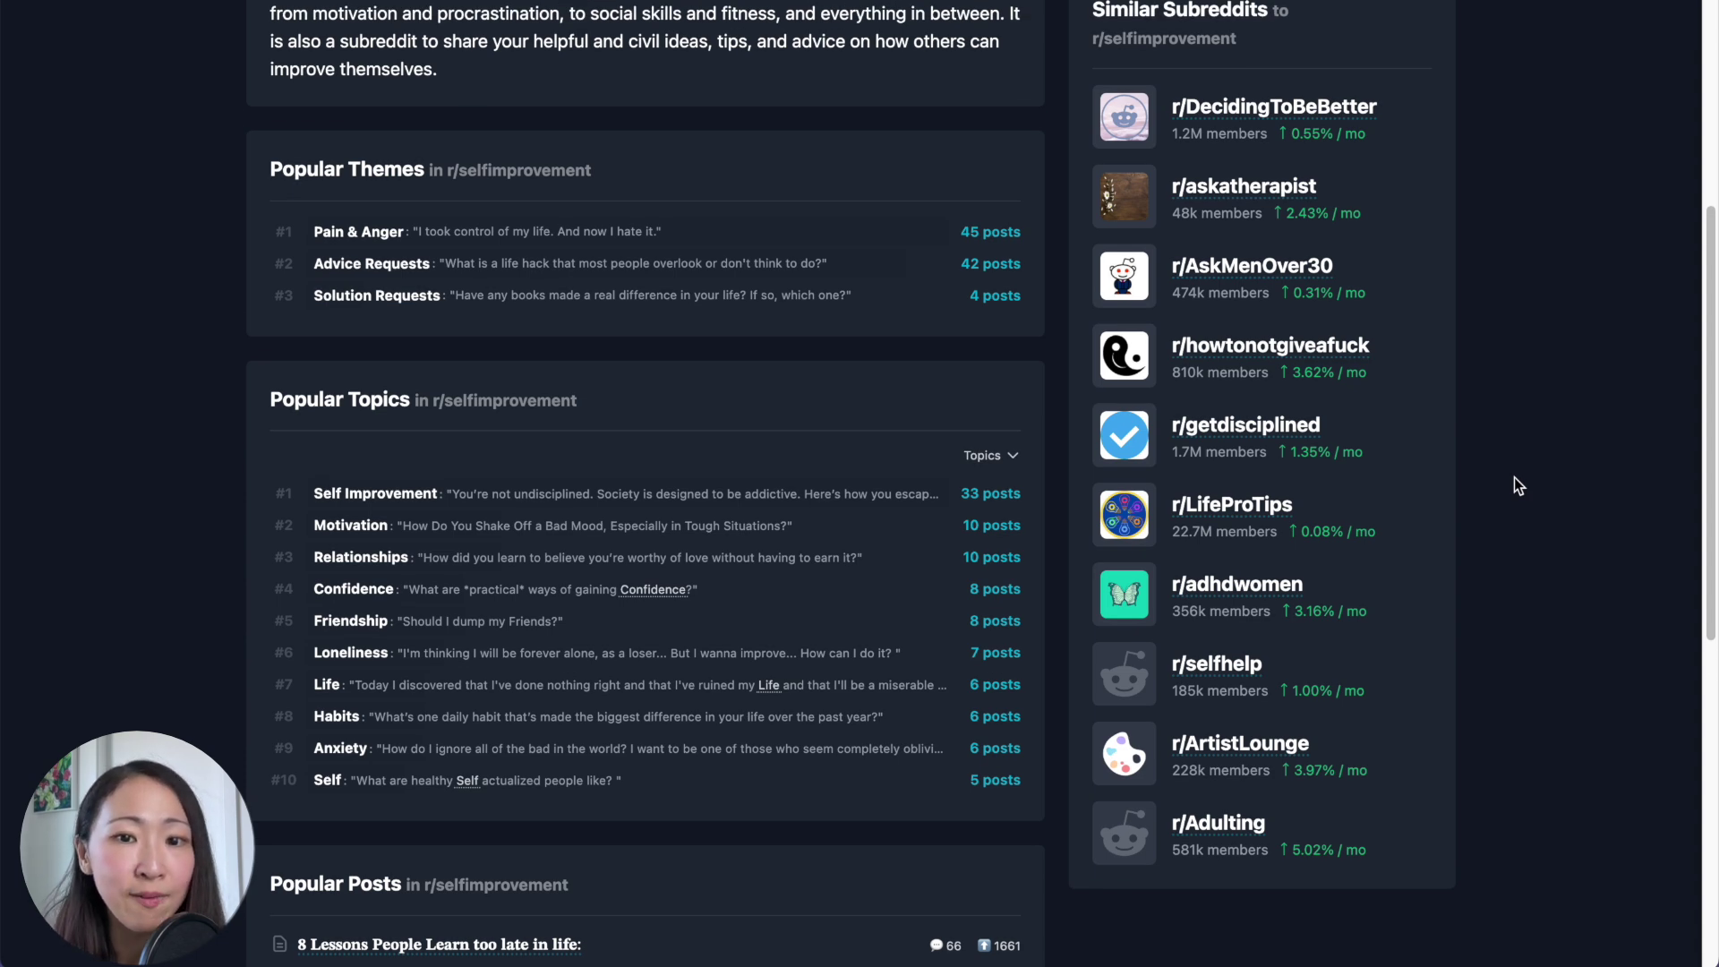
scroll(1432, 411, "down", 12)
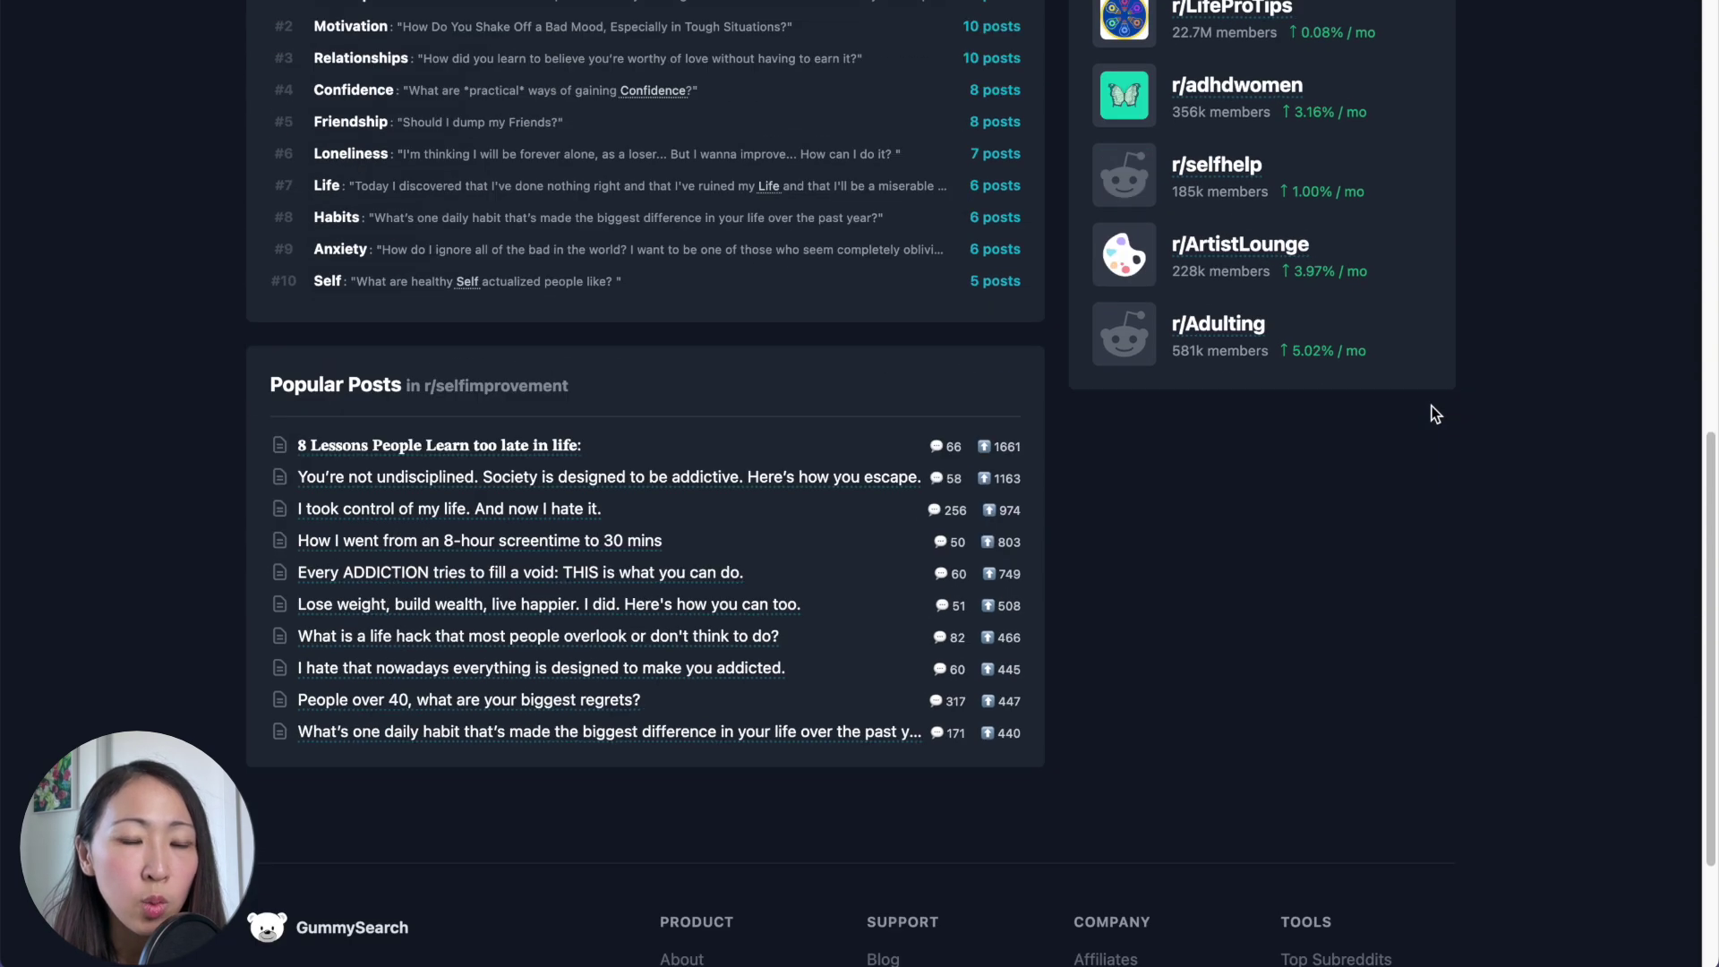
scroll(1433, 411, "up", 20)
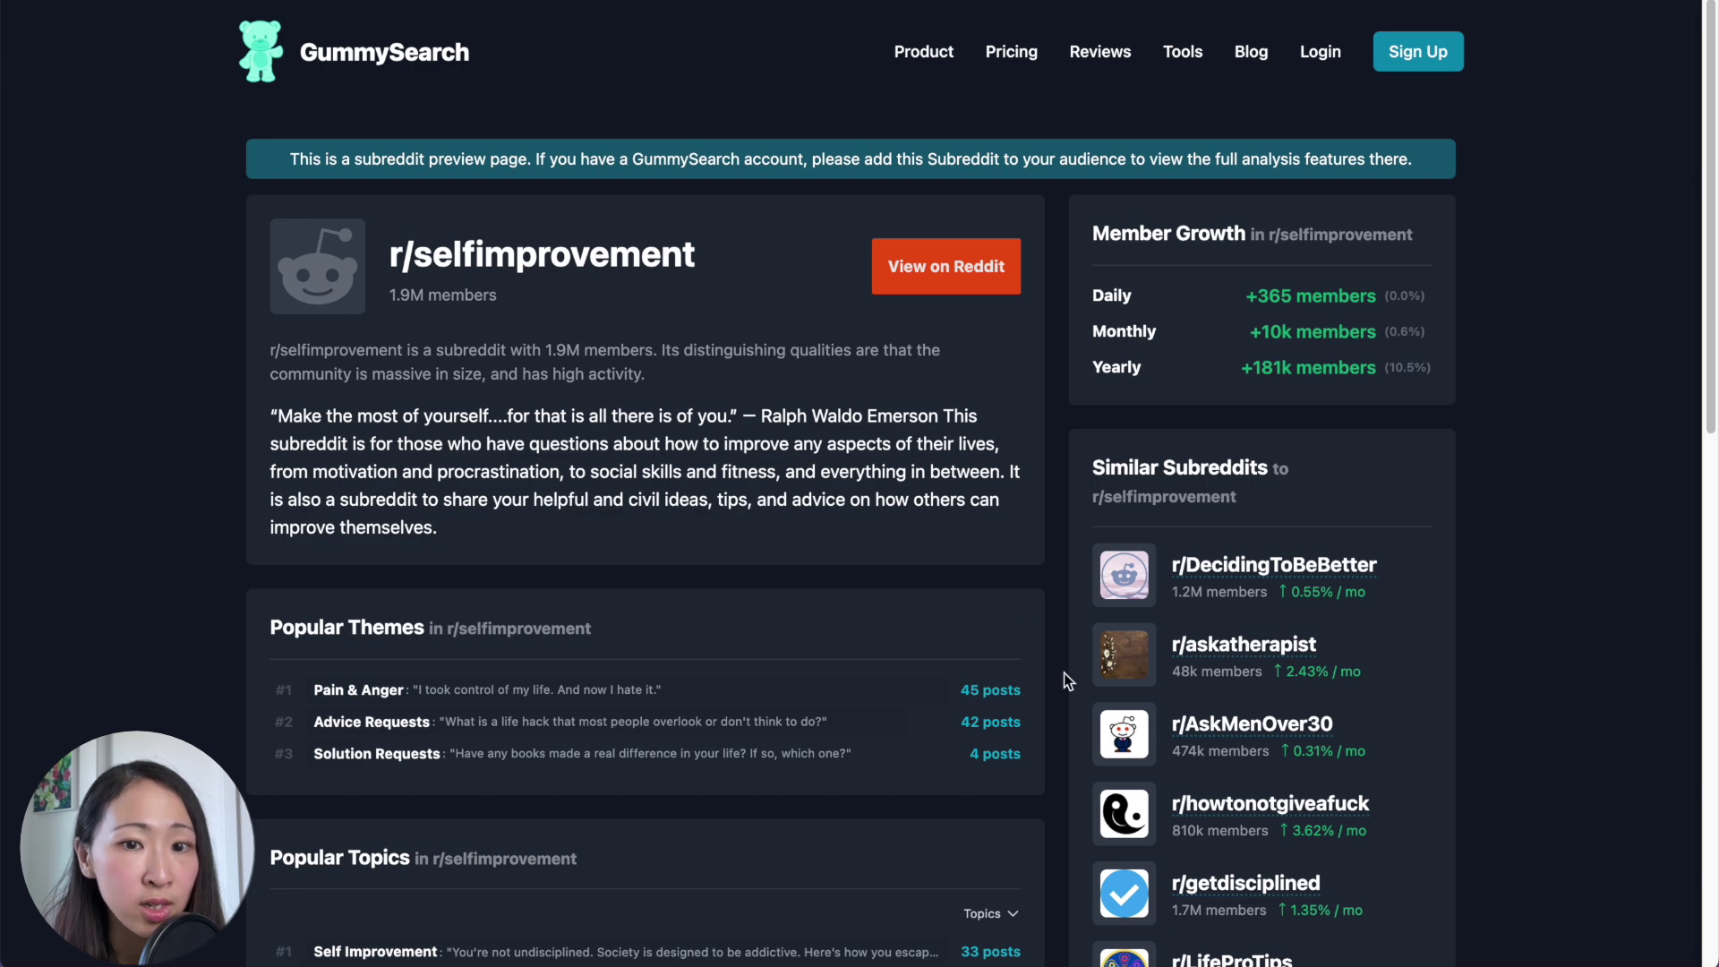
scroll(1201, 604, "down", 5)
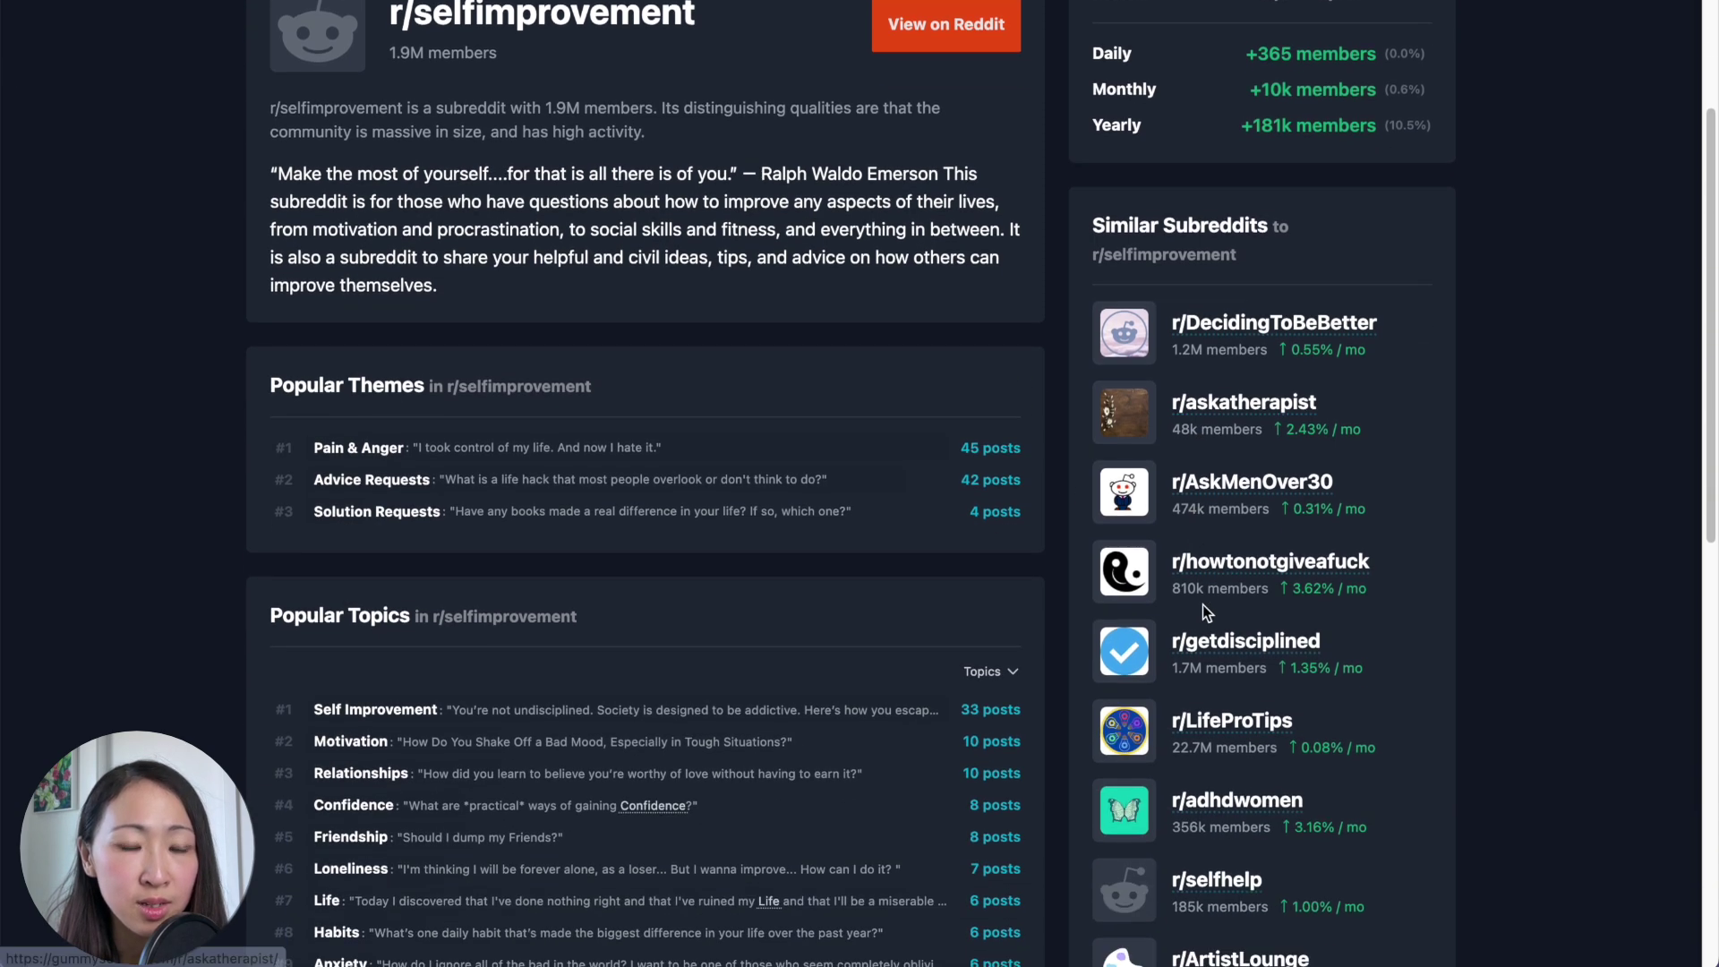
scroll(1202, 604, "down", 1)
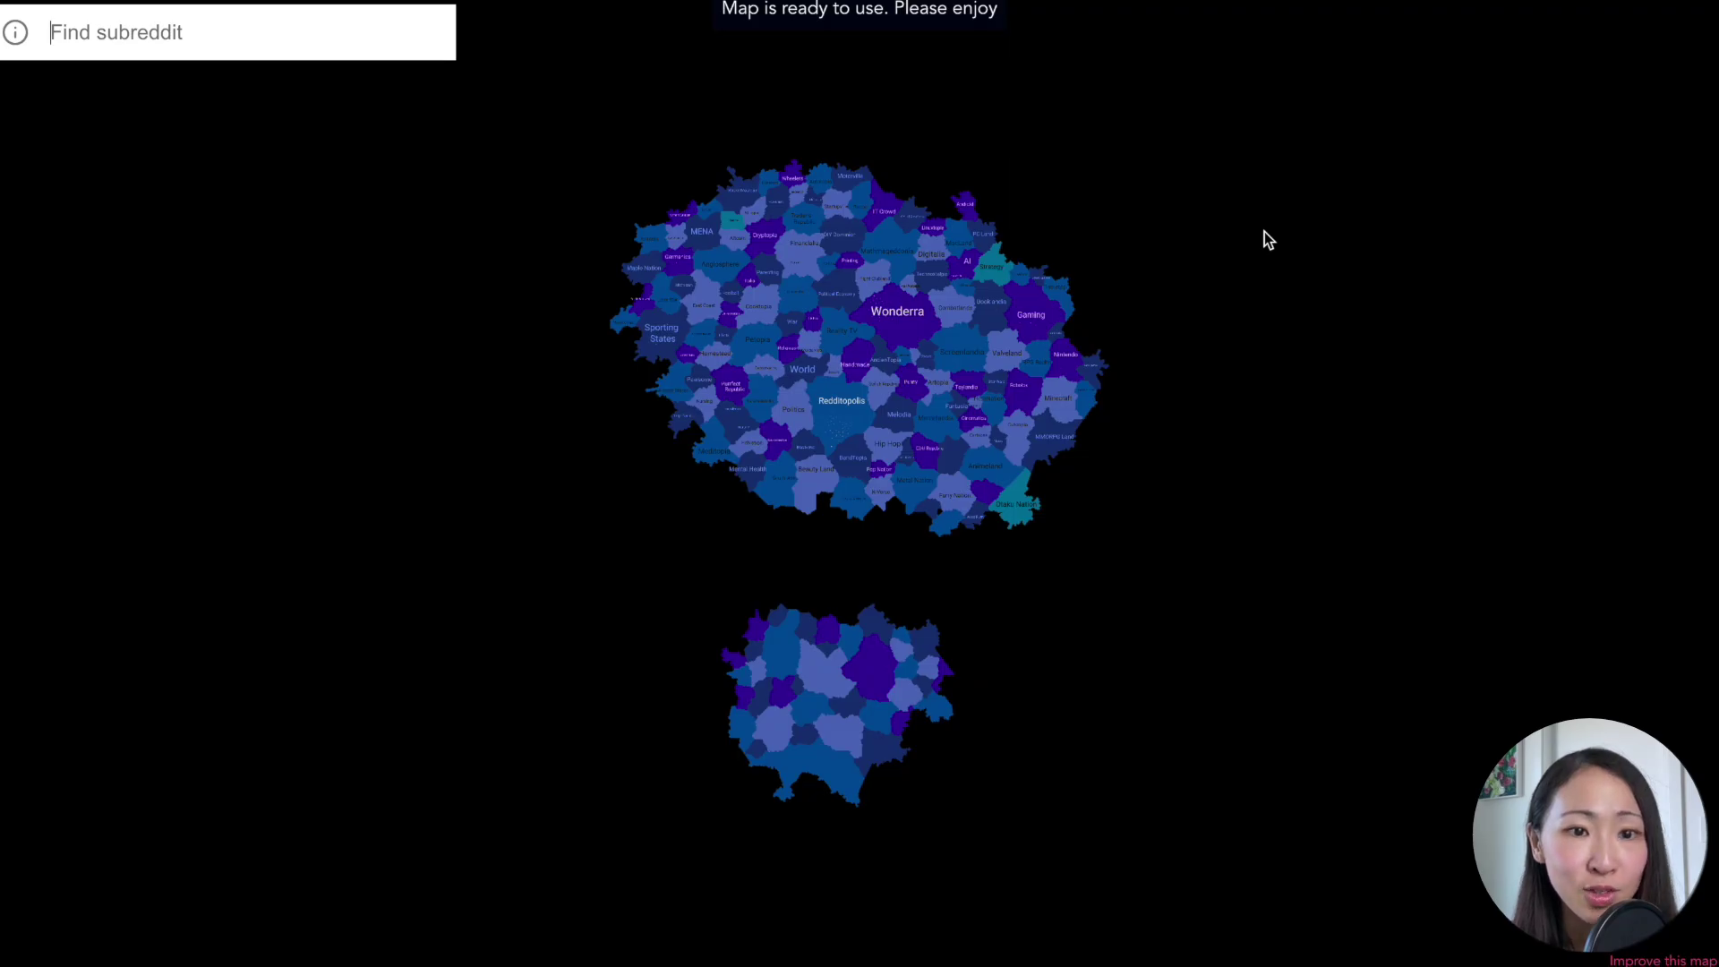
- Zoom and pan the subreddit map, then search 'selfimp' in the Find subreddit box
scroll(1264, 232, "up", 5)
left_click_drag(976, 265, 1179, 216)
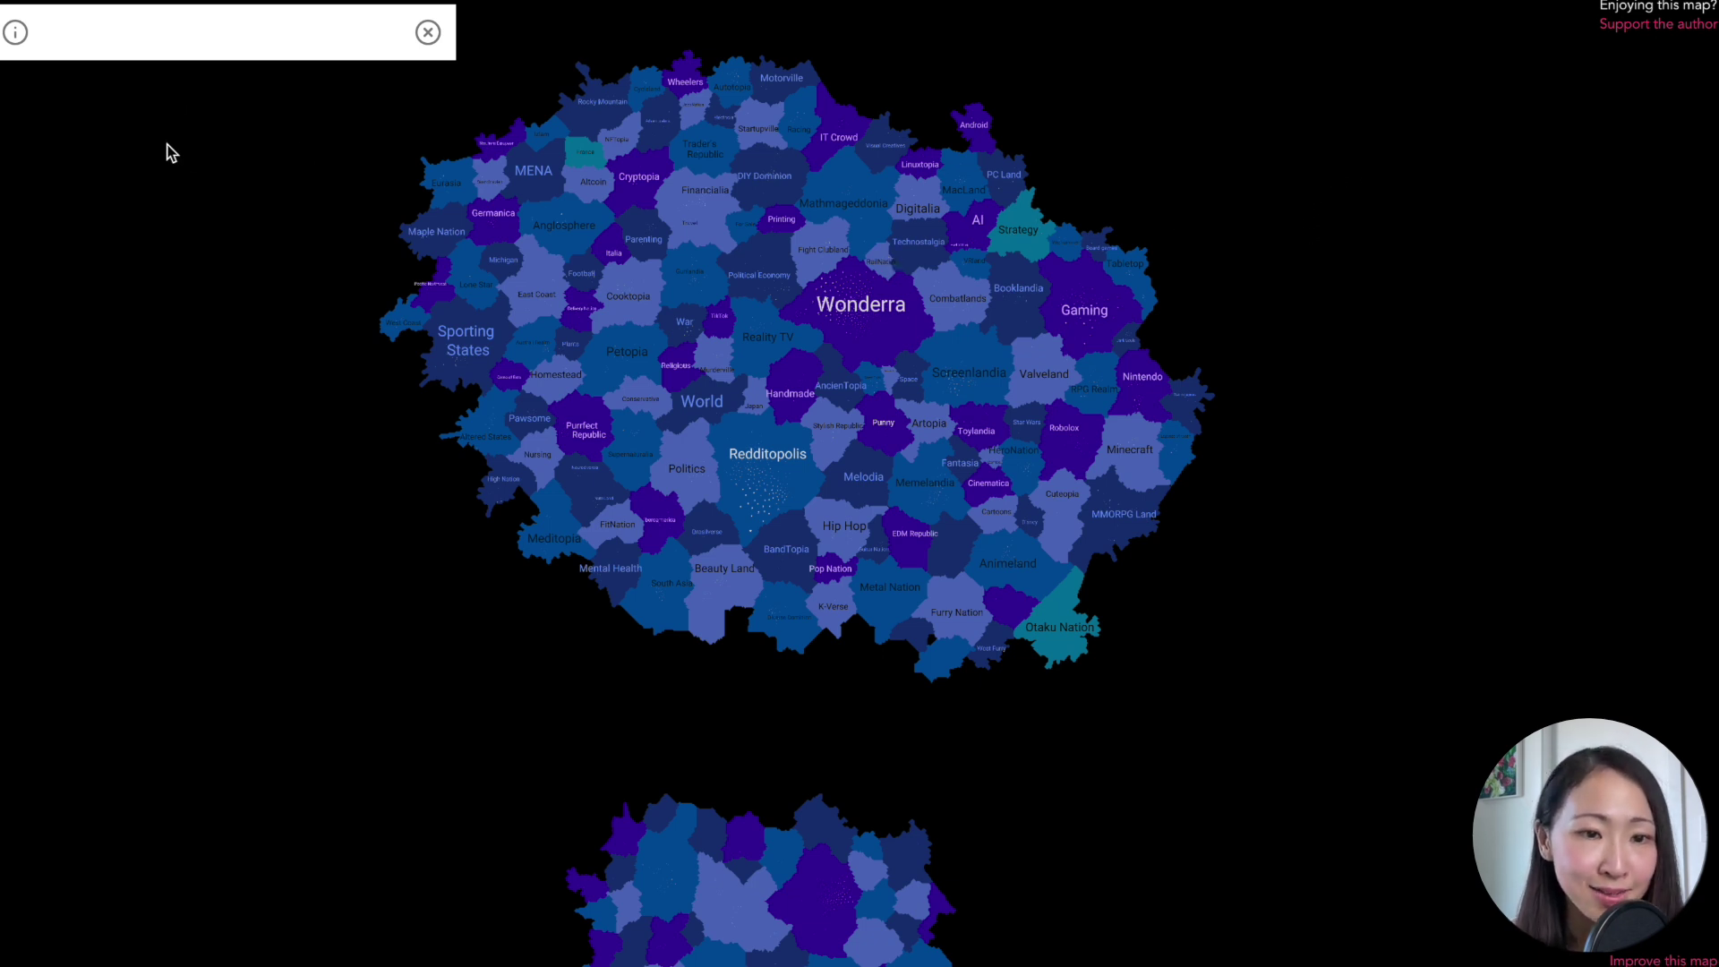
left_click(171, 42)
type("selfim")
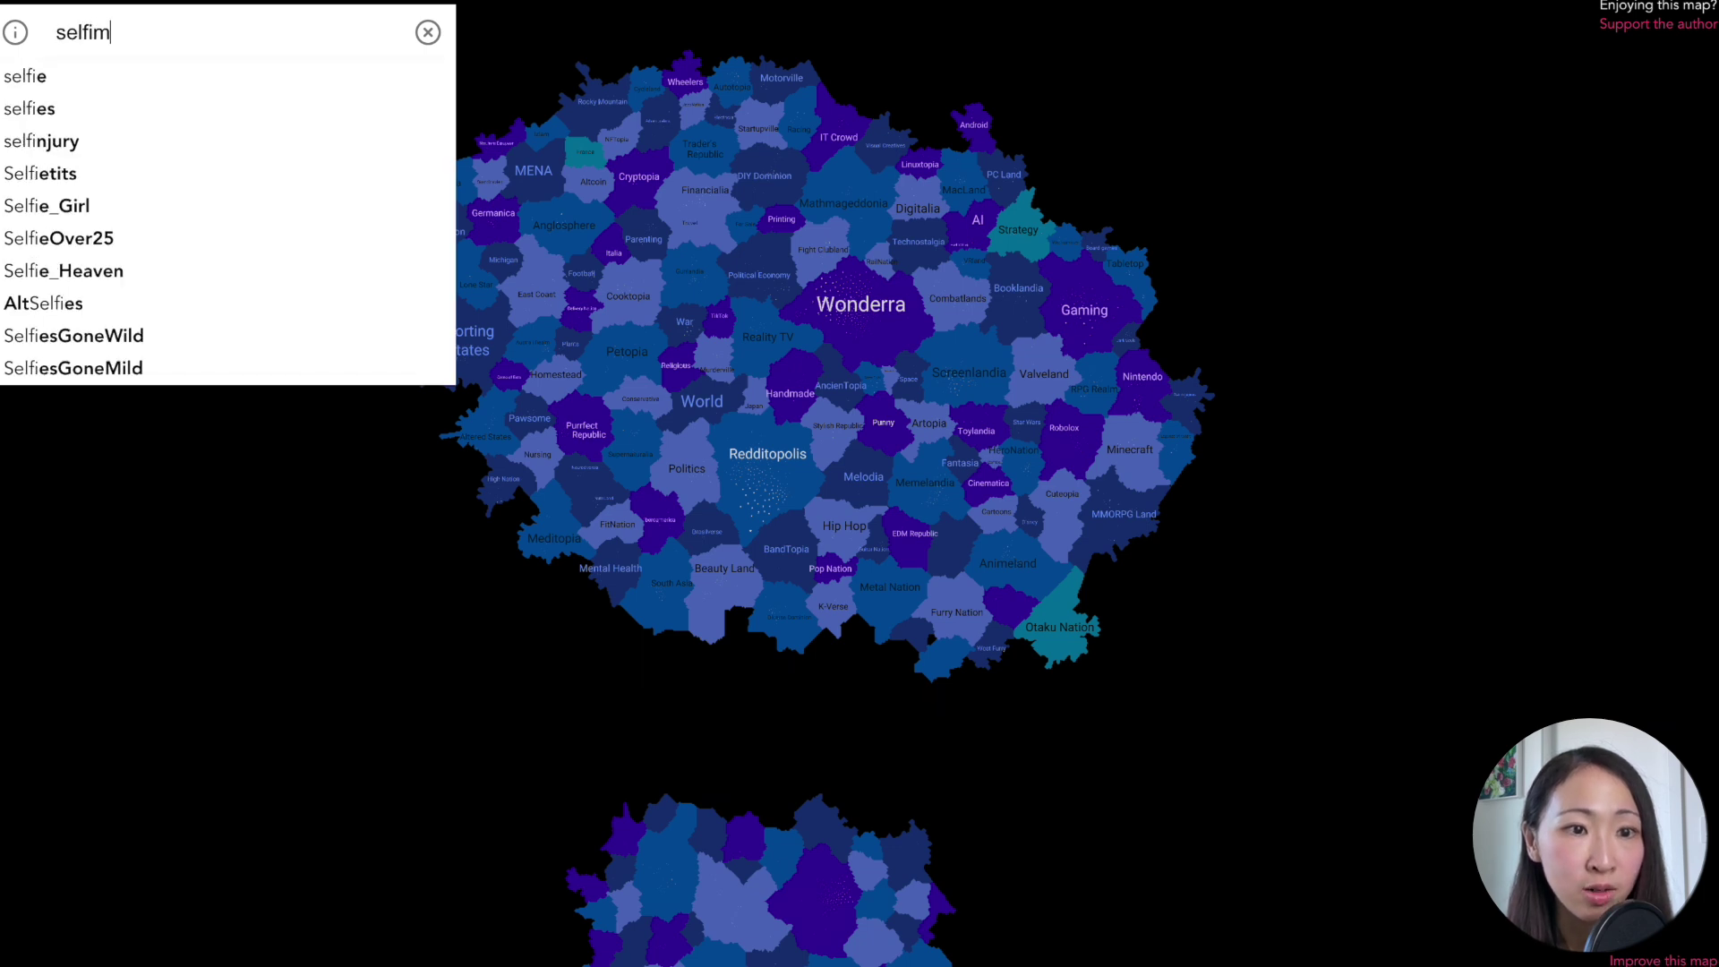
type("p")
- Jump to selfimprovement on the map and recentre the graph around it
left_click(170, 78)
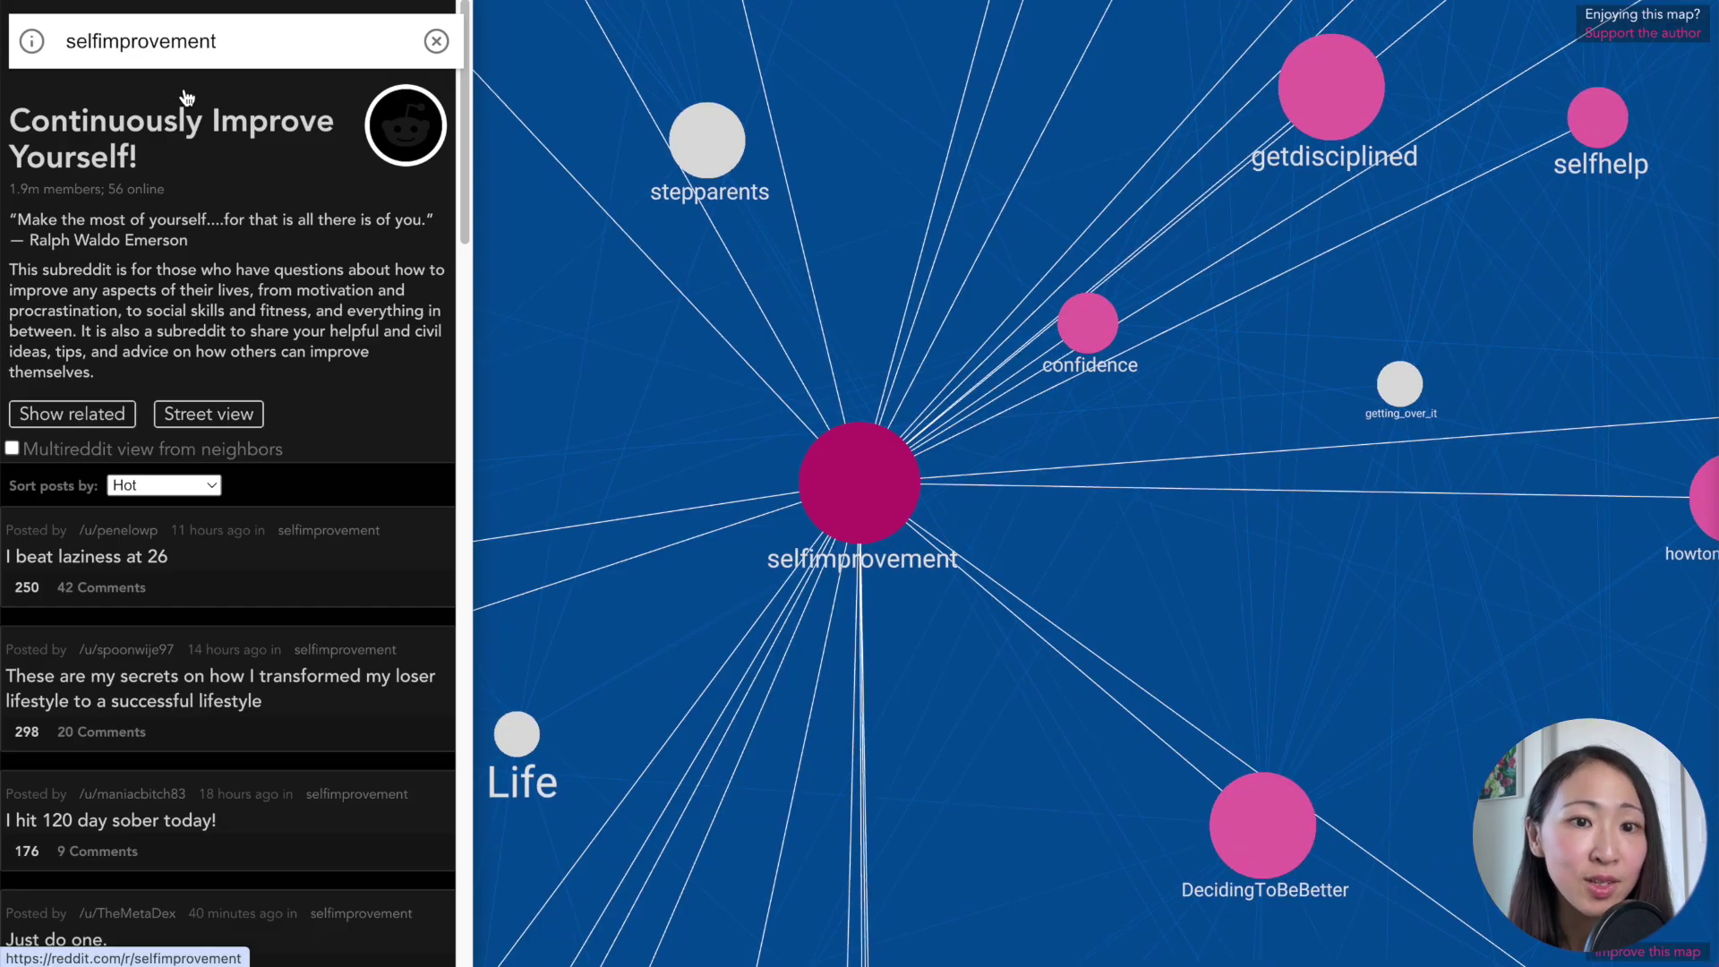
left_click_drag(725, 349, 892, 336)
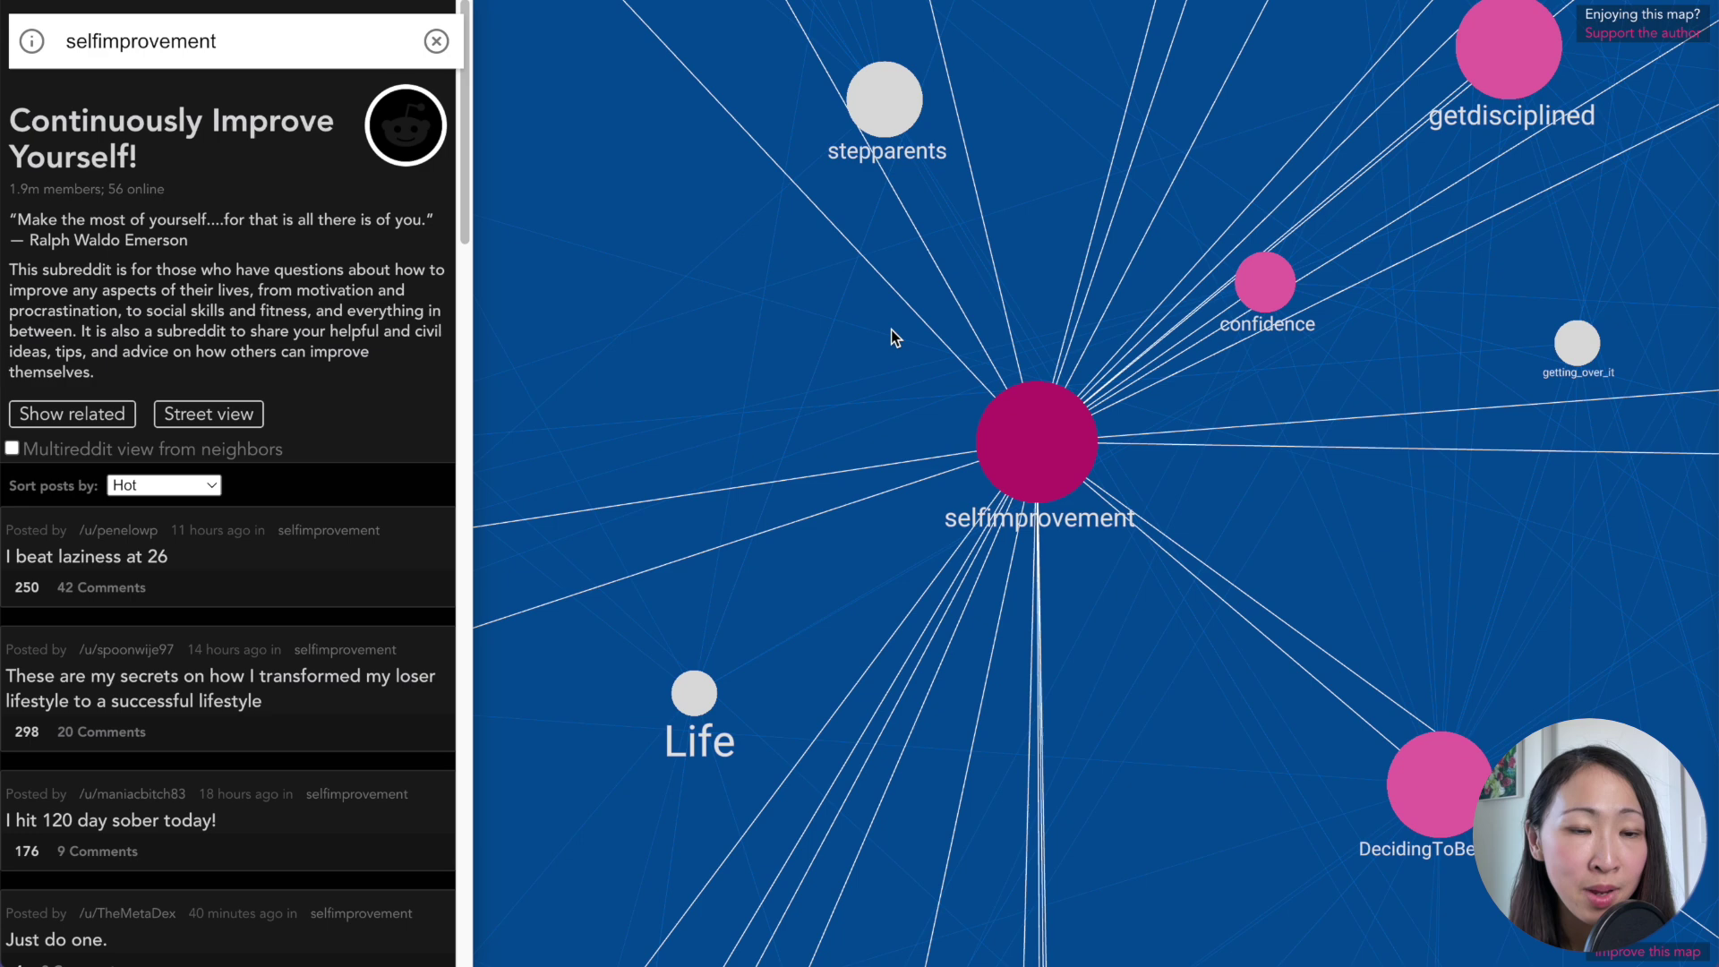
scroll(889, 330, "down", 5)
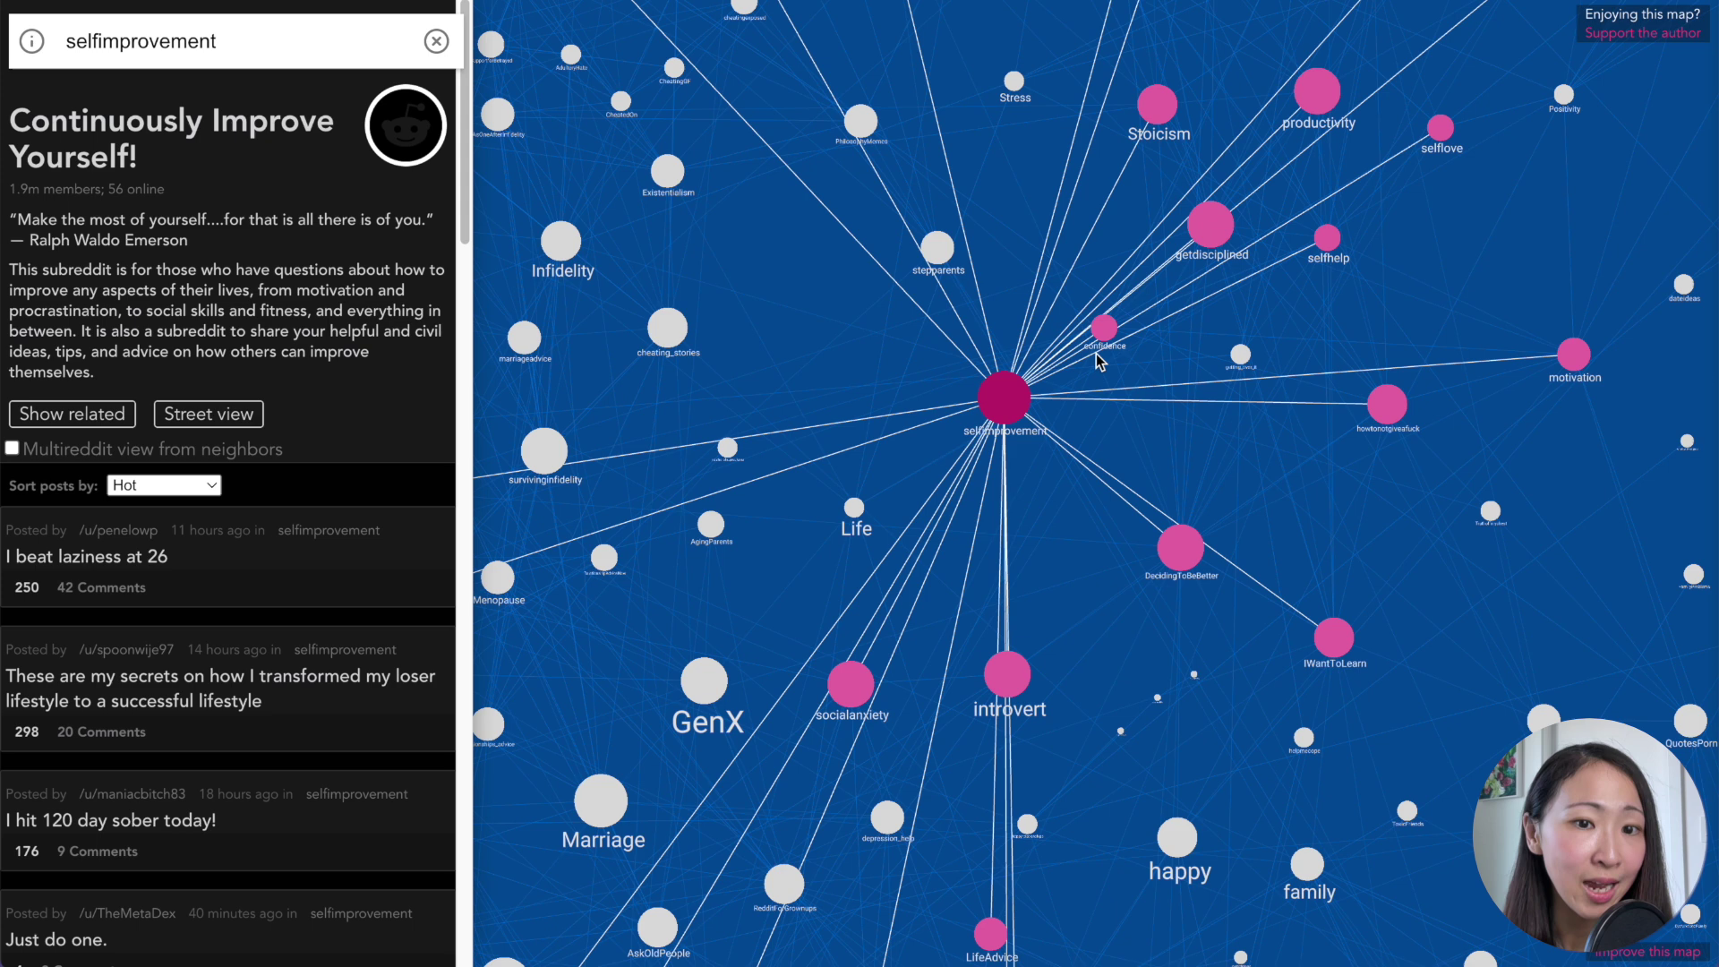
- Focus on getdisciplined, then on confidence, panning to see confidence's wider neighbourhood
left_click(1216, 228)
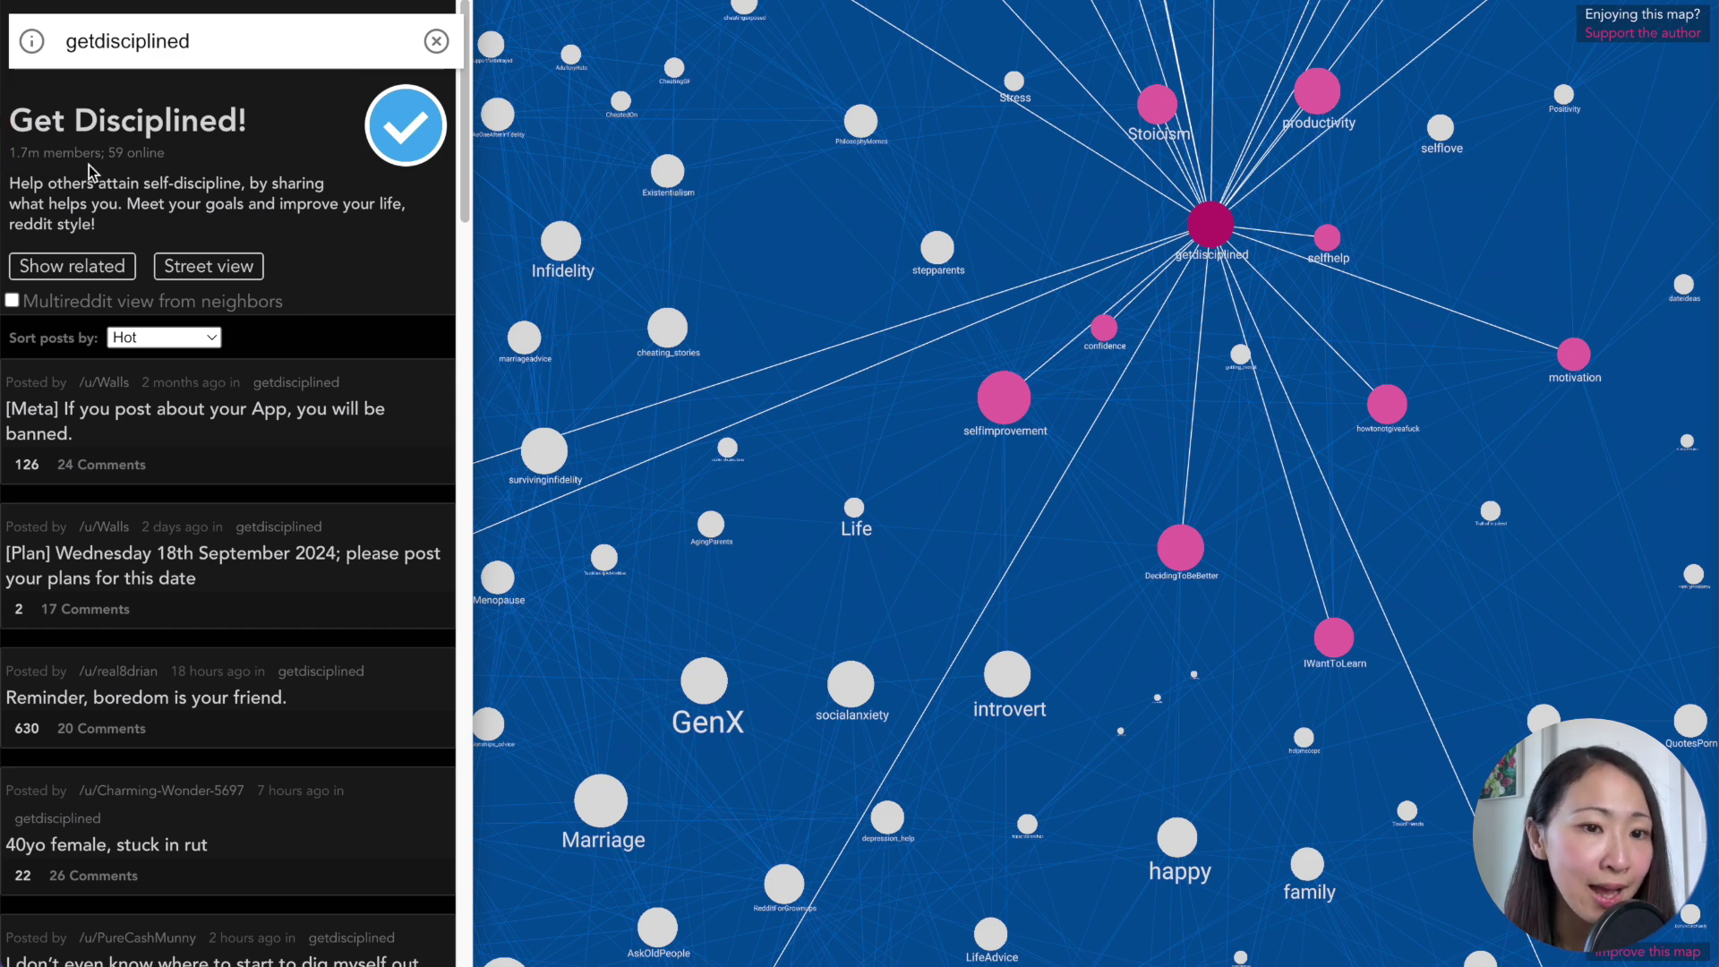
left_click(1104, 327)
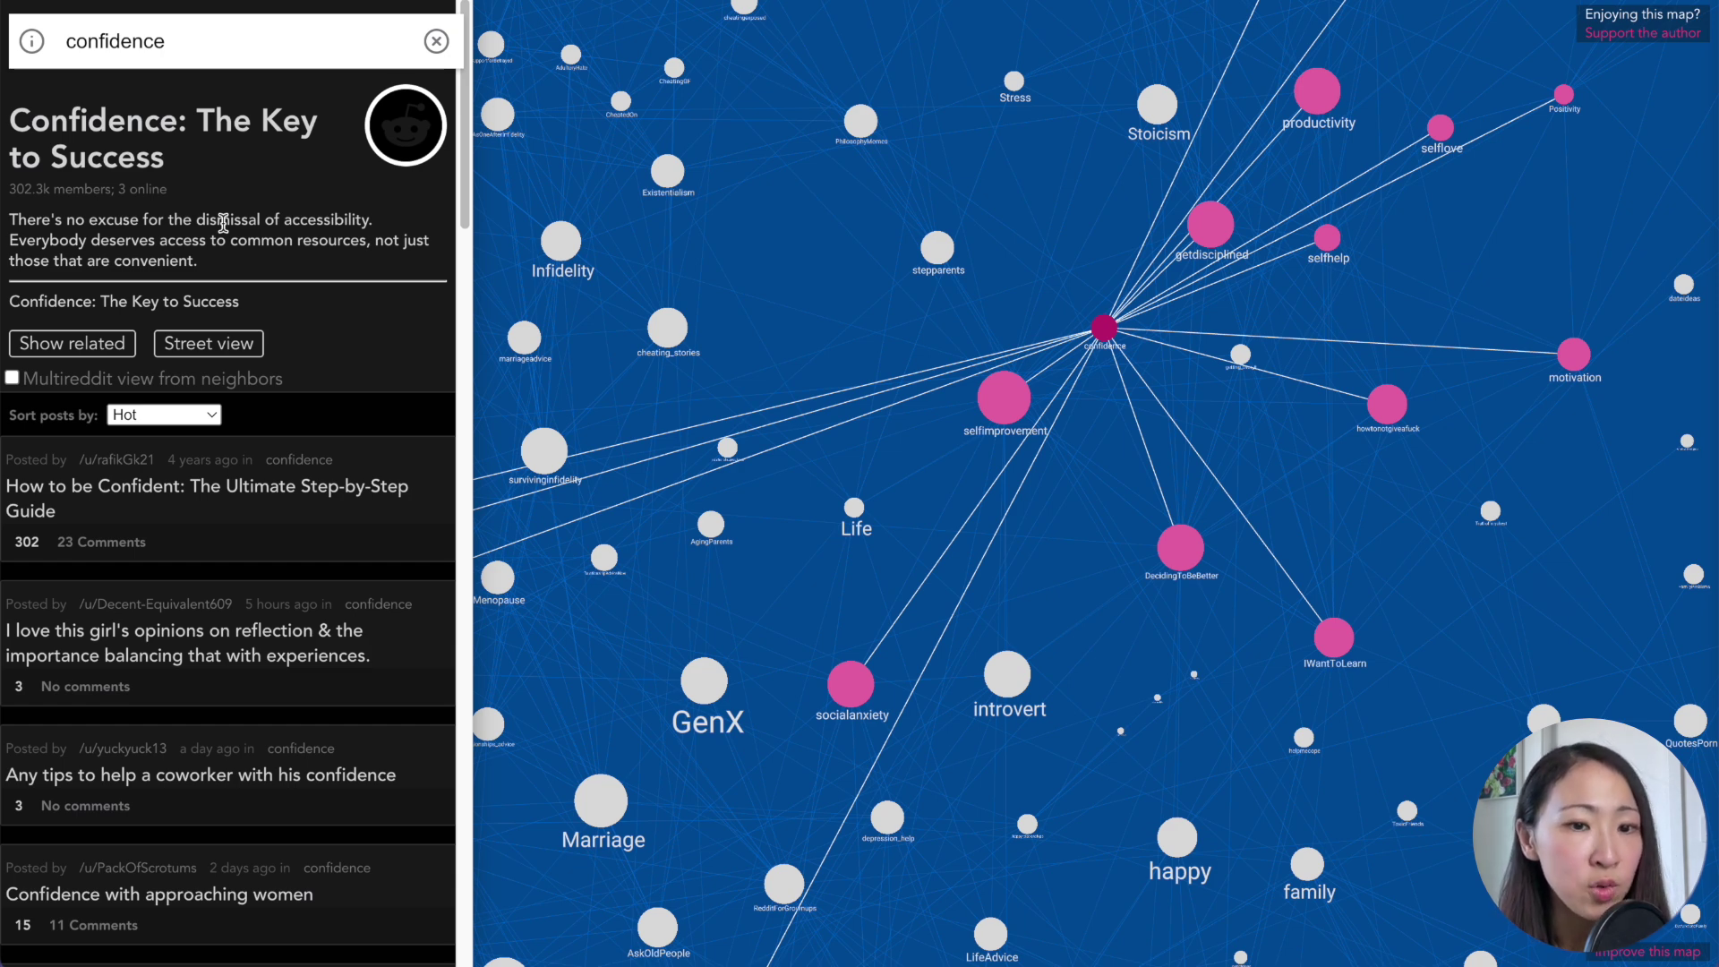
scroll(970, 267, "down", 3)
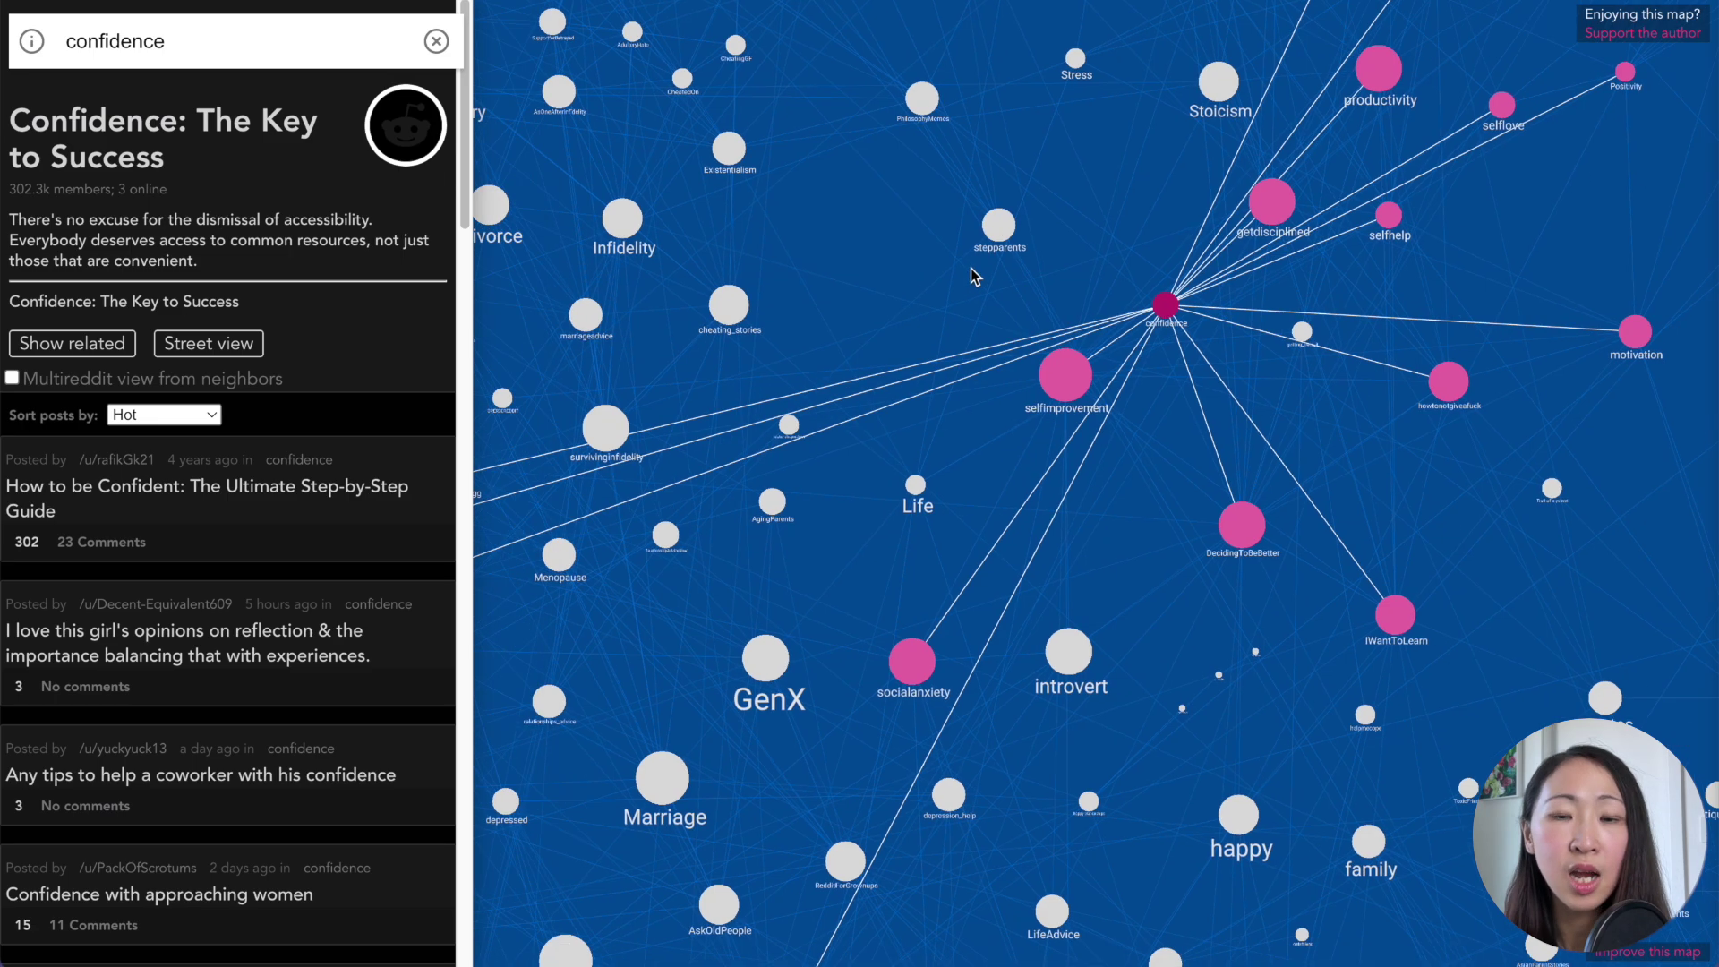
left_click_drag(970, 267, 907, 435)
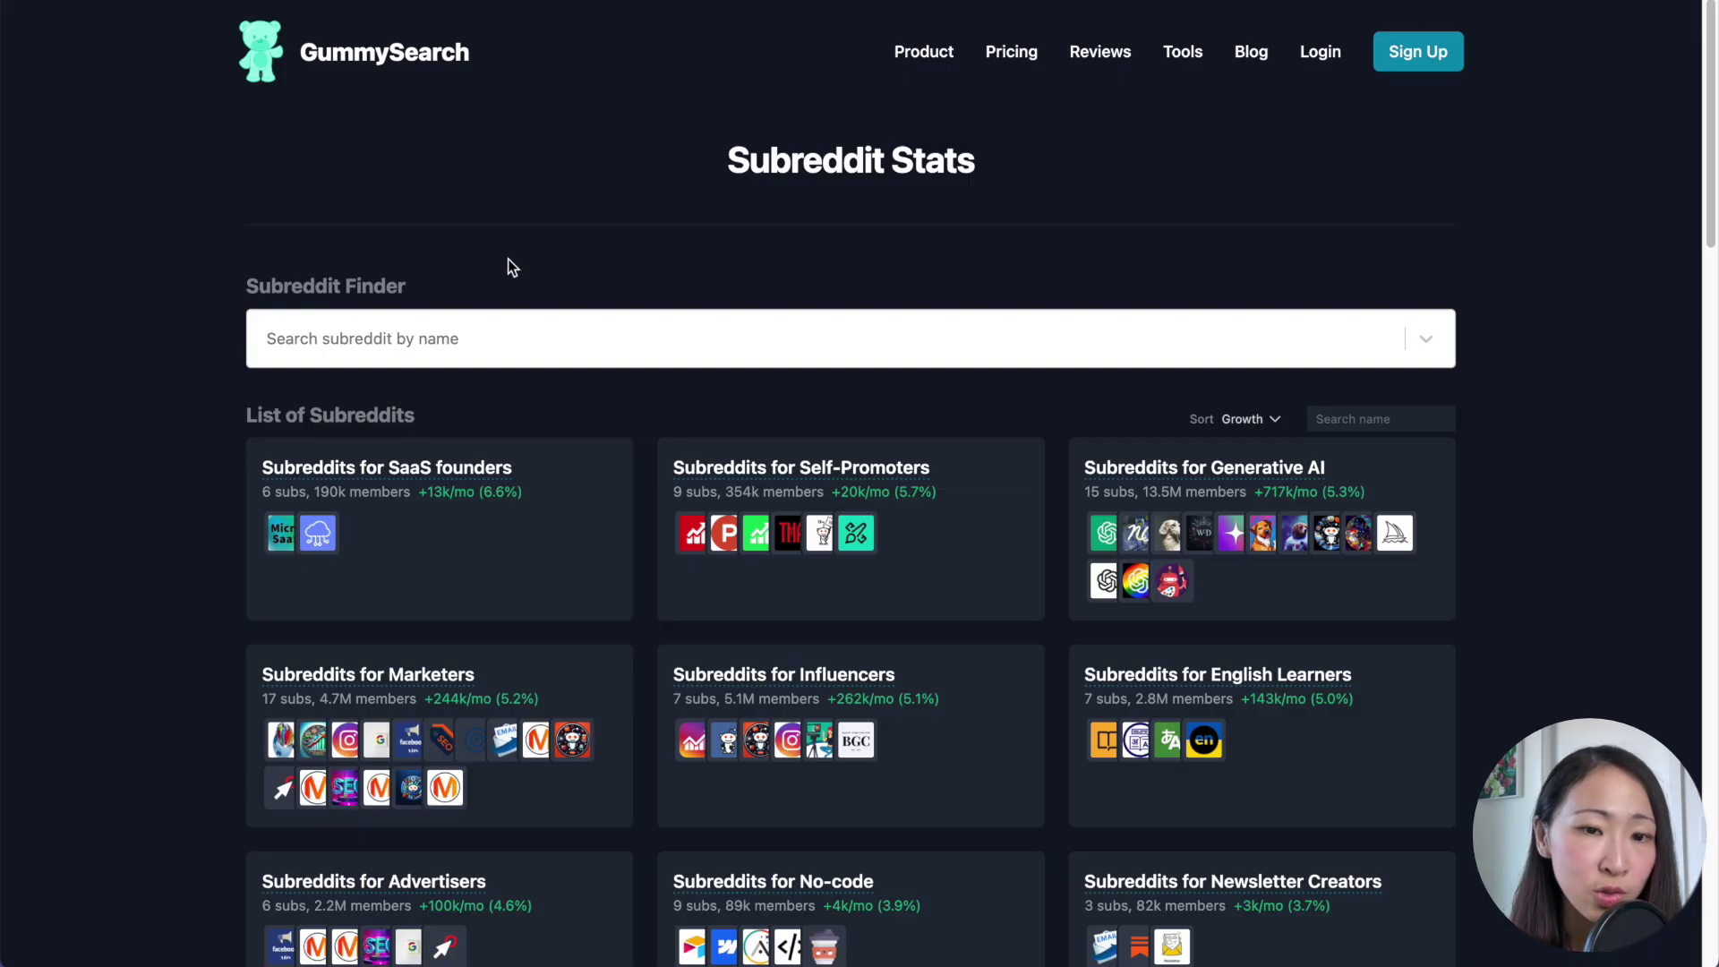
- Search 'confidence', open r/confidence (302k members) and scroll through its themes, topics and posts
left_click(440, 339)
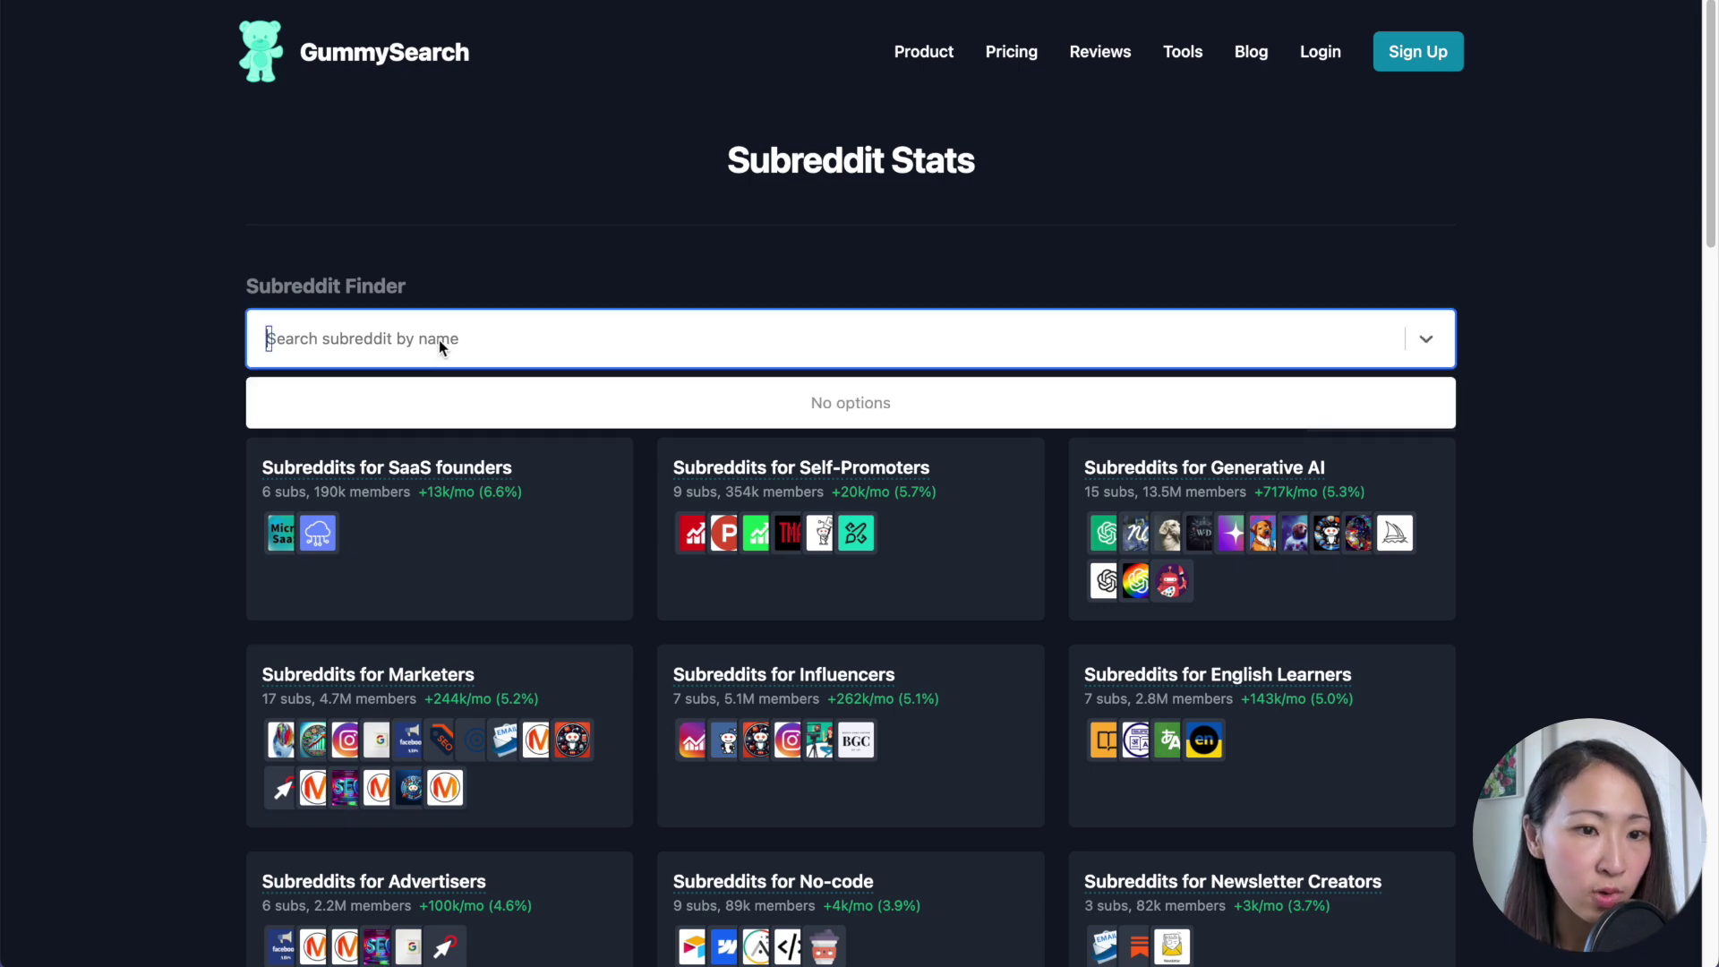
type("confidence")
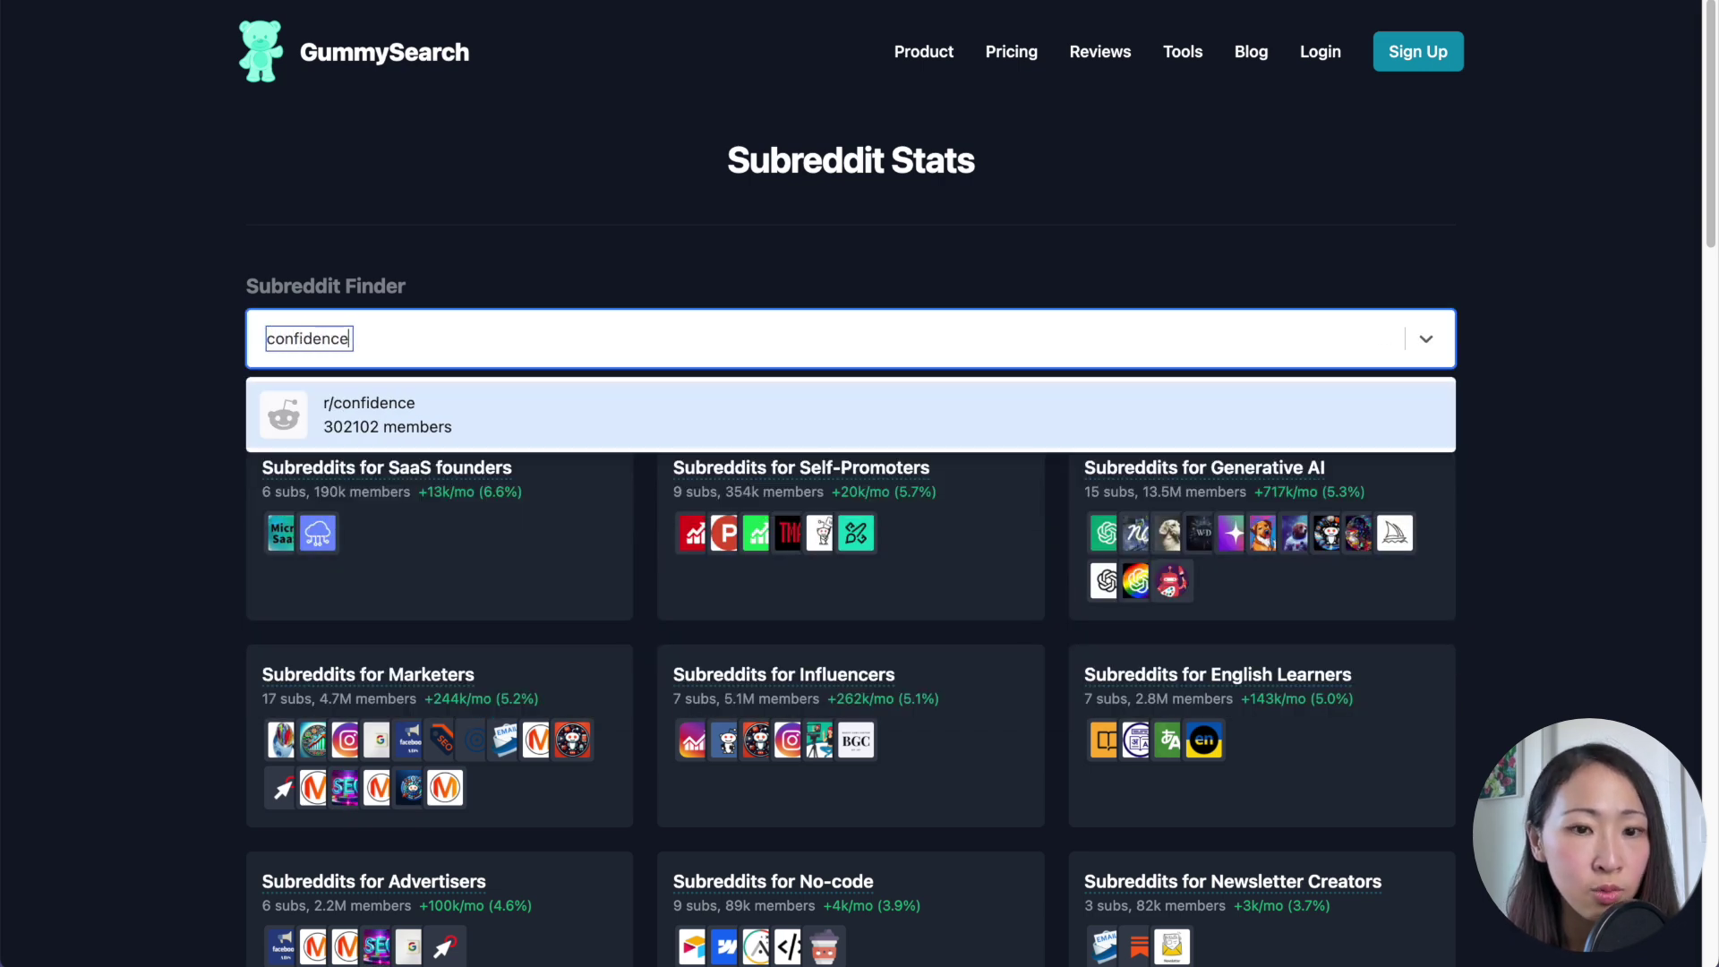
left_click(453, 421)
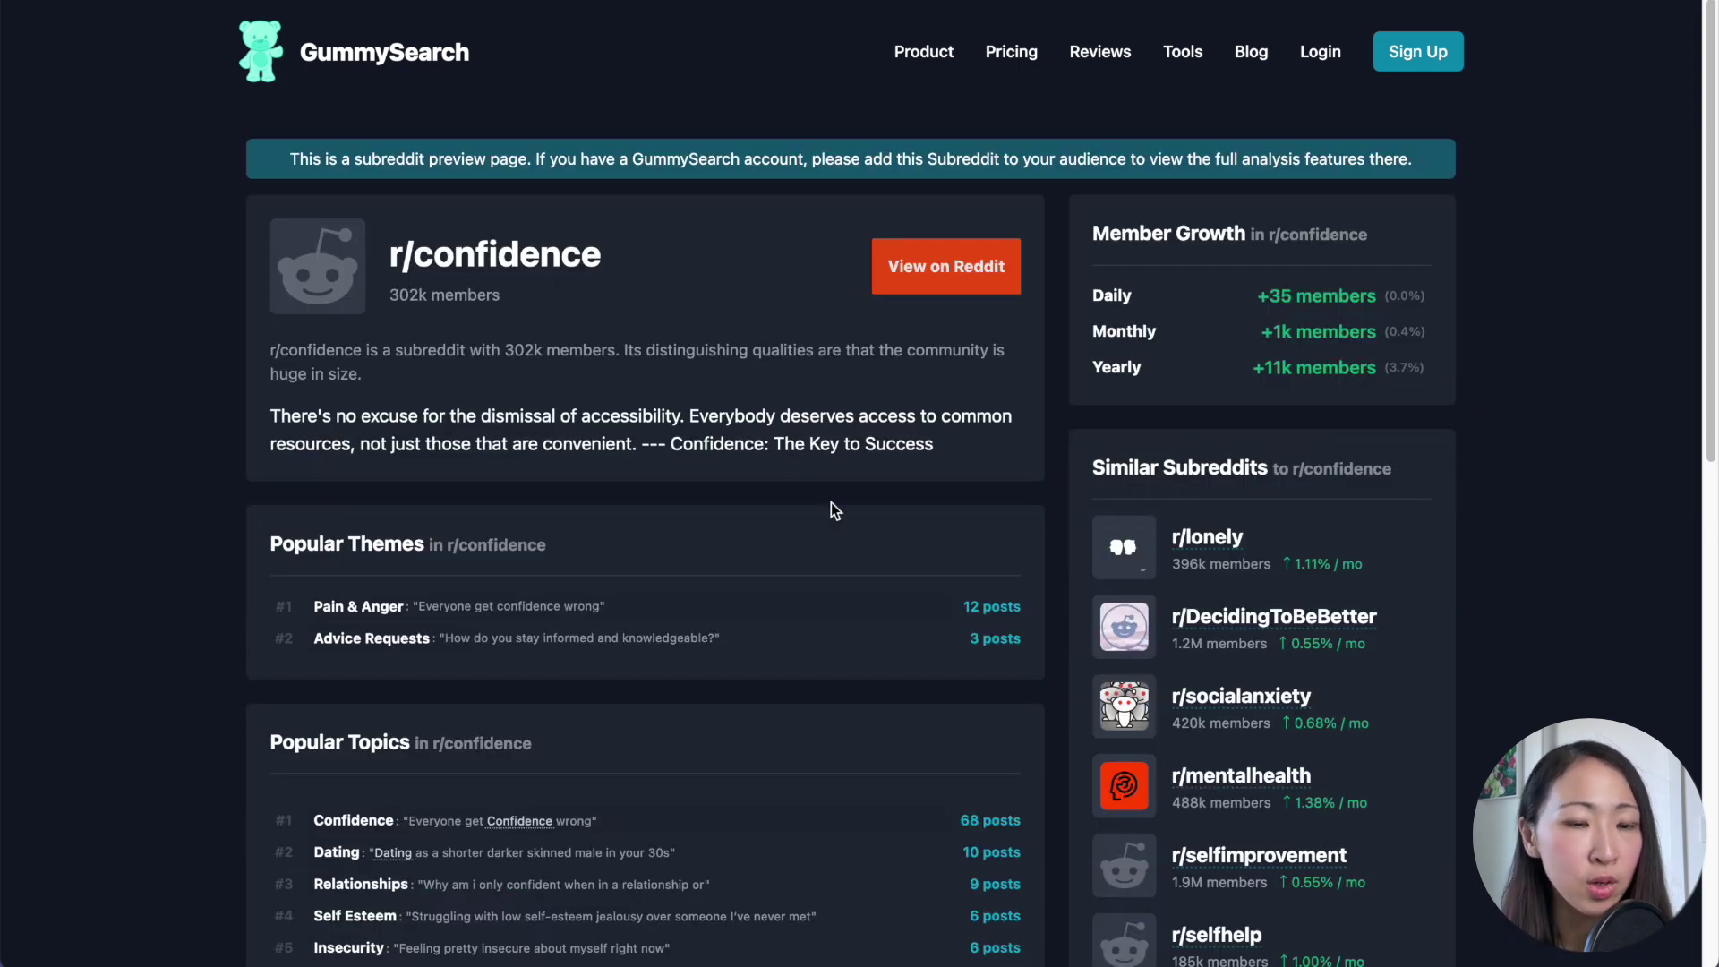
scroll(834, 502, "down", 2)
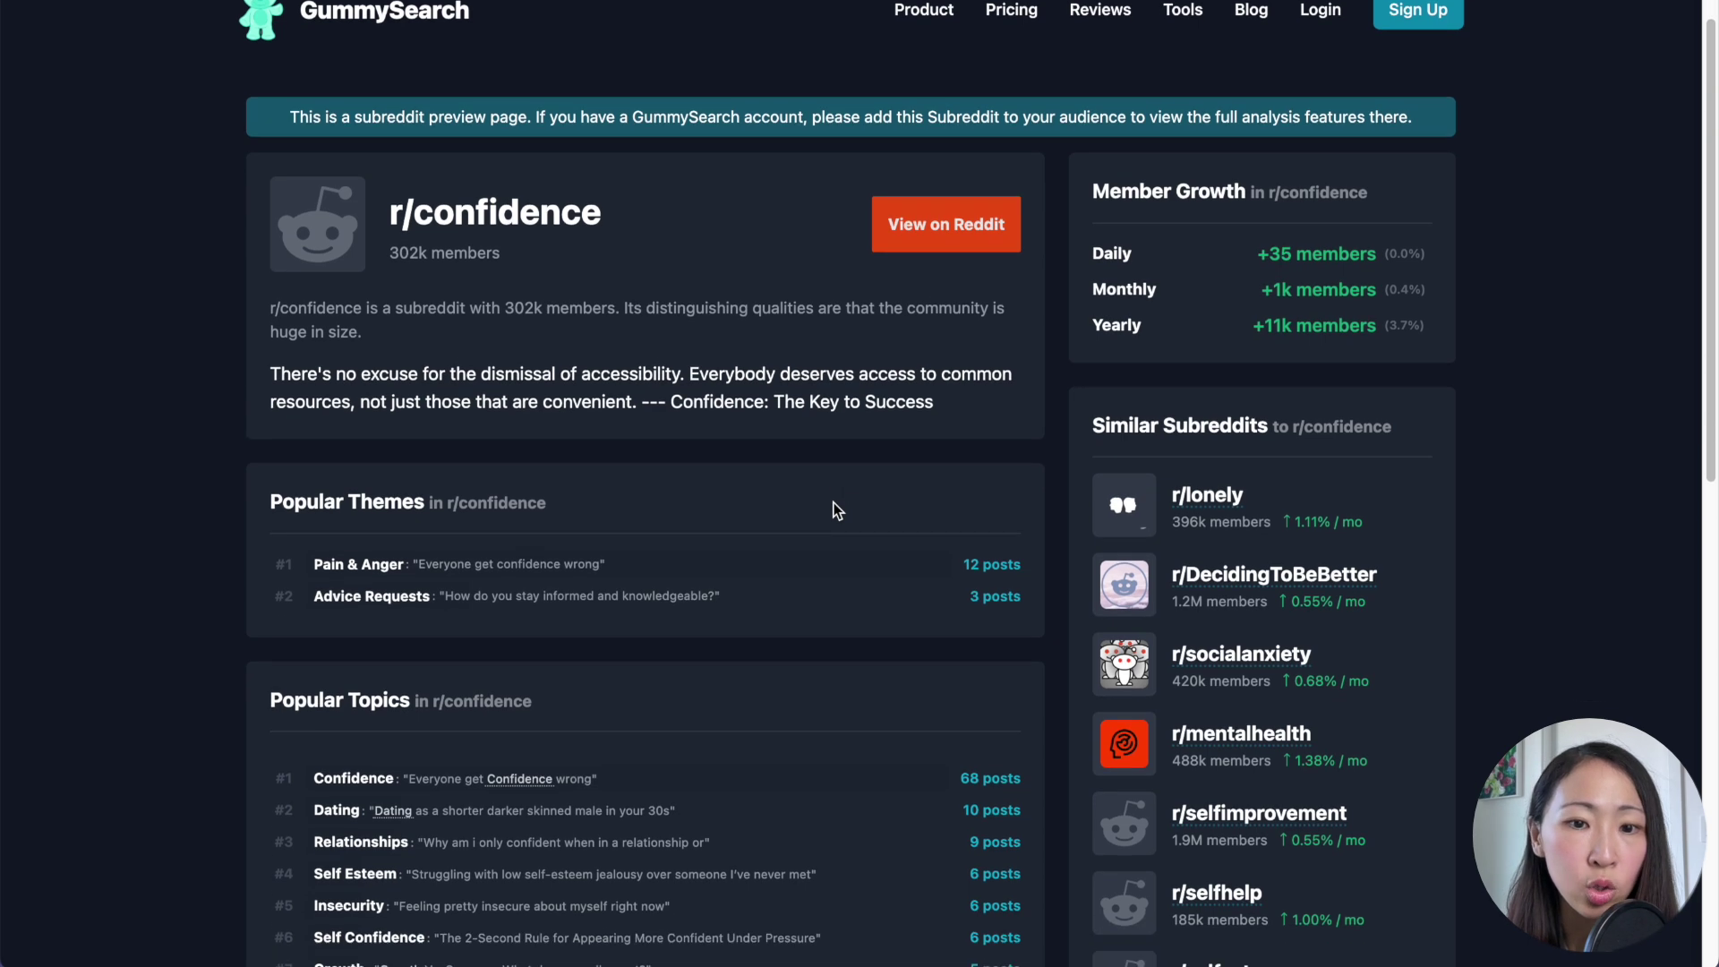
scroll(835, 502, "down", 4)
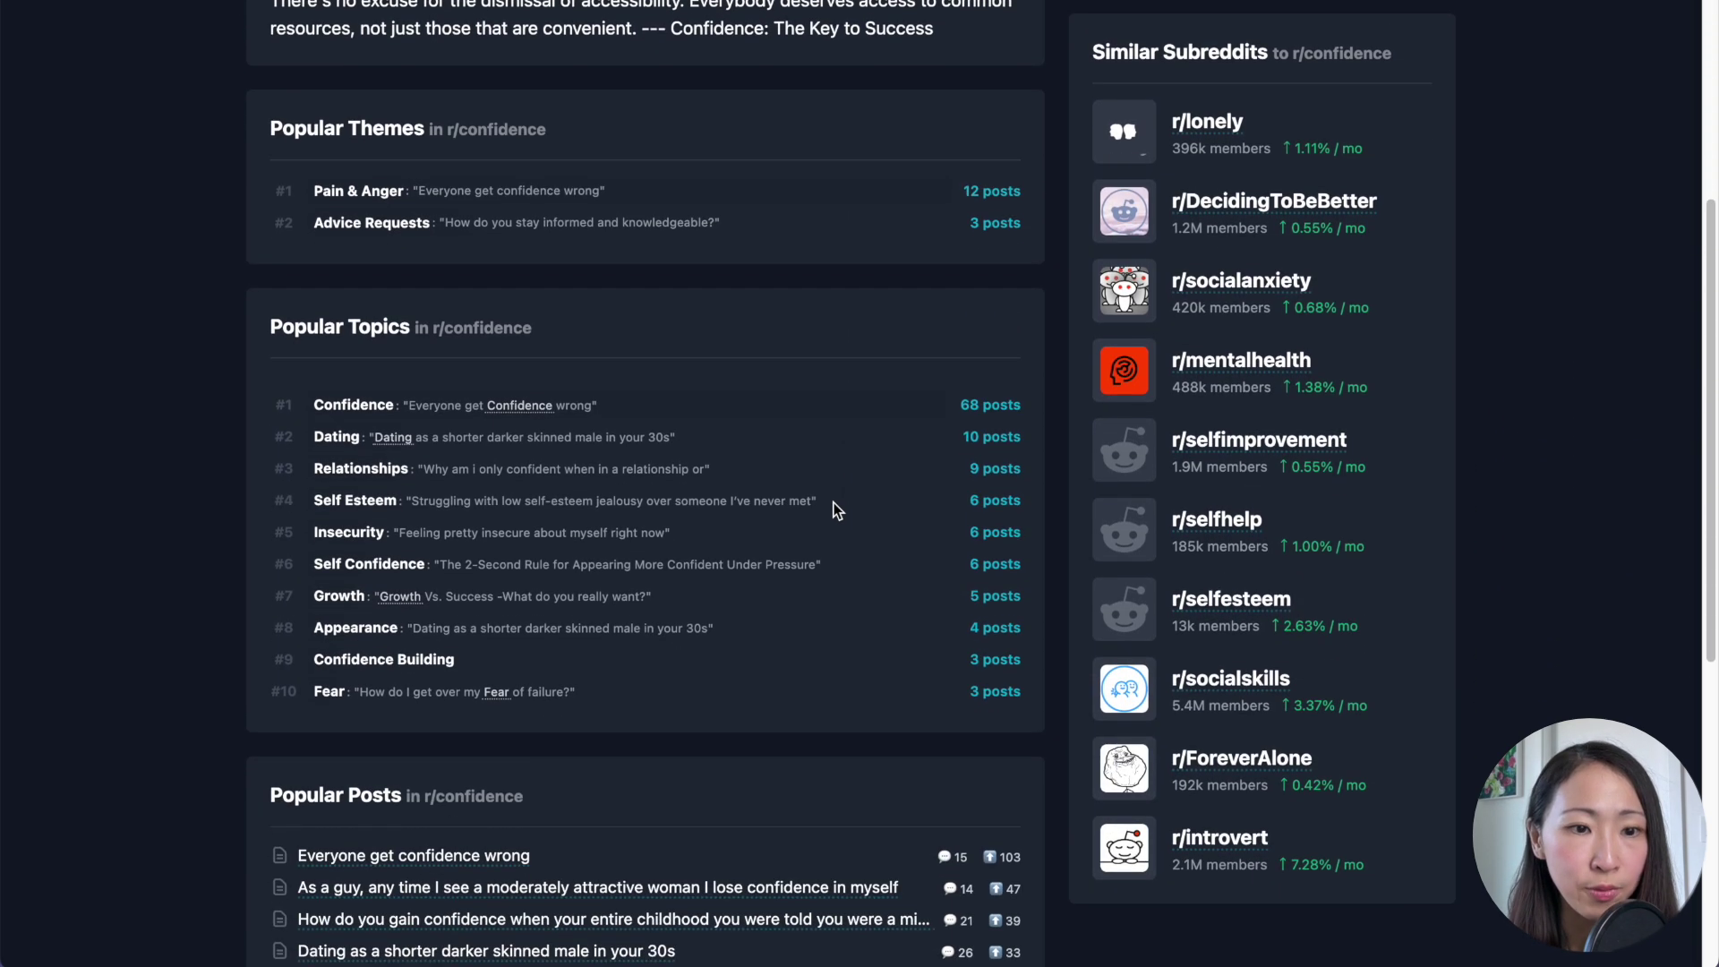
scroll(834, 511, "down", 2)
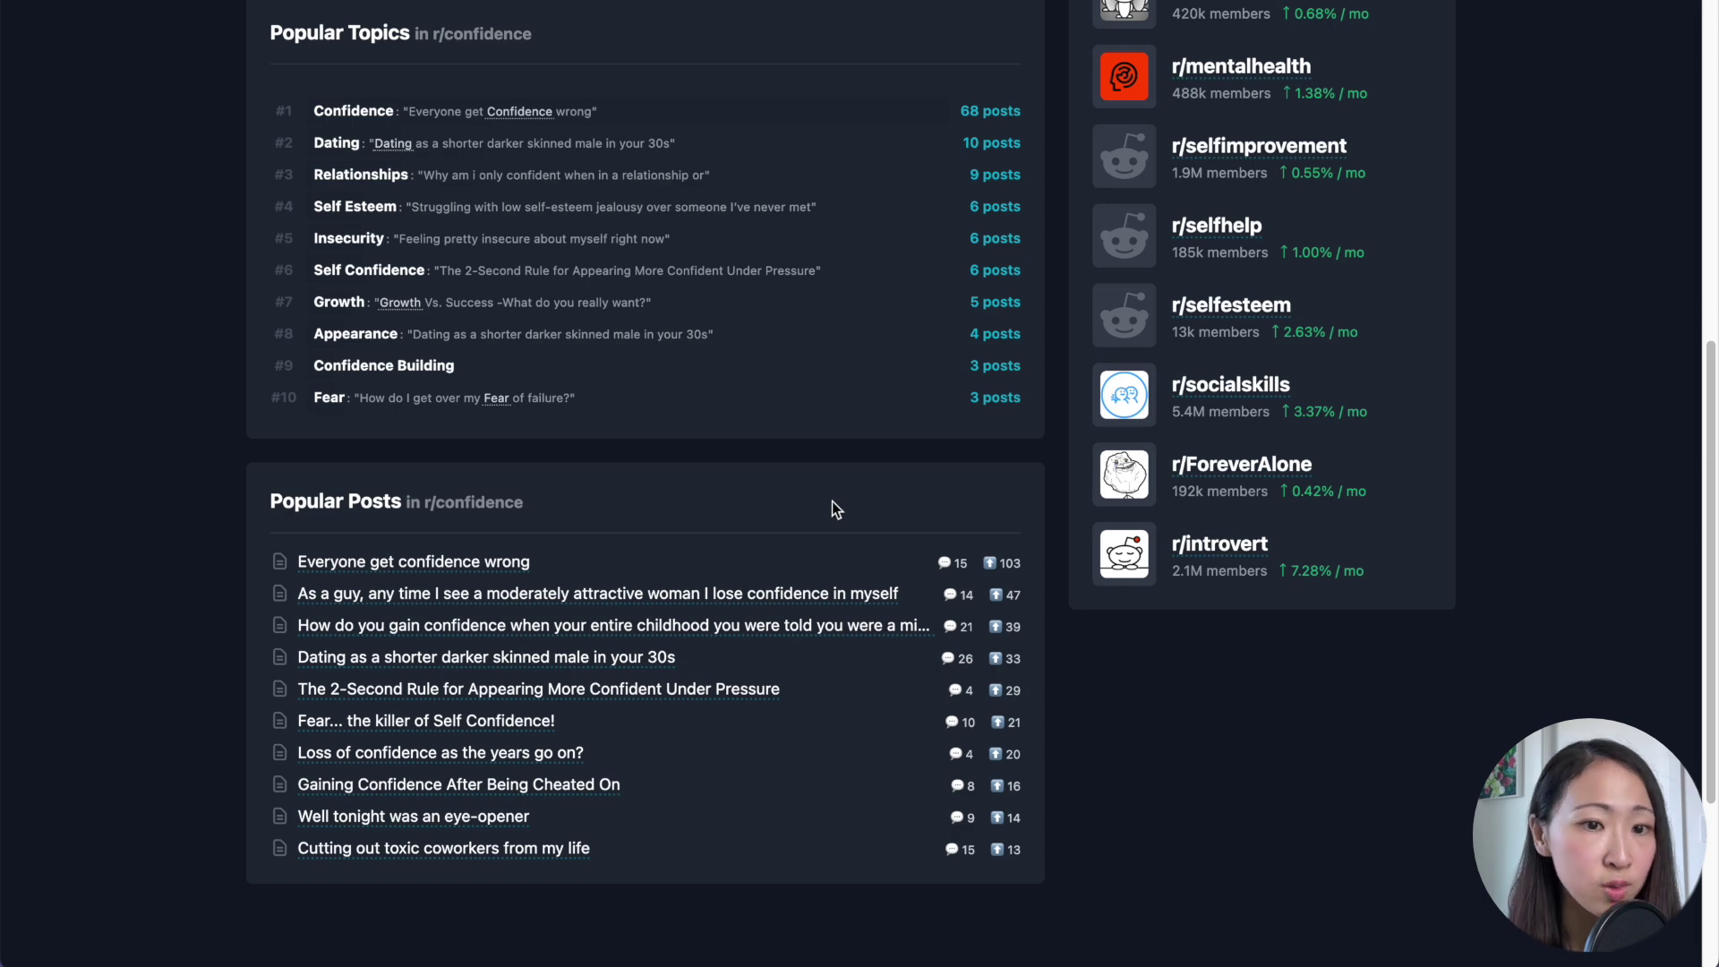
scroll(831, 496, "up", 6)
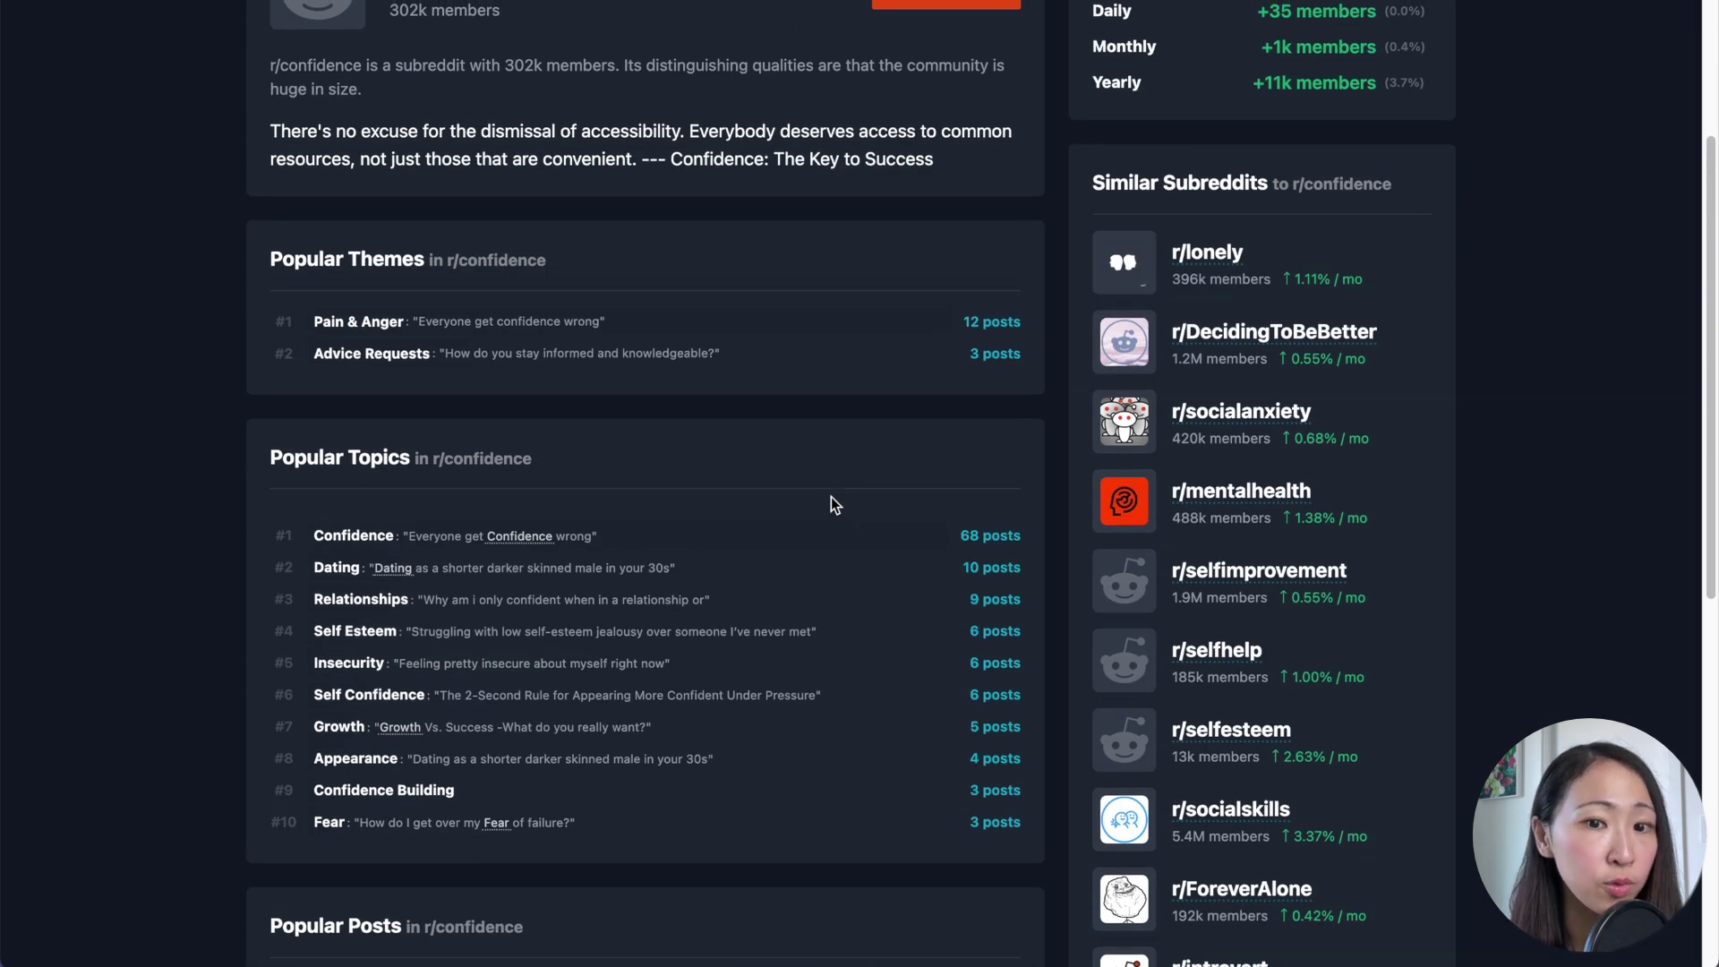
scroll(831, 497, "up", 2)
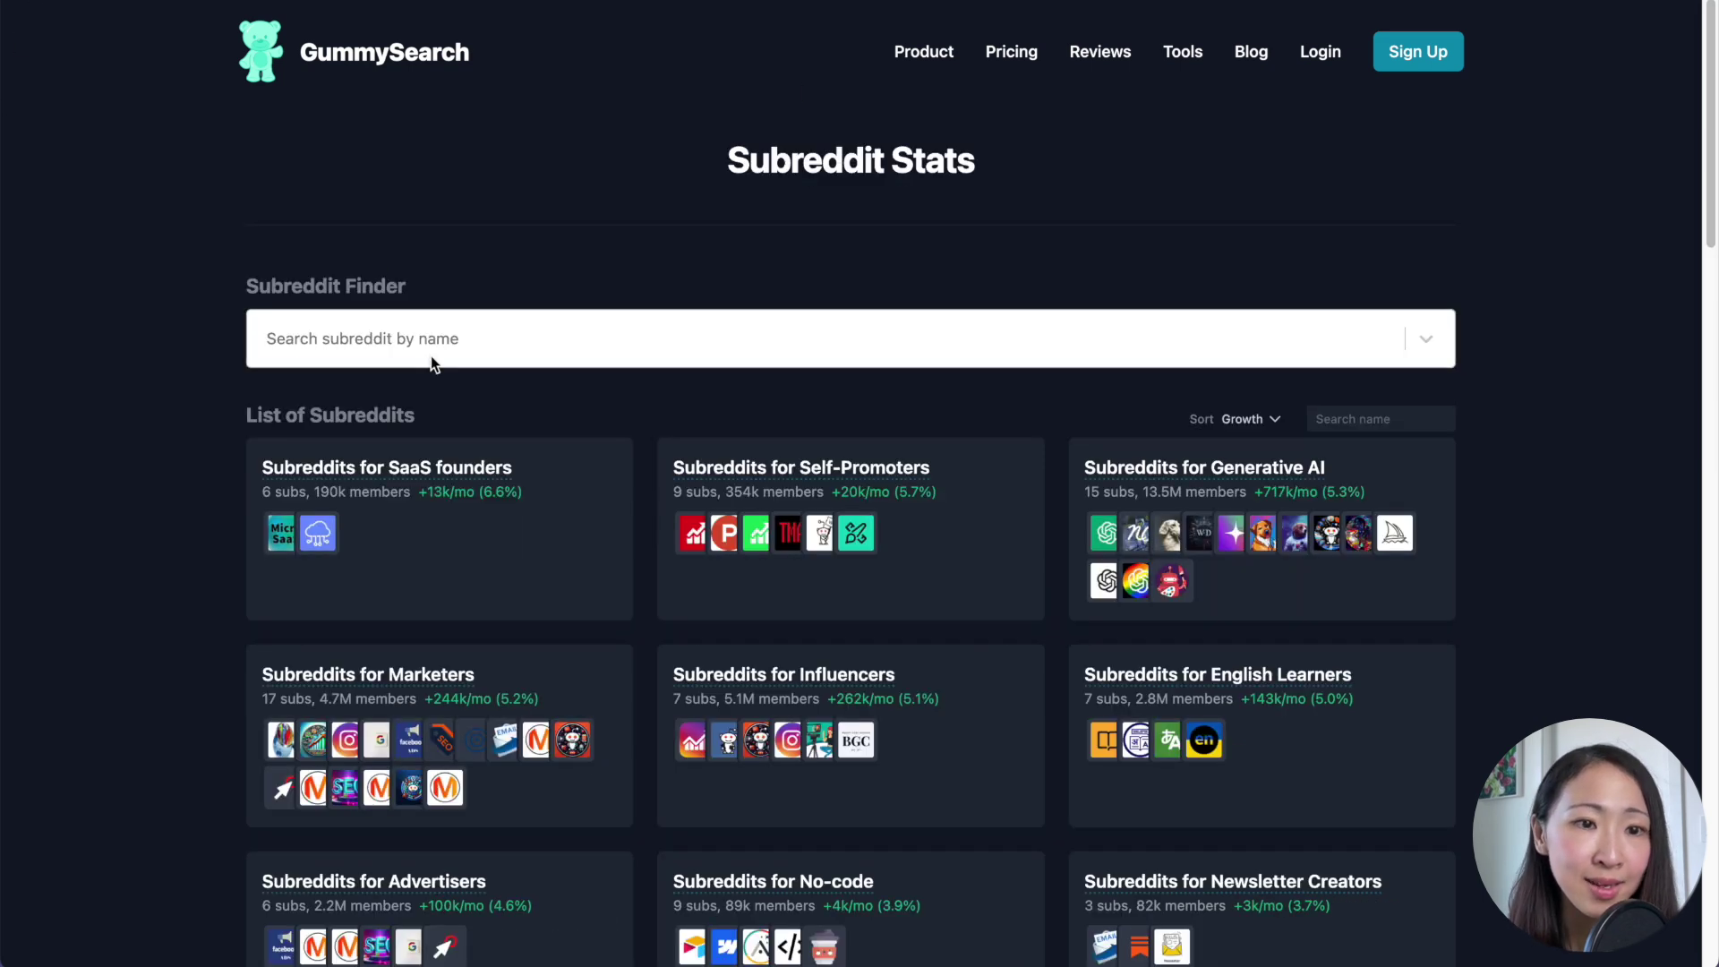
- Search 'productivity', open the 3.2M-member r/productivity preview and scroll through its ranking and themes
left_click(430, 351)
type("p")
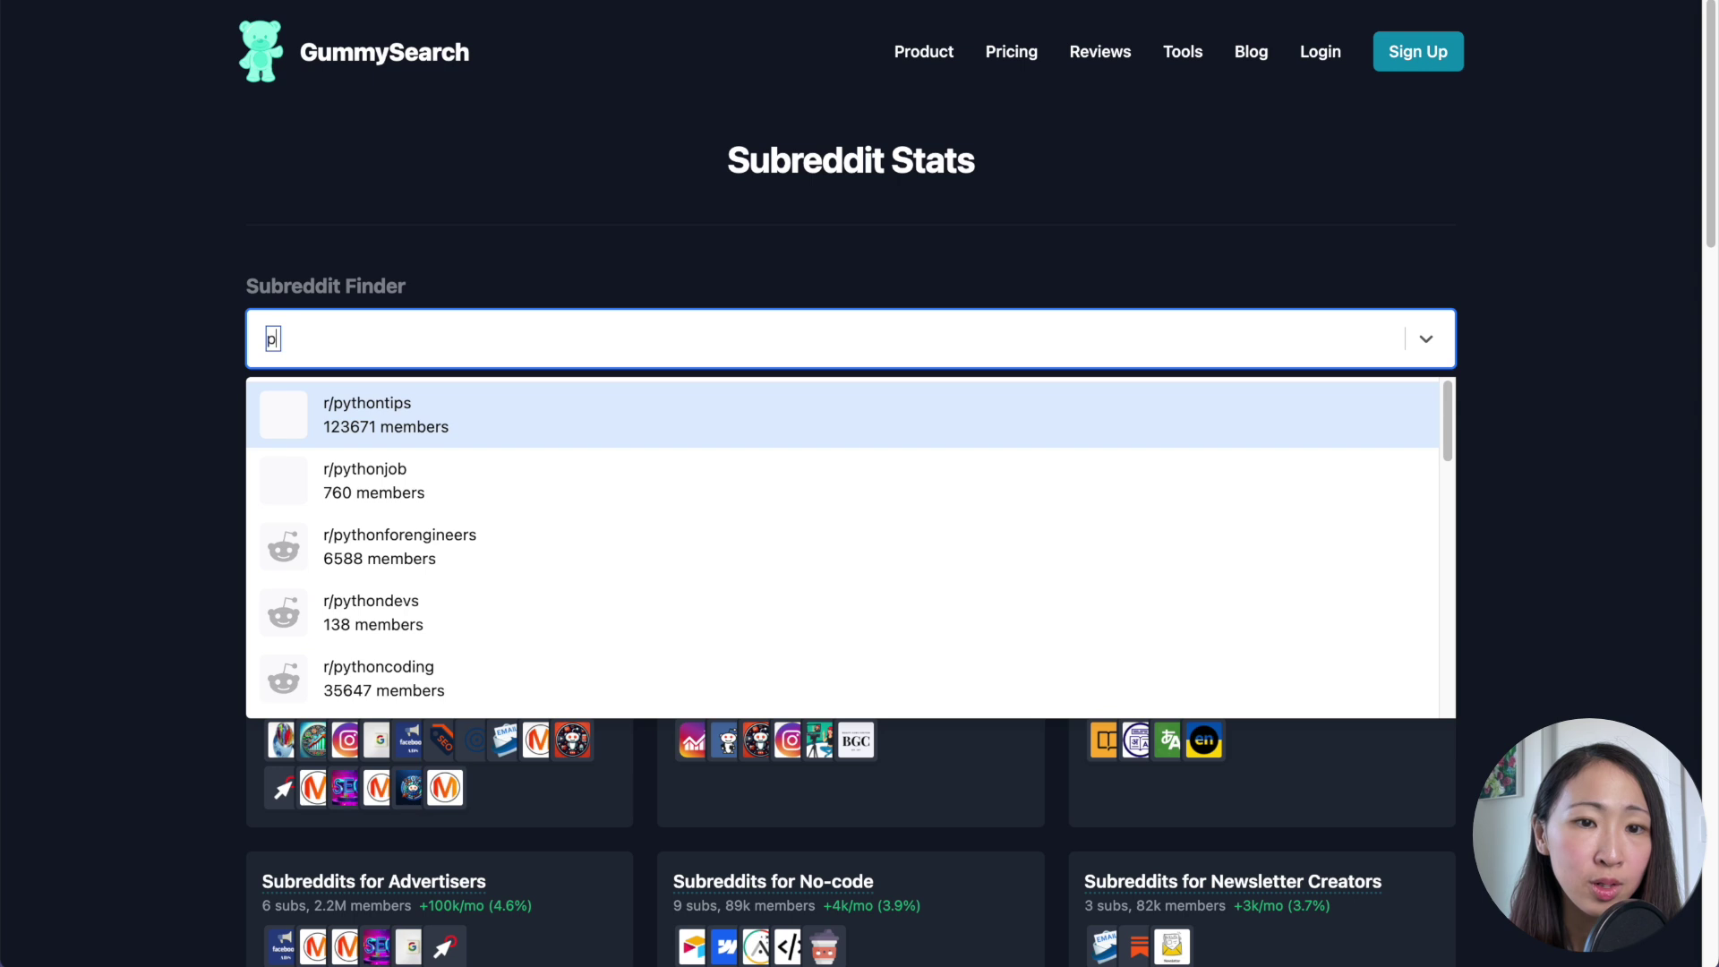
type("roduct")
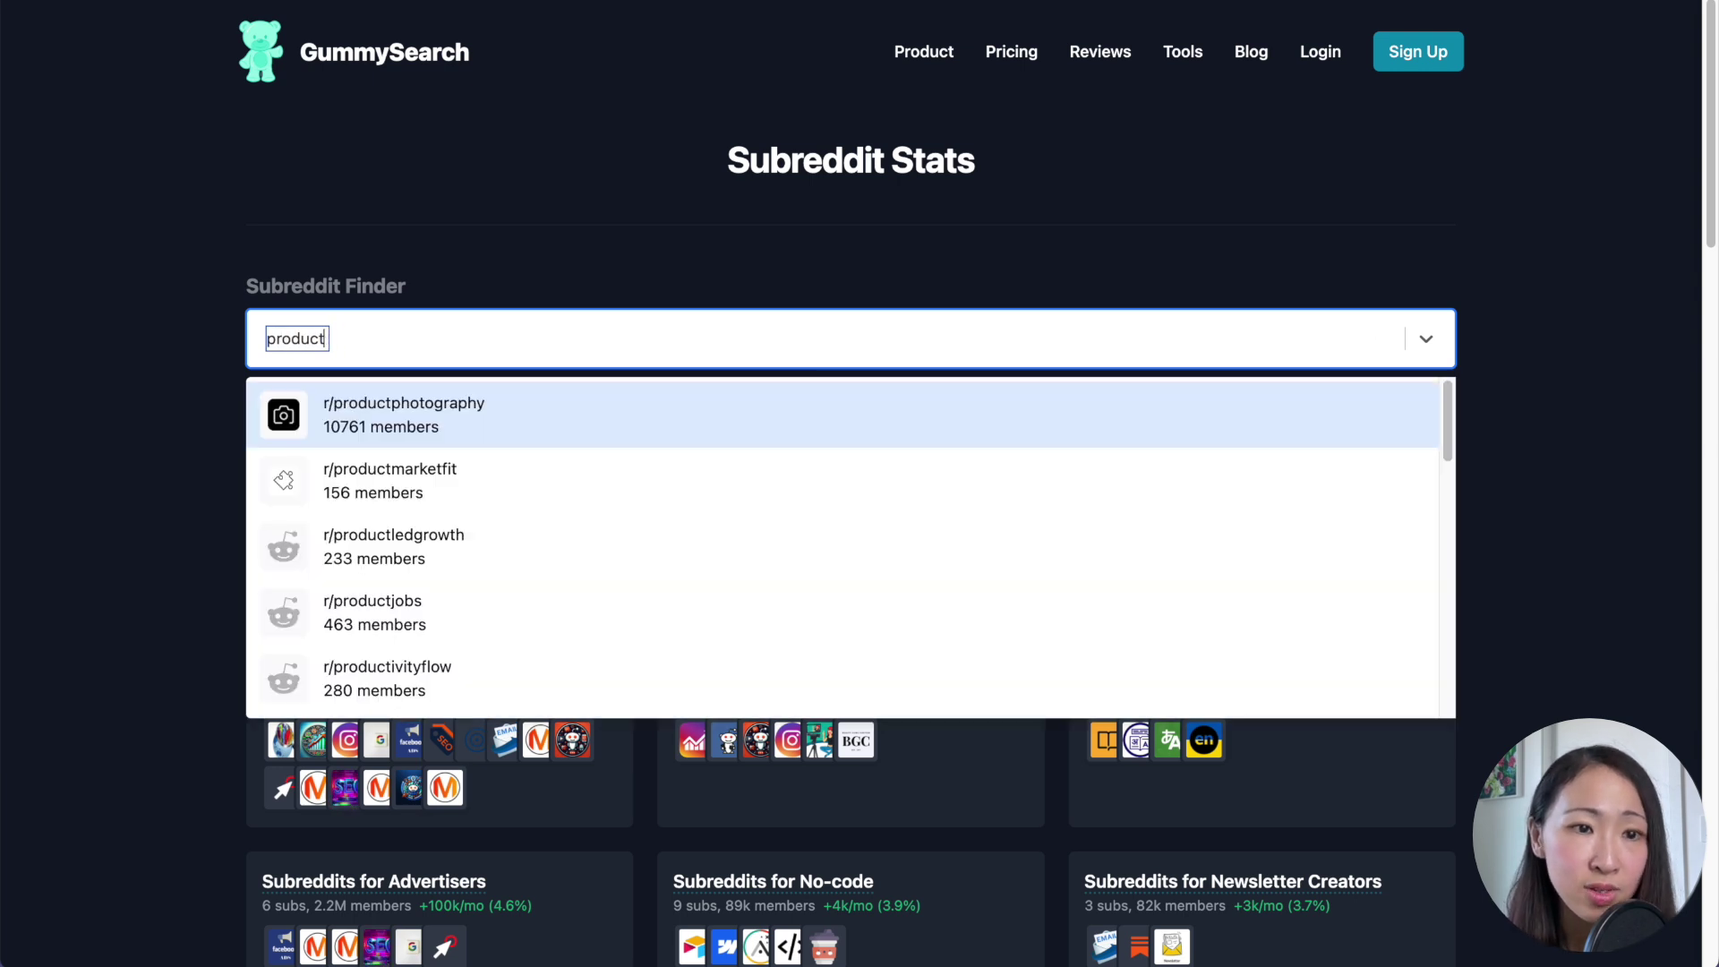
type("ivity")
left_click(473, 412)
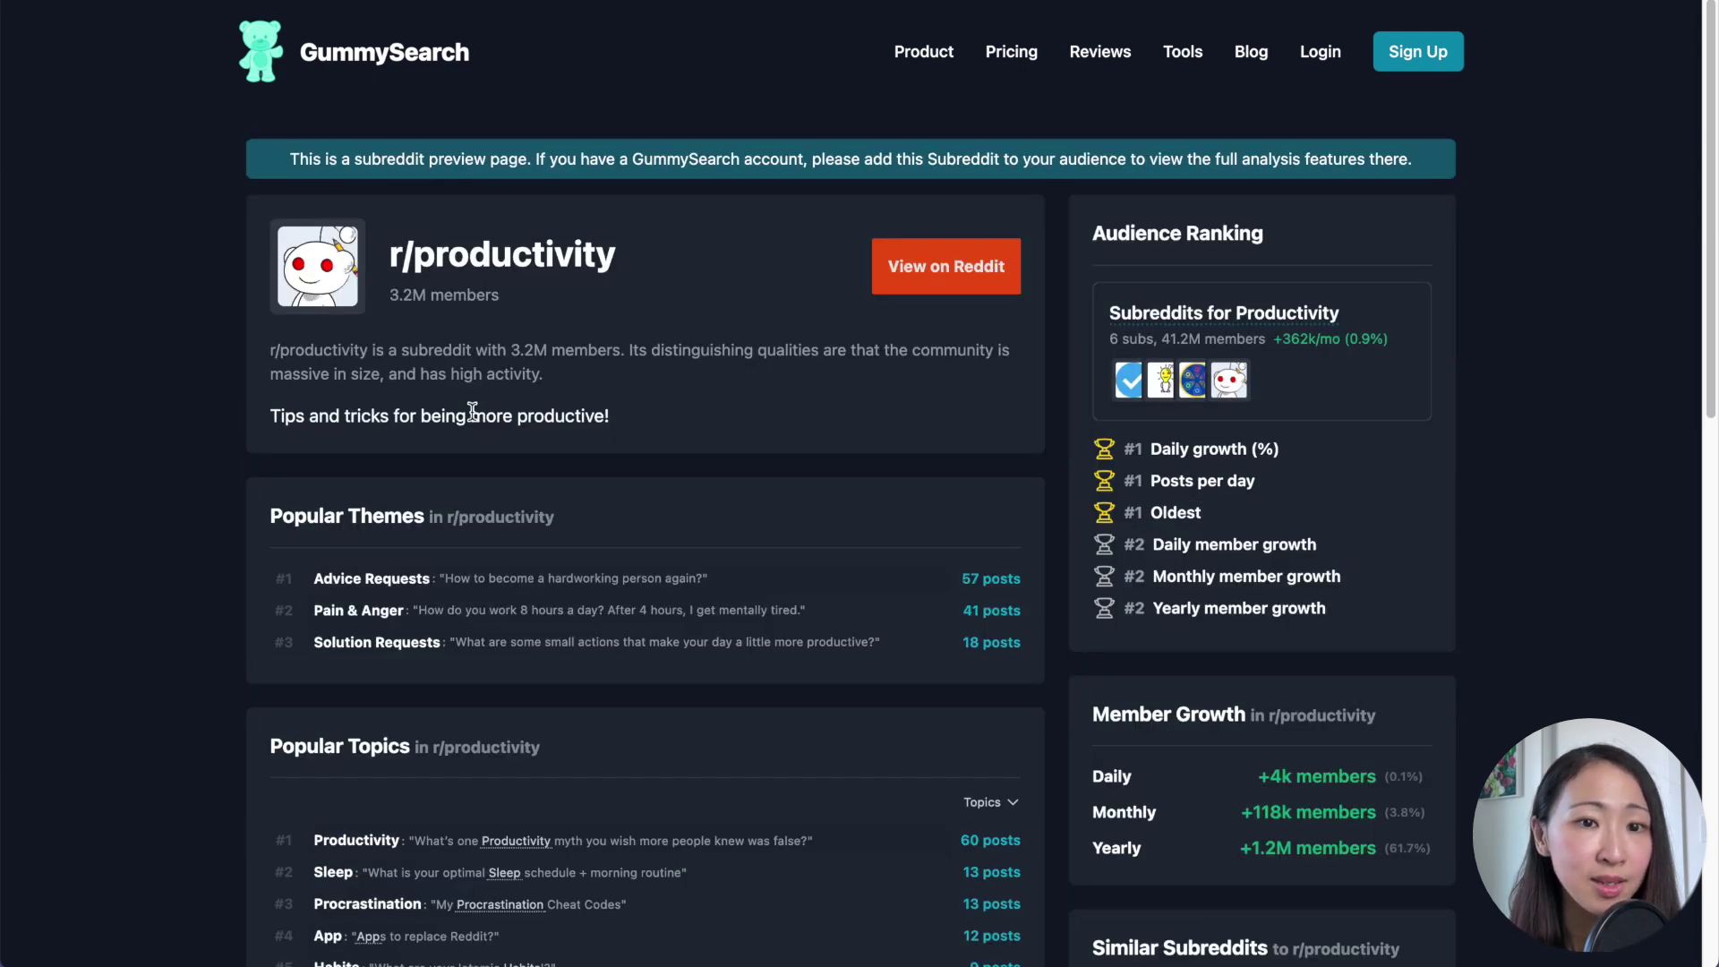
scroll(763, 482, "down", 2)
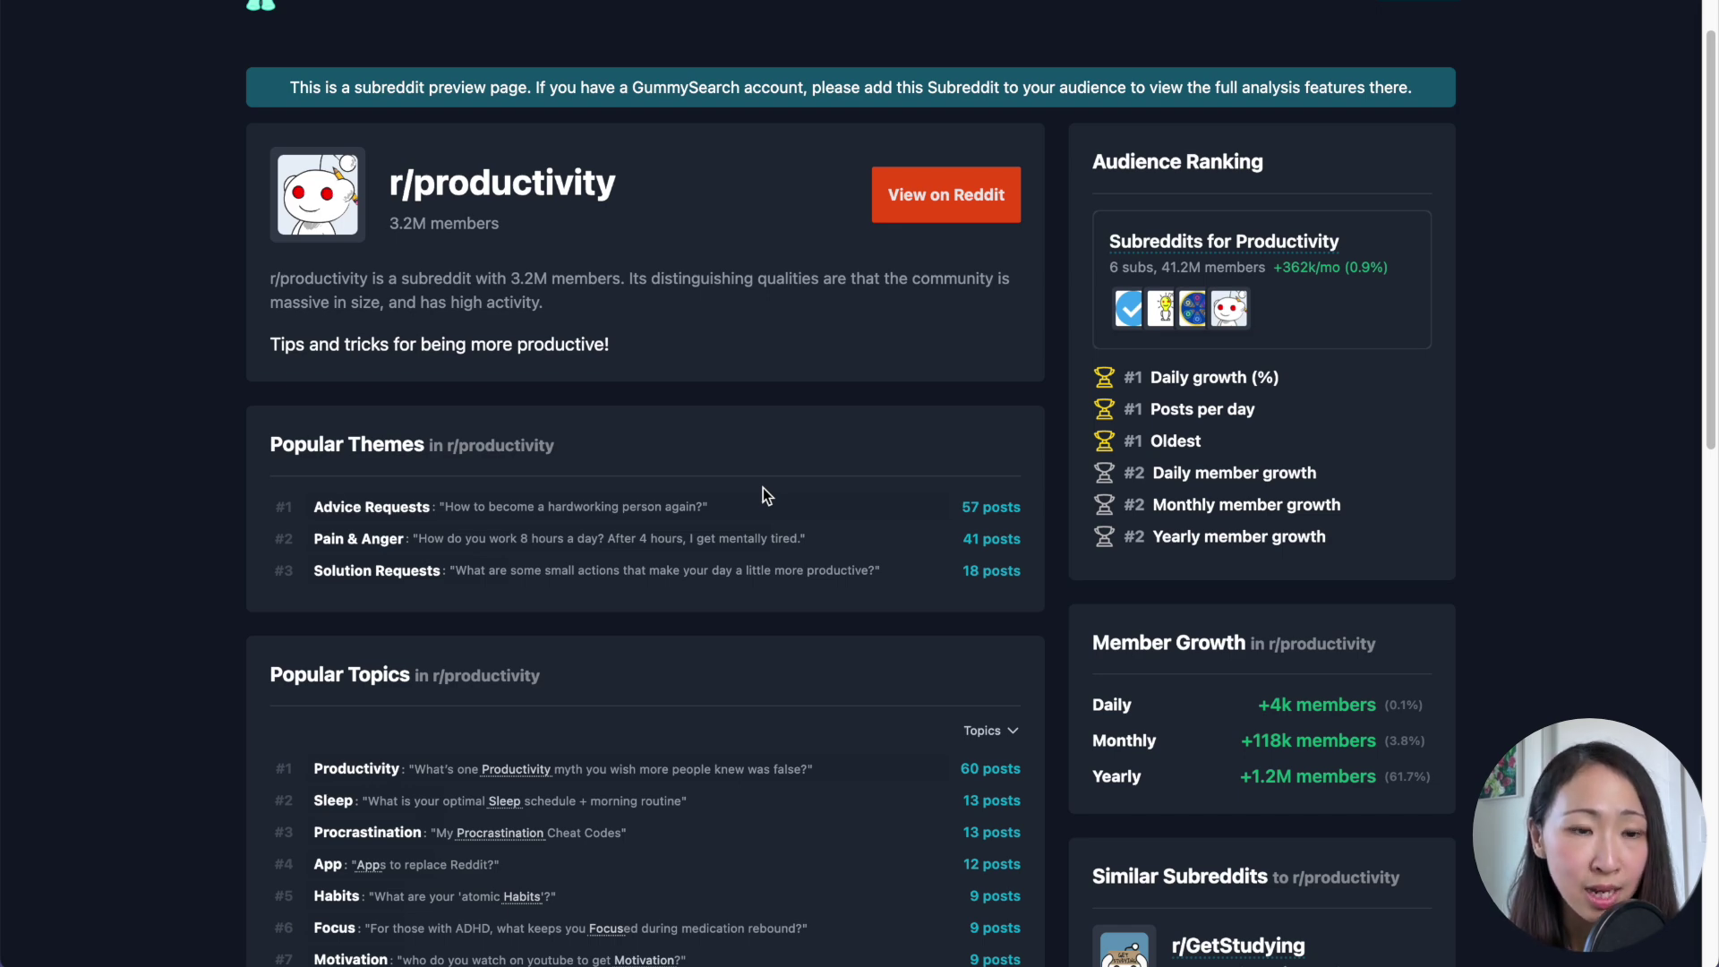
scroll(793, 528, "down", 5)
scroll(796, 537, "up", 6)
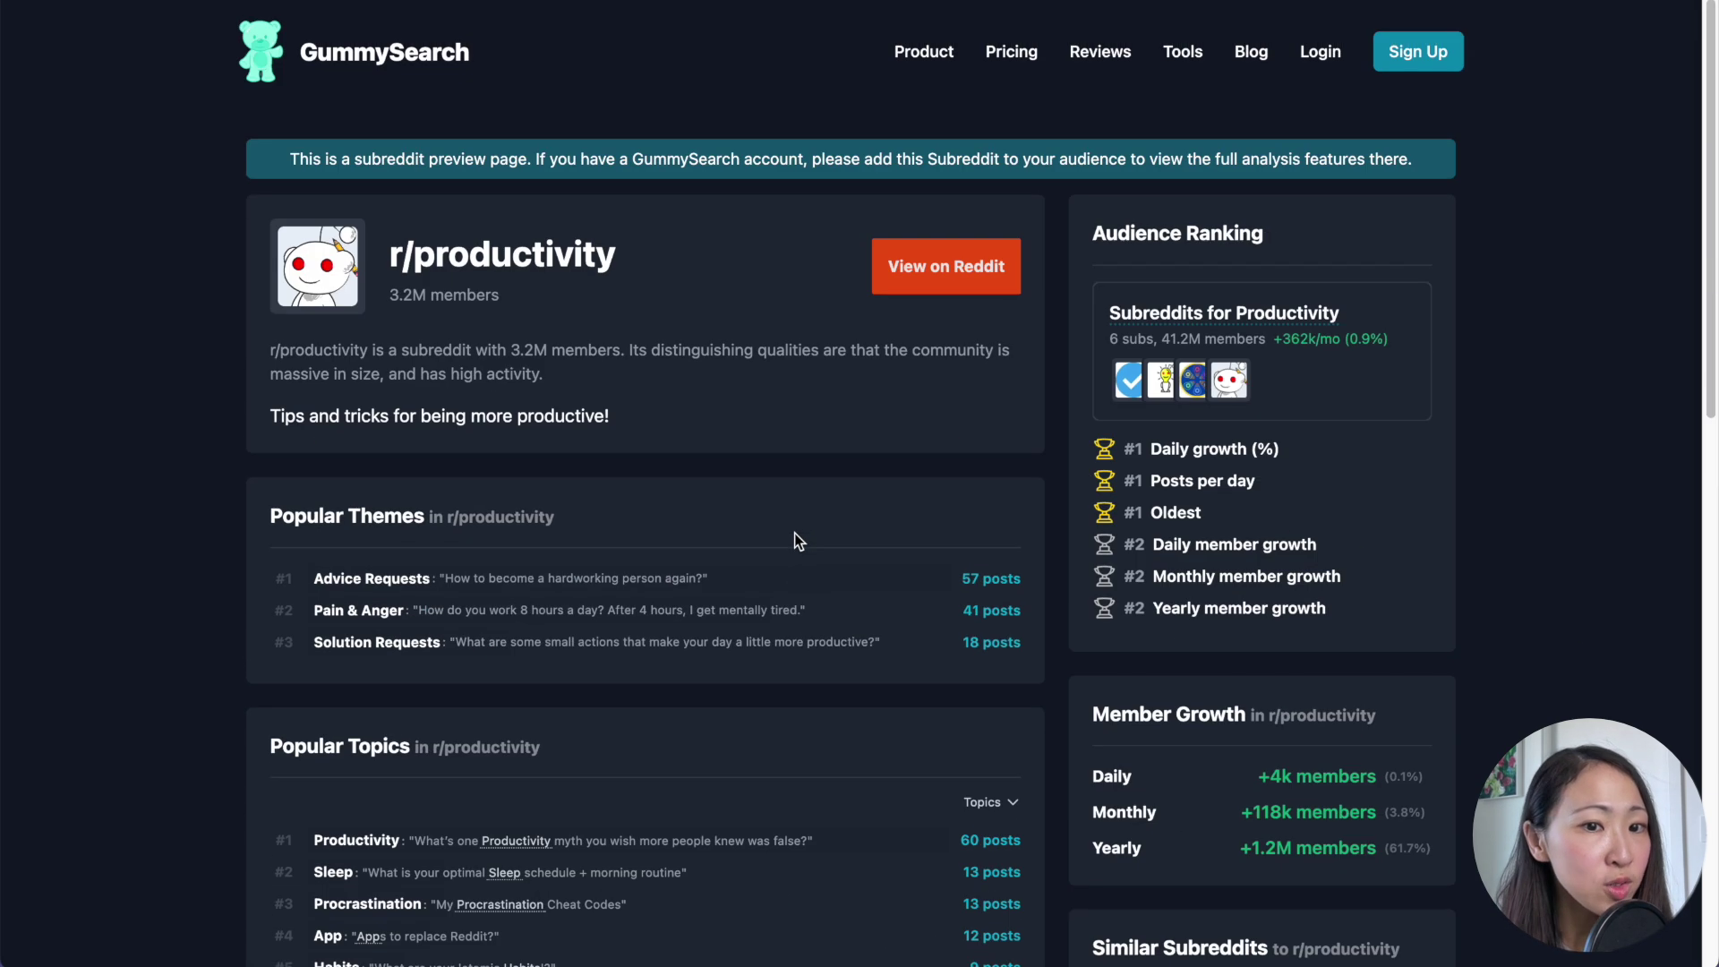
scroll(793, 533, "down", 1)
scroll(621, 345, "up", 1)
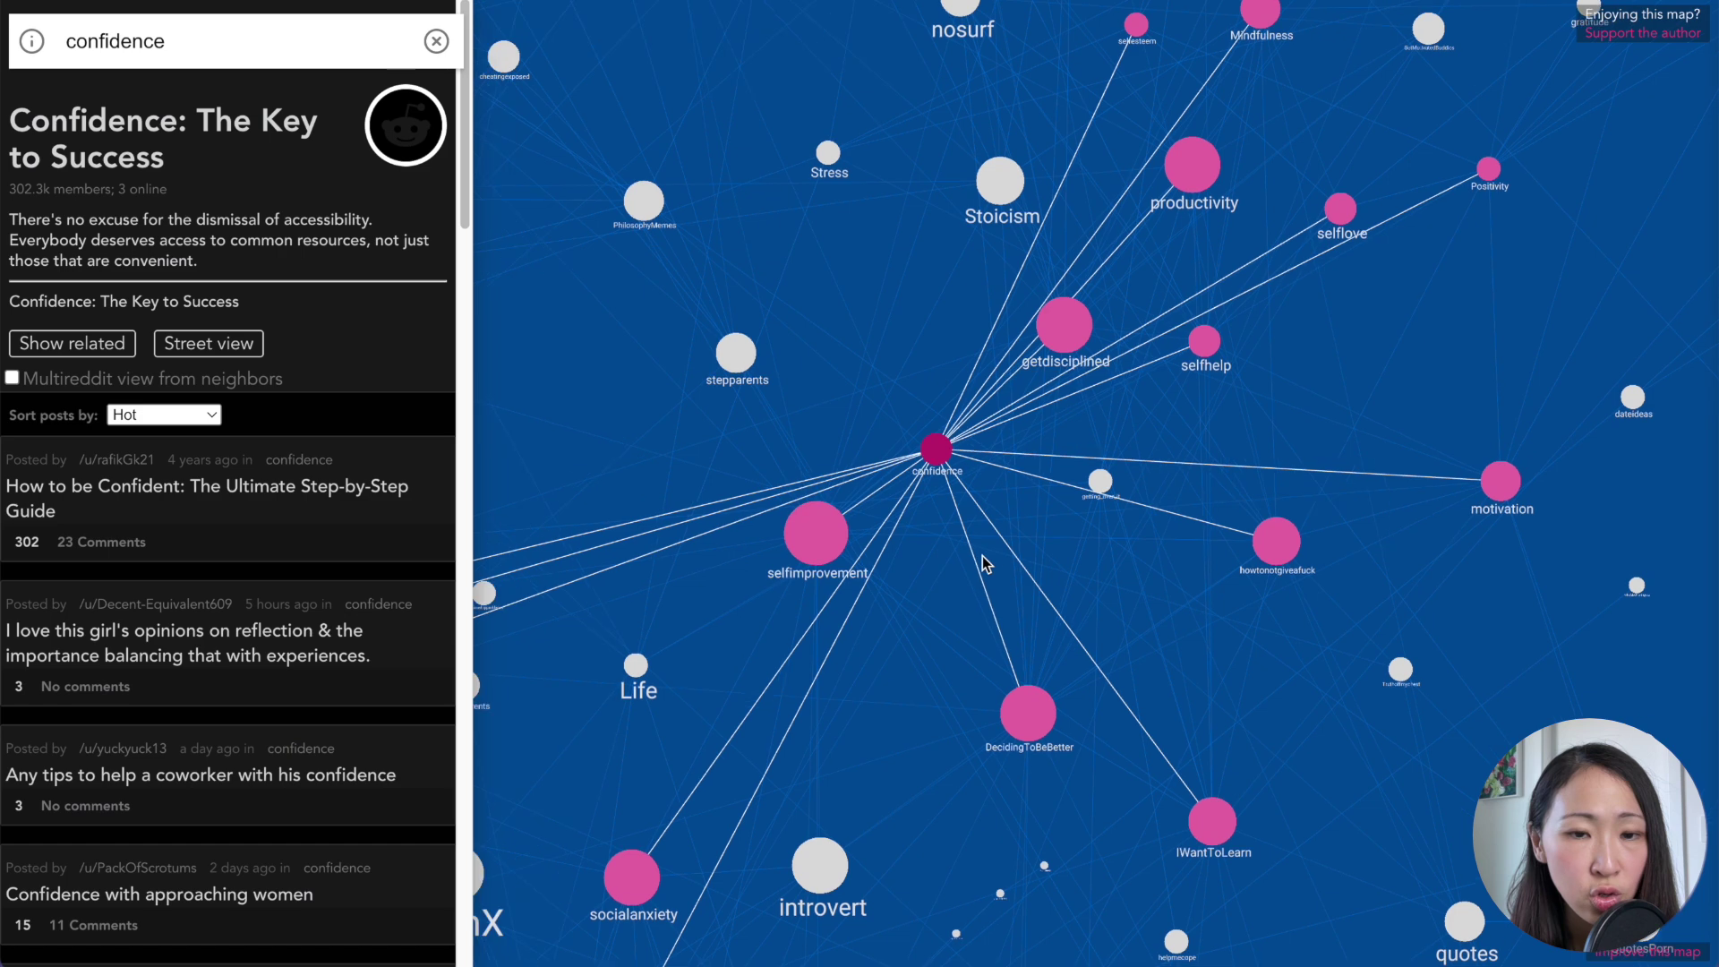
- Pan around the confidence node and refocus on selfimprovement
left_click_drag(981, 556, 1072, 513)
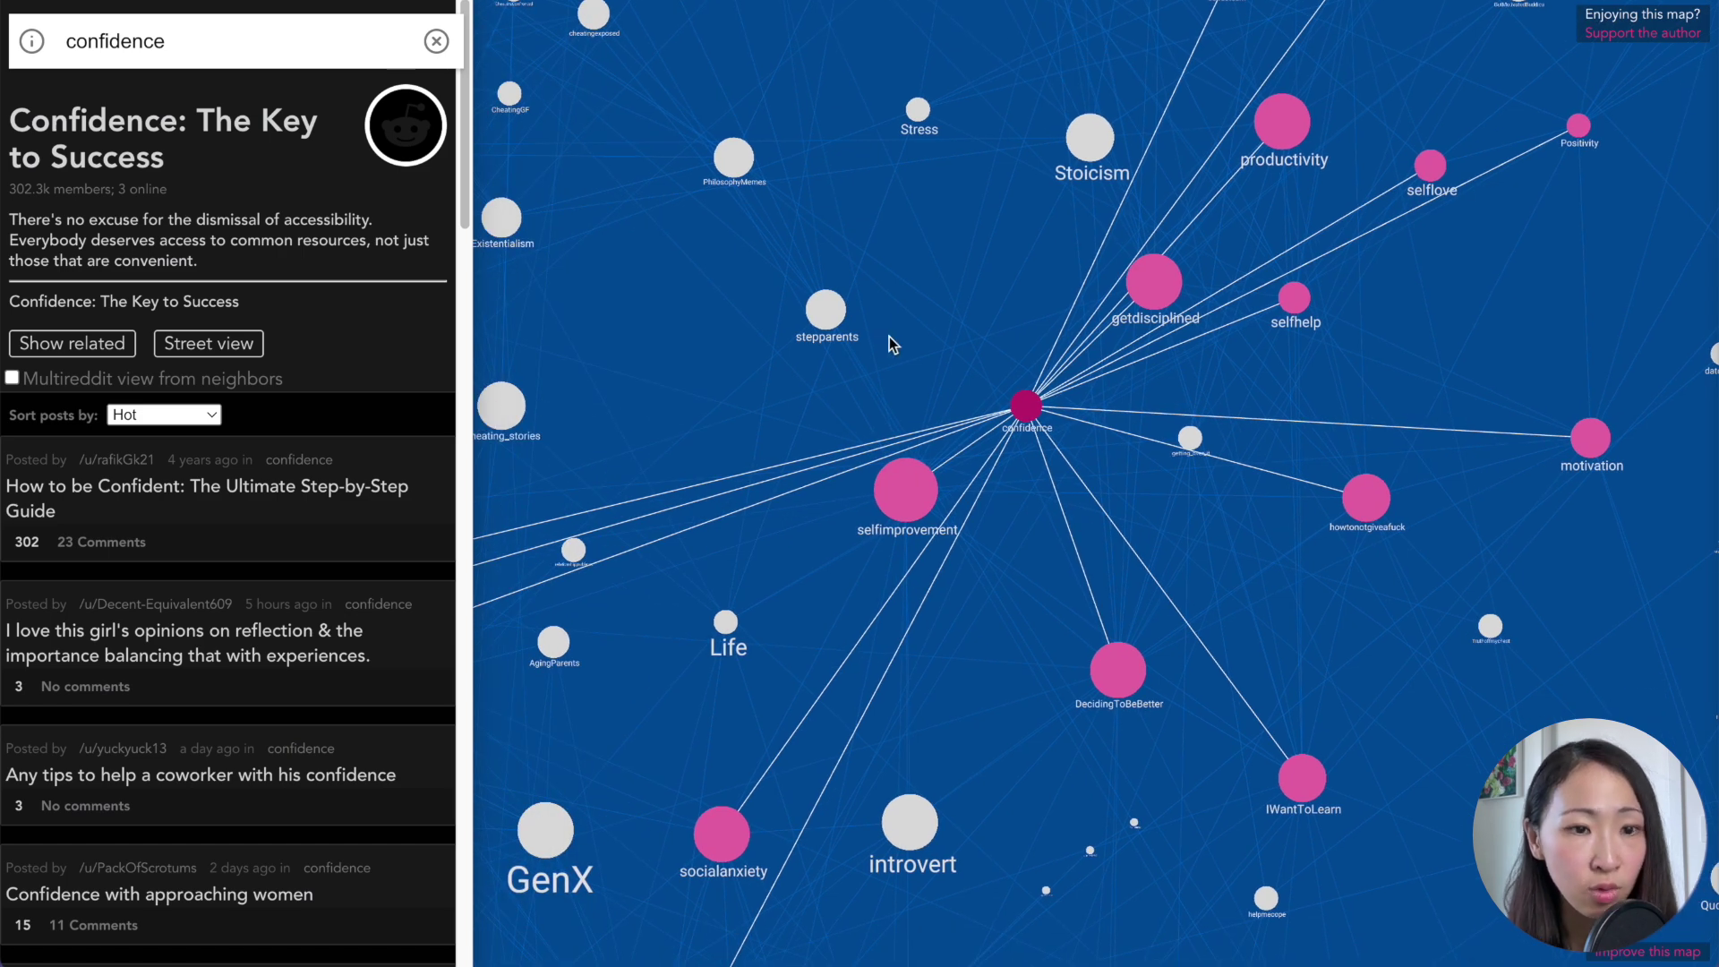
left_click_drag(889, 337, 924, 260)
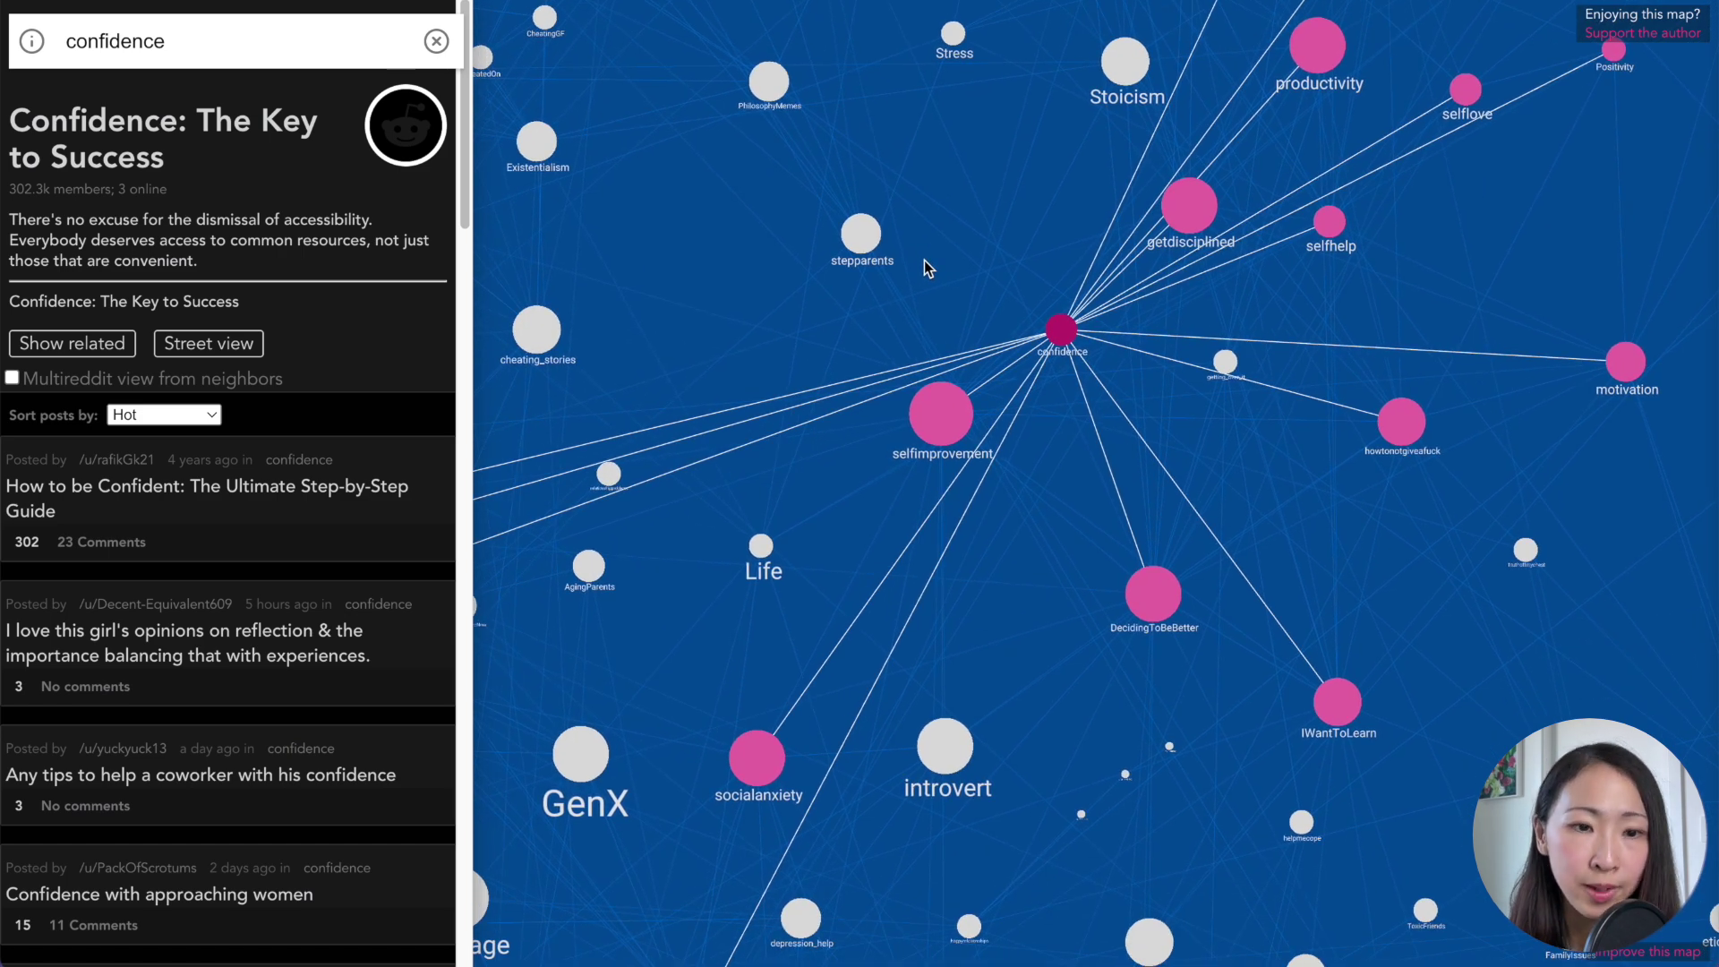
left_click(941, 410)
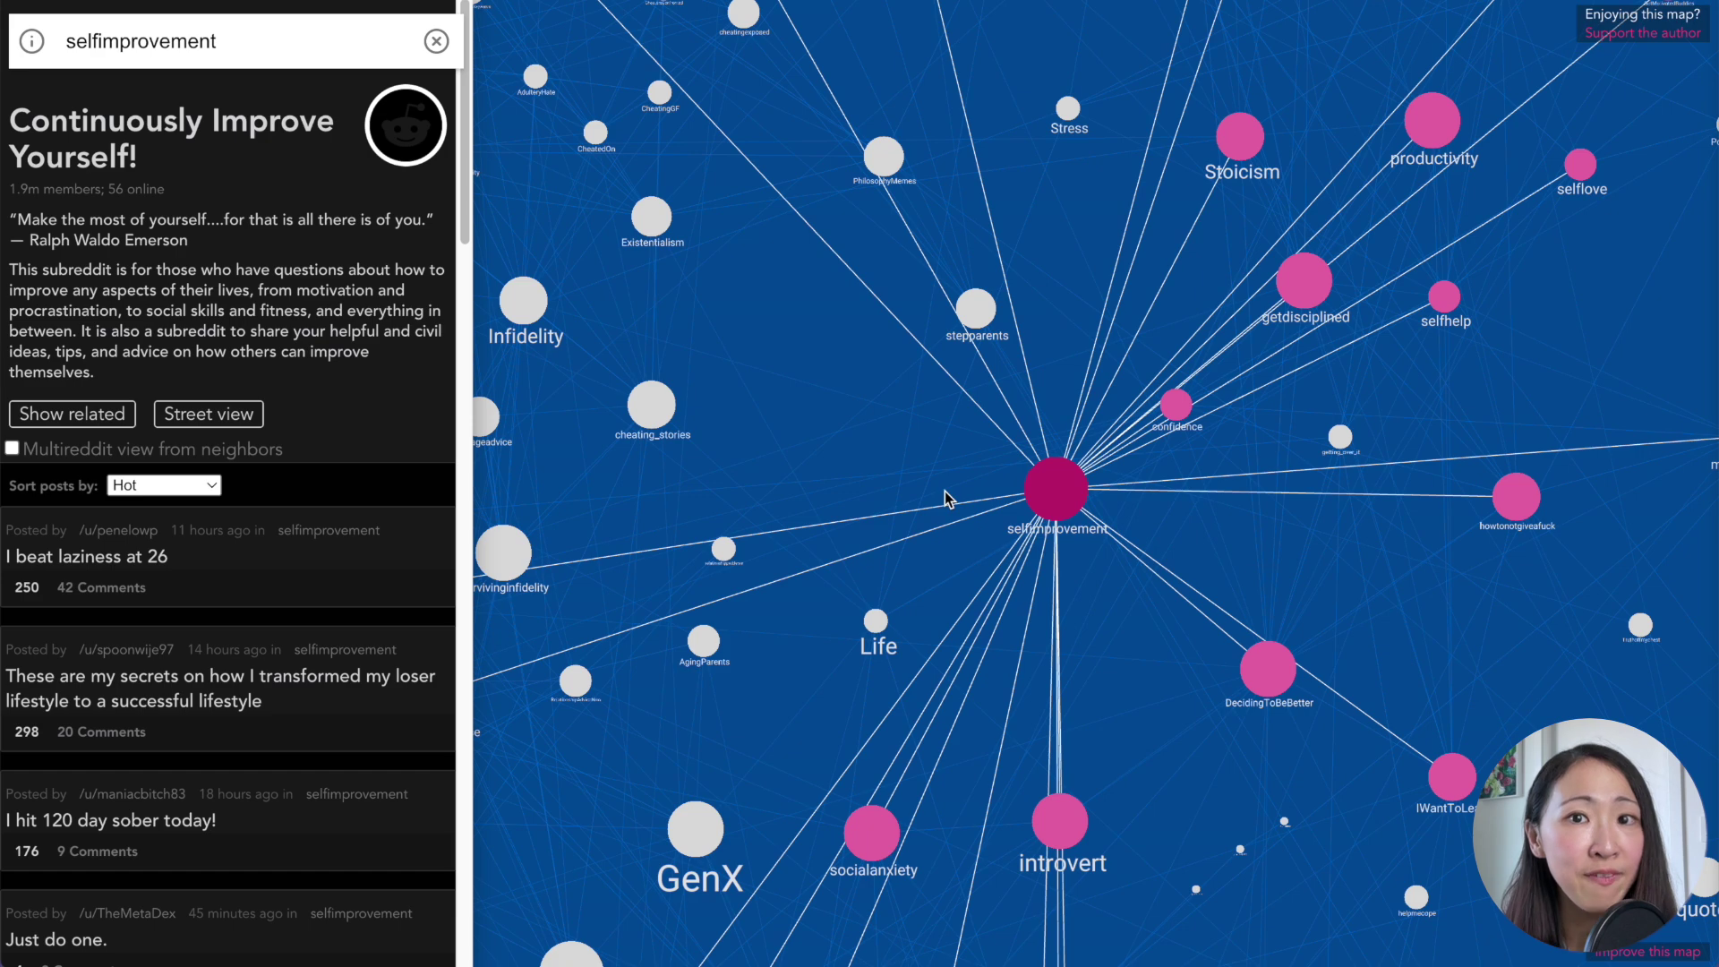
scroll(944, 491, "down", 5)
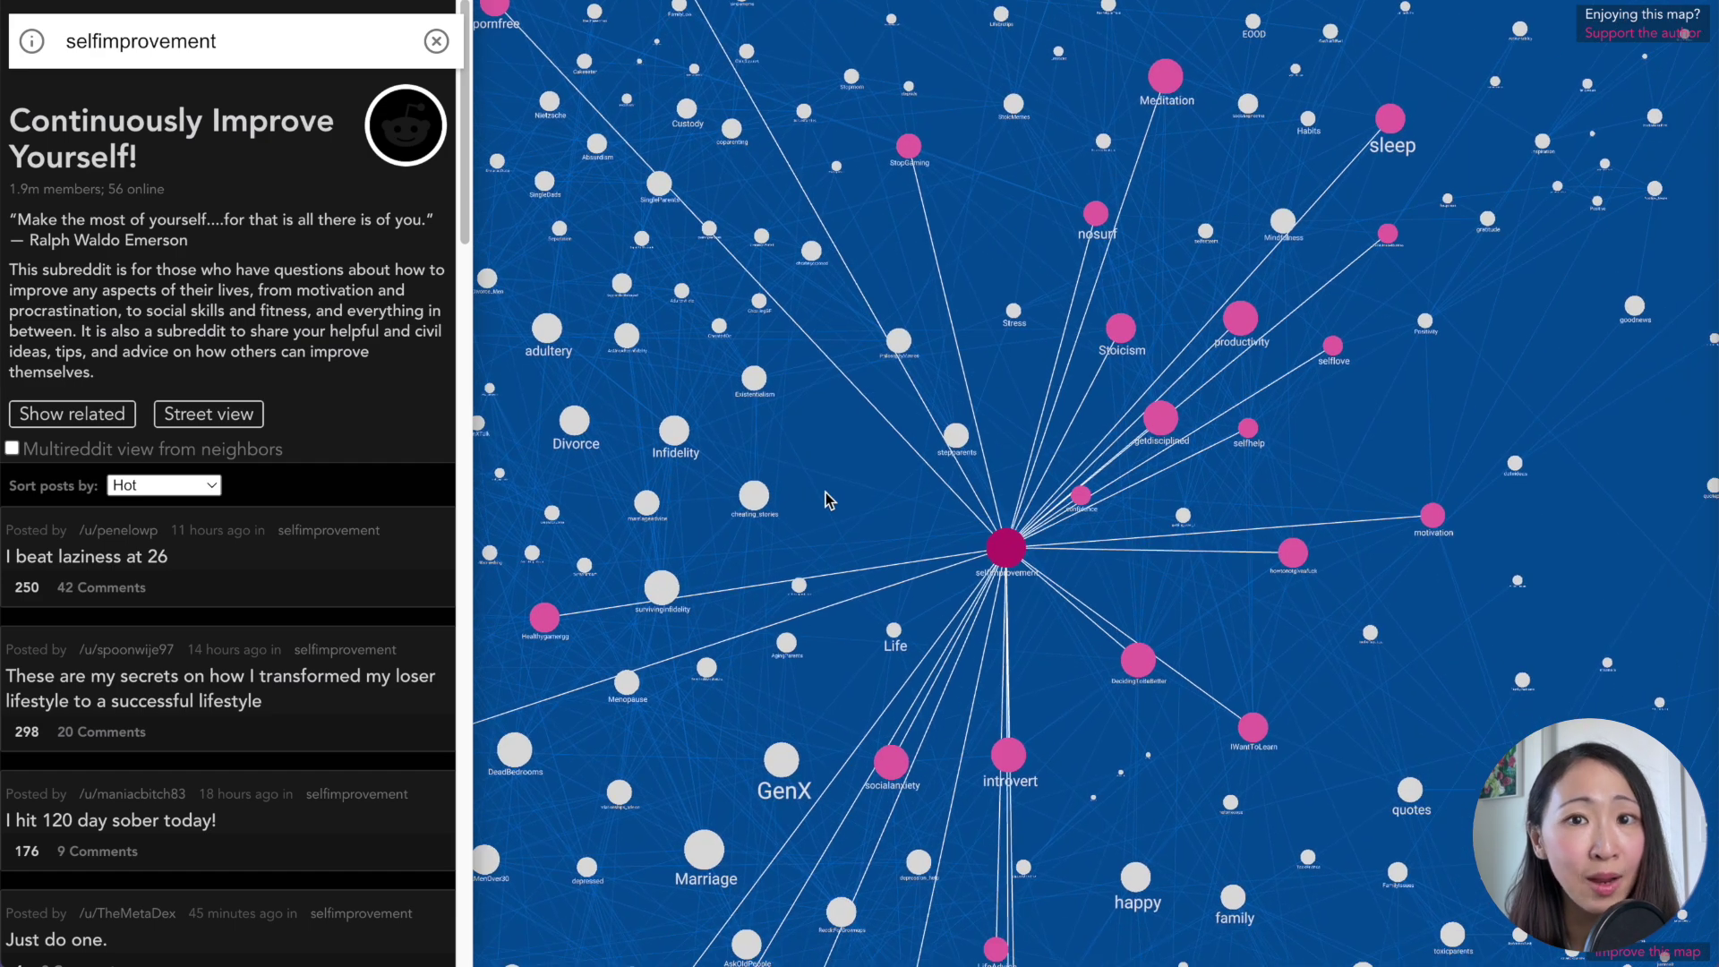
scroll(825, 499, "down", 5)
- Search 'productivity', open r/productivity and pan to show neighbours nosurf and Stoicism
left_click(224, 41)
type("produc")
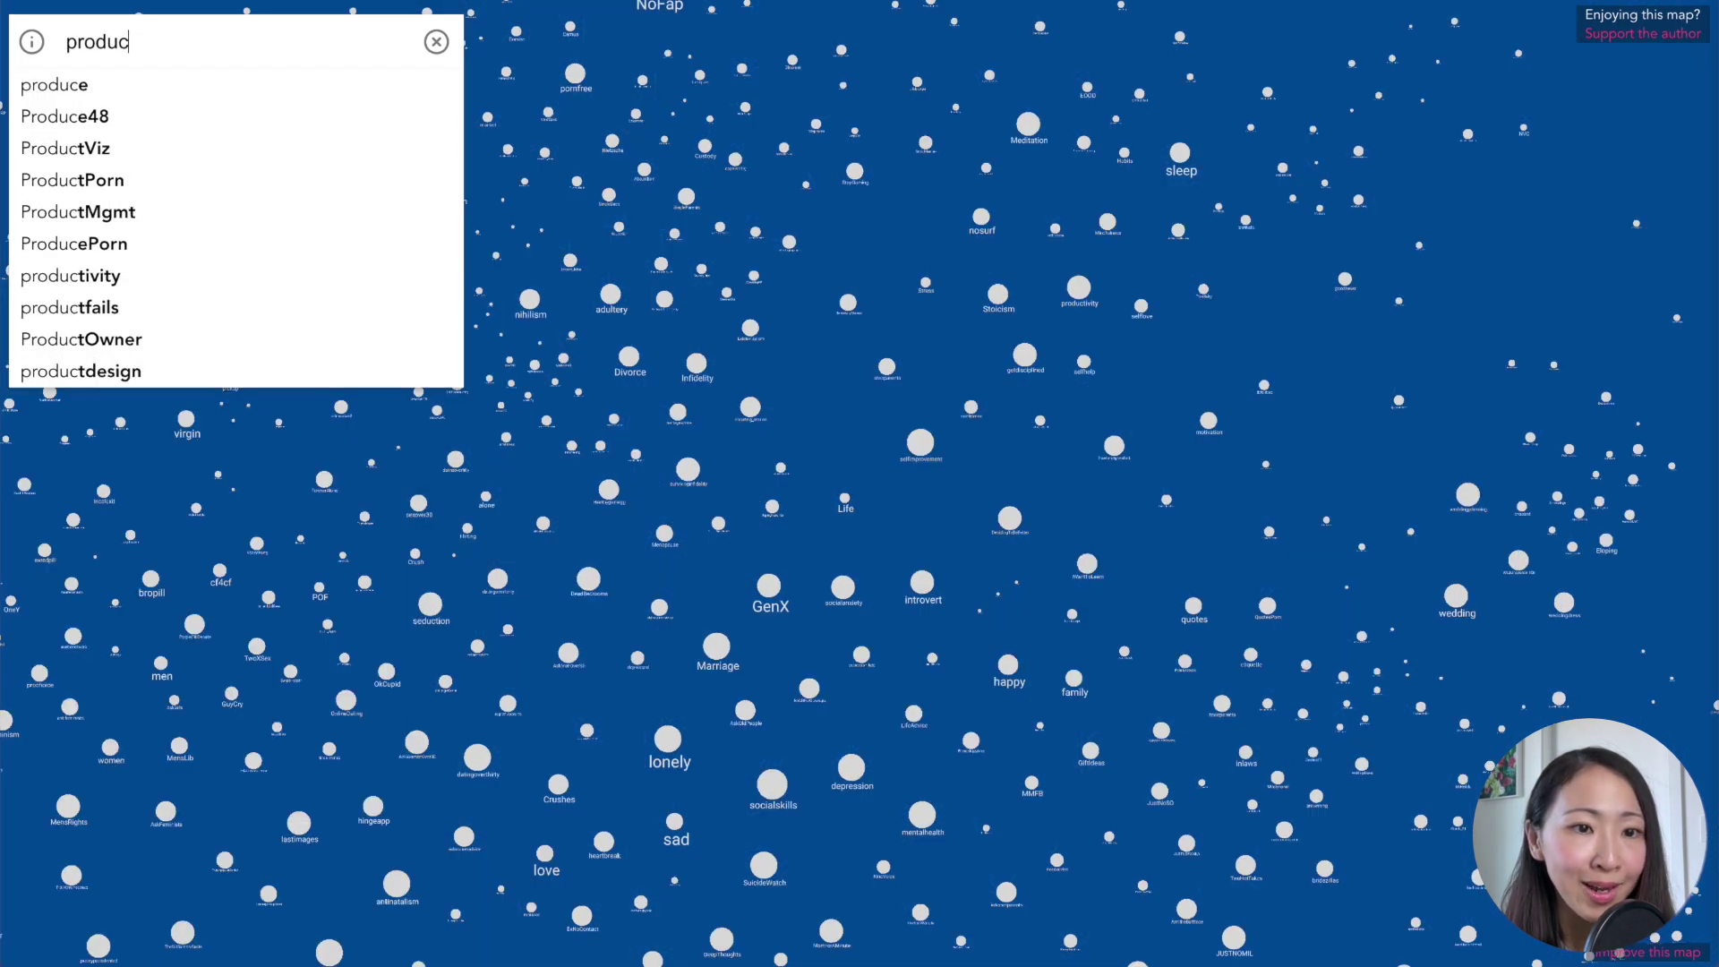
type("tivity")
left_click(329, 84)
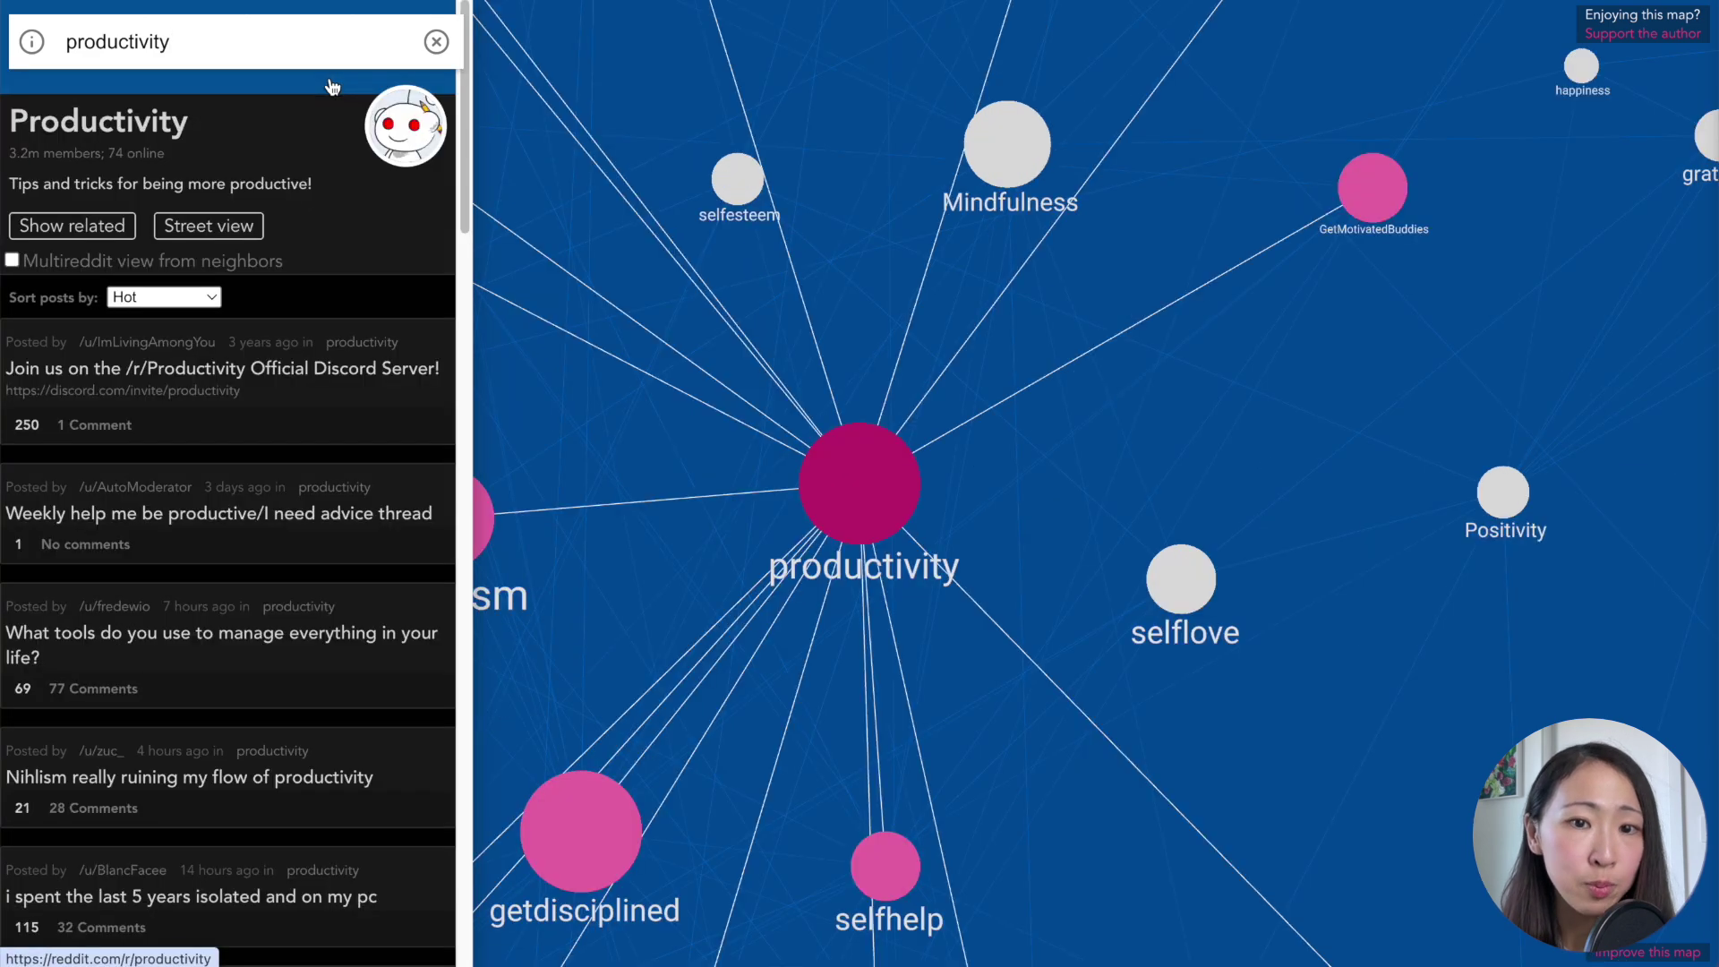
left_click_drag(776, 238, 1123, 277)
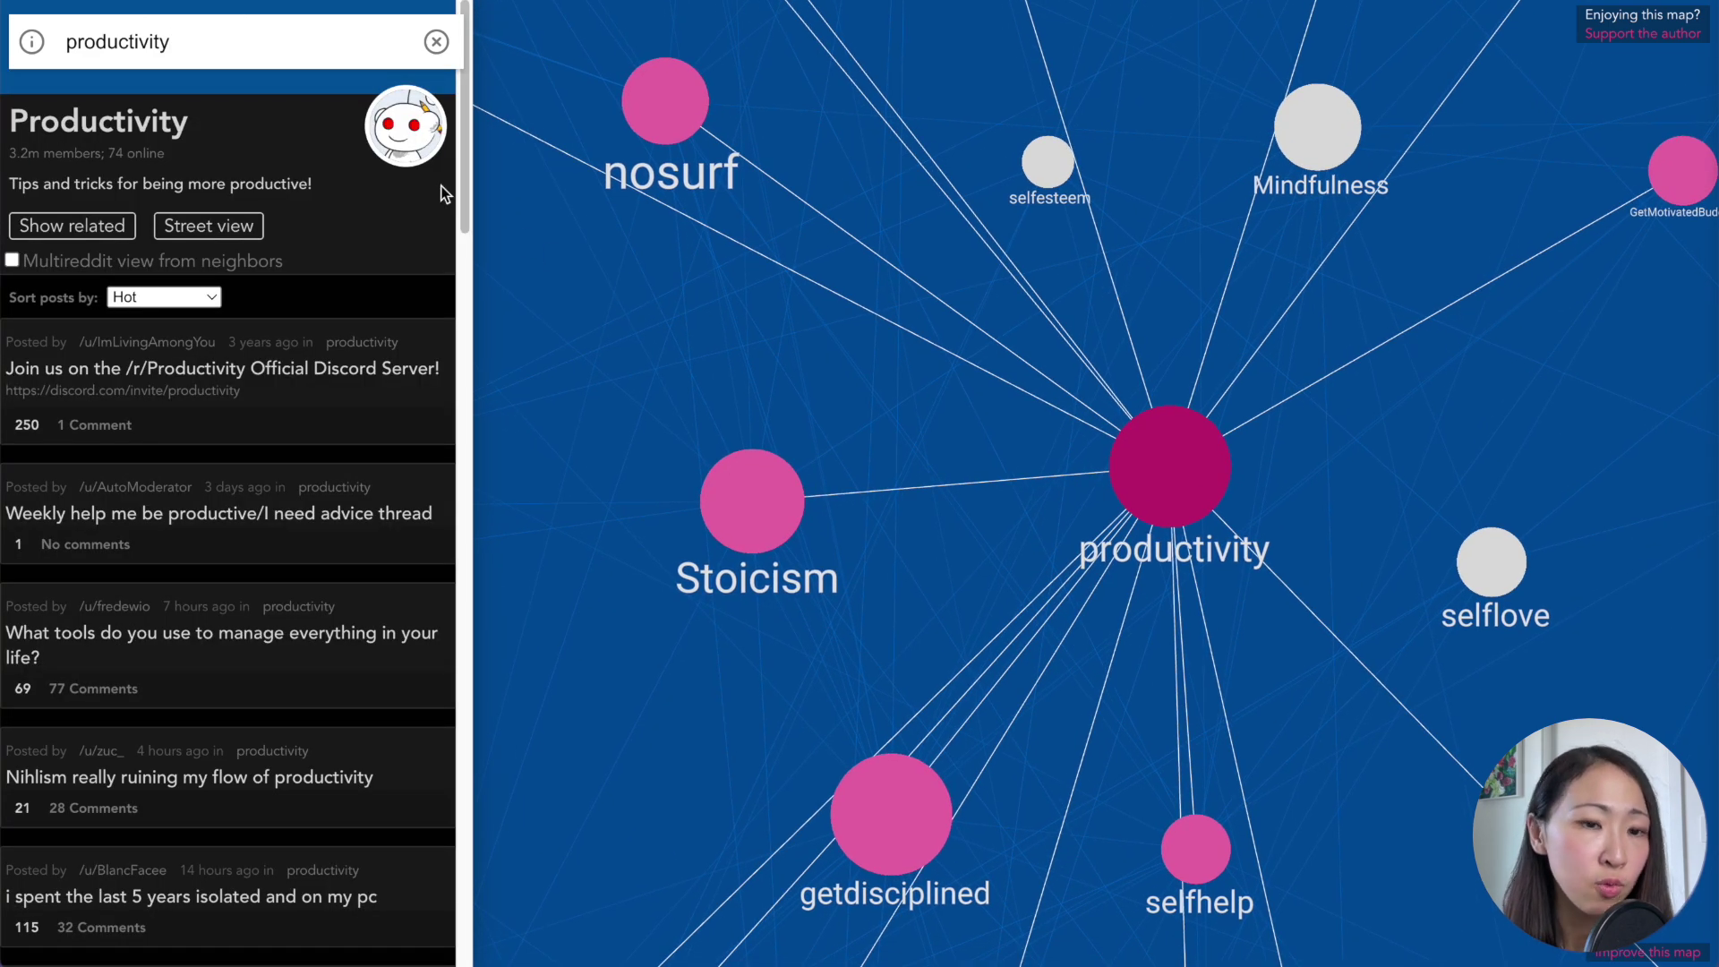
mouse_move(466, 191)
left_mouse_down()
mouse_move(476, 895)
mouse_move(470, 184)
left_mouse_up()
left_click(204, 303)
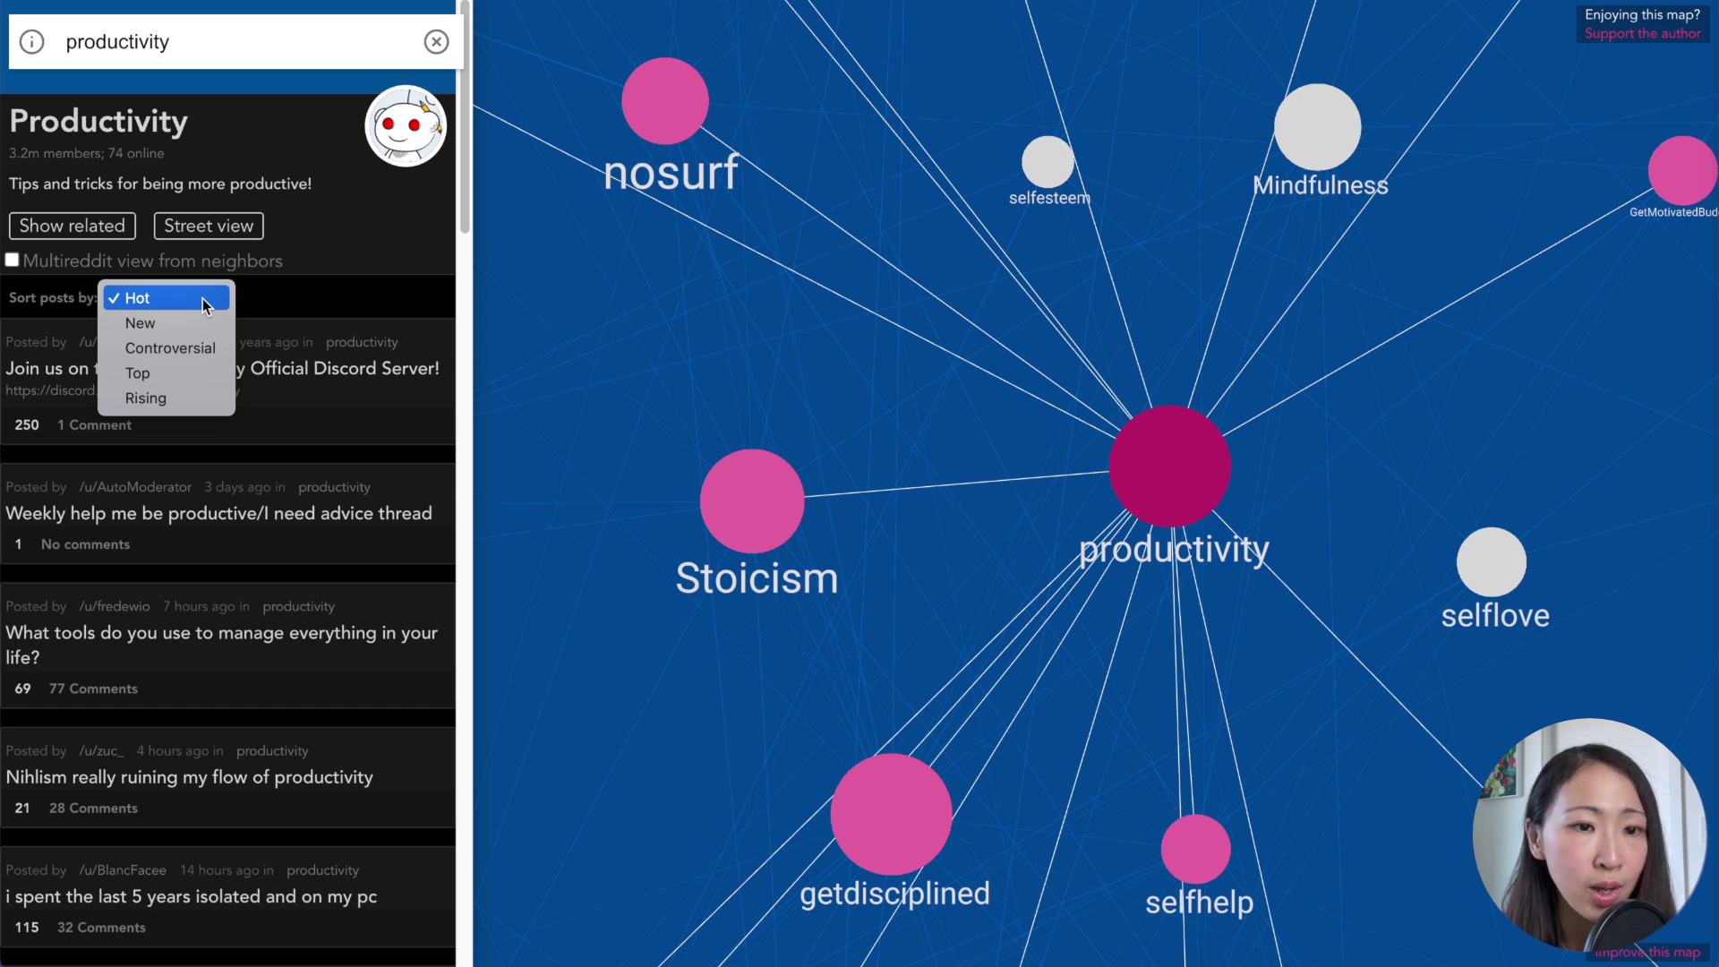
- Sort the productivity posts by Top
left_click(300, 277)
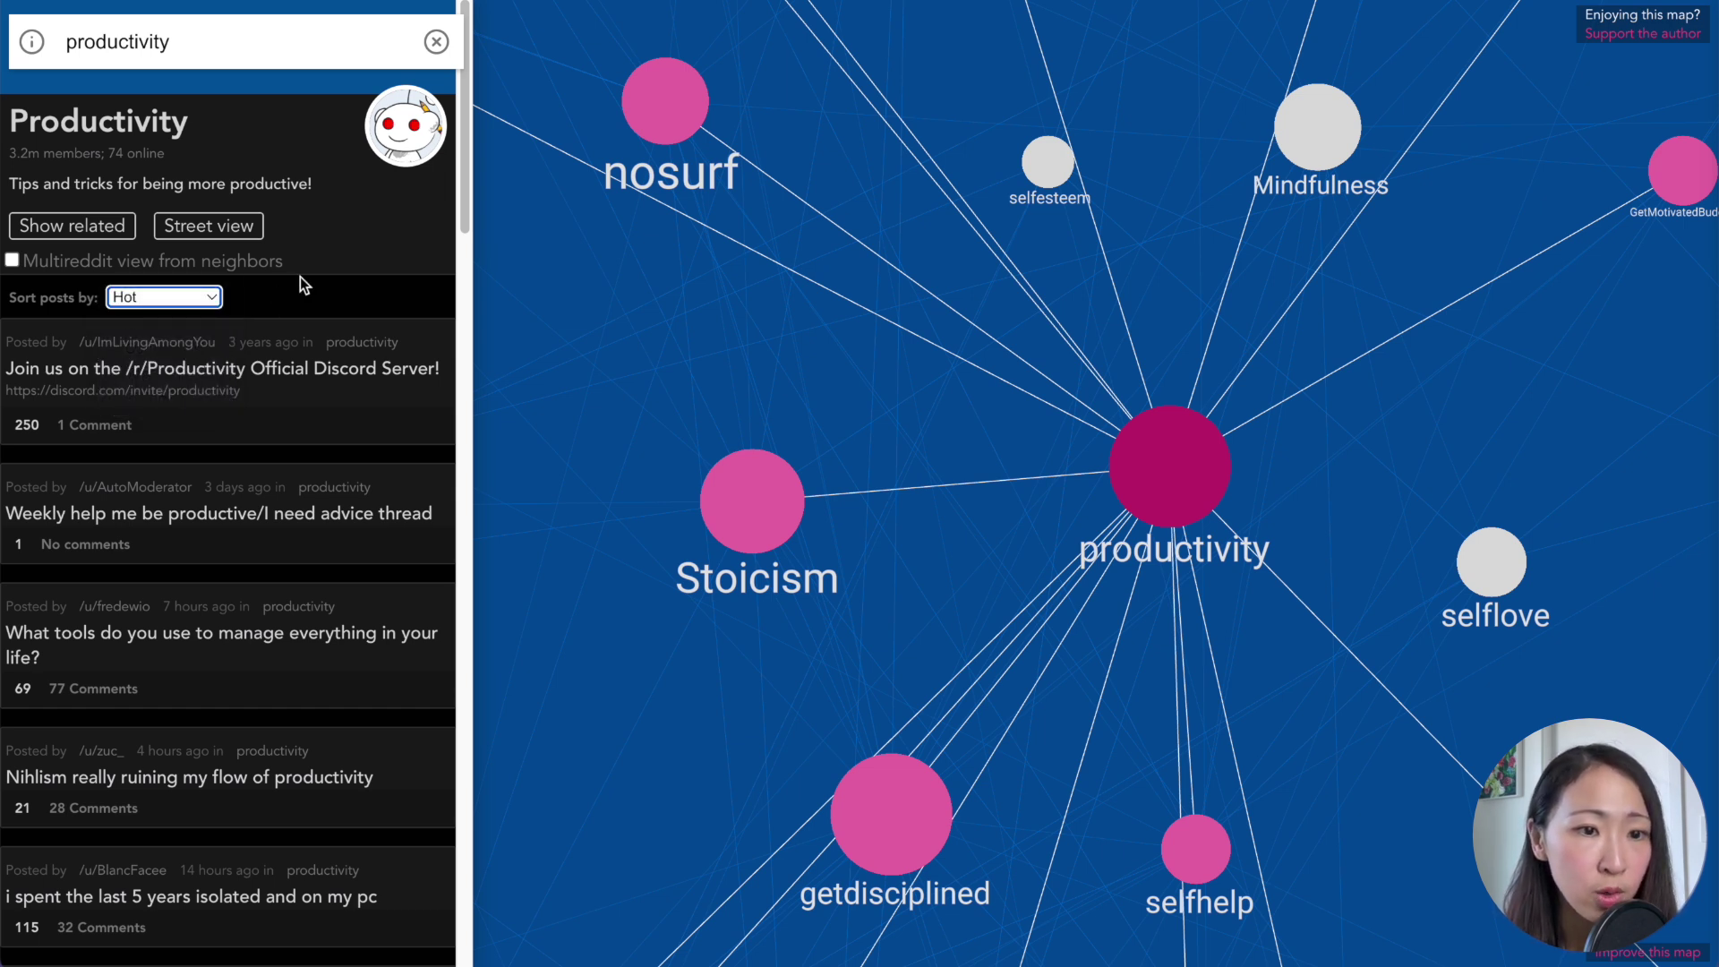
left_click(179, 297)
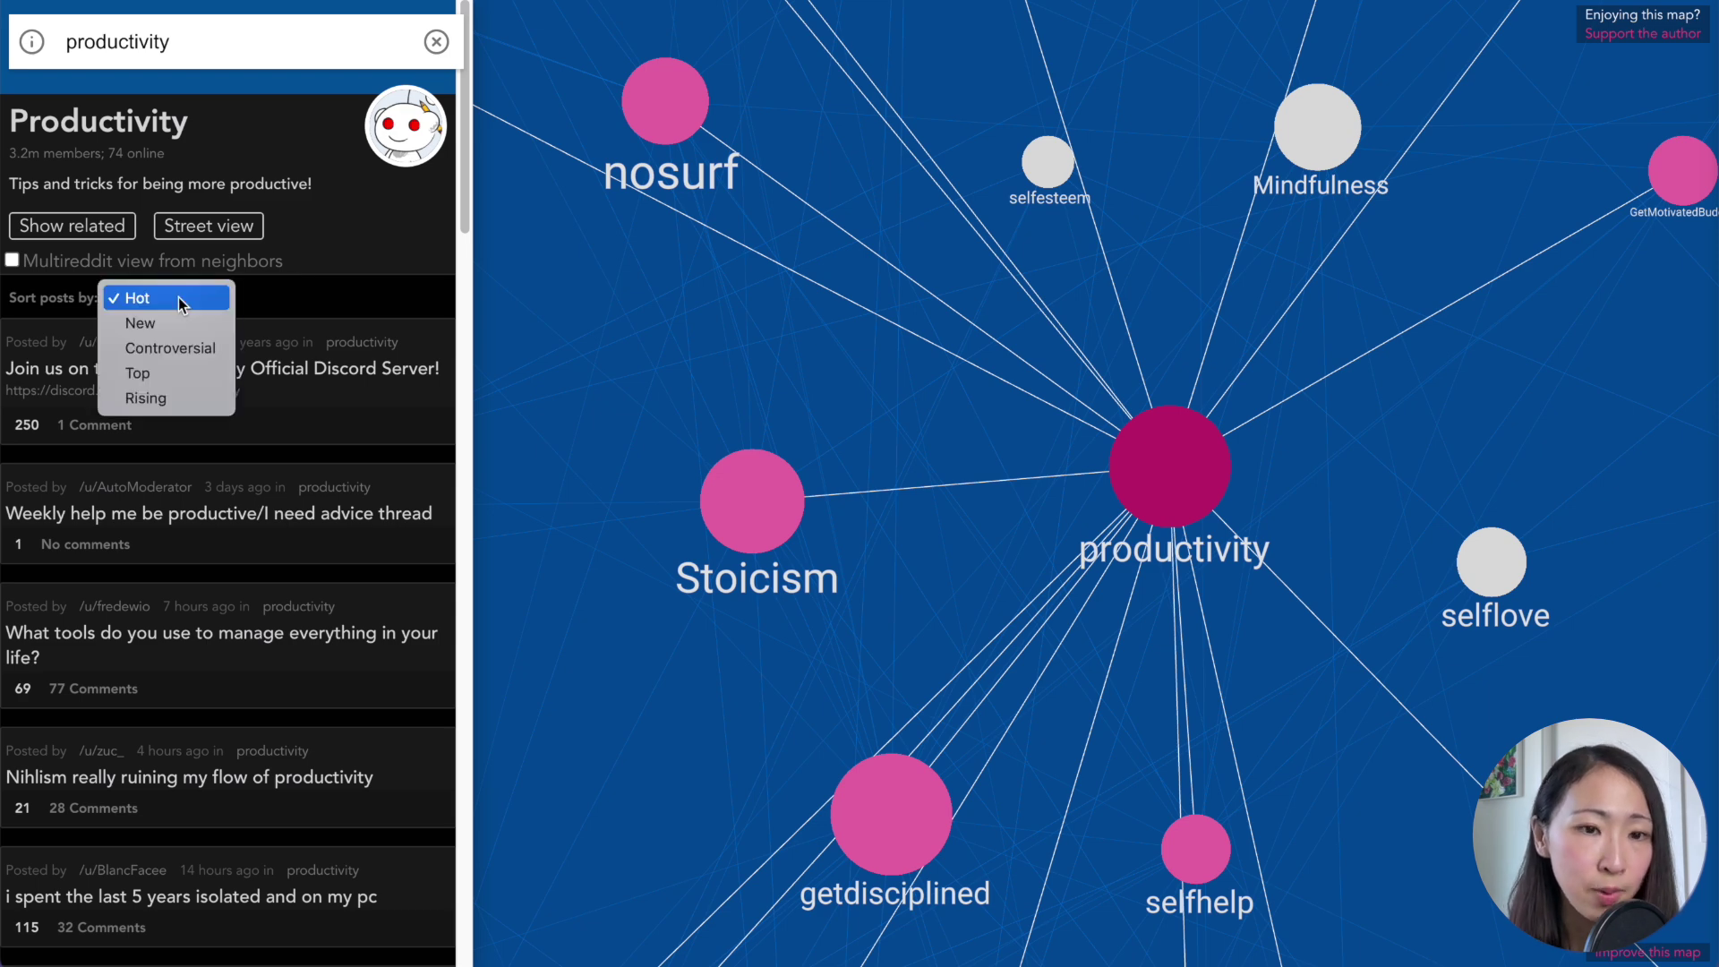
left_click(179, 372)
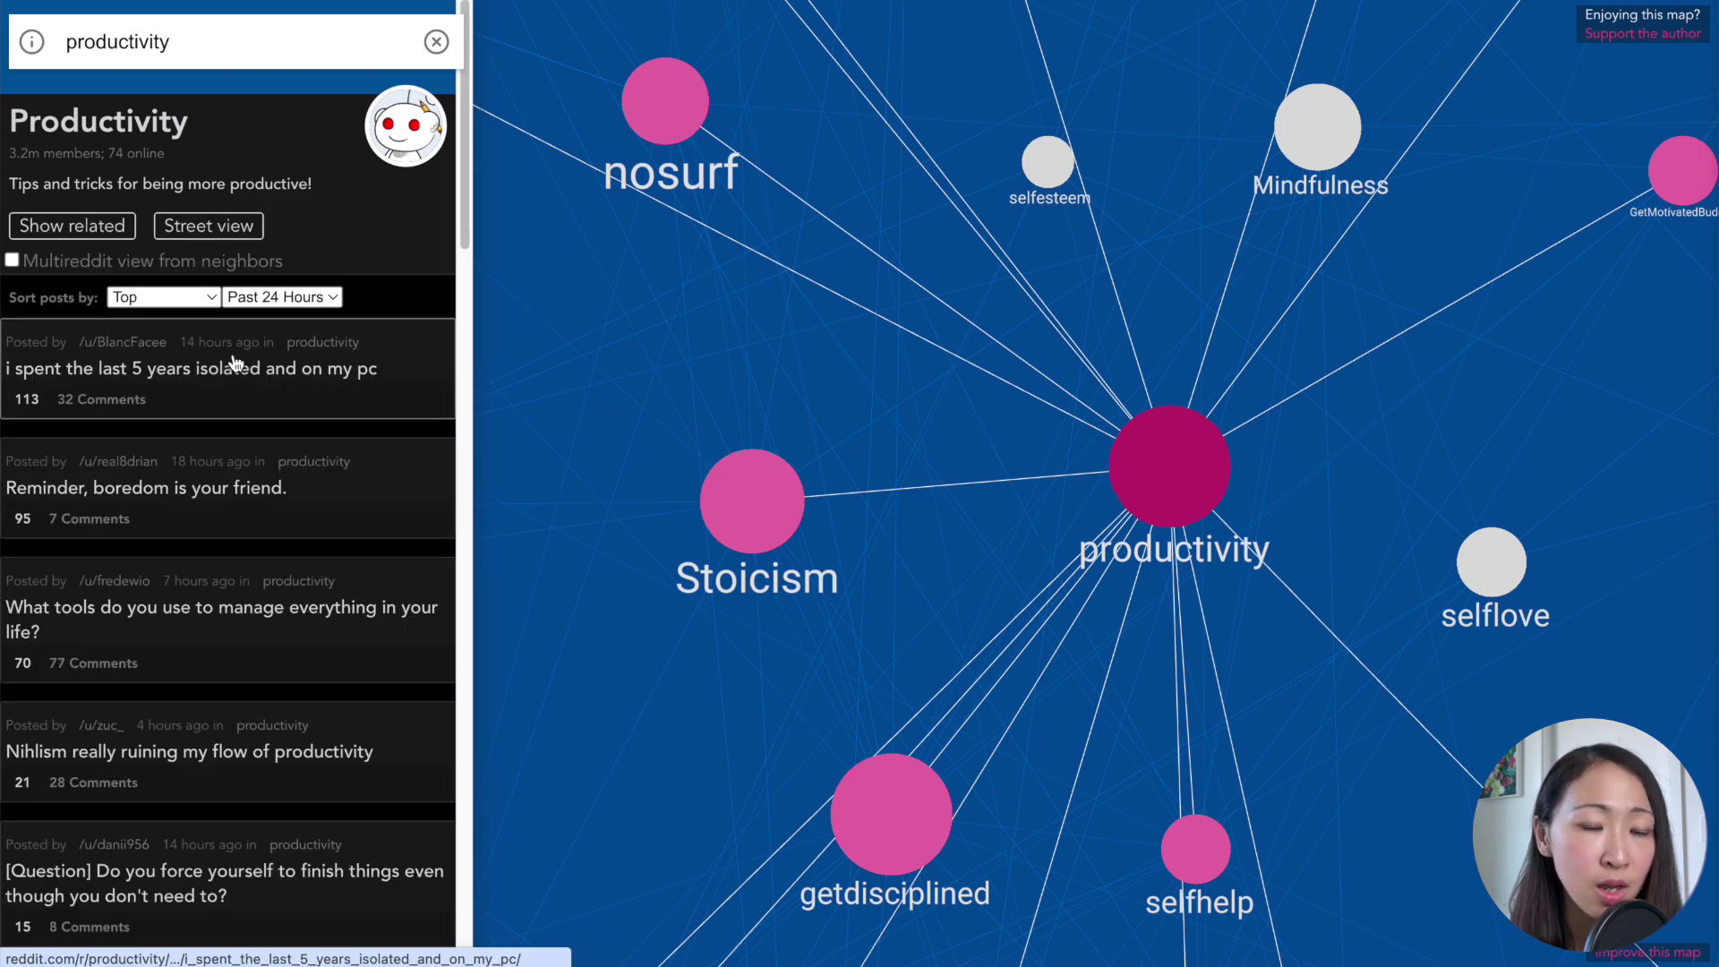
scroll(464, 197, "down", 3)
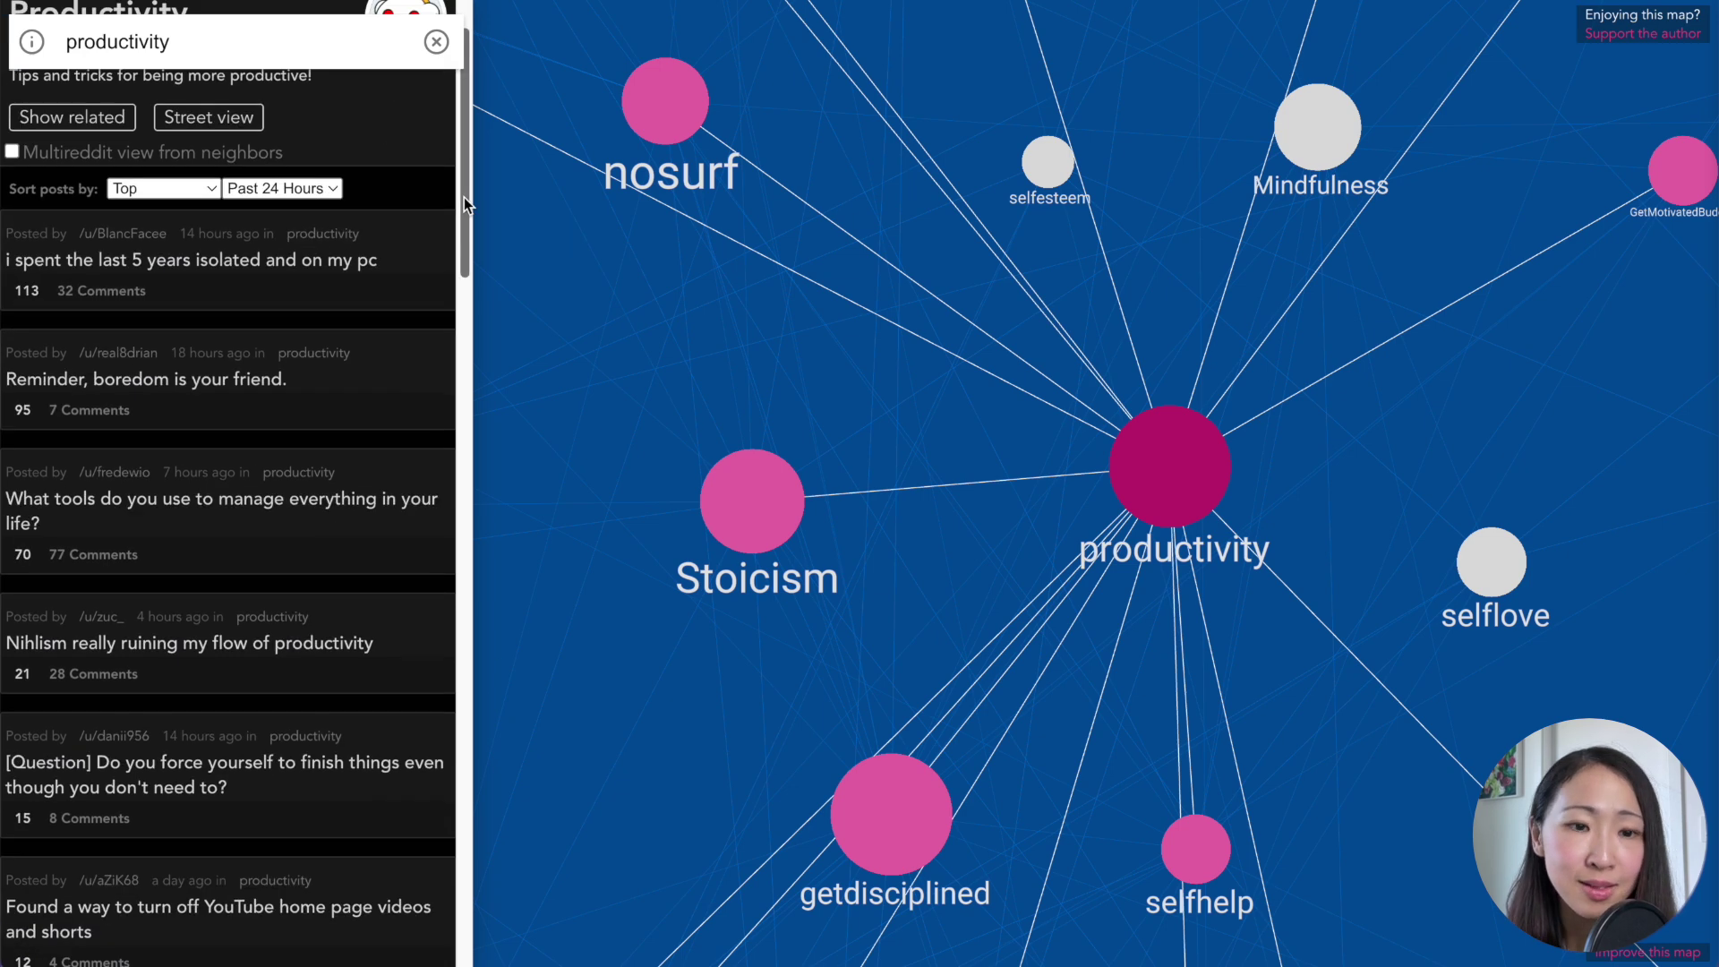
left_click_drag(467, 219, 472, 179)
- Limit the top posts to the Past Year and scroll through the list
left_click(283, 303)
left_click(283, 380)
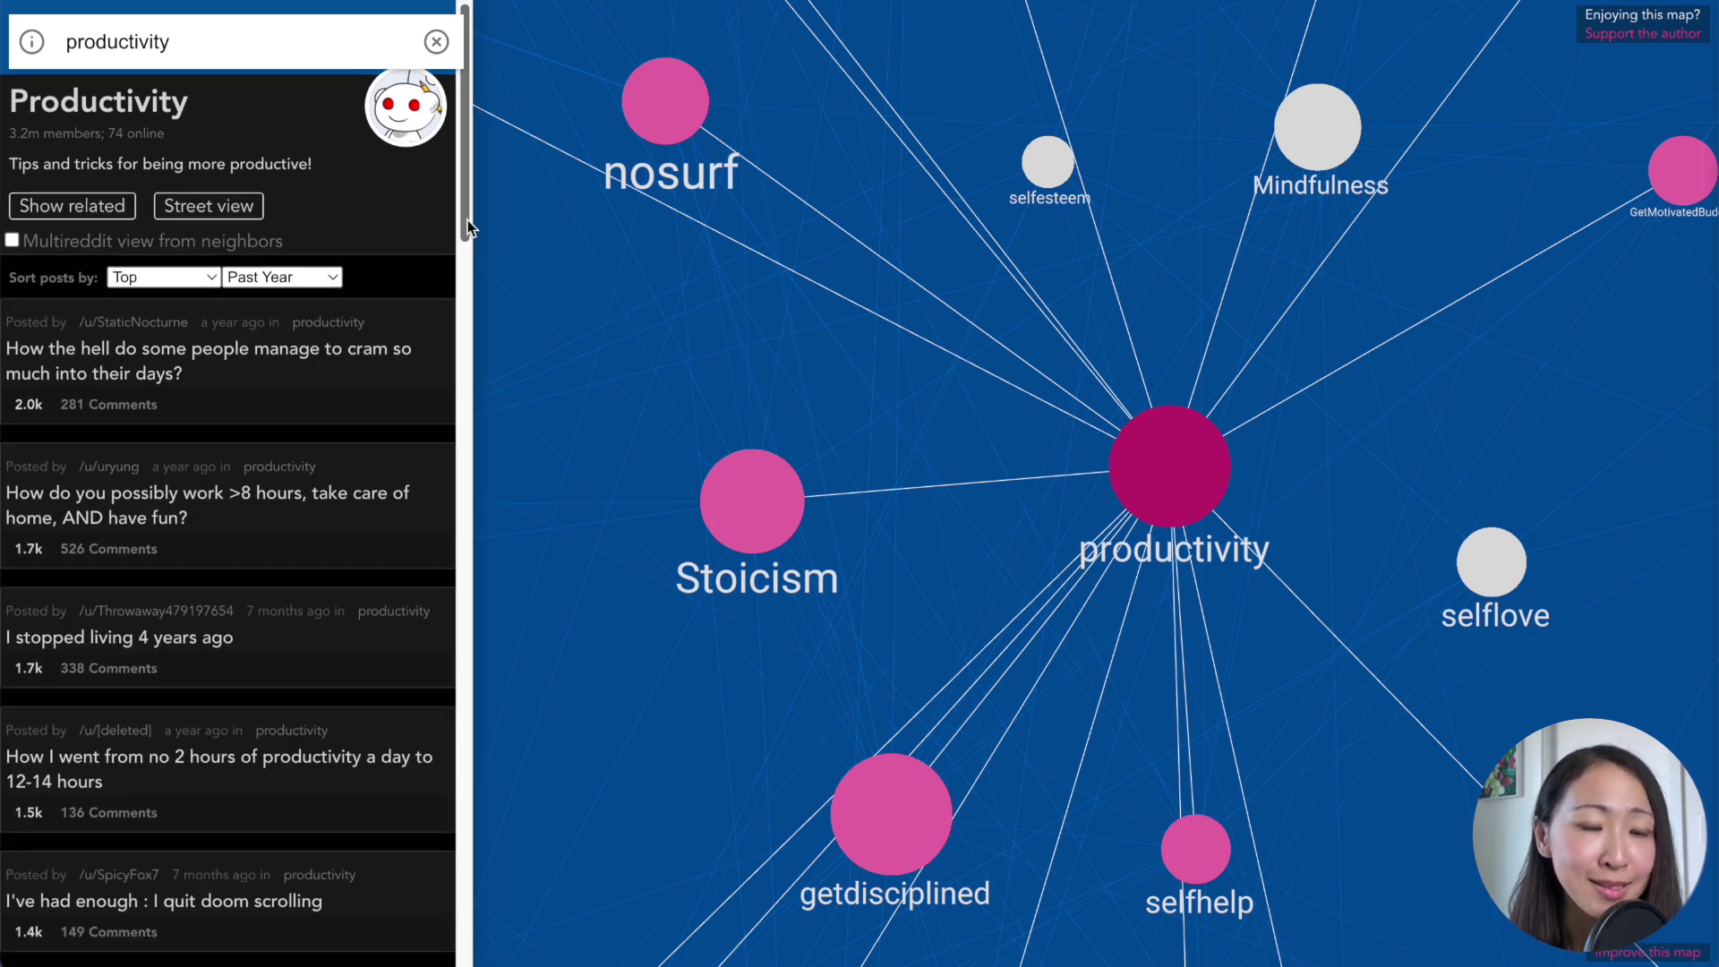
left_click_drag(464, 208, 499, 743)
left_click_drag(456, 562, 467, 639)
scroll(89, 748, "down", 5)
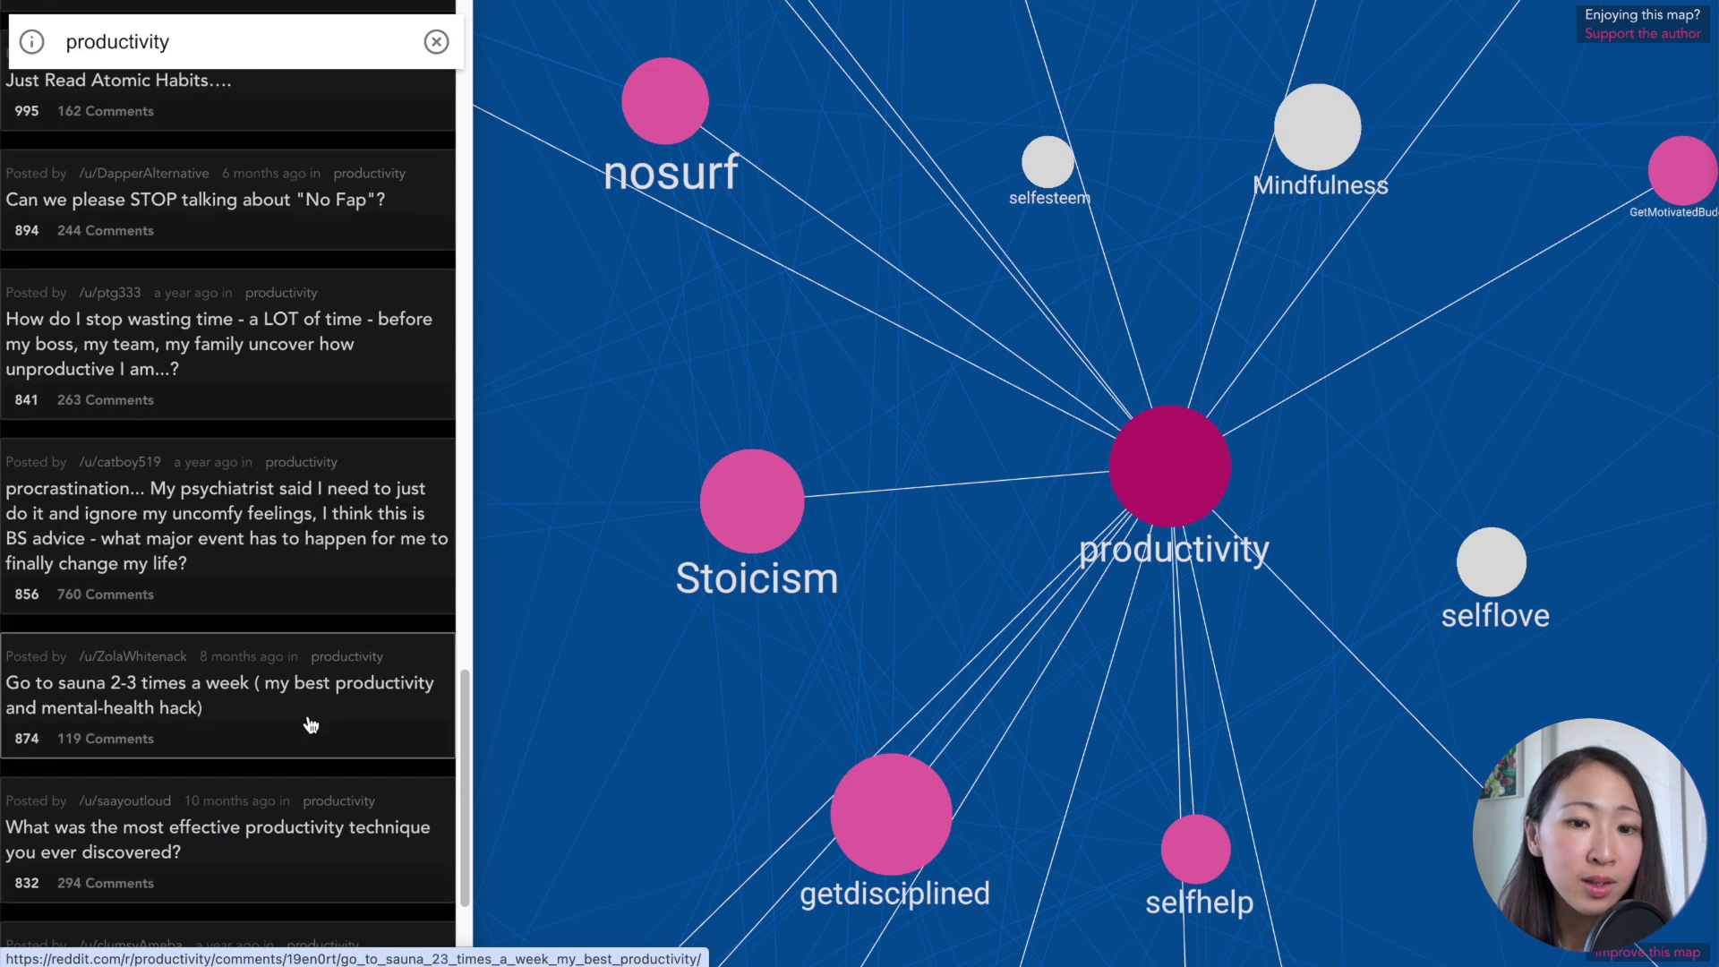
scroll(257, 811, "down", 1)
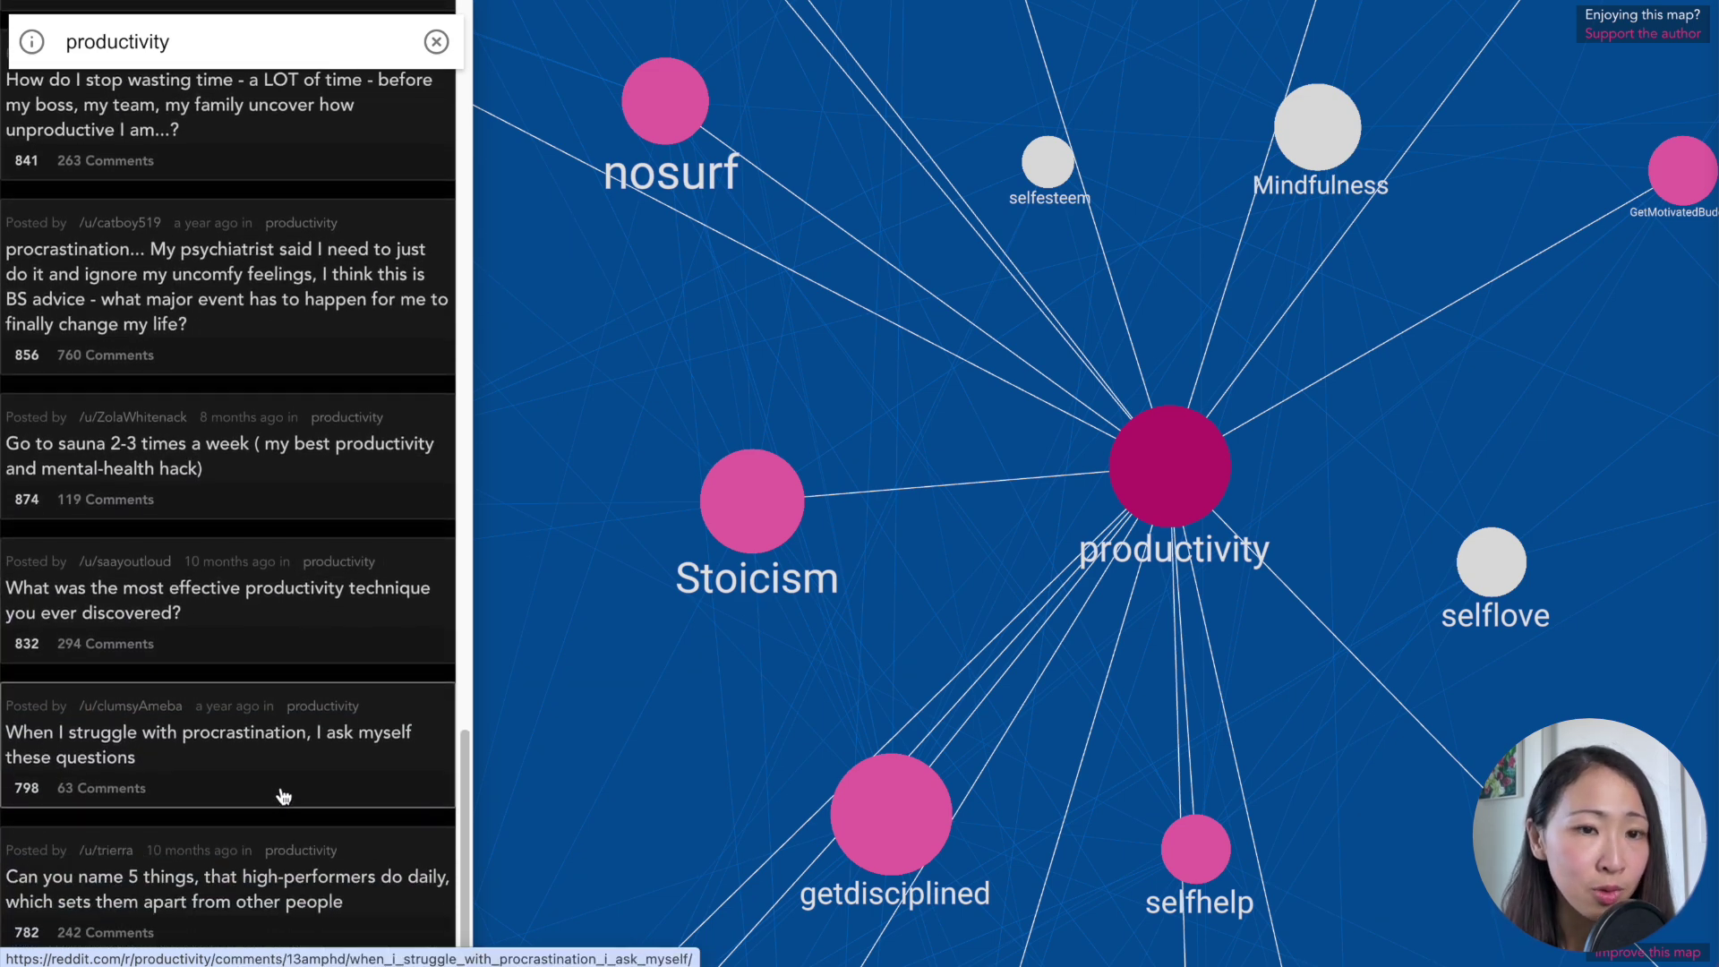
left_click_drag(460, 866, 405, 74)
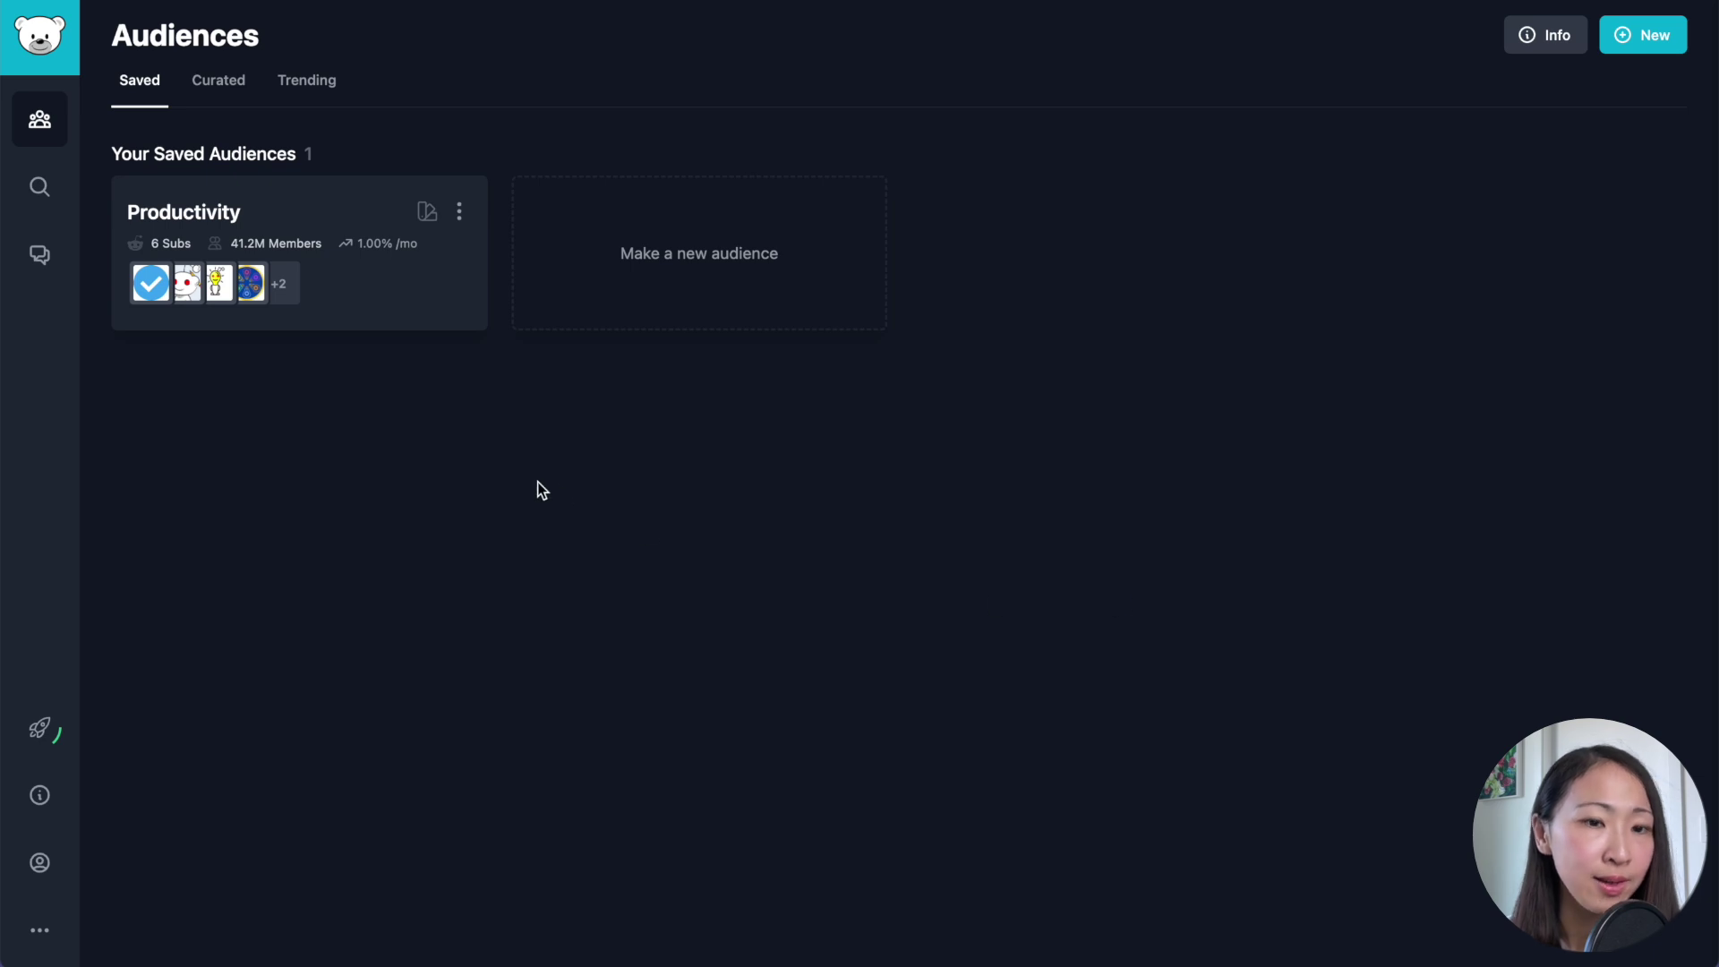
- Open the Productivity audience's topics and sort them by Growth
left_click(418, 283)
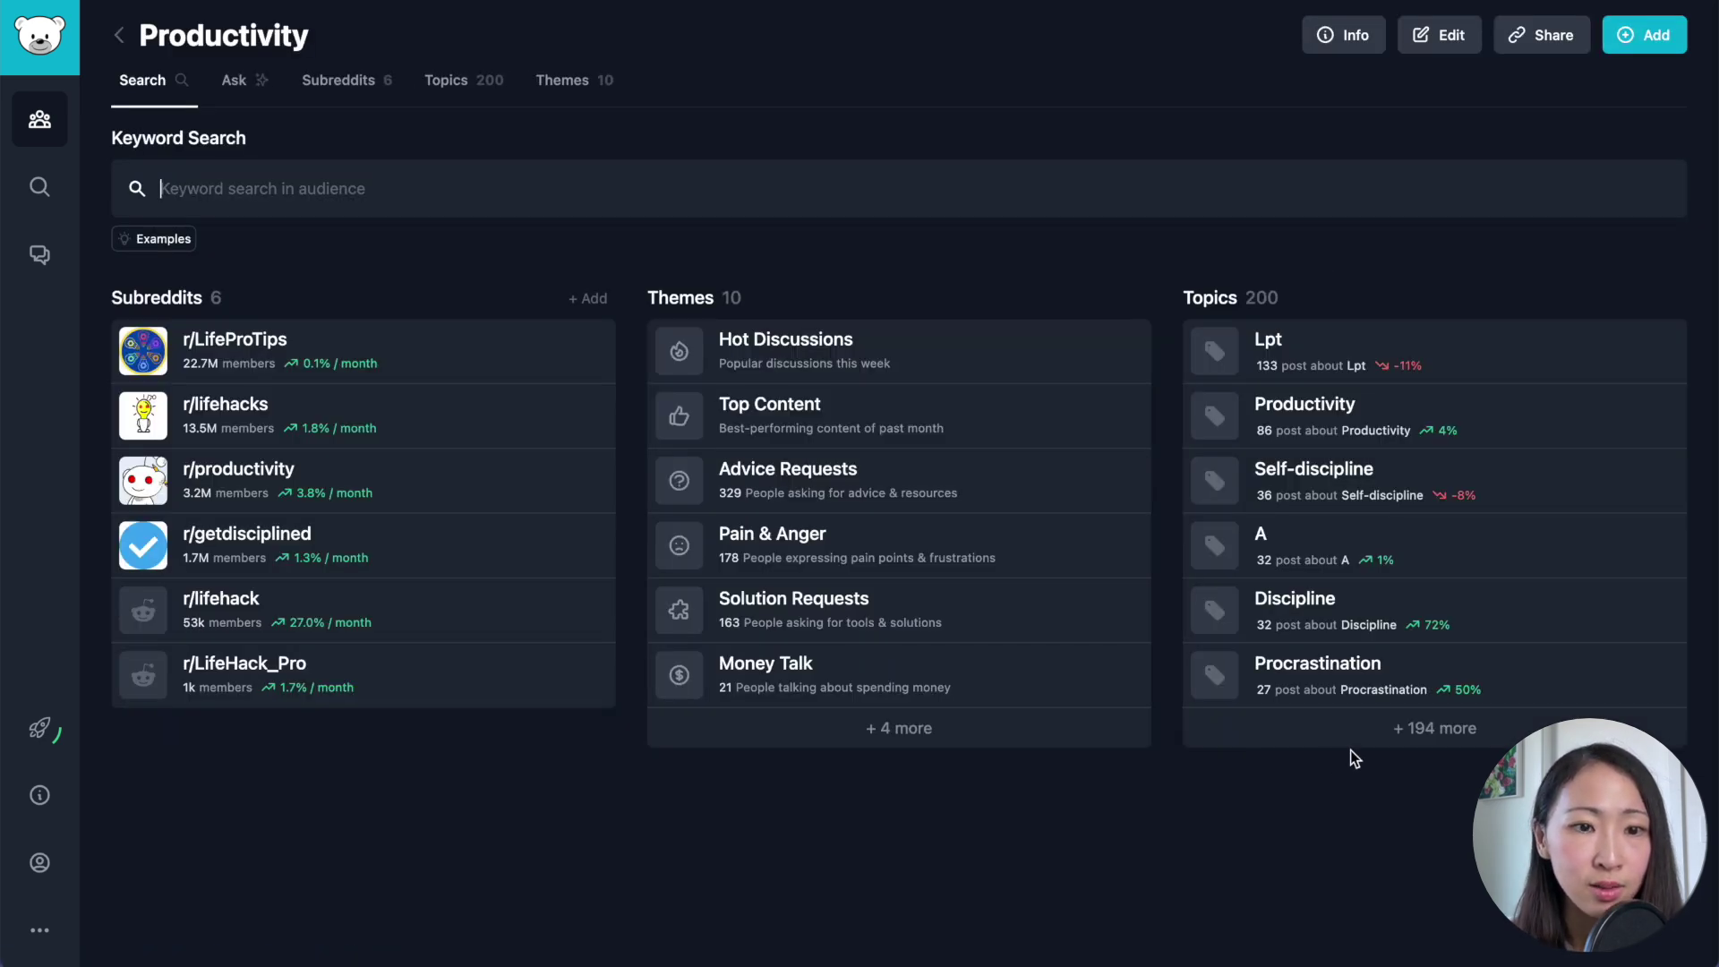
left_click(465, 85)
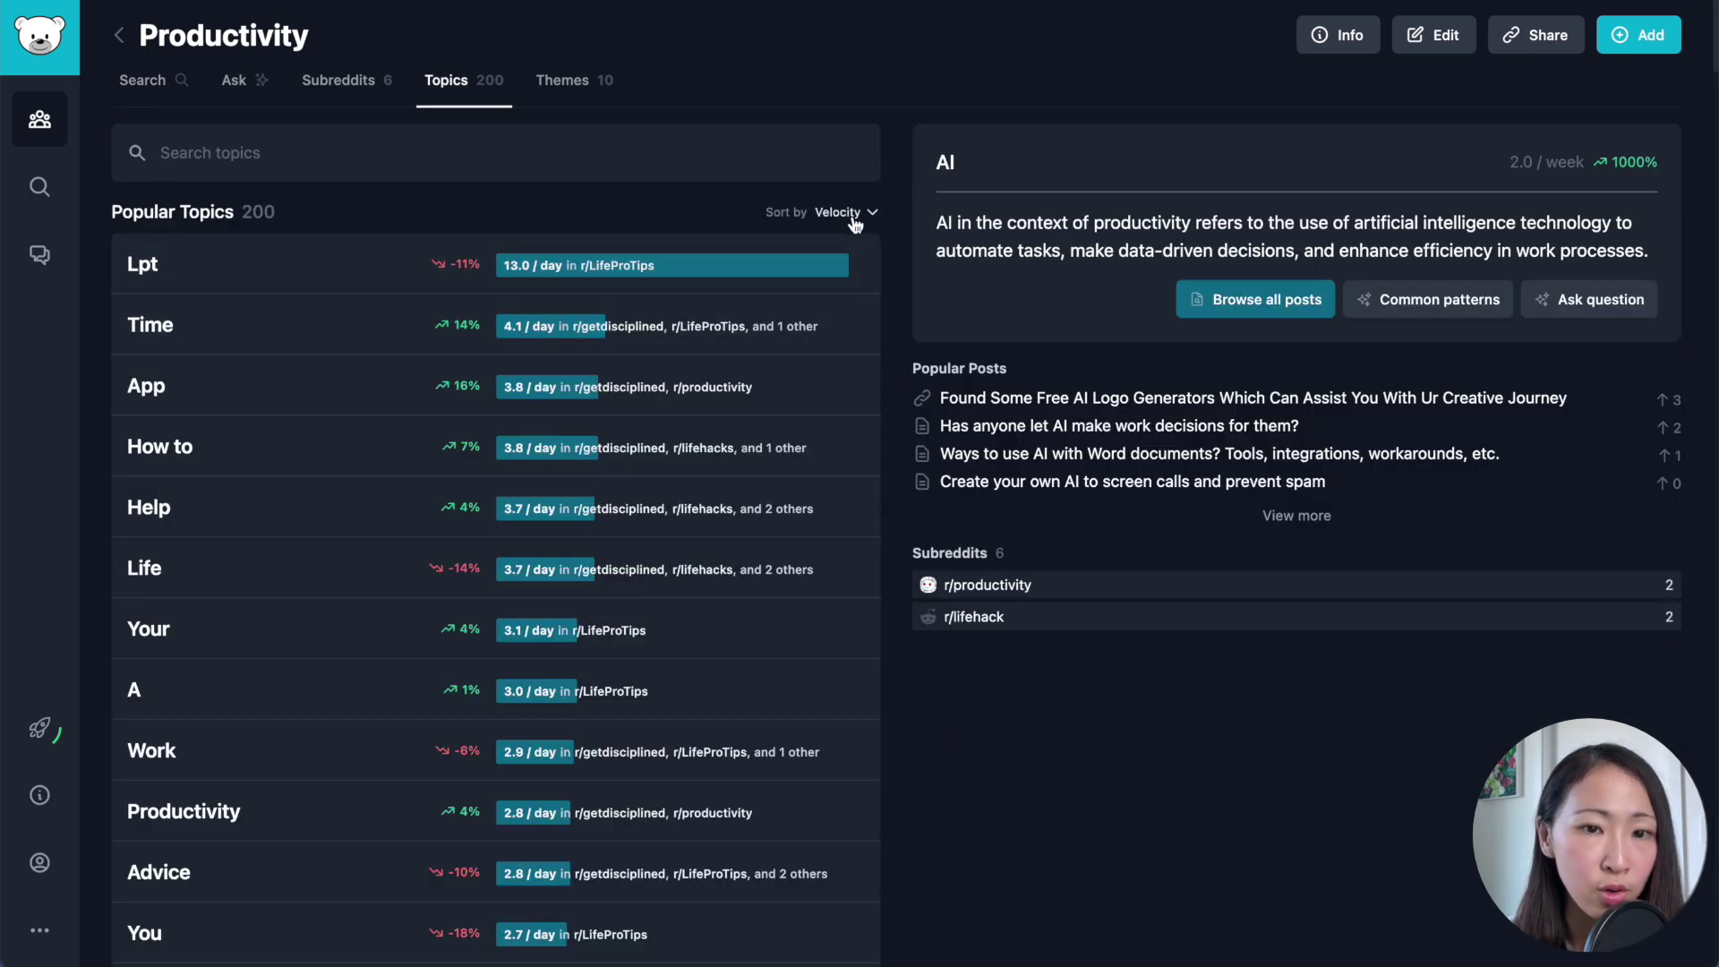
left_click(842, 213)
left_click(797, 301)
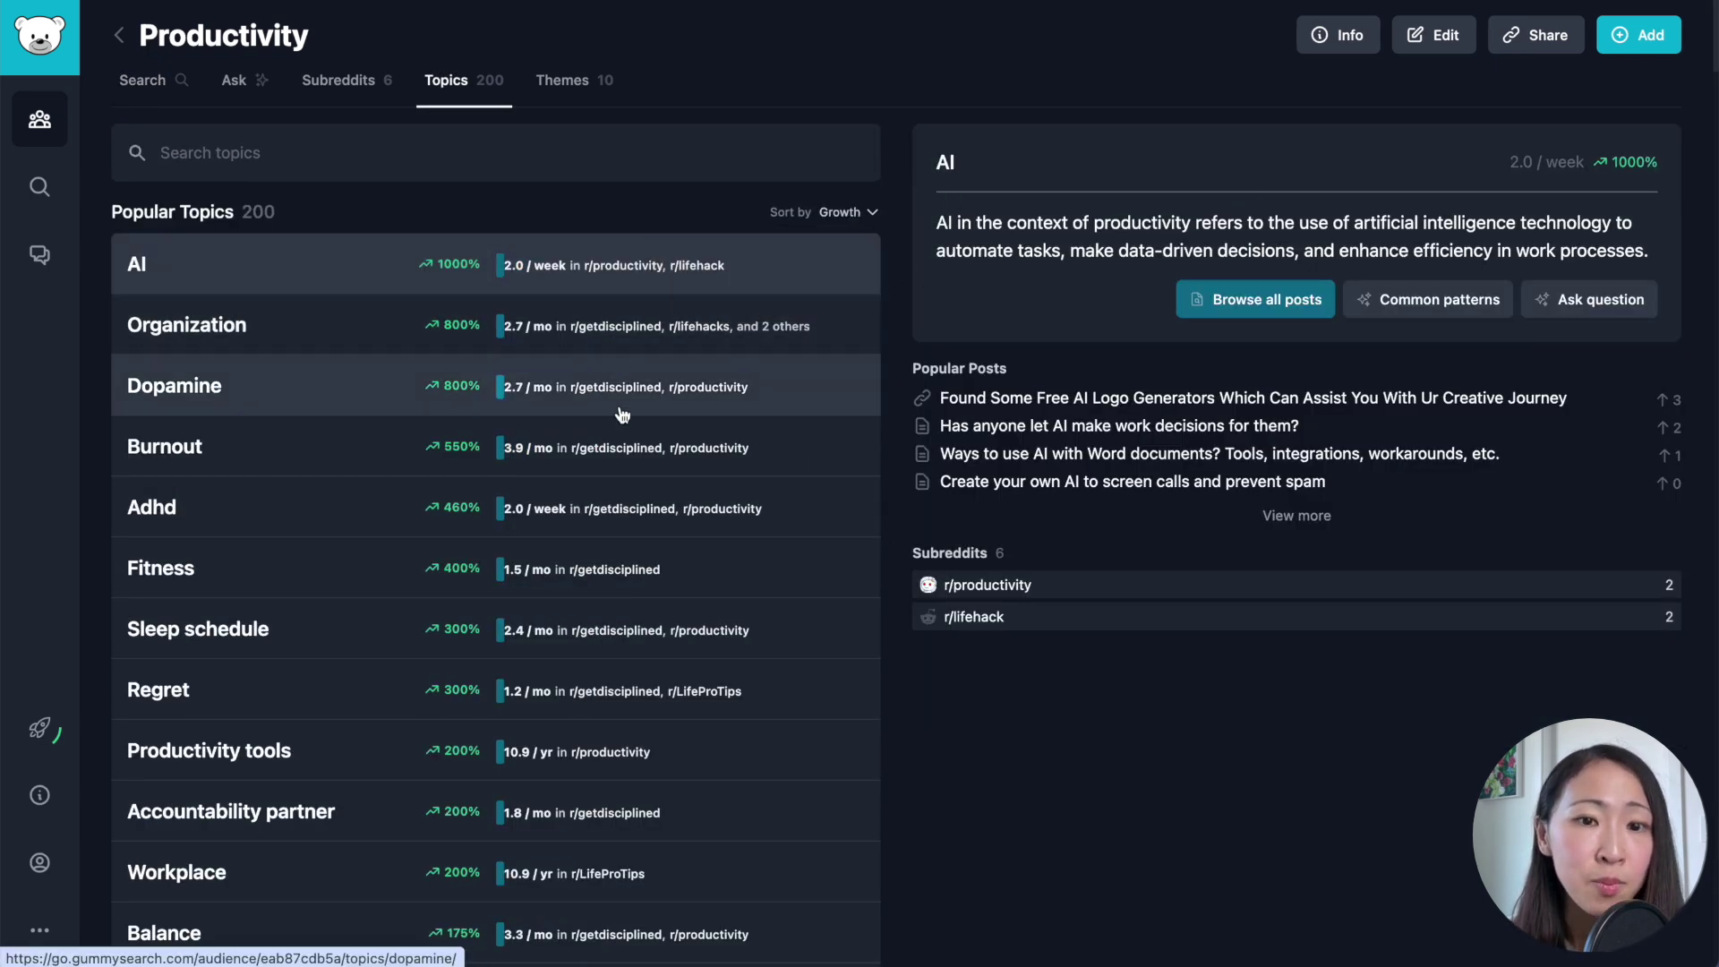
left_click(875, 214)
left_click(864, 296)
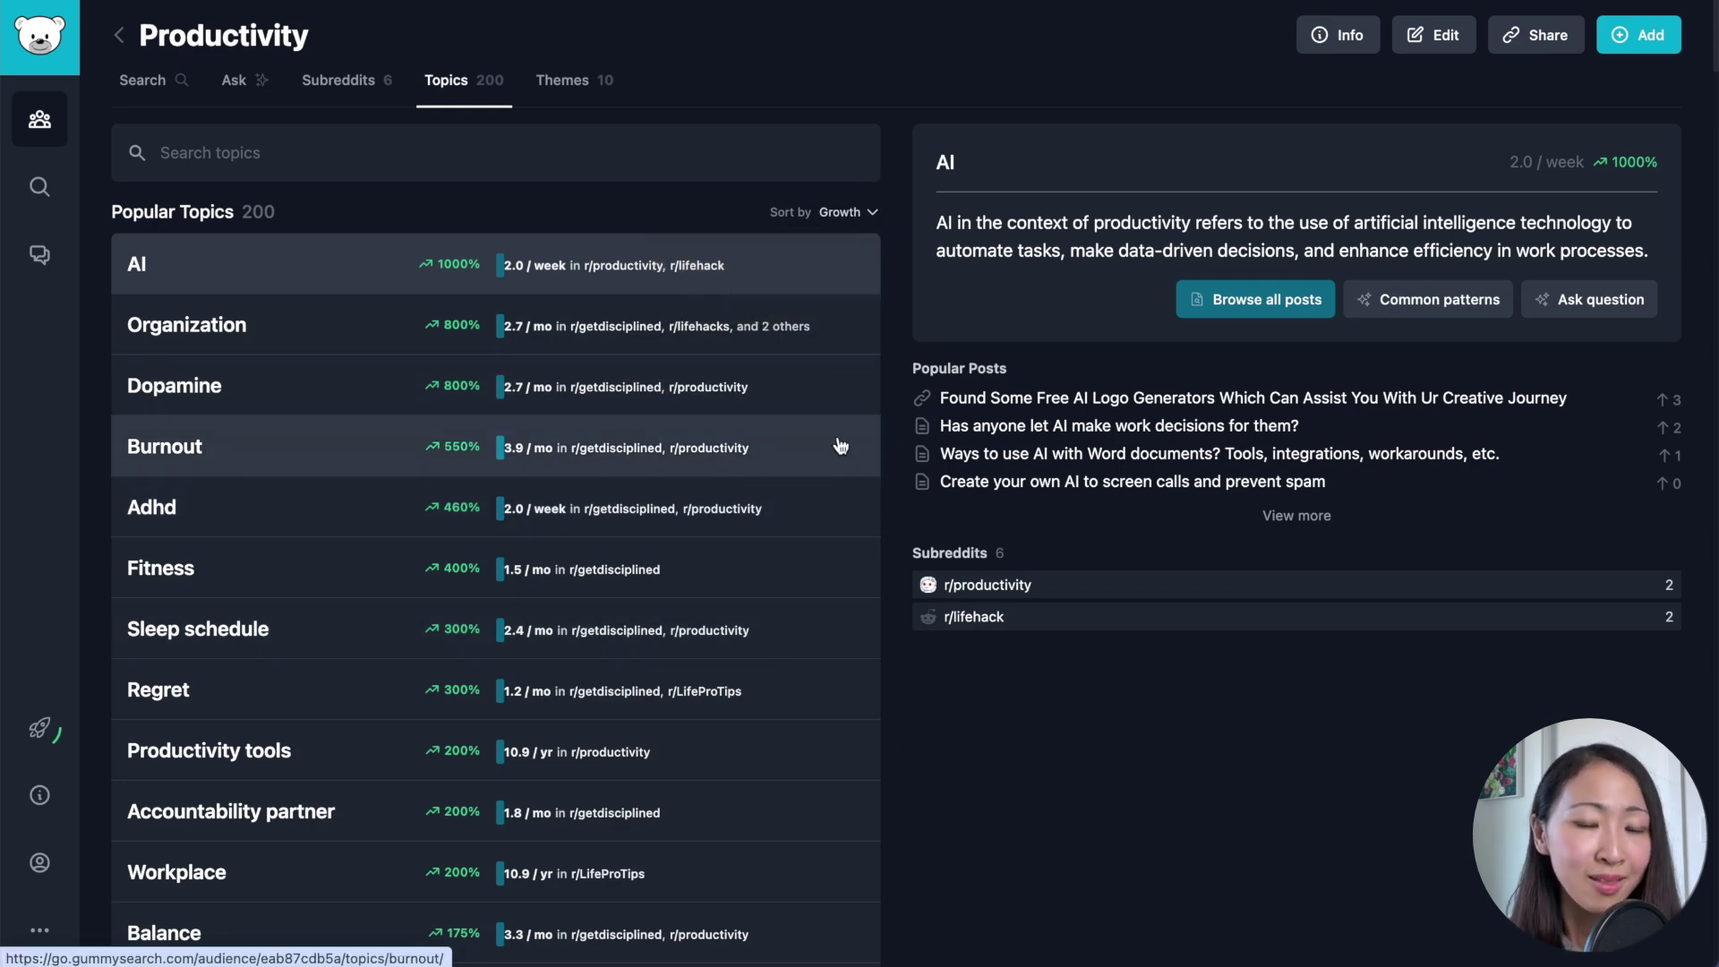
- Review the growth-ranked topics, then show the audience's six subreddits
scroll(818, 499, "down", 5)
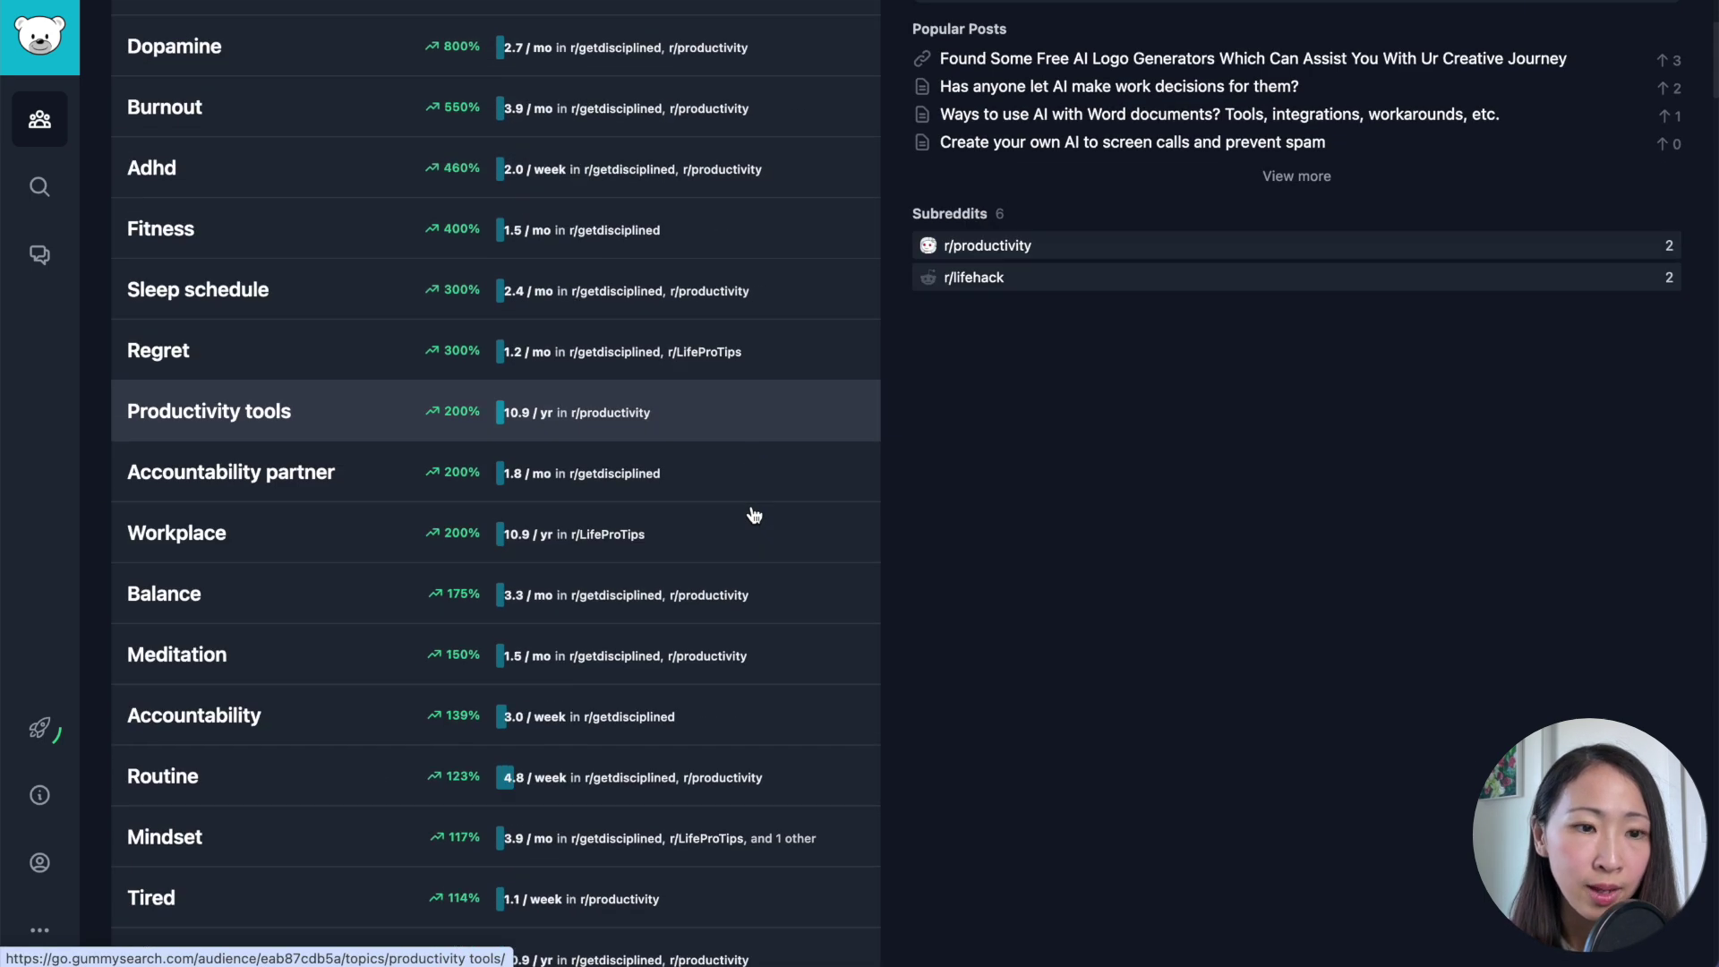
scroll(752, 498, "down", 3)
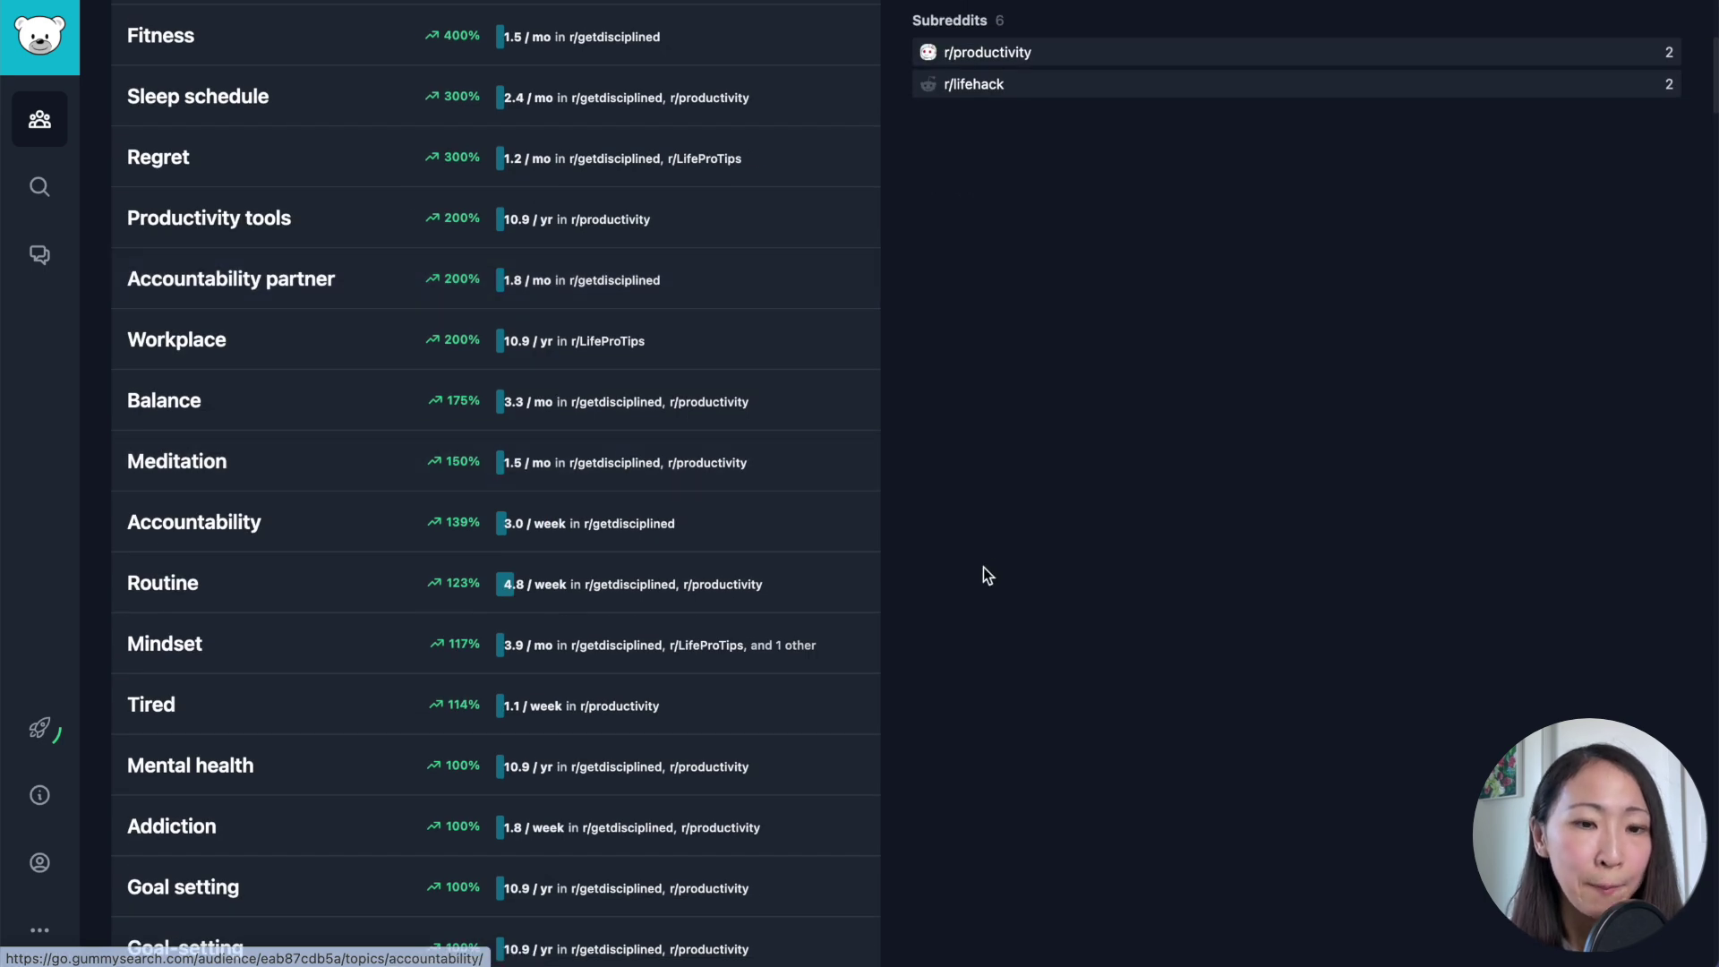
scroll(983, 569, "down", 5)
scroll(1011, 569, "up", 15)
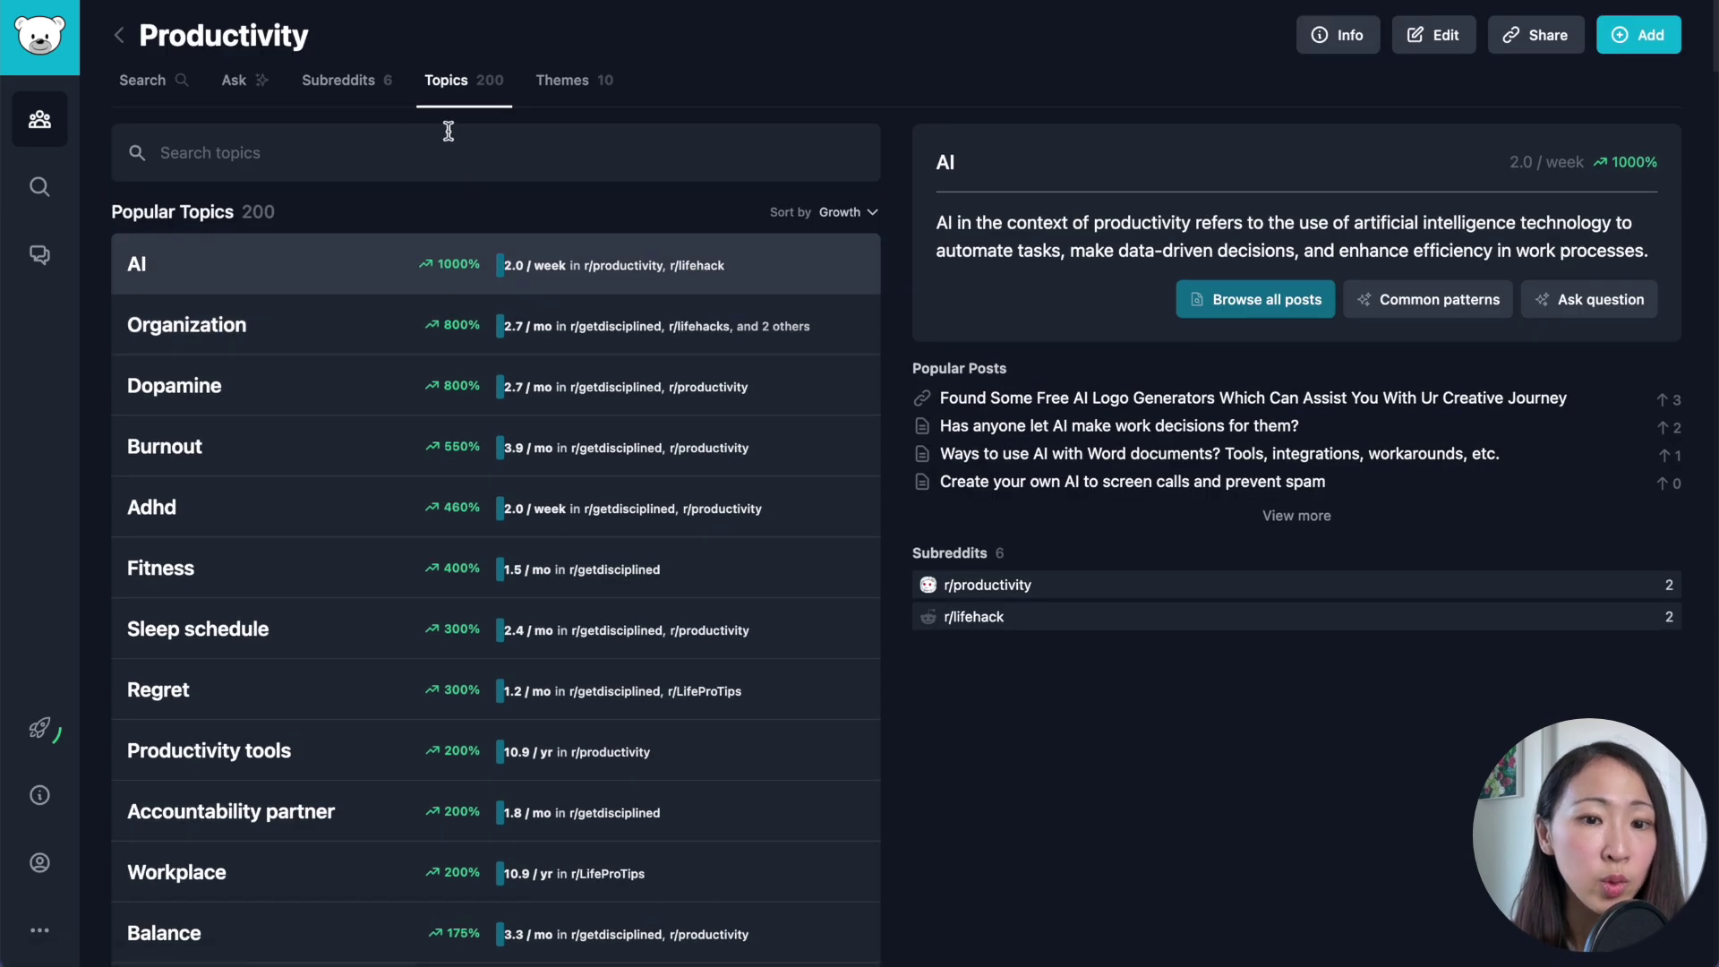
left_click(349, 101)
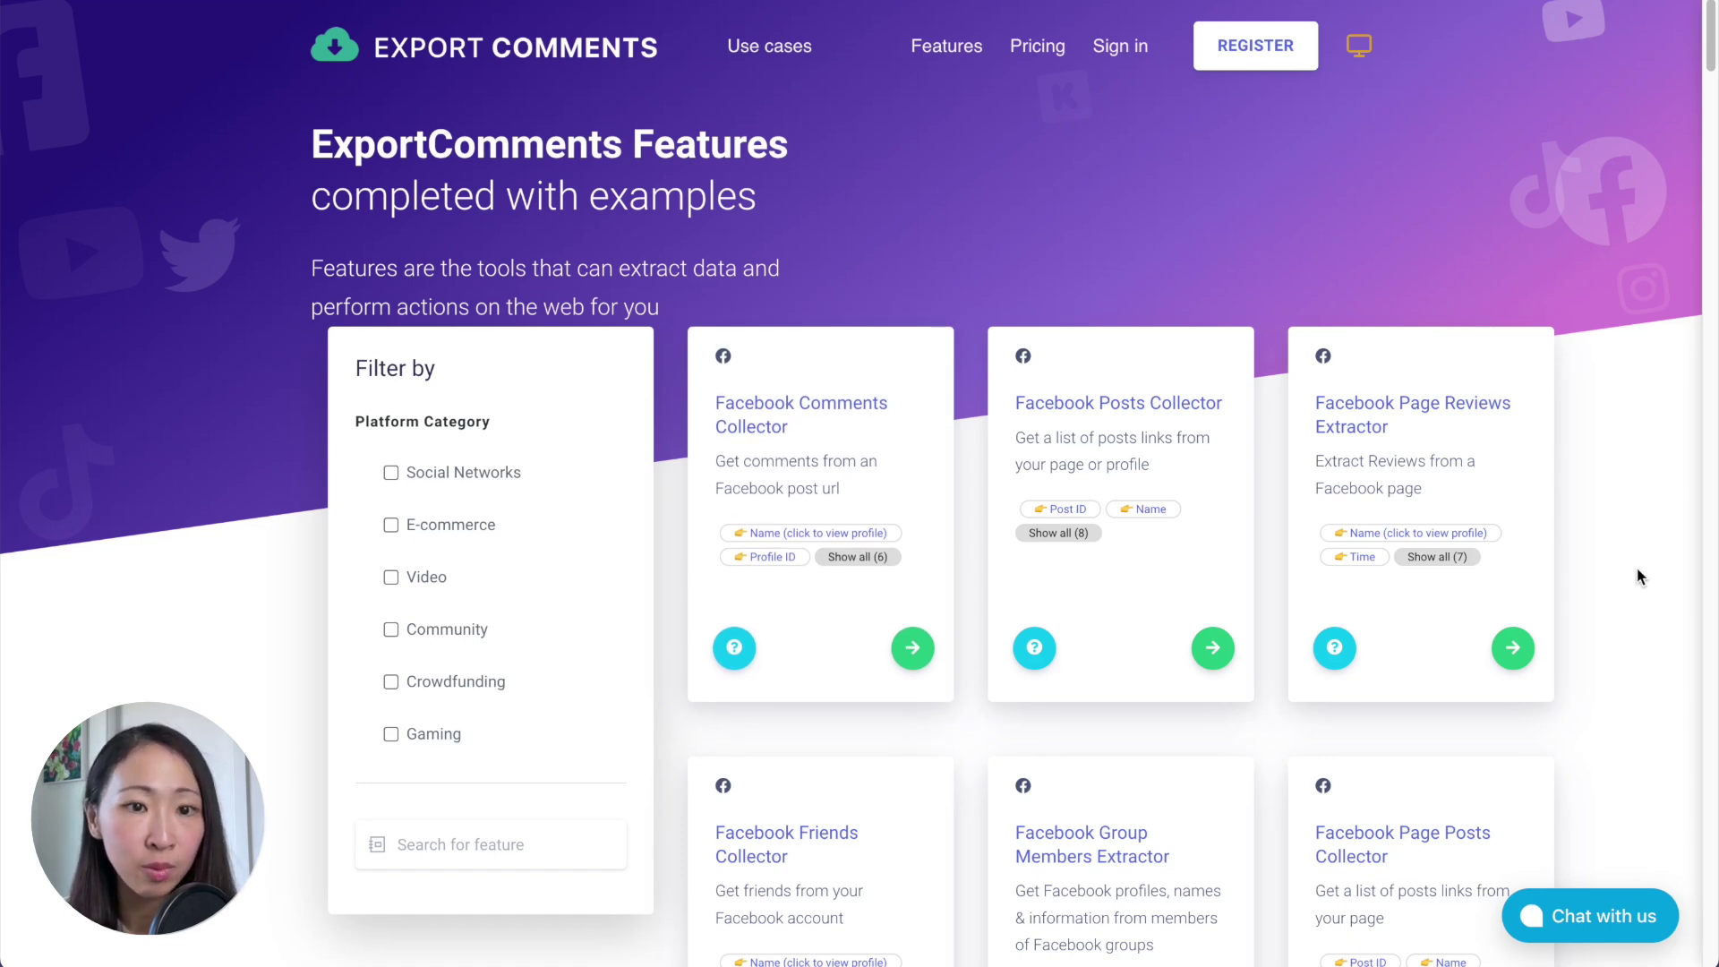
- Run the Community Reddit Posts Collector on the pasted r/productivity subreddit link
left_click(464, 632)
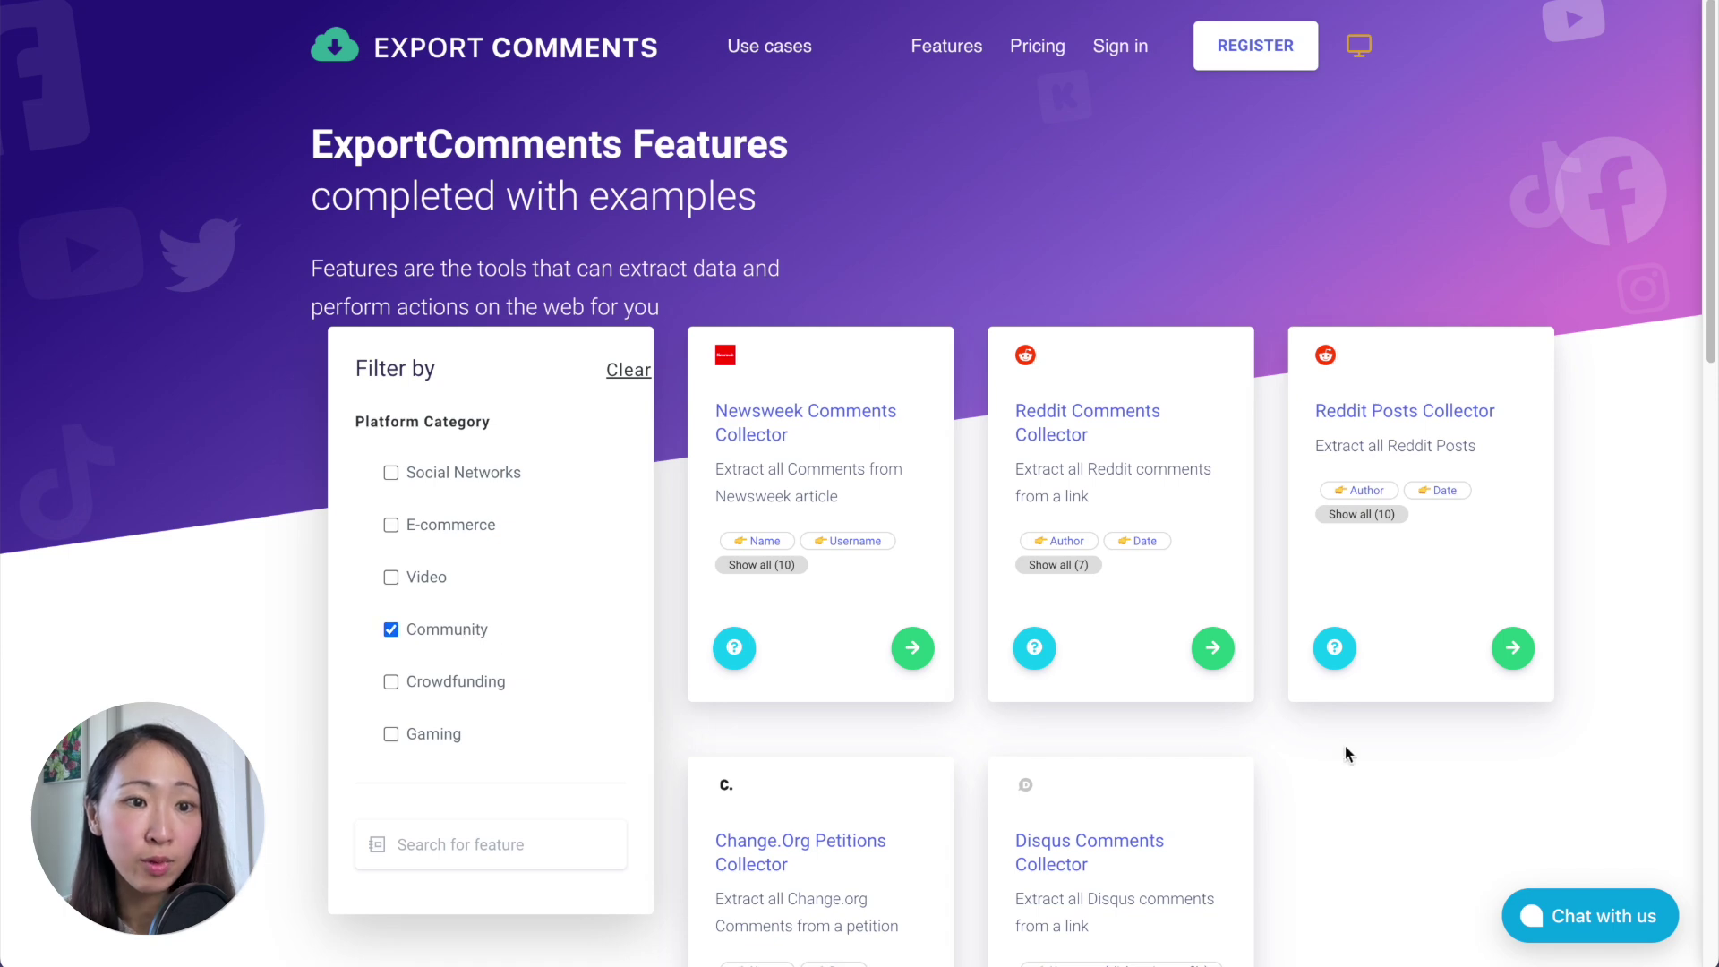
left_click(1512, 624)
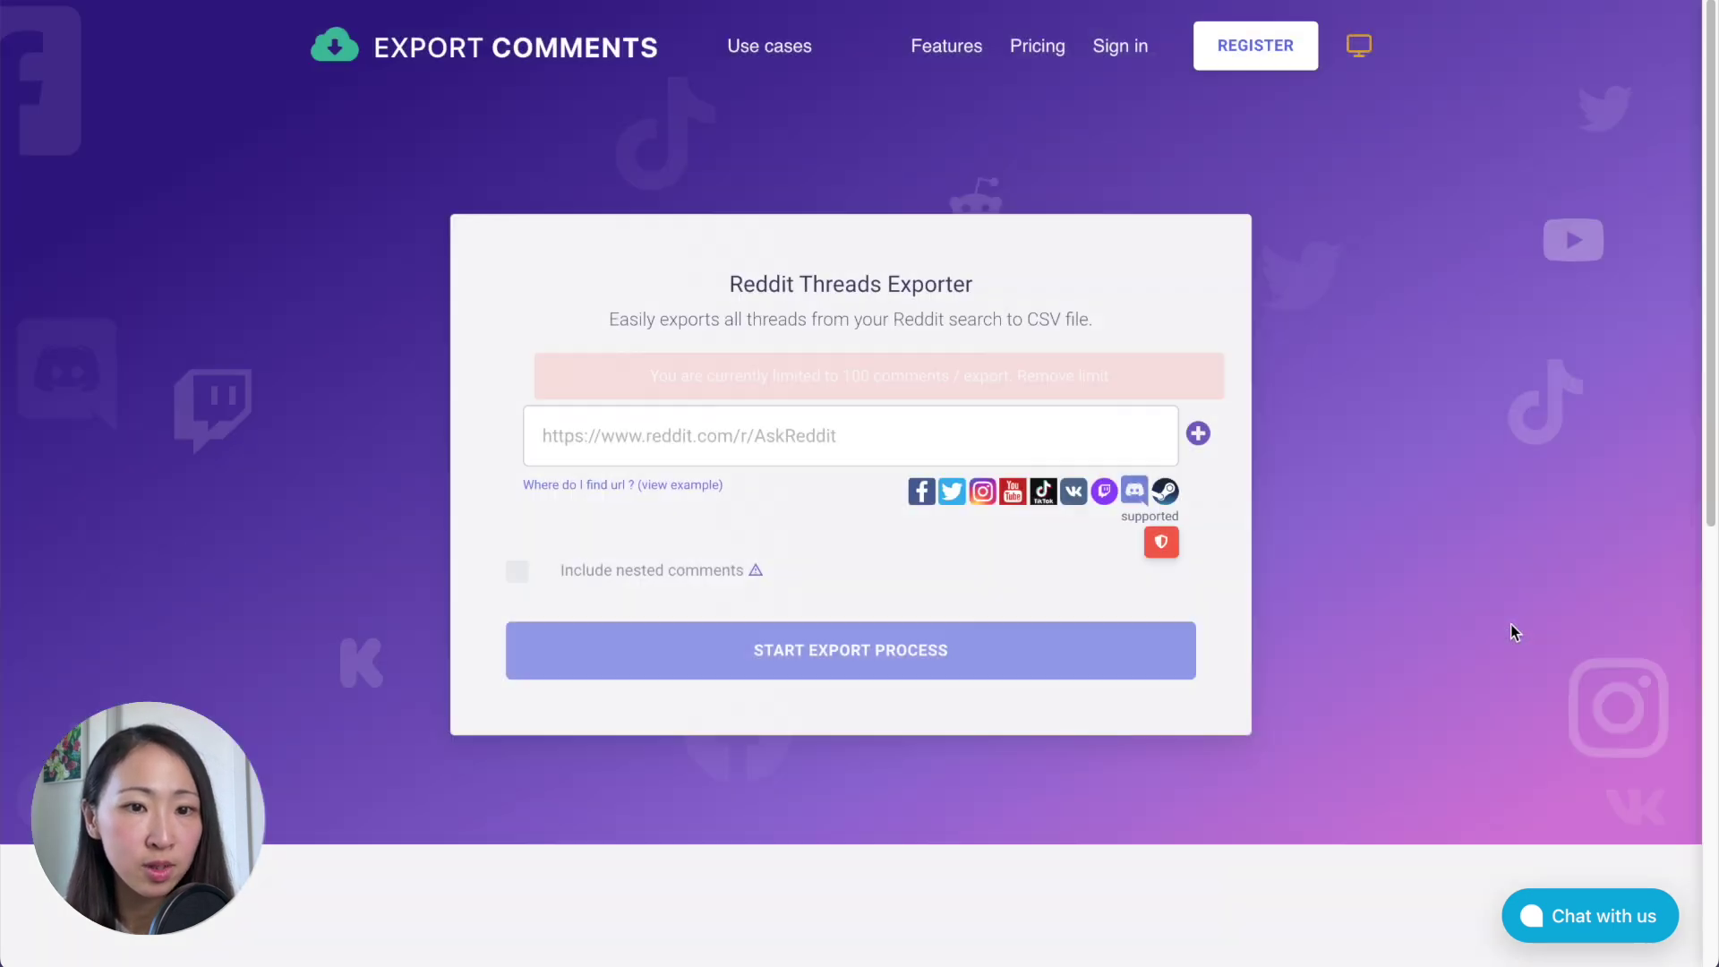
left_click(901, 443)
type("https://www.reddit.com/r/productivity/")
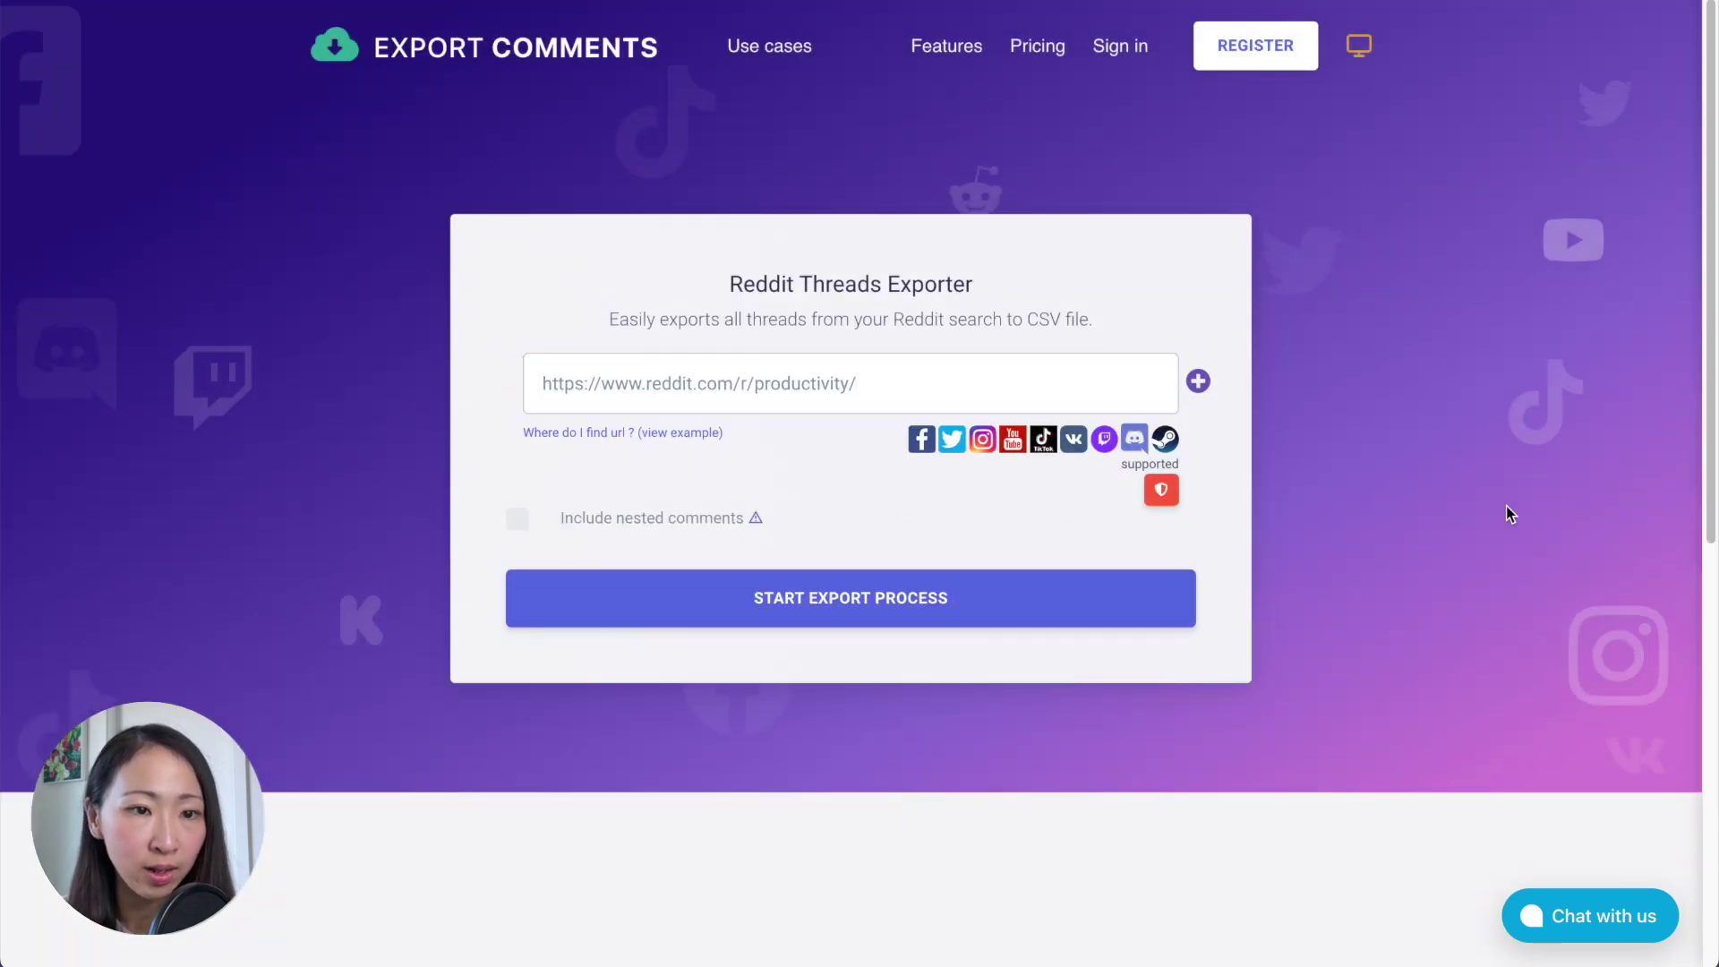
left_click(993, 598)
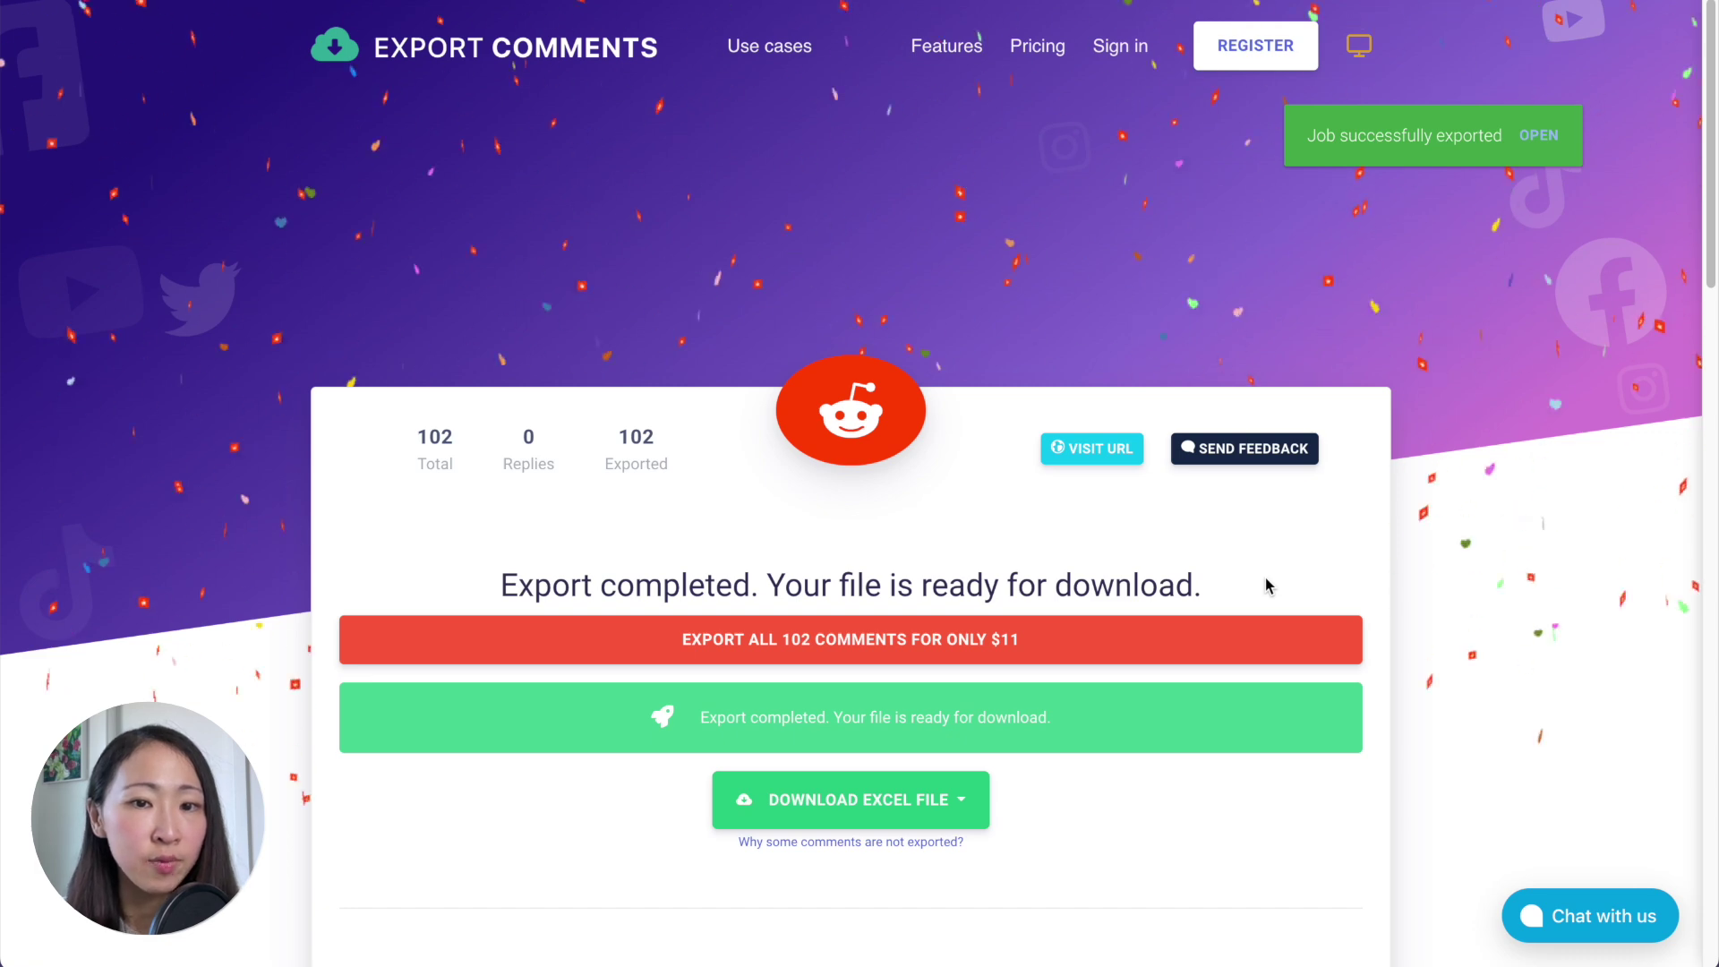
- Download the 102 exported posts as a CSV file to open in Excel
left_click(855, 799)
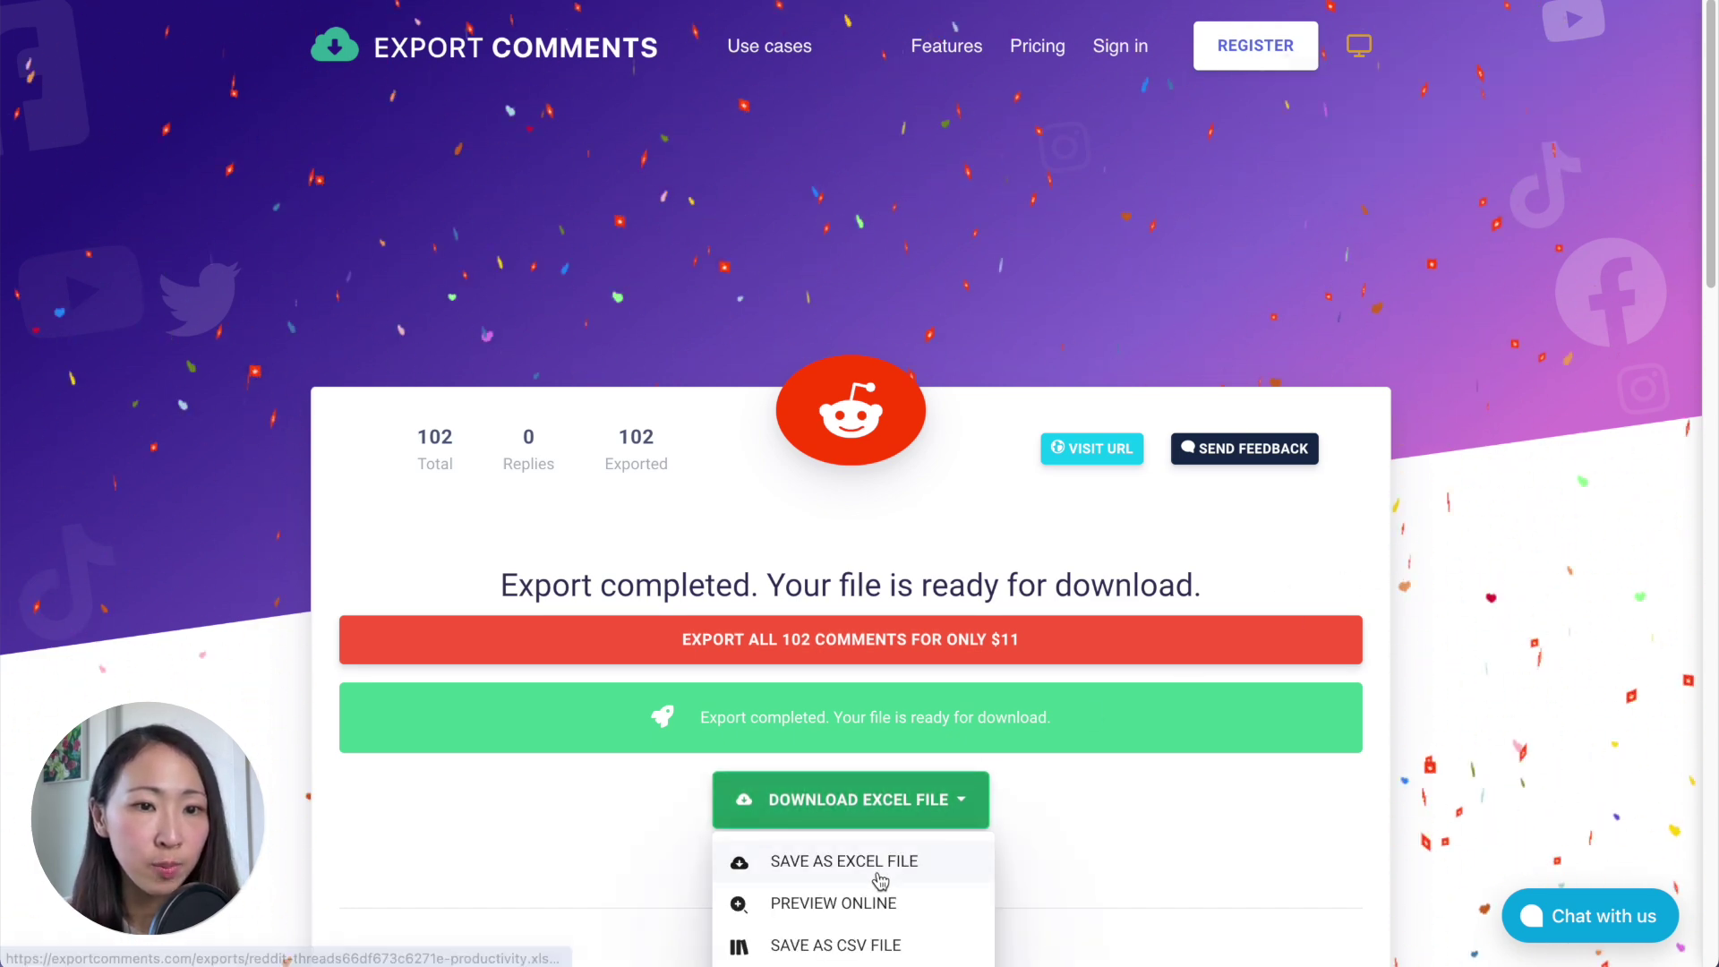
left_click(909, 935)
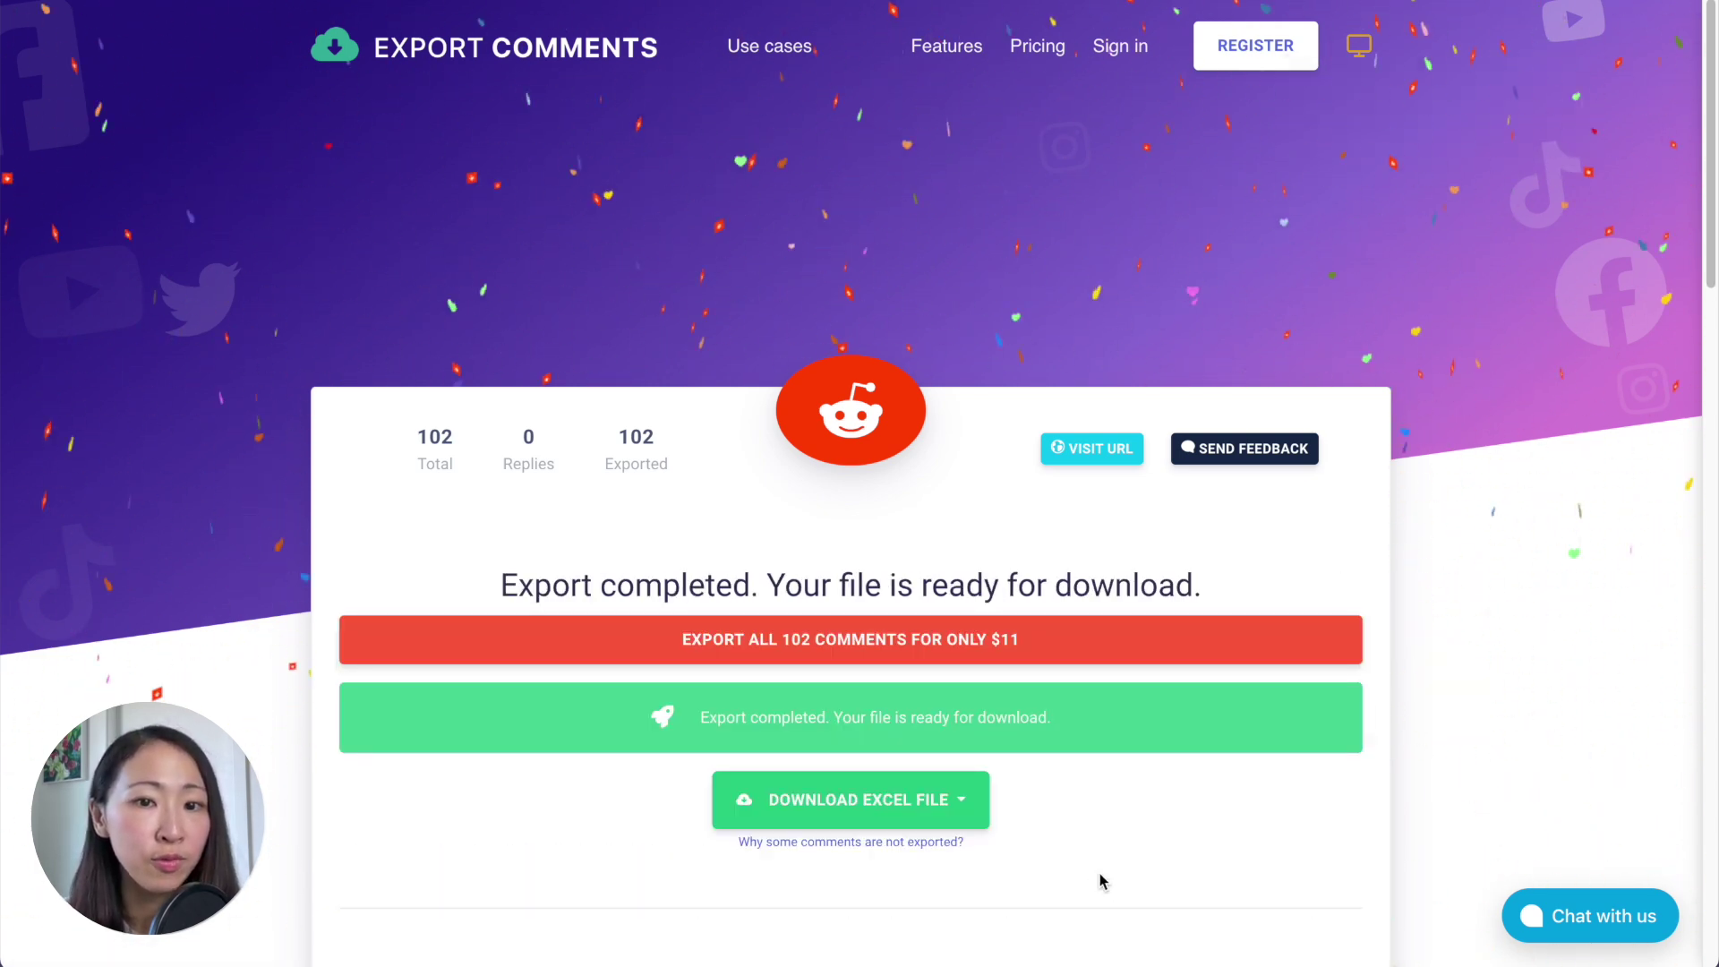
left_click(936, 806)
left_click(874, 938)
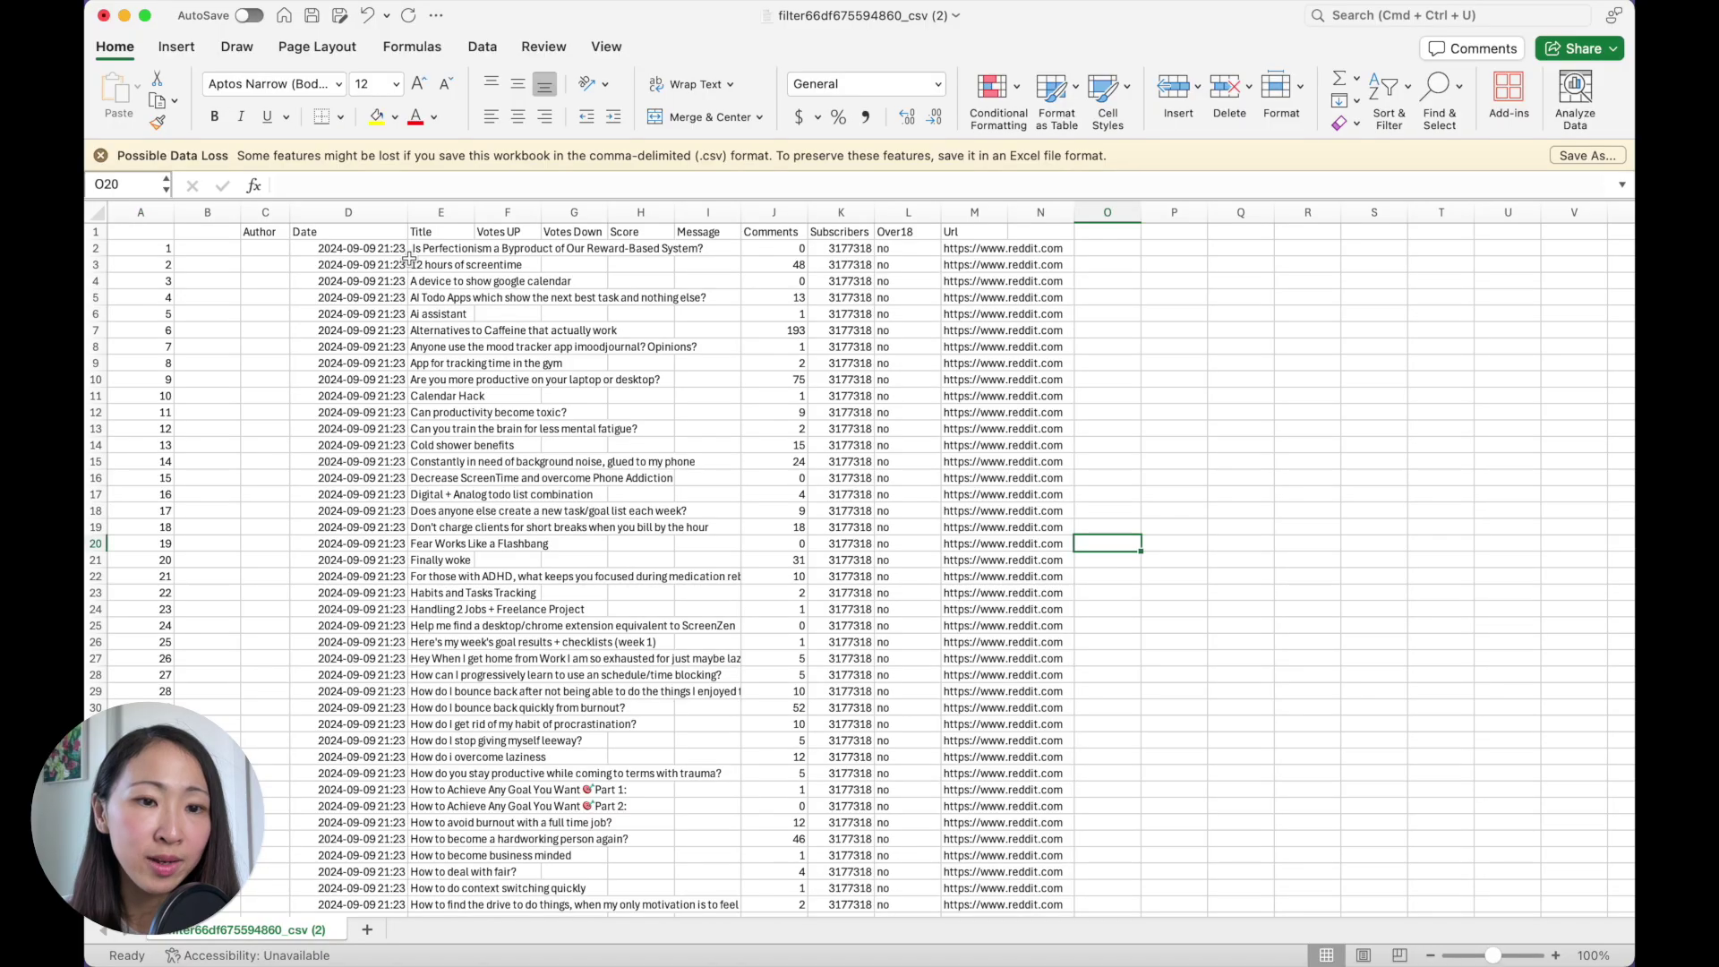
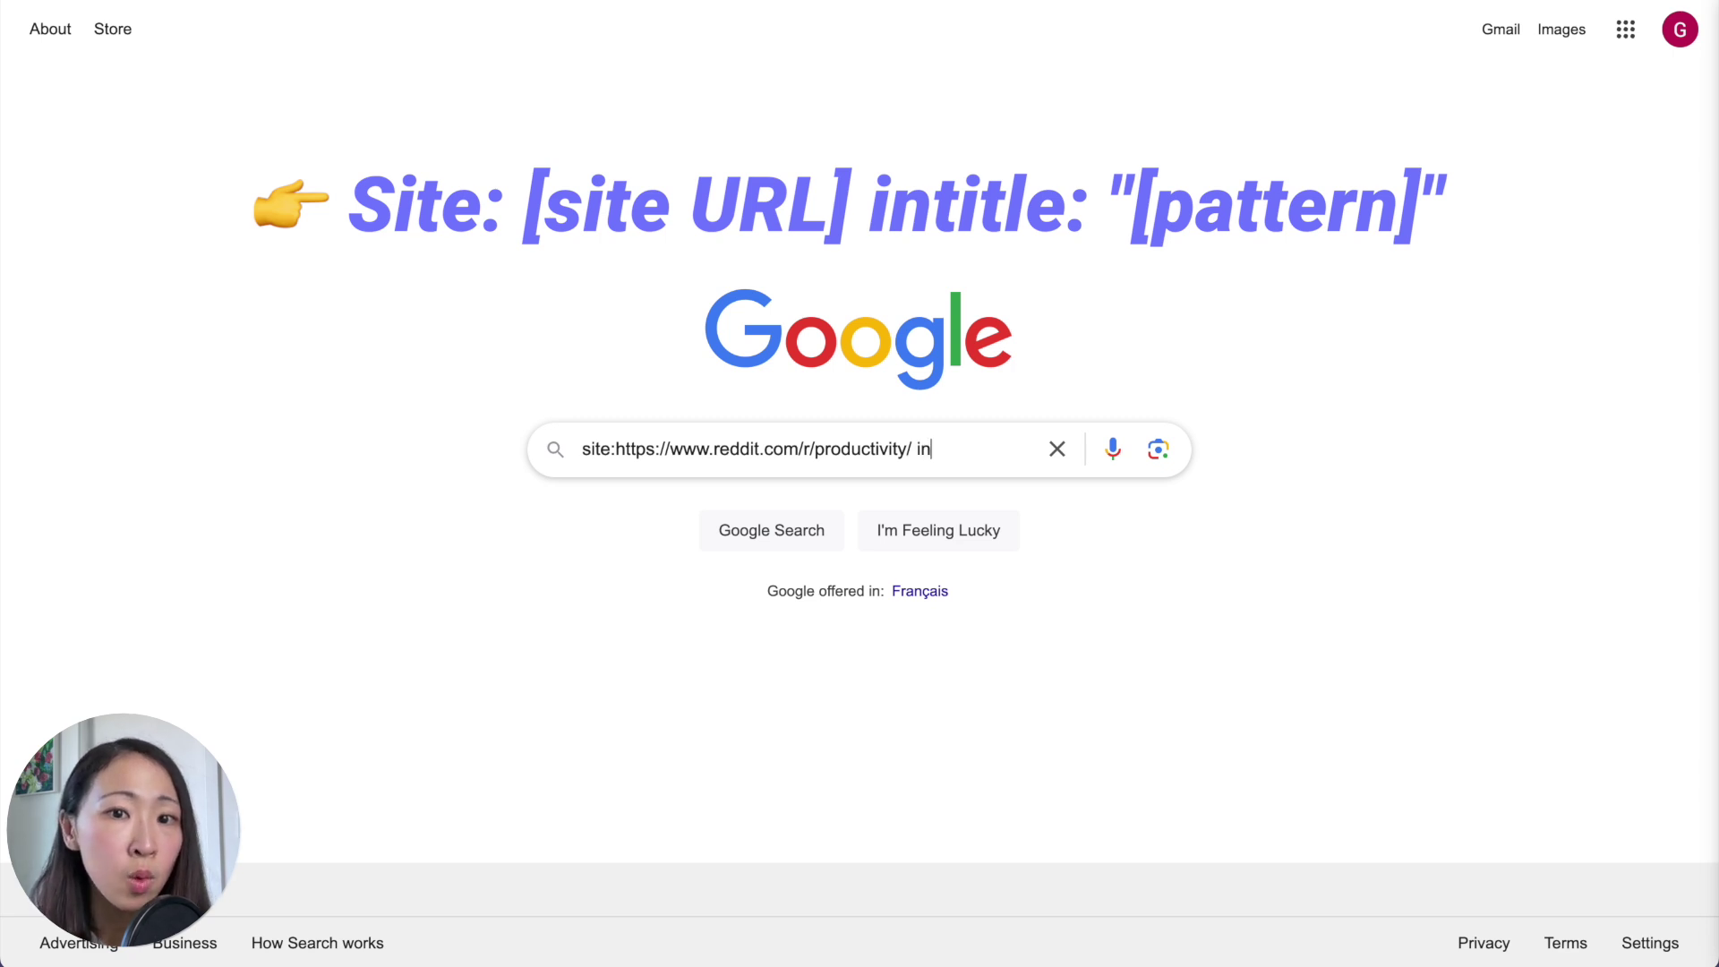
- Search r/productivity on Google for posts with intitle:"procrastination"
type("e:\"pro")
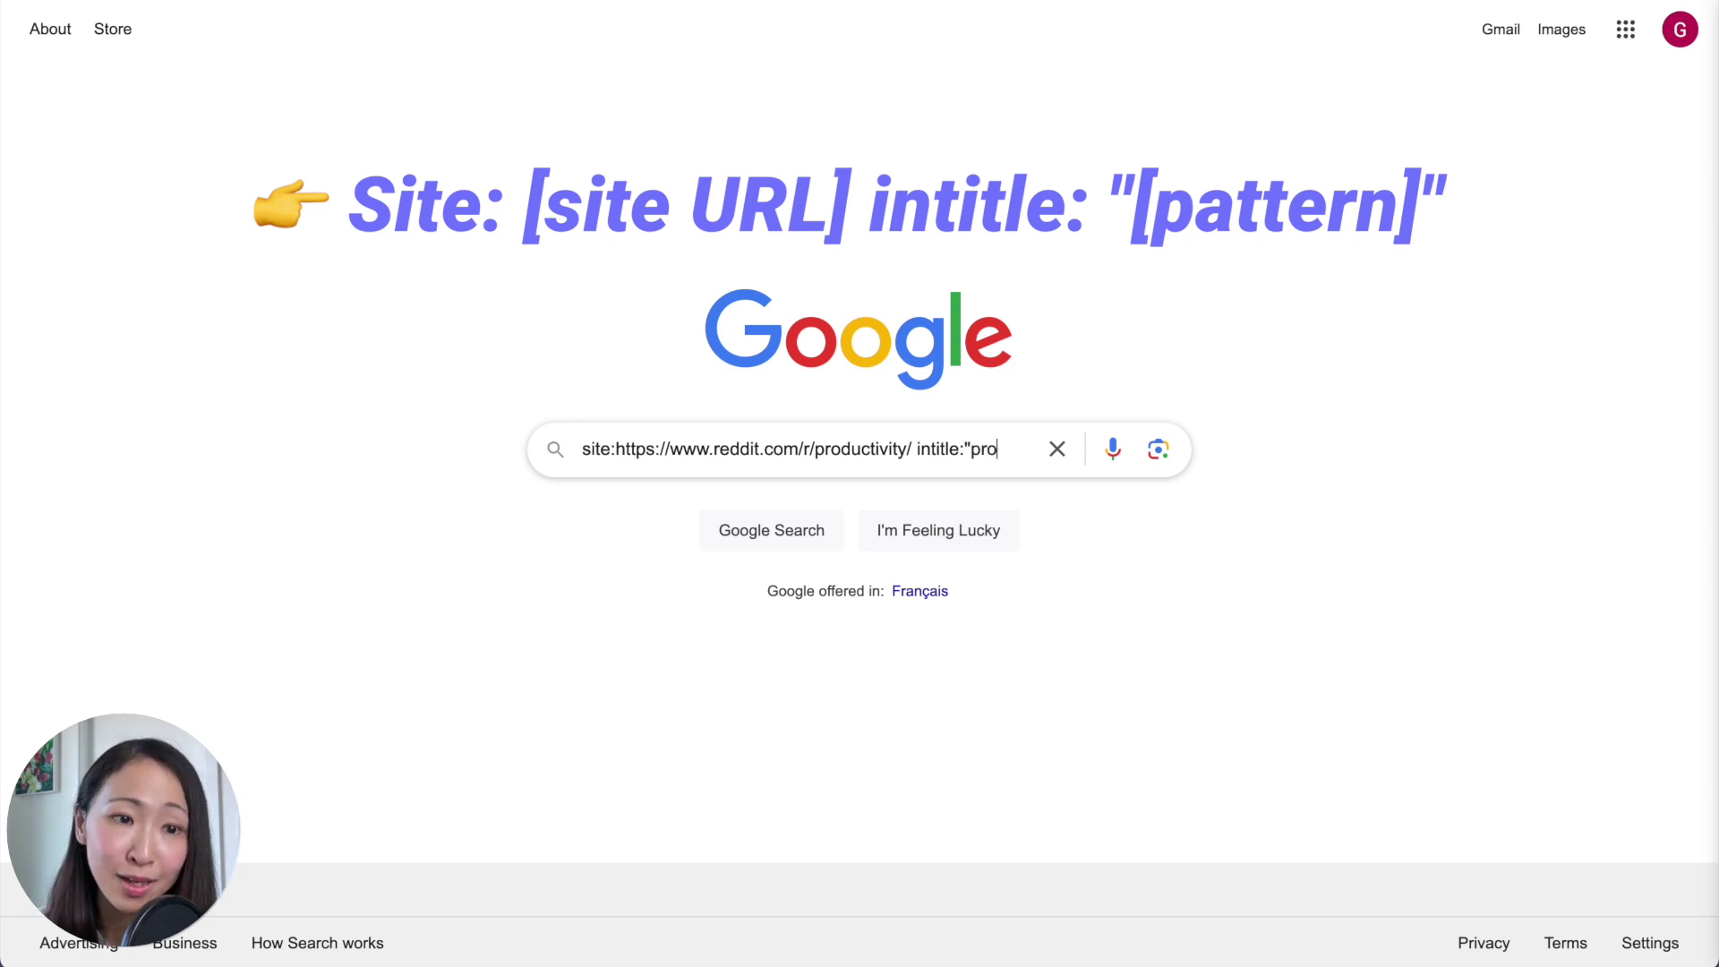
type("crastination\"")
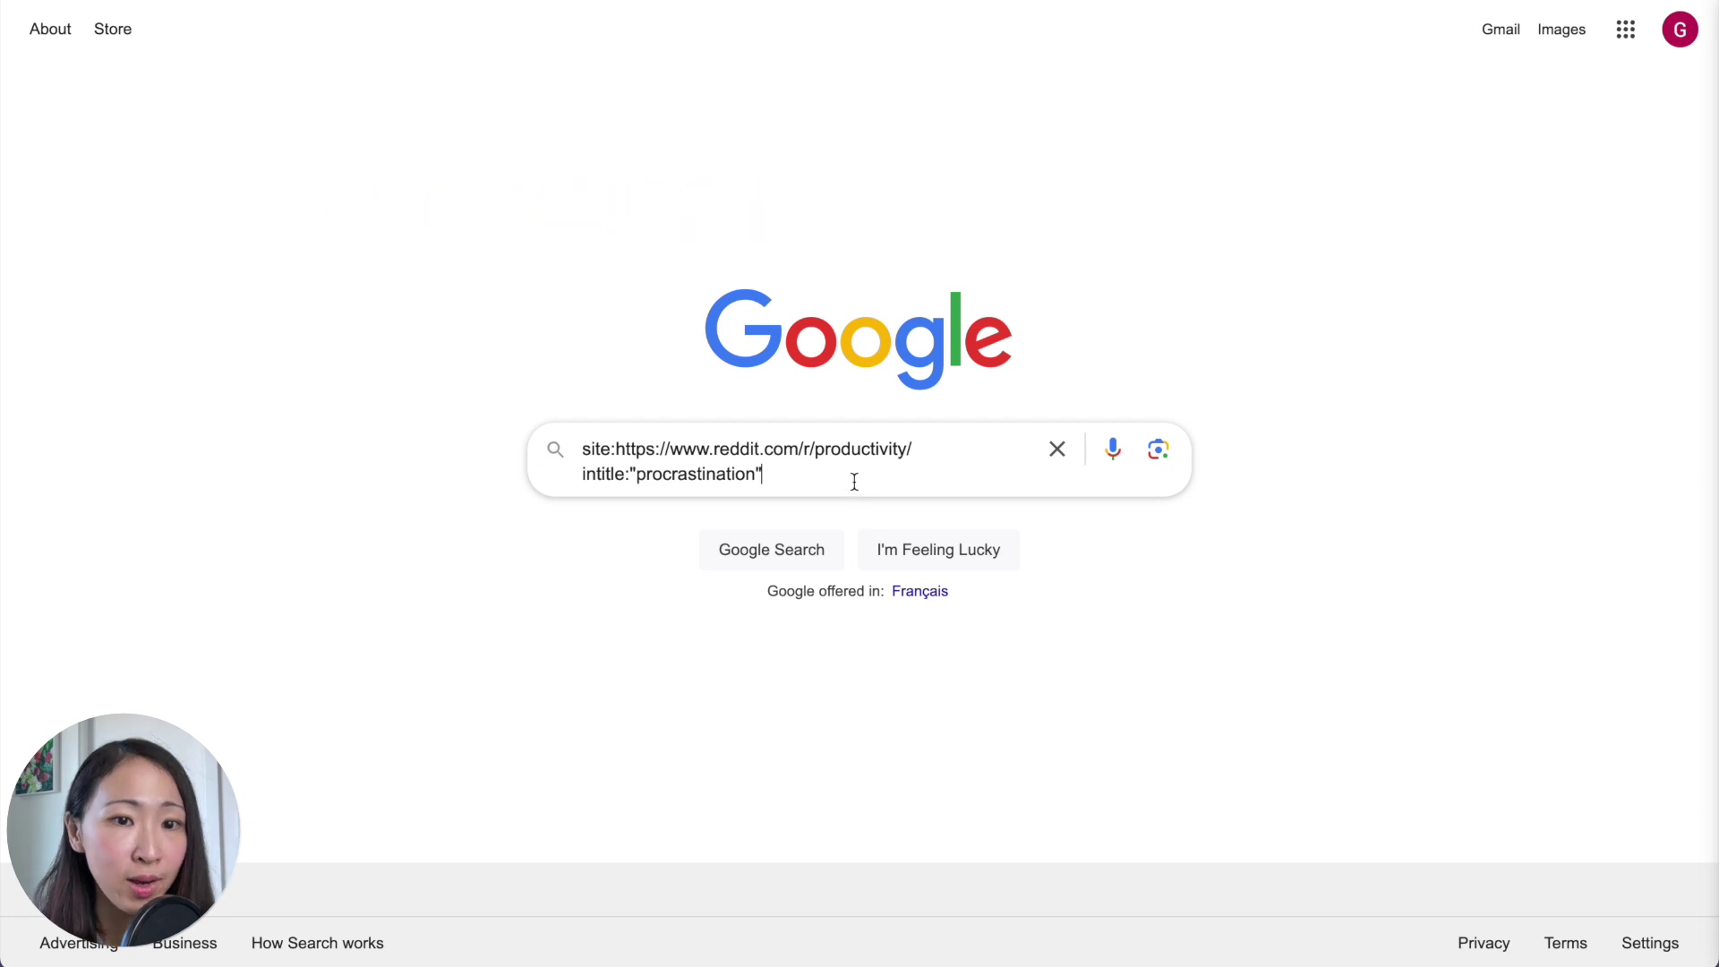
key("Return")
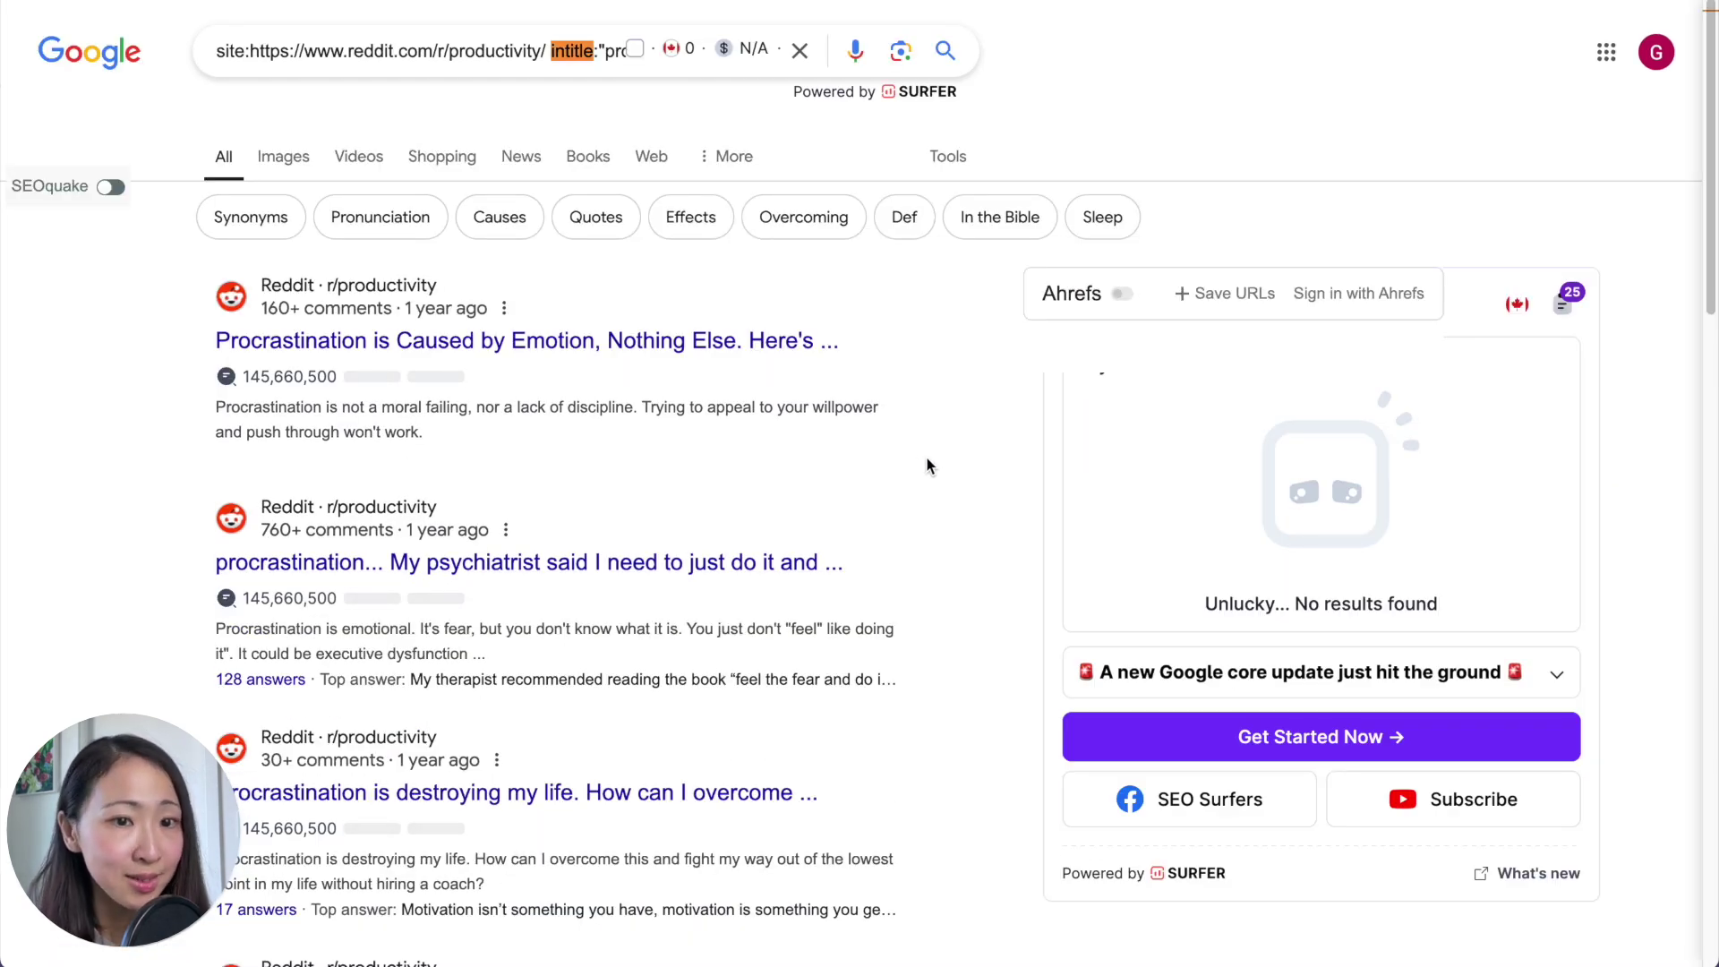
- Limit the procrastination results to the past year and scroll through them
left_click(948, 158)
left_click(285, 278)
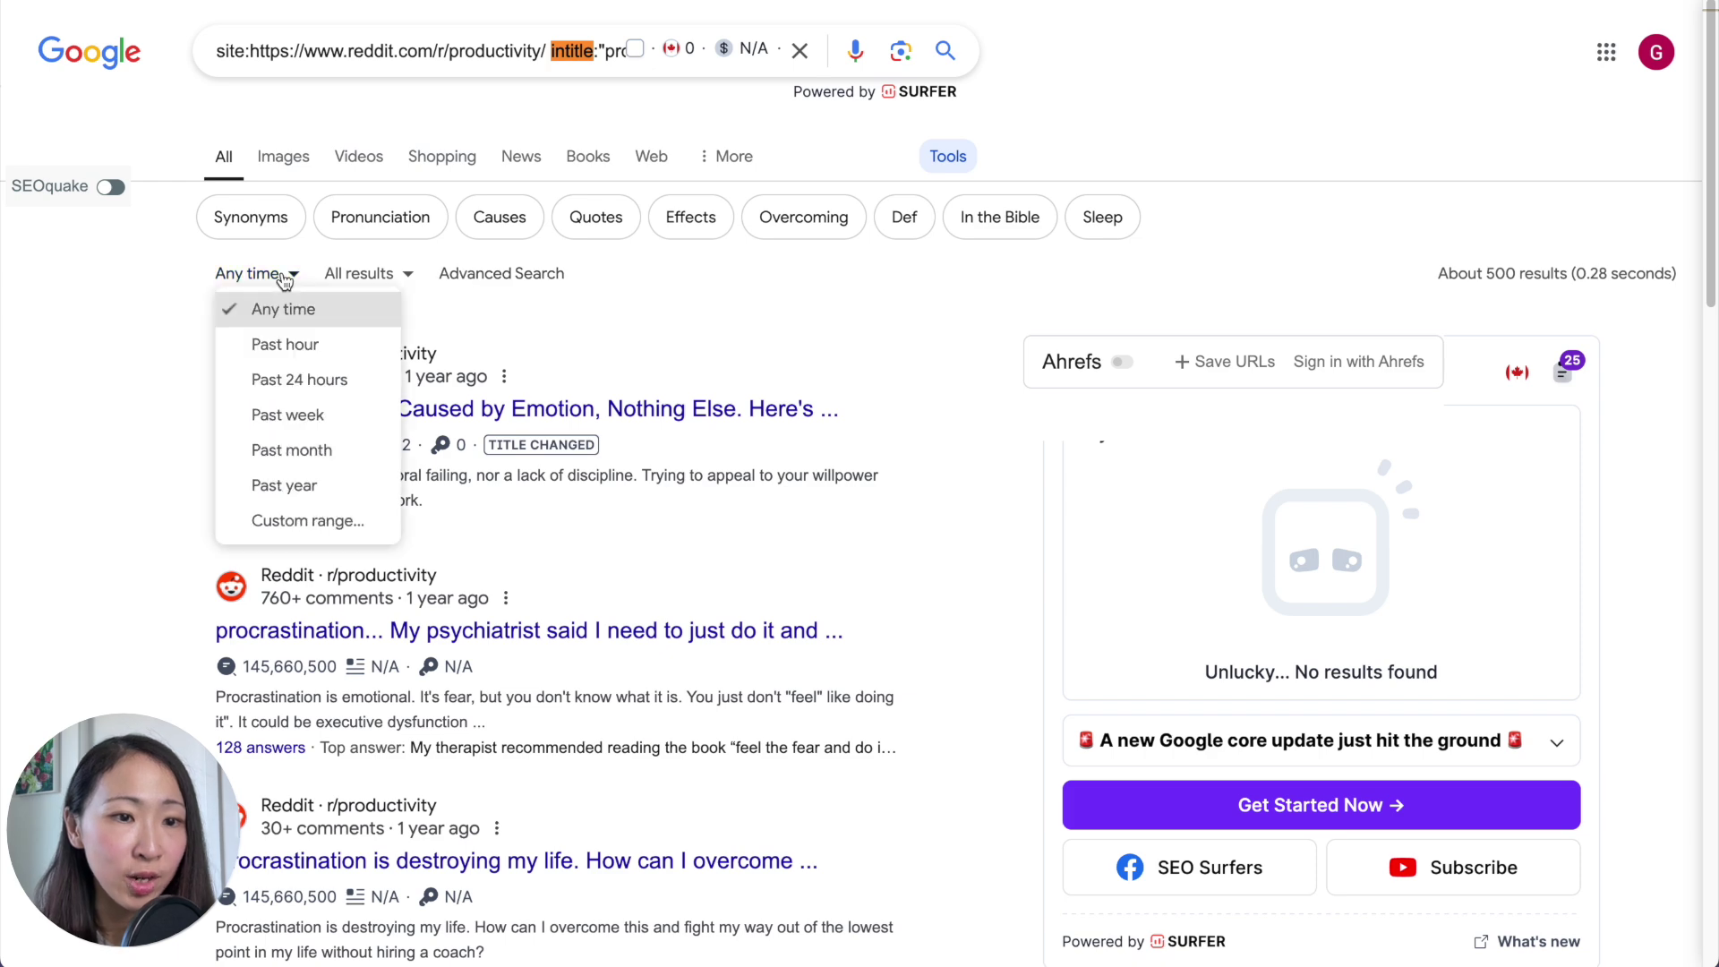
left_click(273, 484)
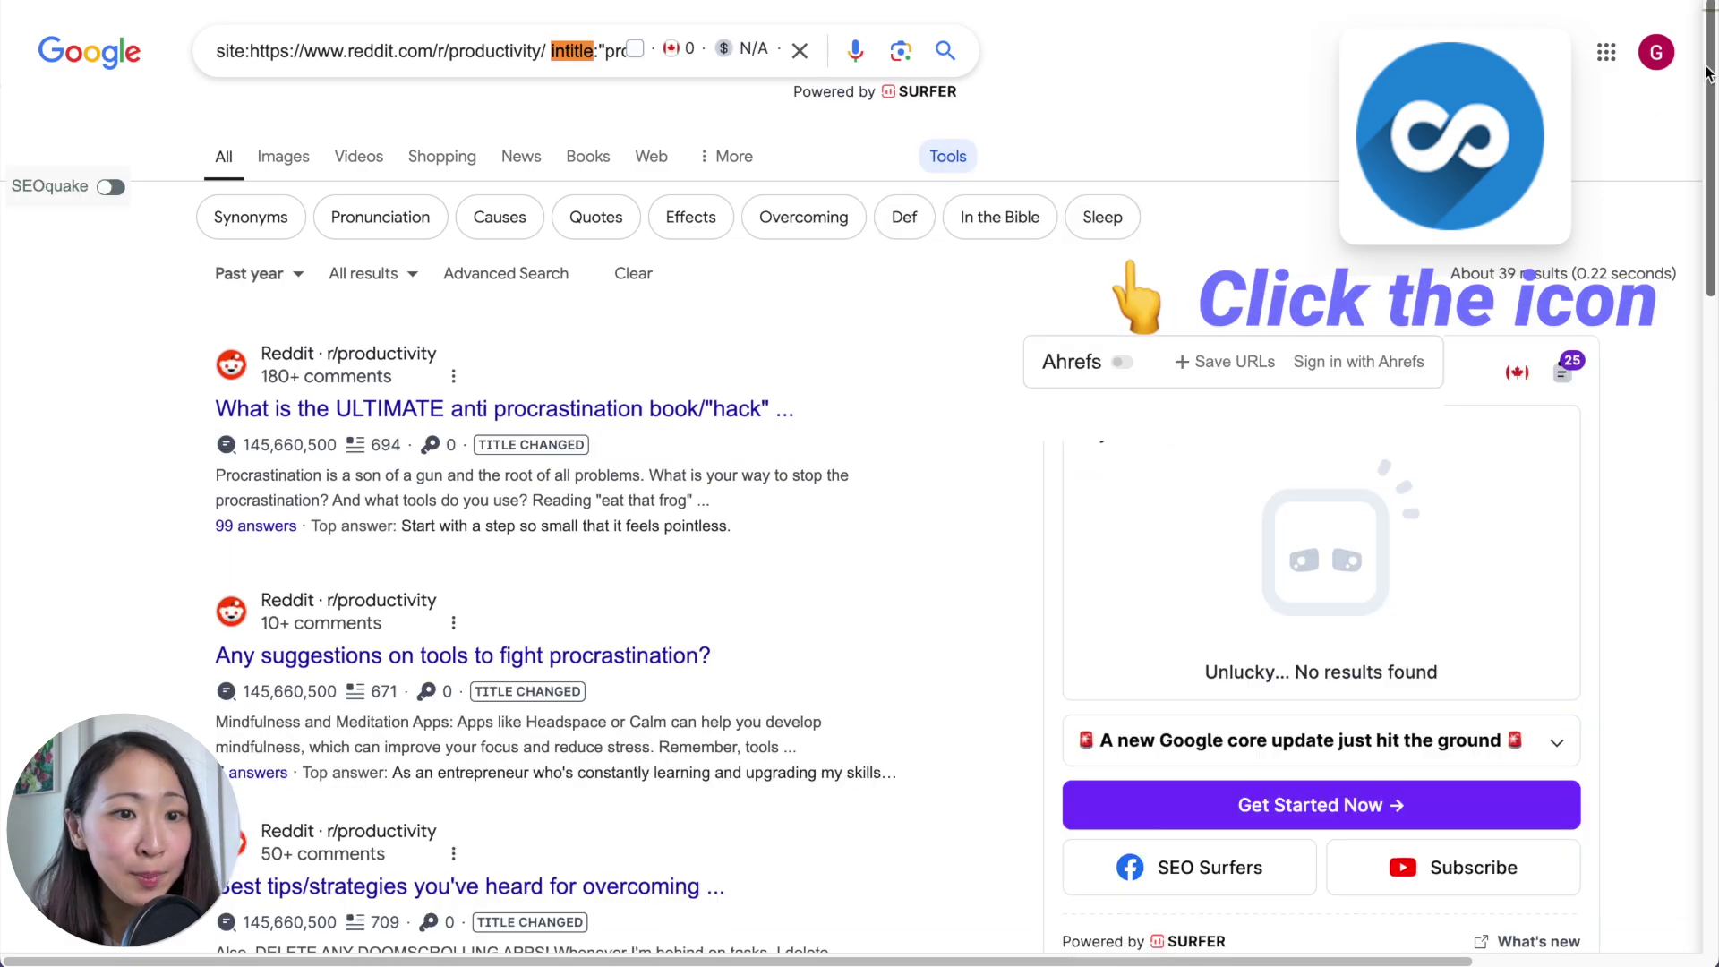
scroll(1708, 73, "down", 20)
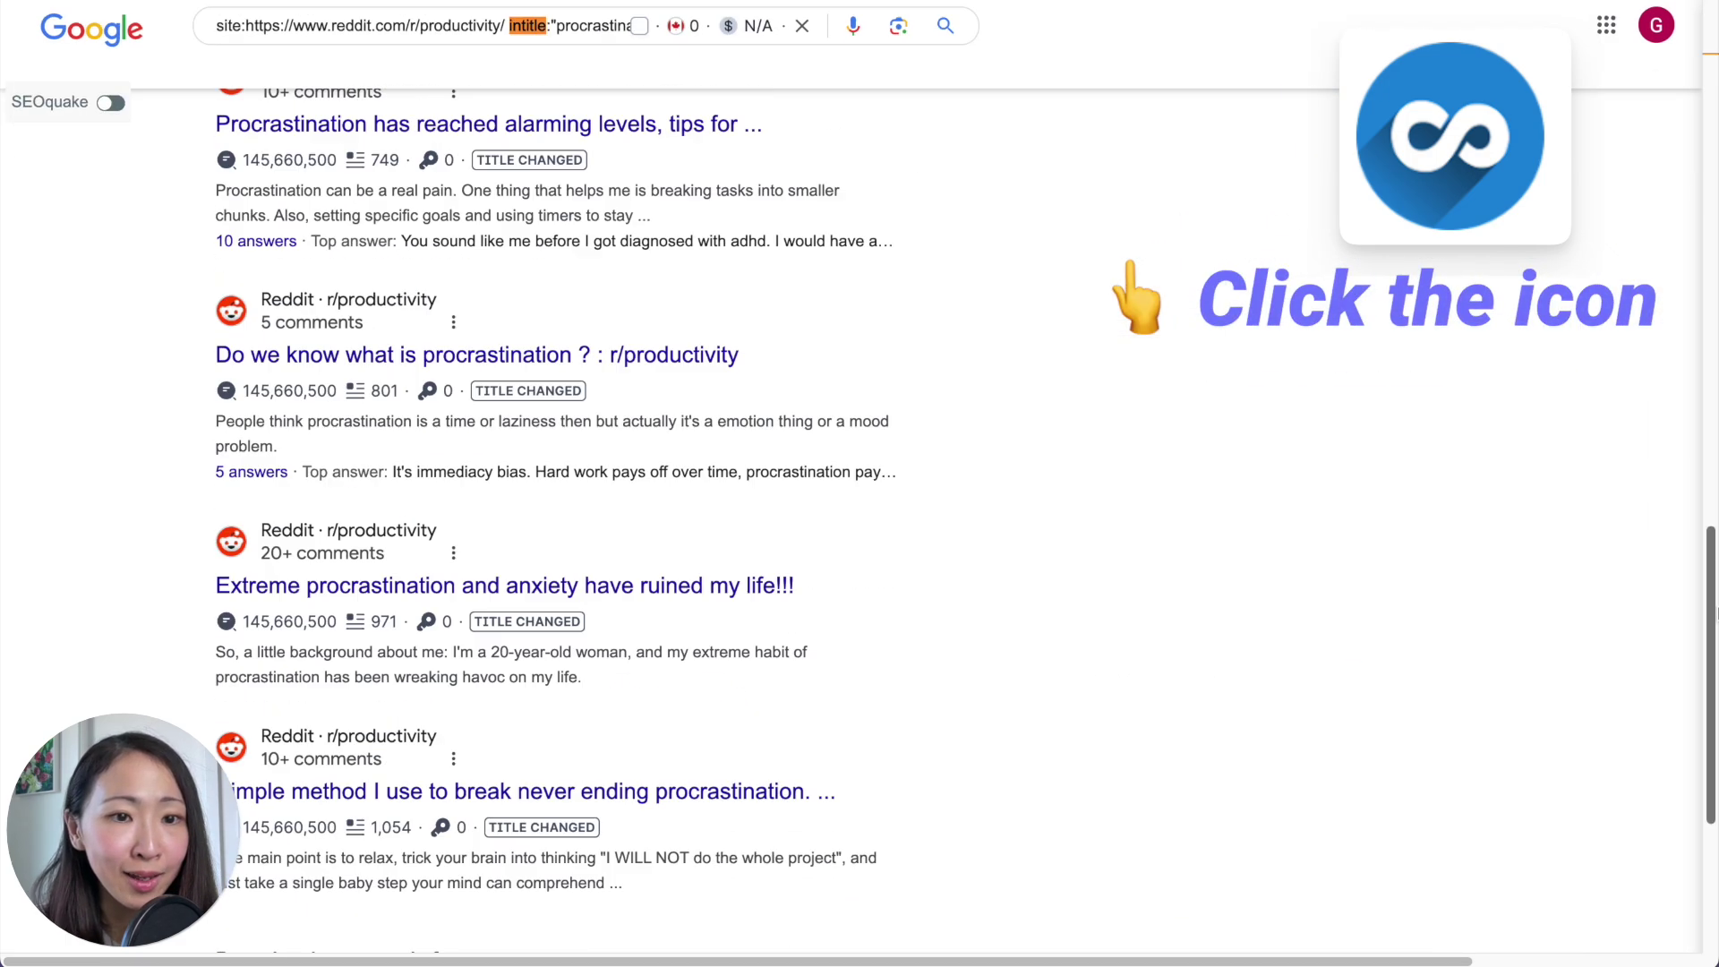
scroll(1425, 792, "down", 2)
scroll(1426, 793, "down", 20)
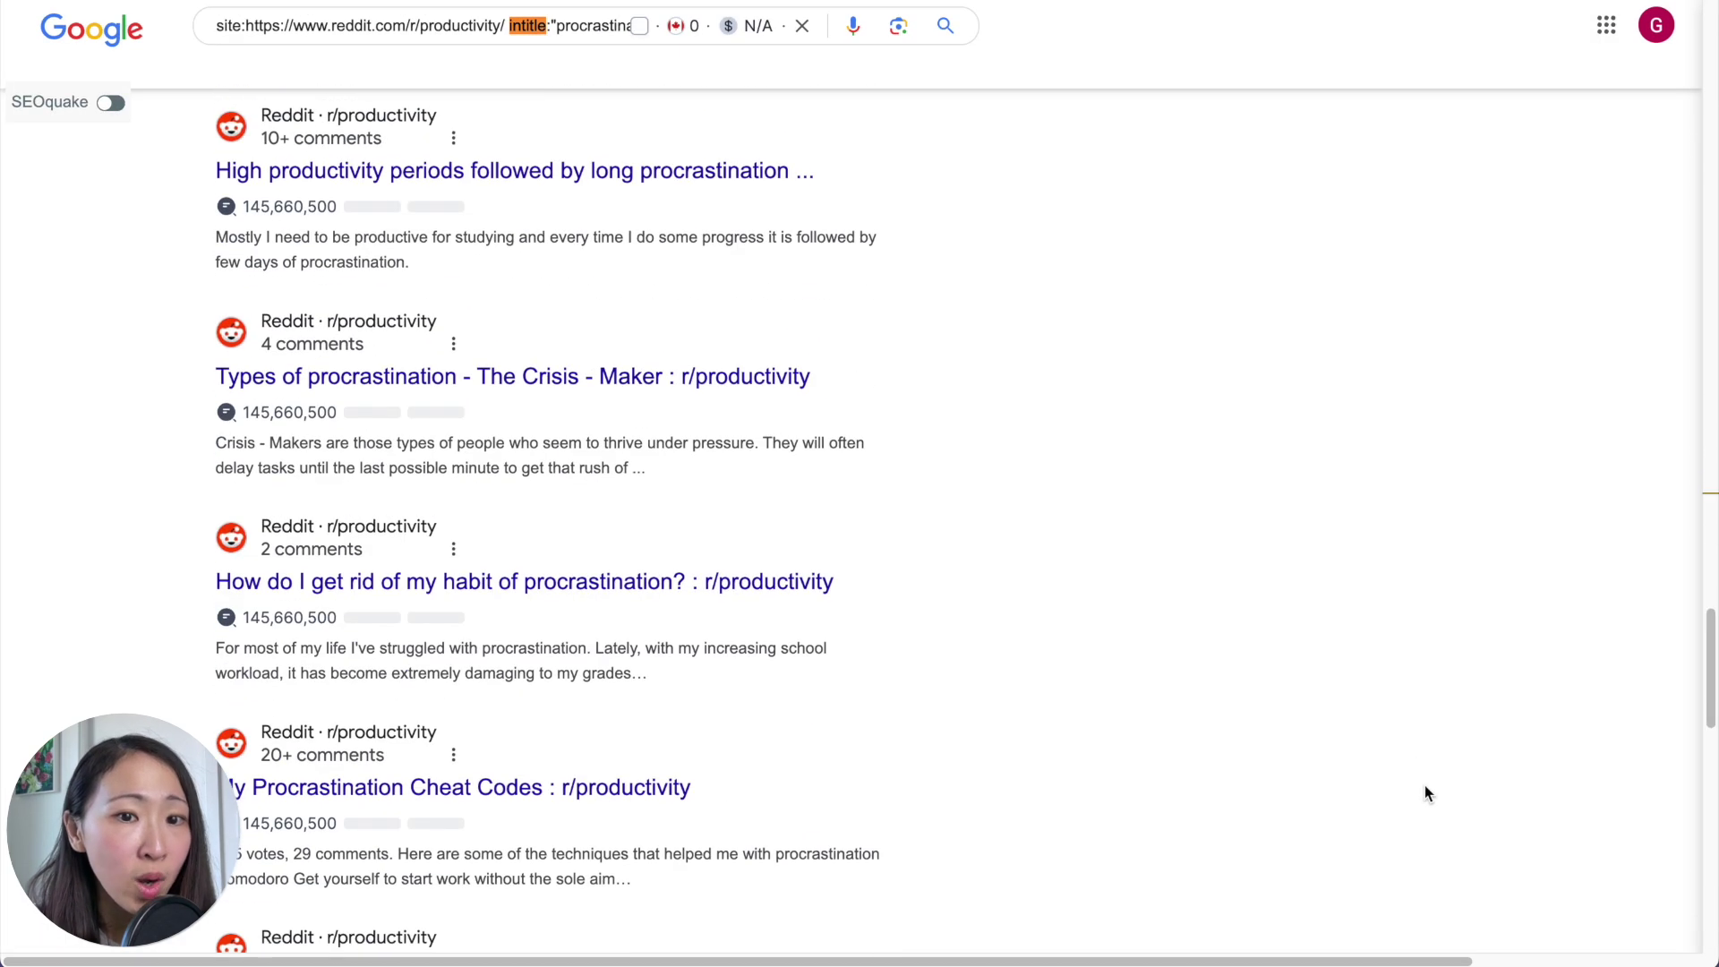
scroll(1051, 605, "up", 20)
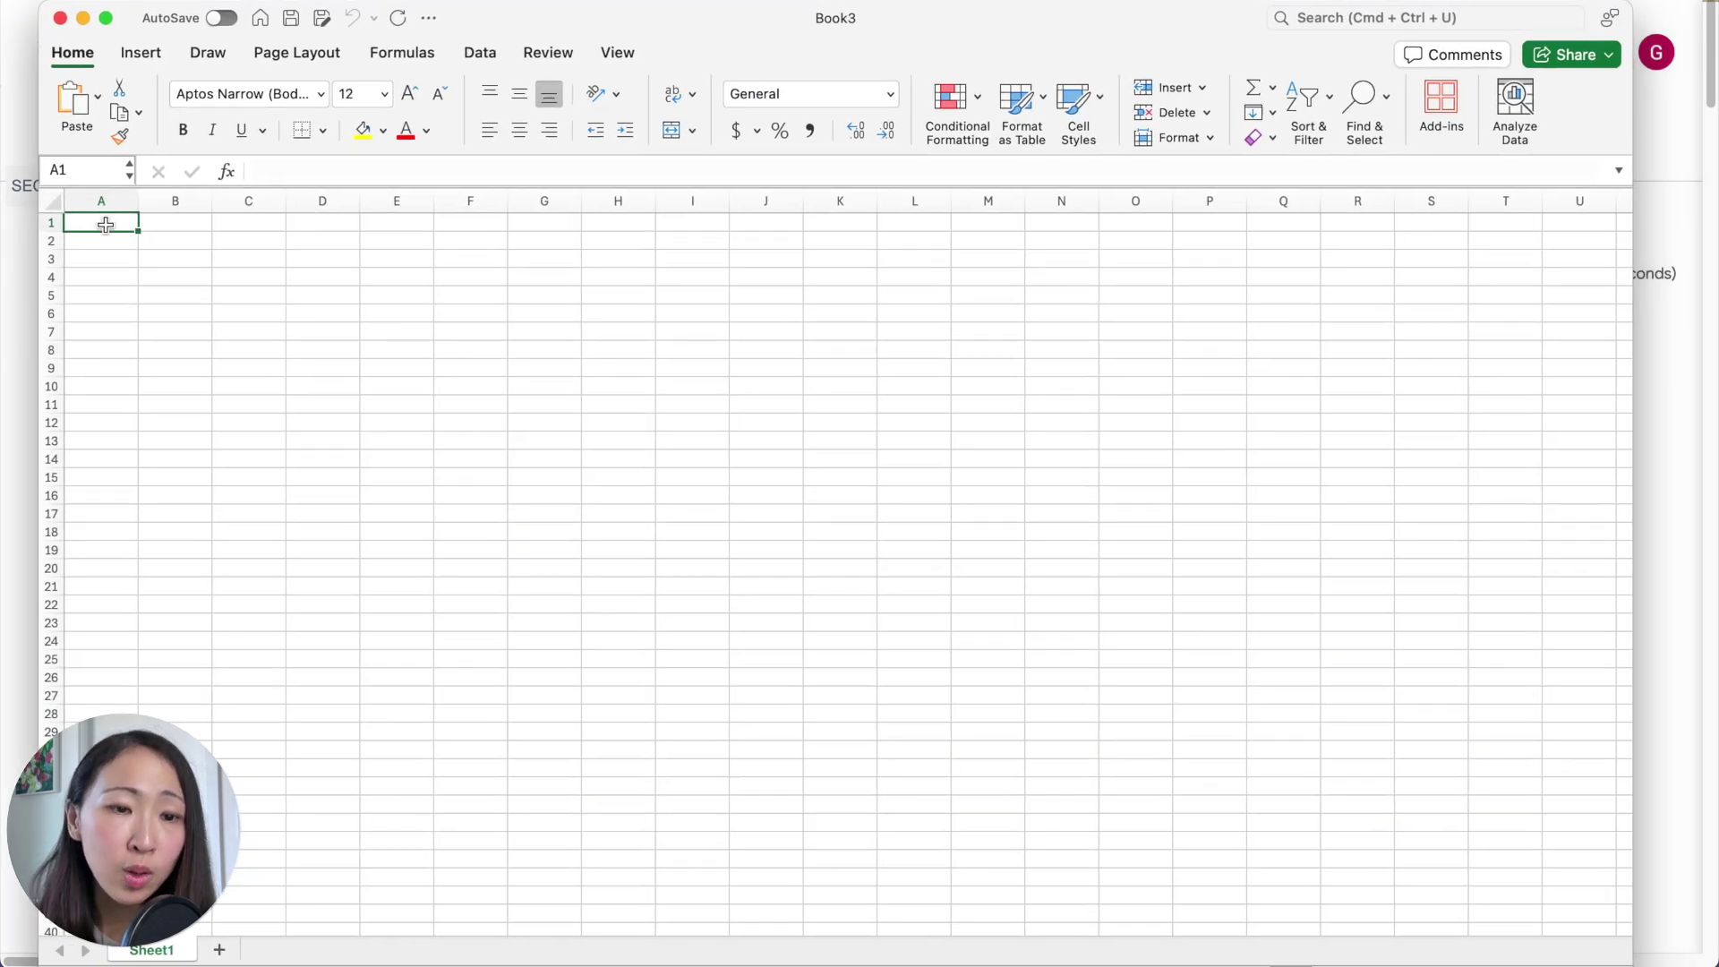
- Paste the results into Excel and widen the Title column to read the post titles
key("super+v")
left_click_drag(433, 212, 845, 211)
left_click(832, 202)
left_click(621, 276)
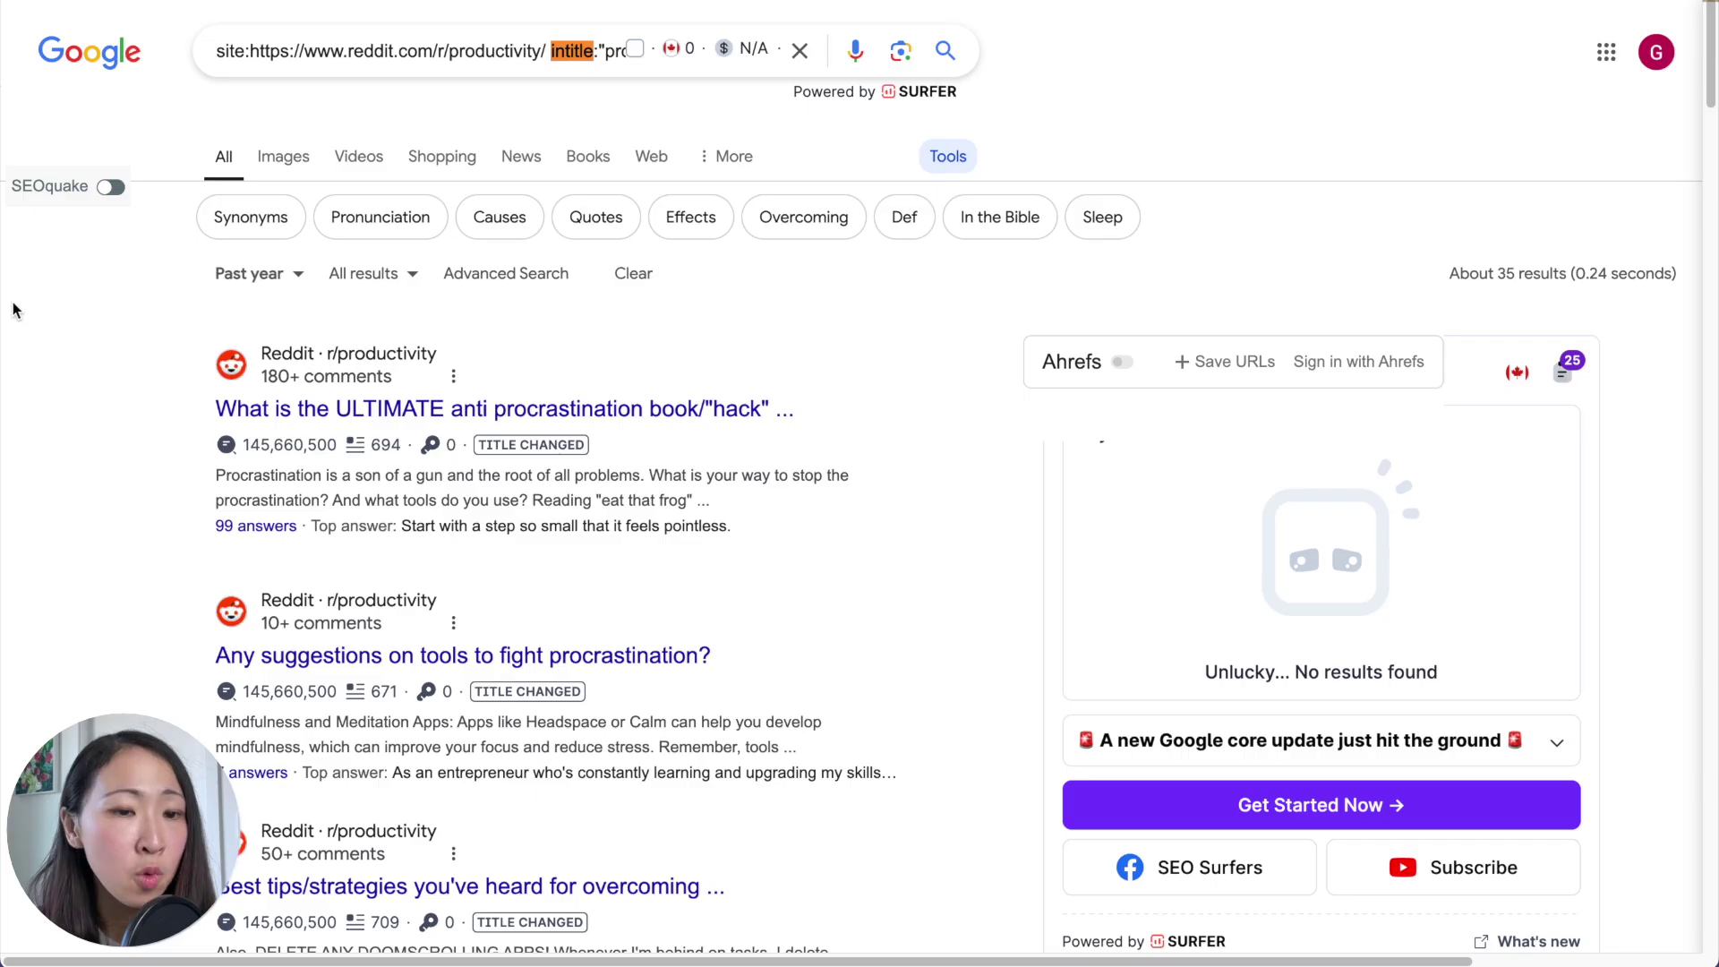
left_click(17, 311)
double_click(437, 79)
- Change the title filter to intitle:"How to", rerun the search, and scroll through the threads
type("How to")
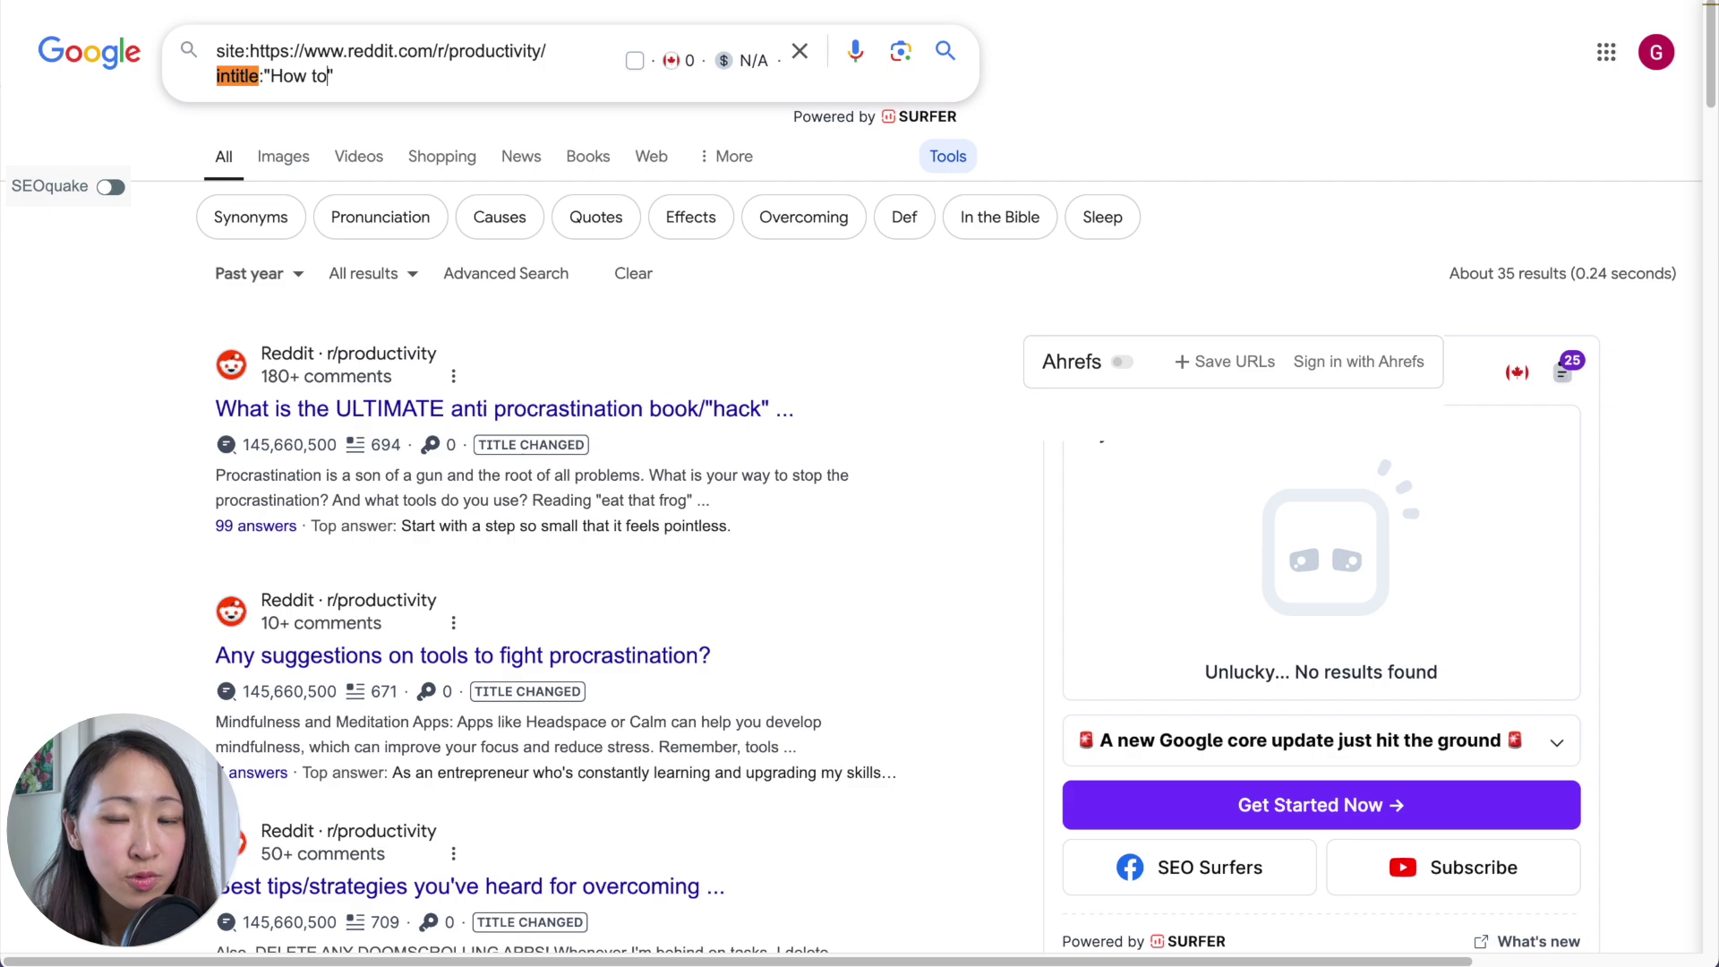
left_click(946, 51)
scroll(975, 408, "down", 5)
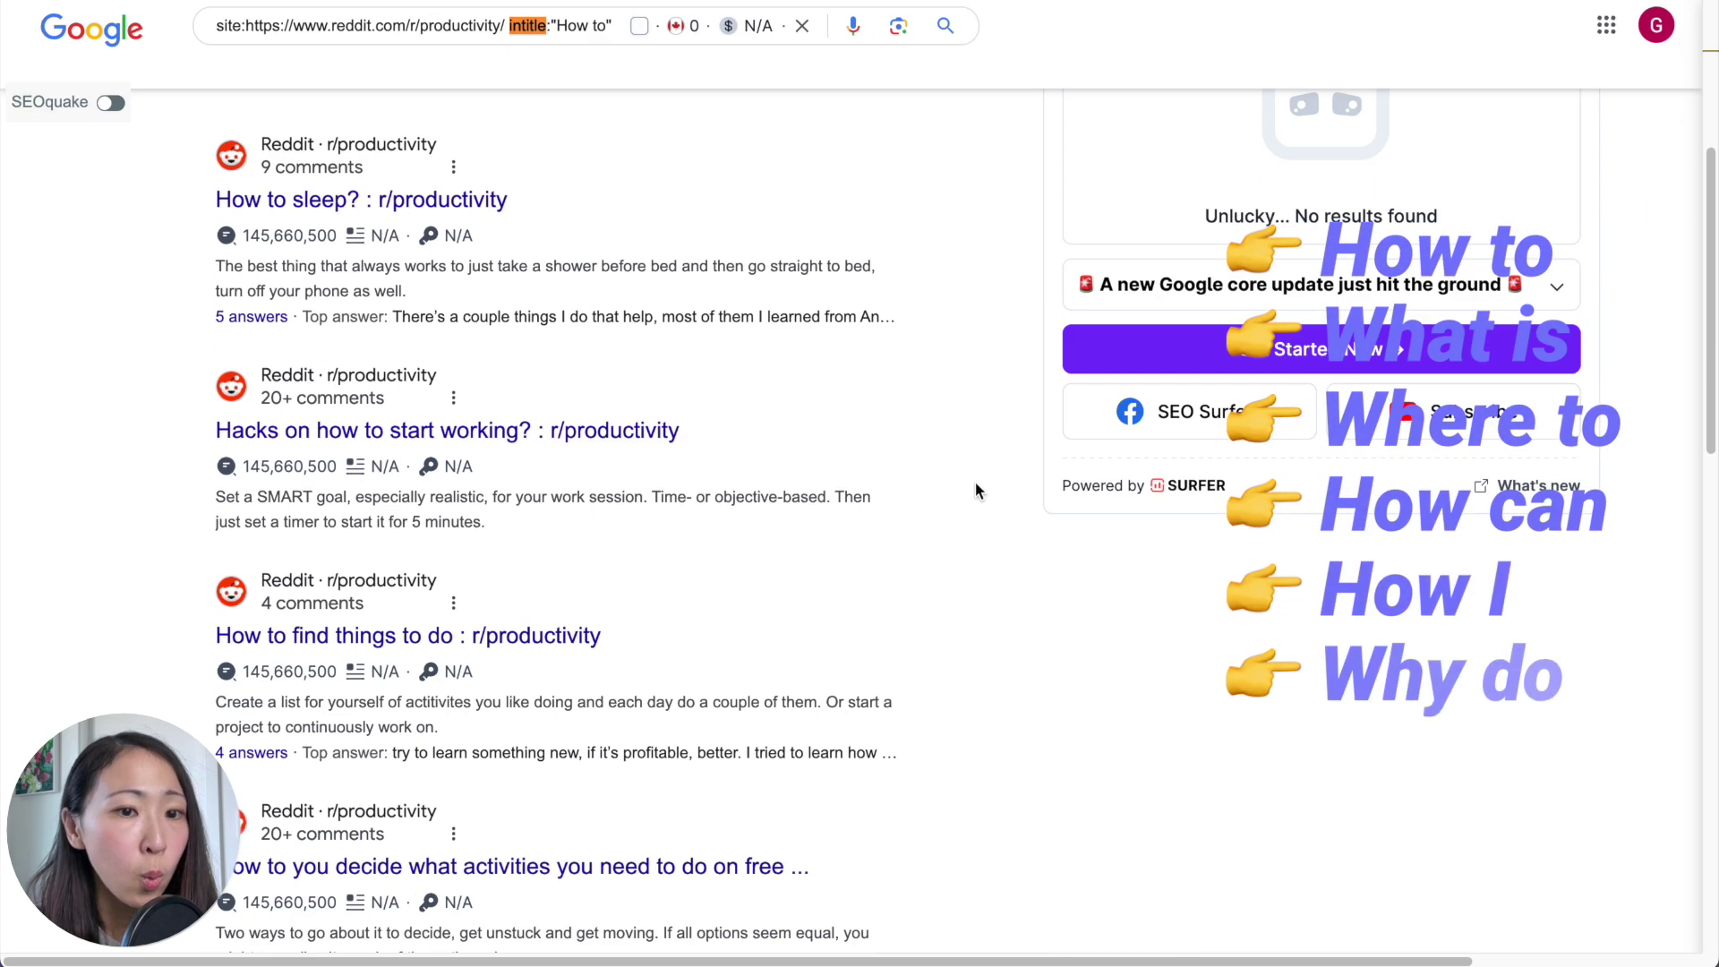
scroll(976, 407, "down", 20)
scroll(1035, 570, "down", 20)
scroll(1035, 564, "down", 20)
scroll(1034, 570, "down", 20)
scroll(986, 632, "down", 20)
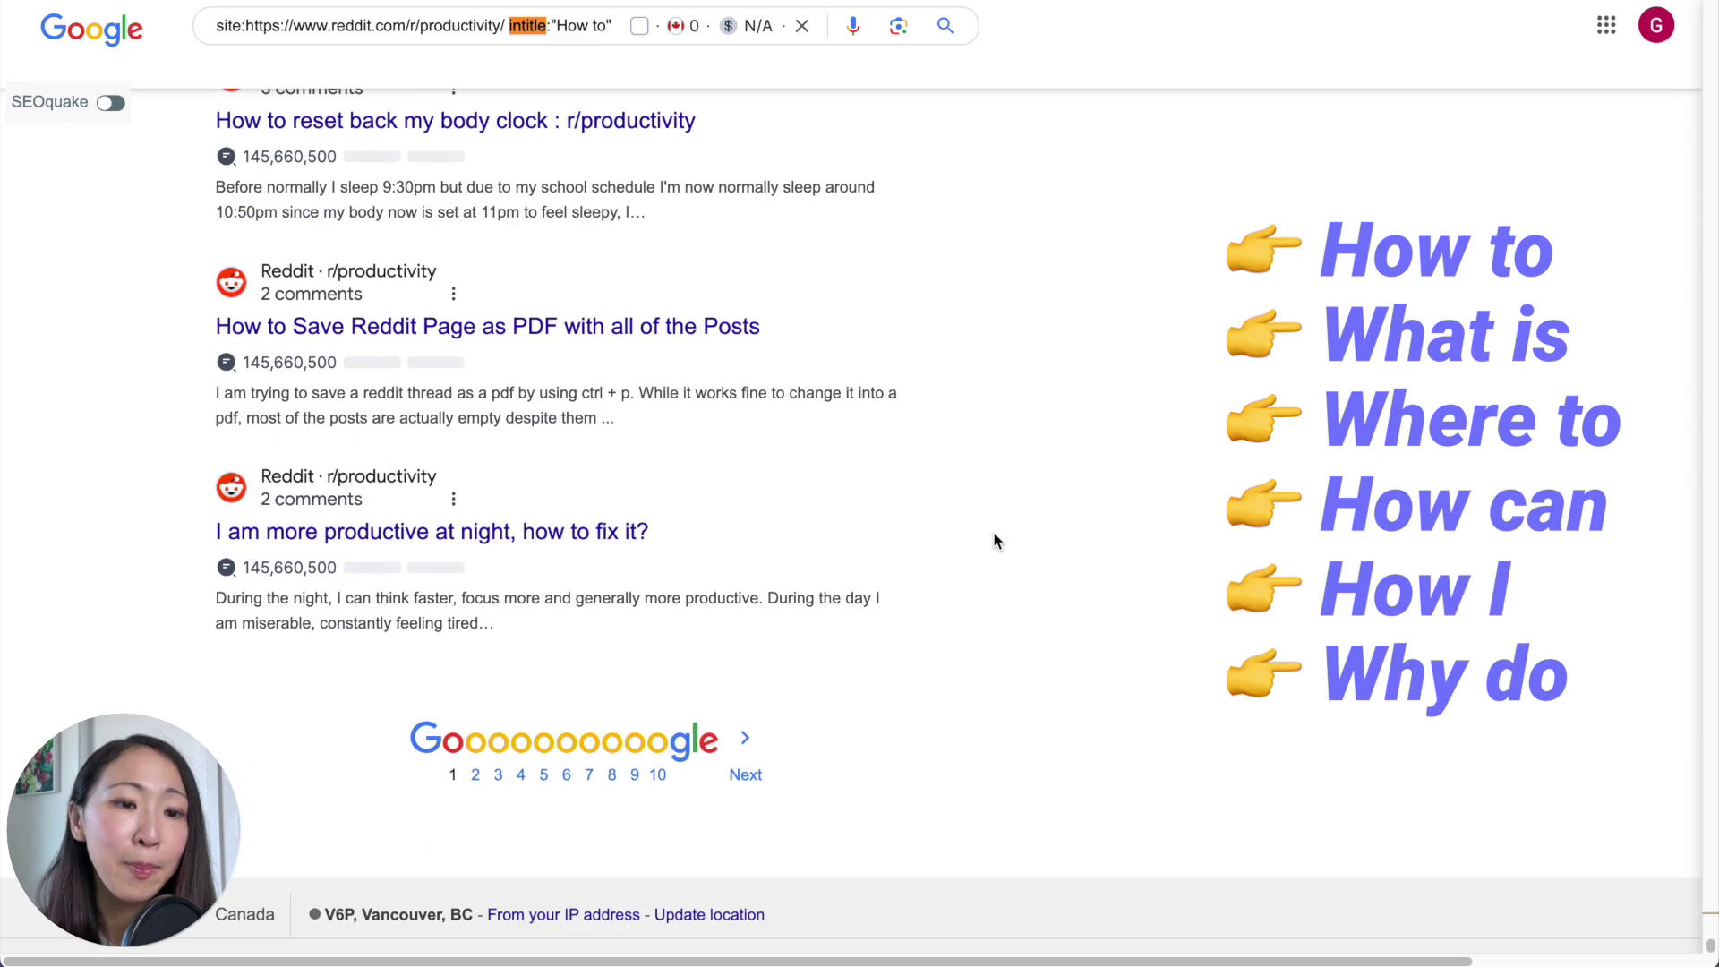
- Add the "How to" results to the sheet and delete the SERP Feature rows at the bottom
key("super+Tab")
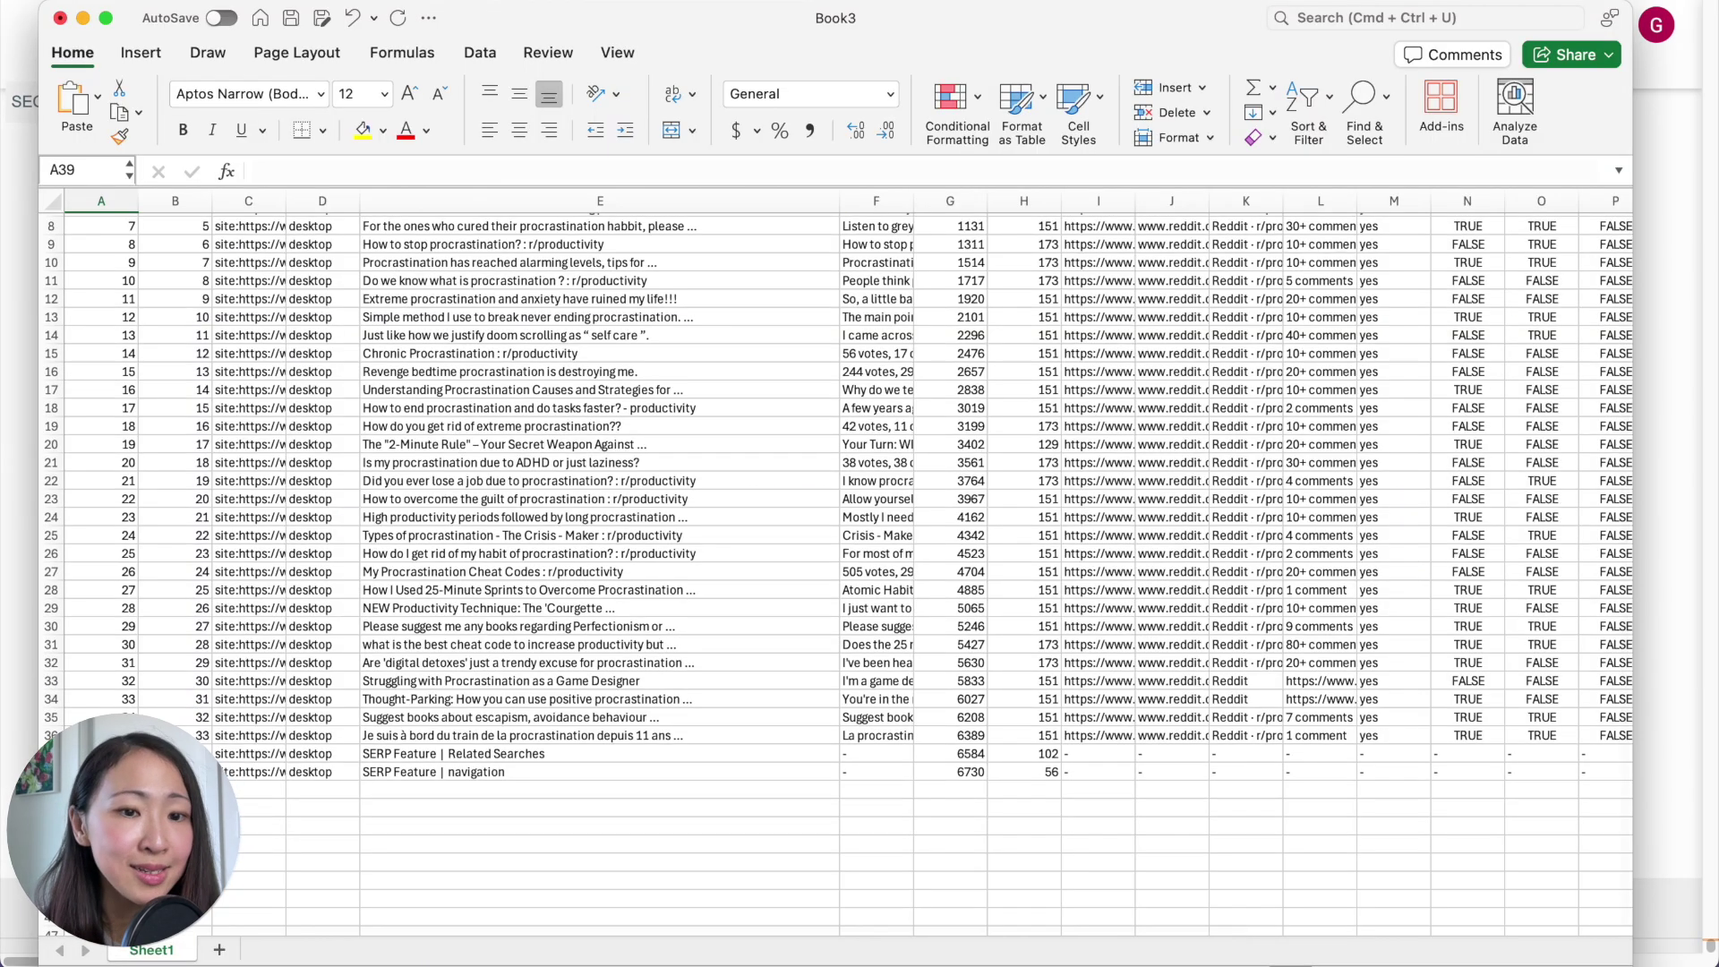
right_click(89, 626)
left_click(72, 694)
left_click(51, 753)
left_click(51, 807, "shift")
right_click(51, 787)
left_click(90, 776)
- Delete the SERP Feature rows 2 and 3 at the top of the sheet
scroll(90, 537, "up", 3)
left_click_drag(51, 241, 51, 259)
right_click(54, 258)
left_click(89, 409)
scroll(698, 627, "down", 15)
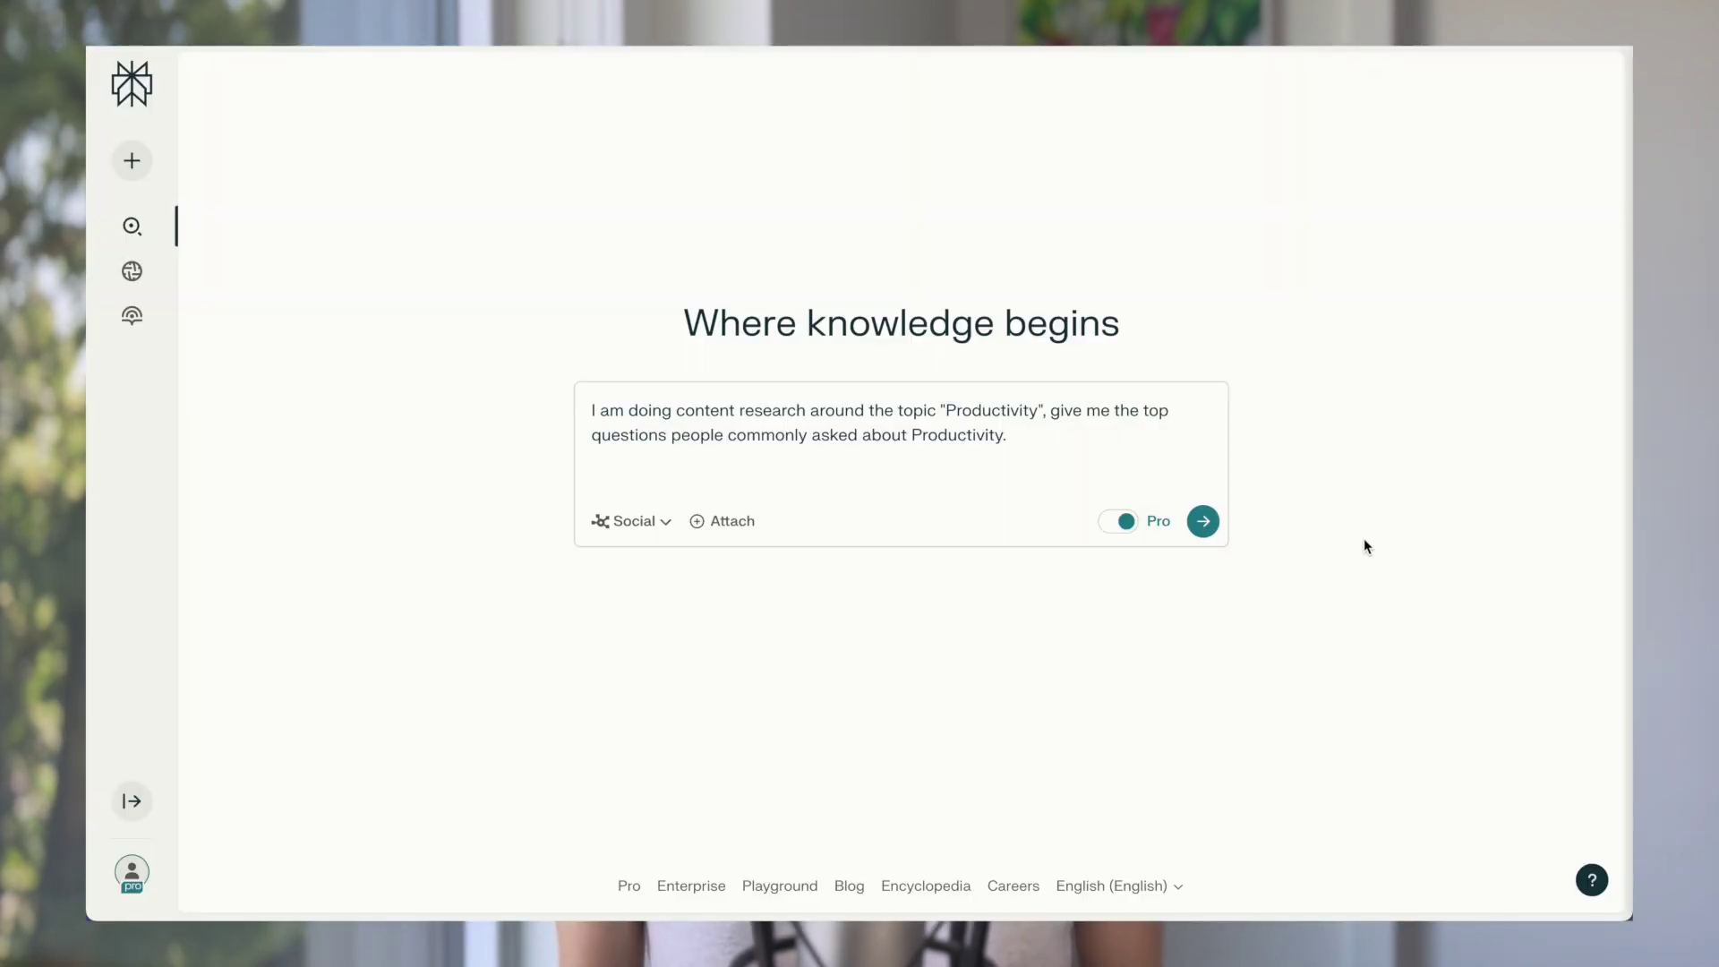
- Submit the Productivity content-research prompt in Perplexity and read the numbered list of questions
left_click(1210, 528)
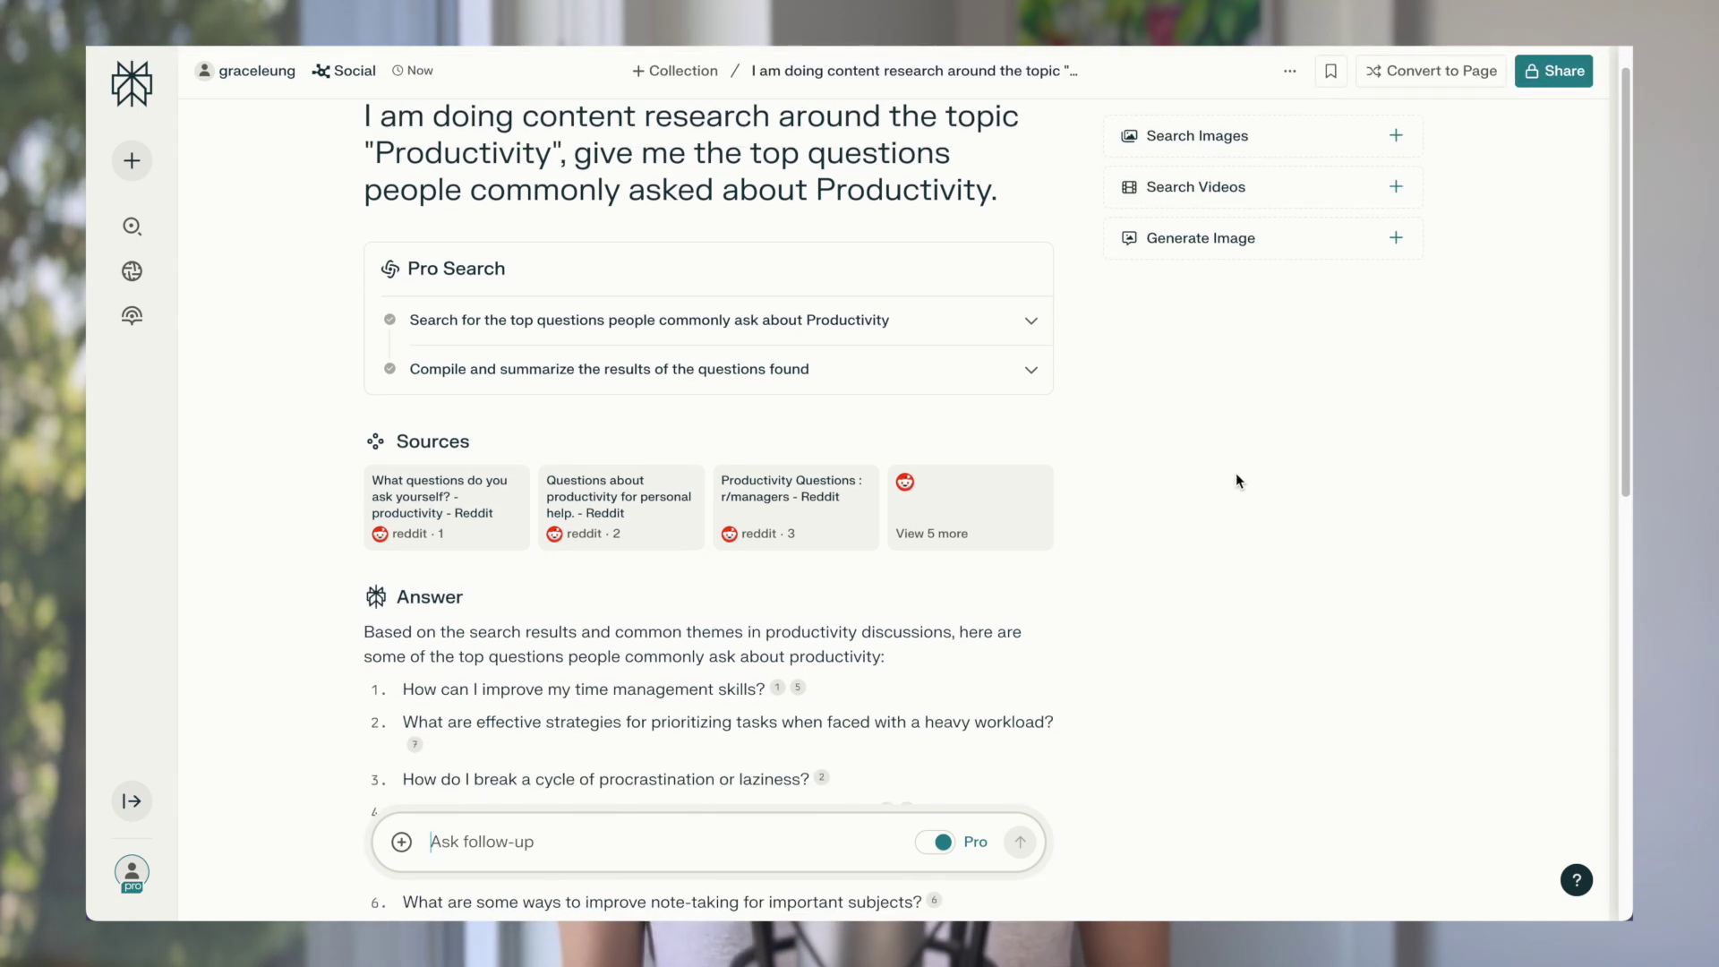
scroll(1235, 481, "down", 3)
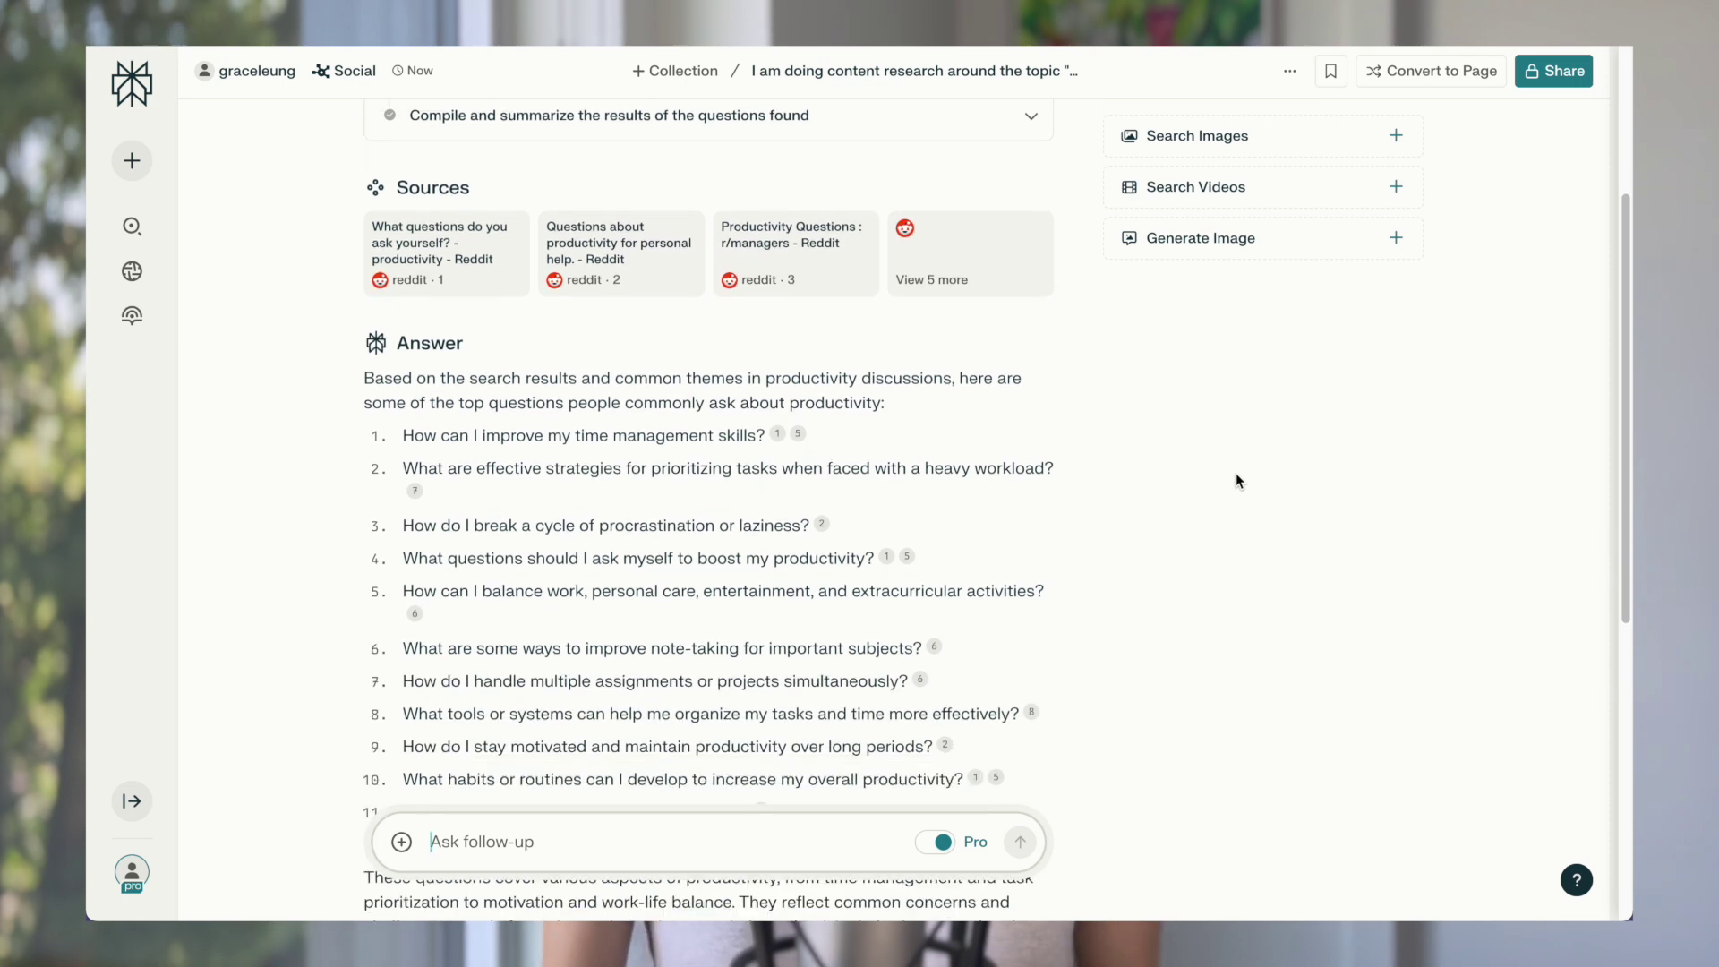
scroll(1235, 480, "down", 1)
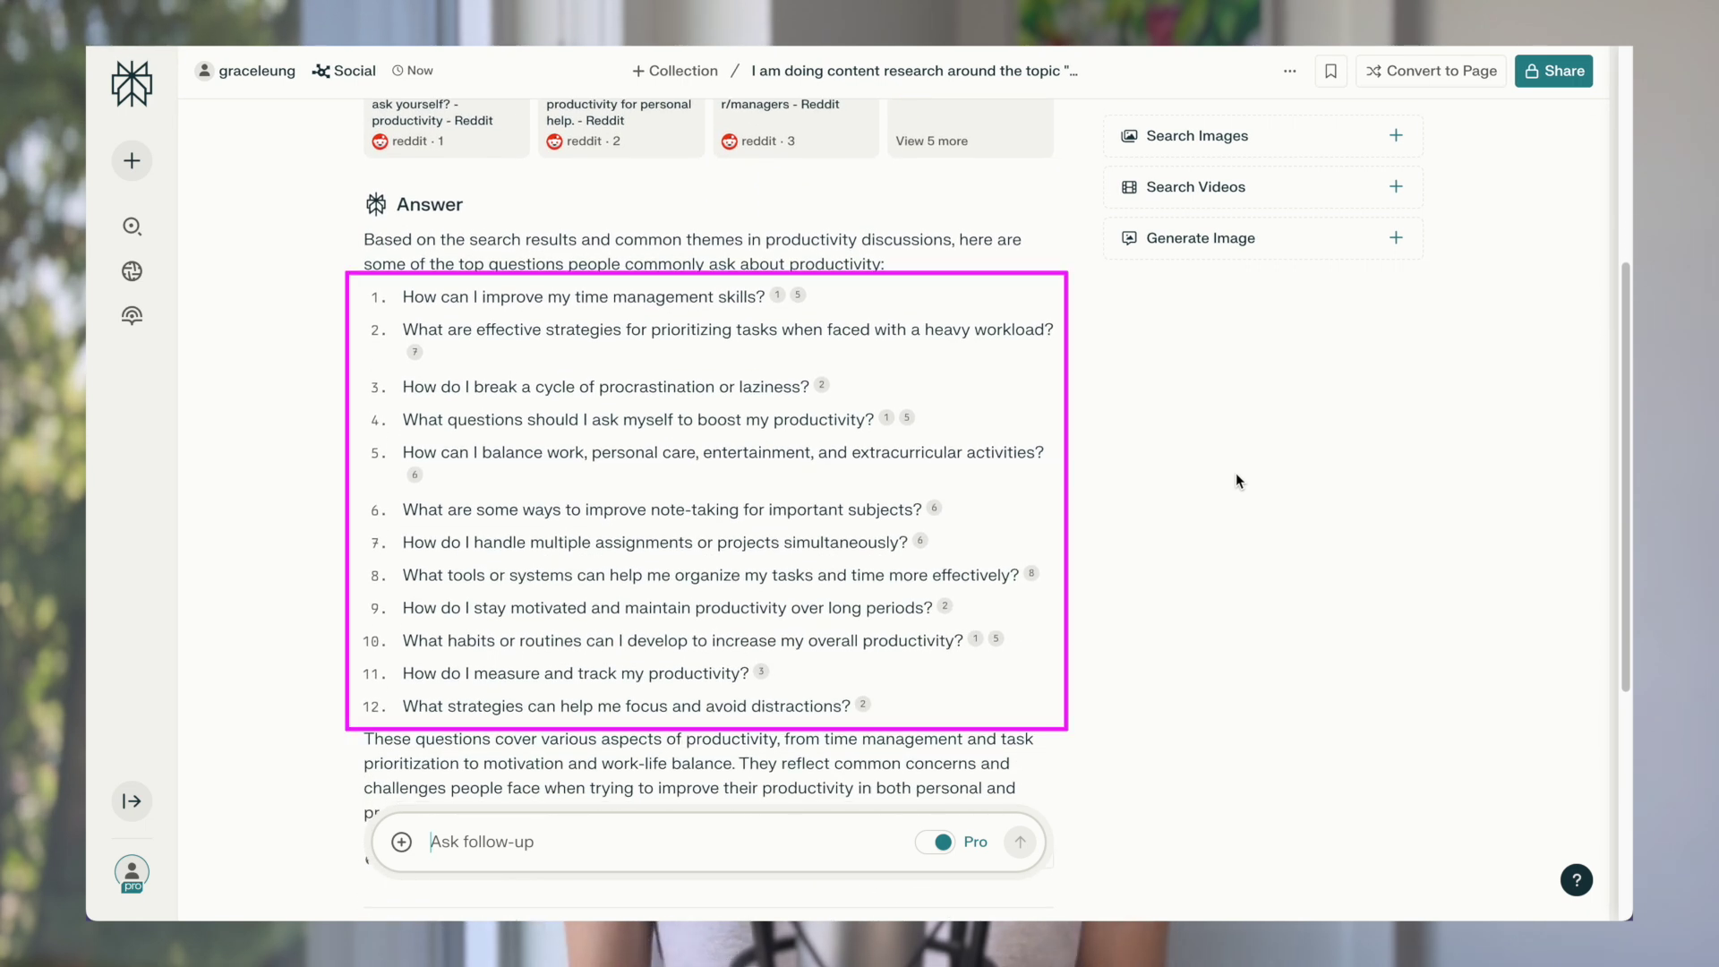
scroll(1236, 481, "down", 1)
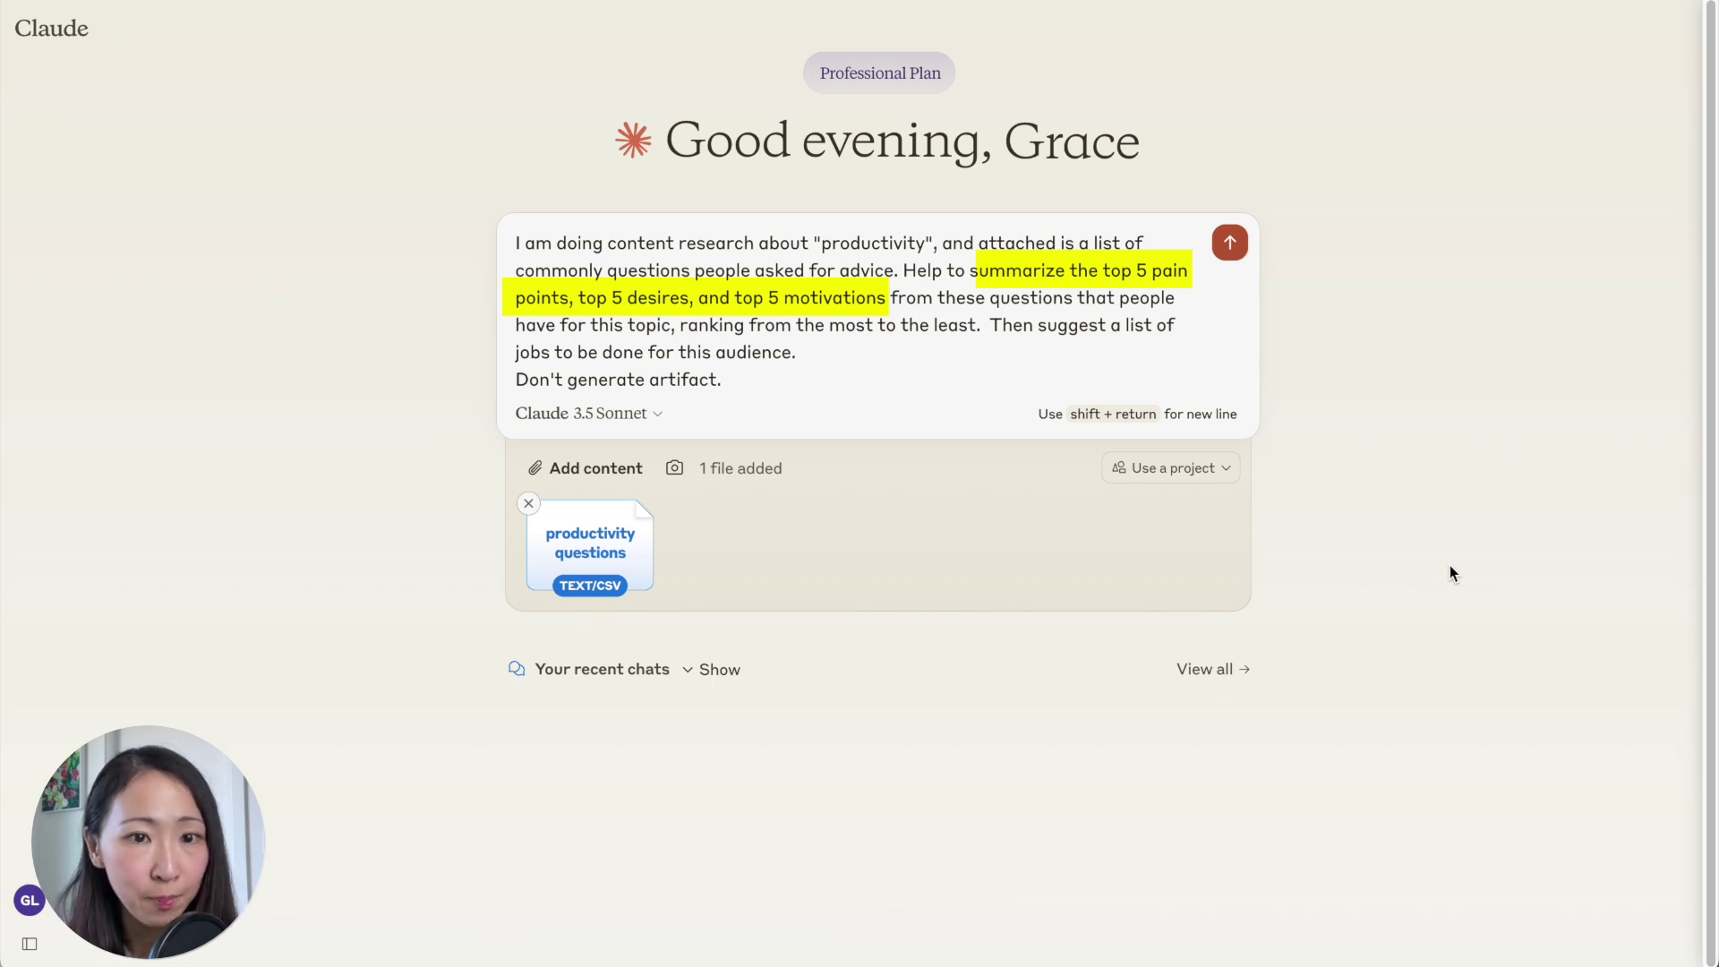
- Send the pain points, desires and motivations prompt with the questions CSV, and read Claude's reply
key("Return")
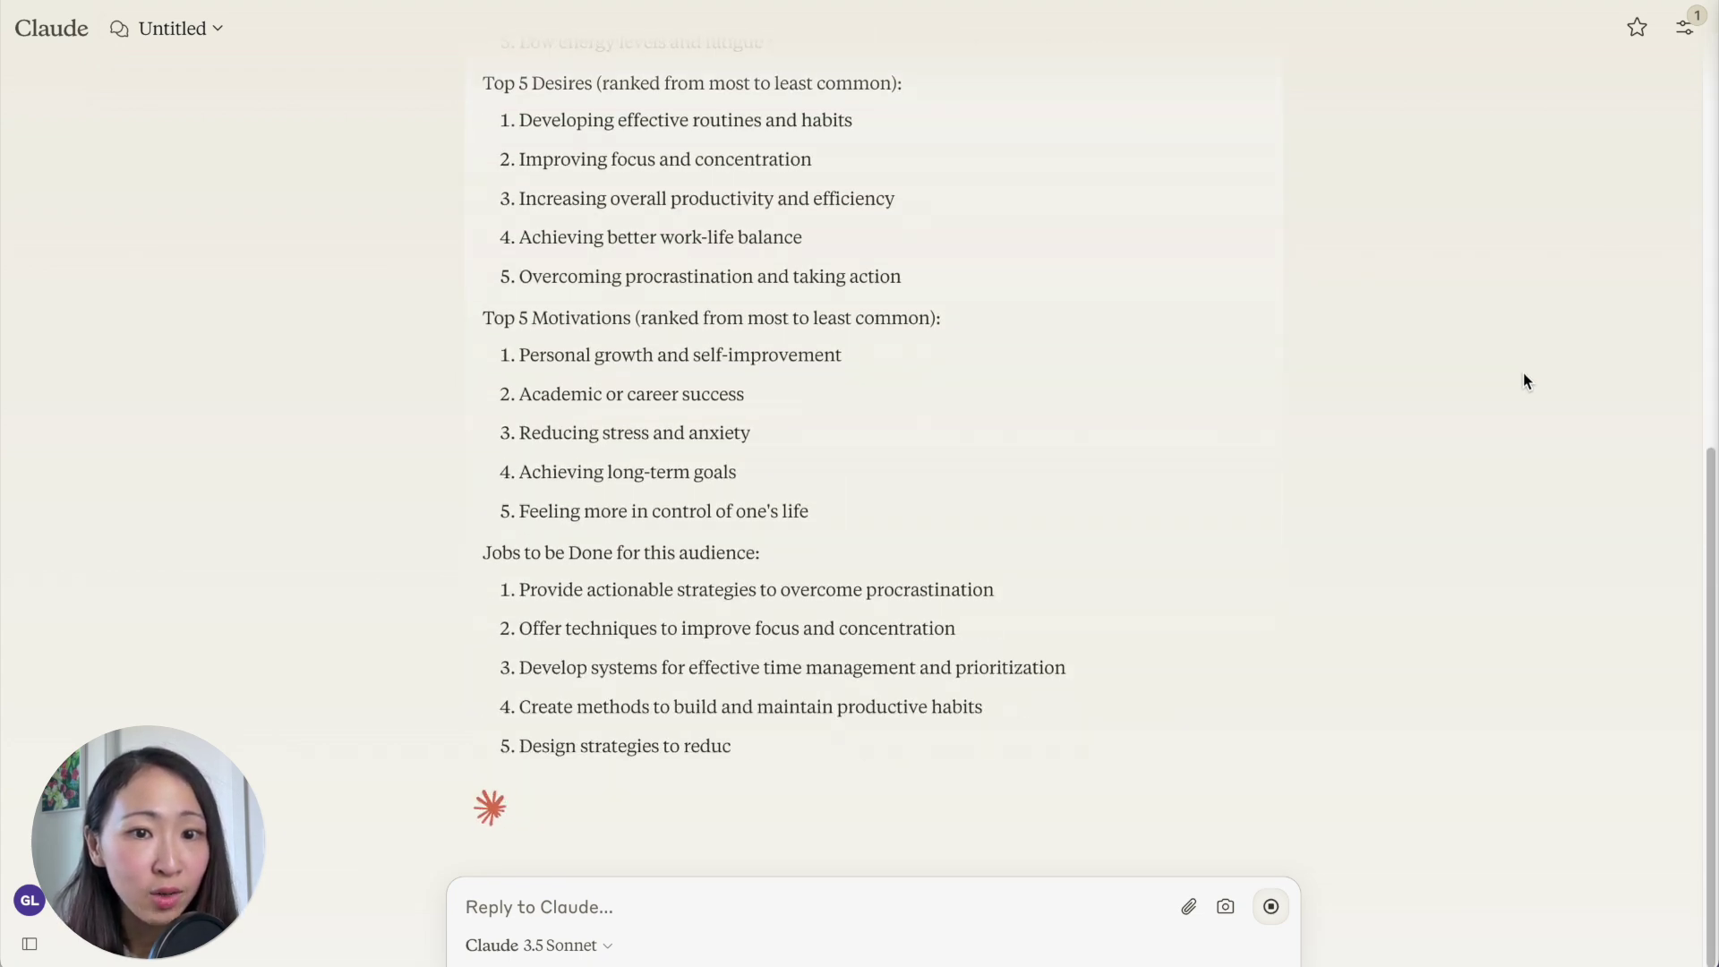
scroll(1525, 381, "up", 7)
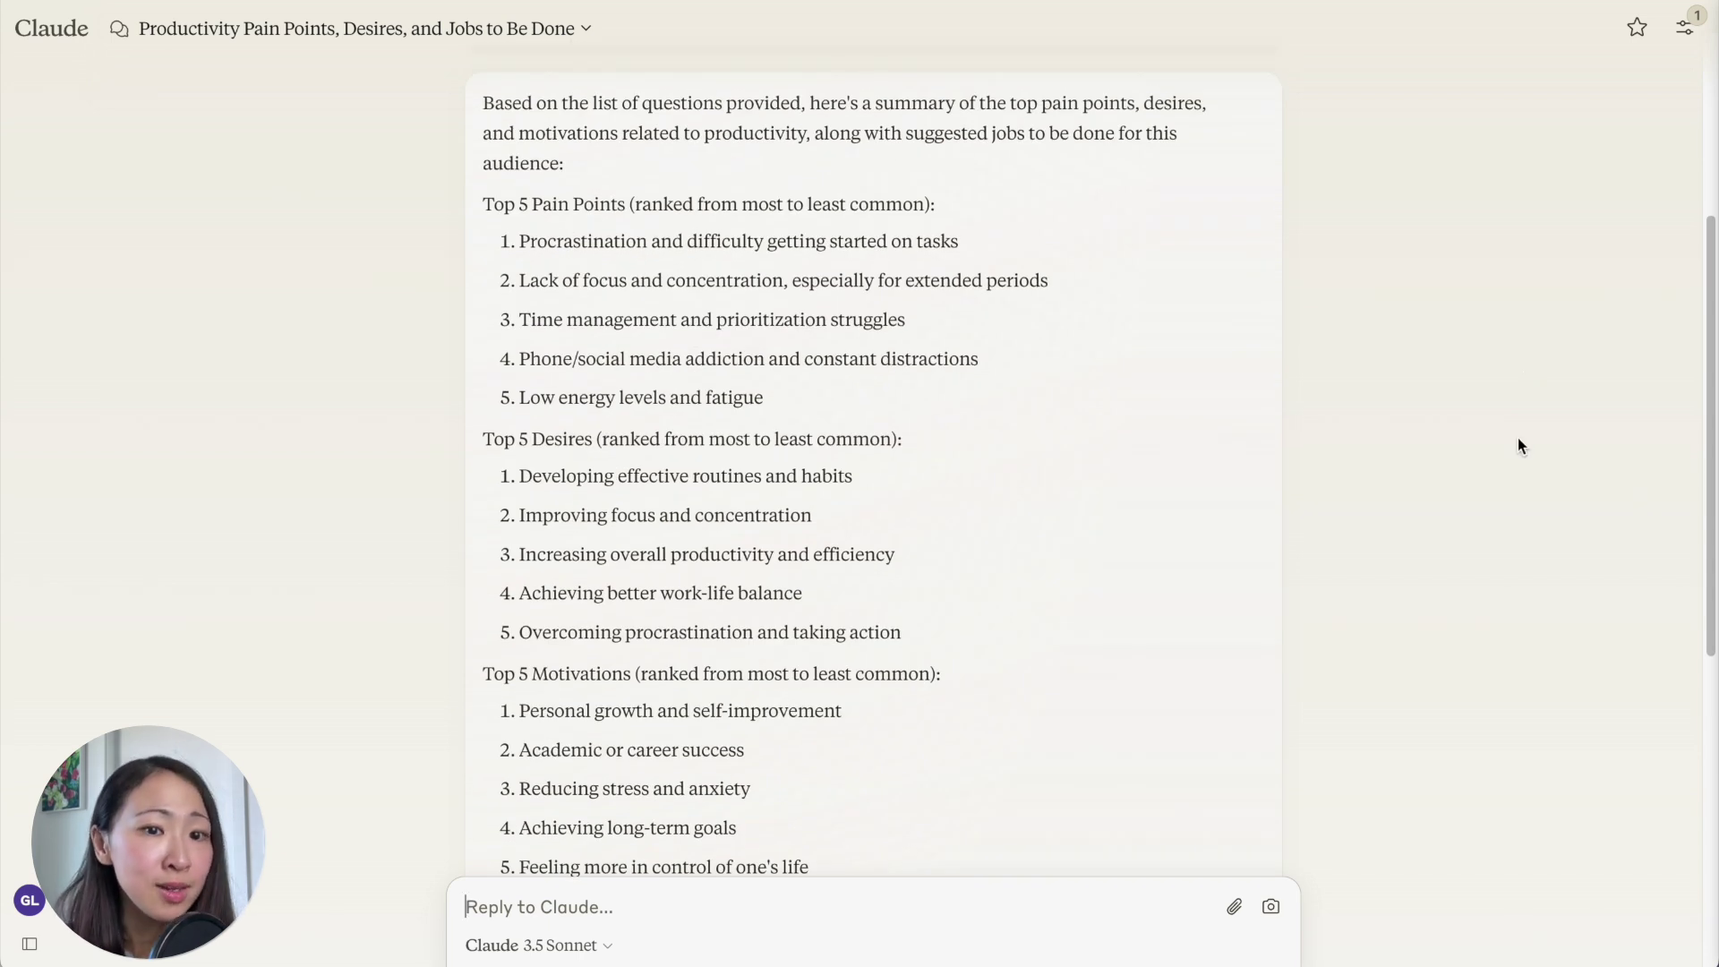
scroll(1519, 462, "down", 2)
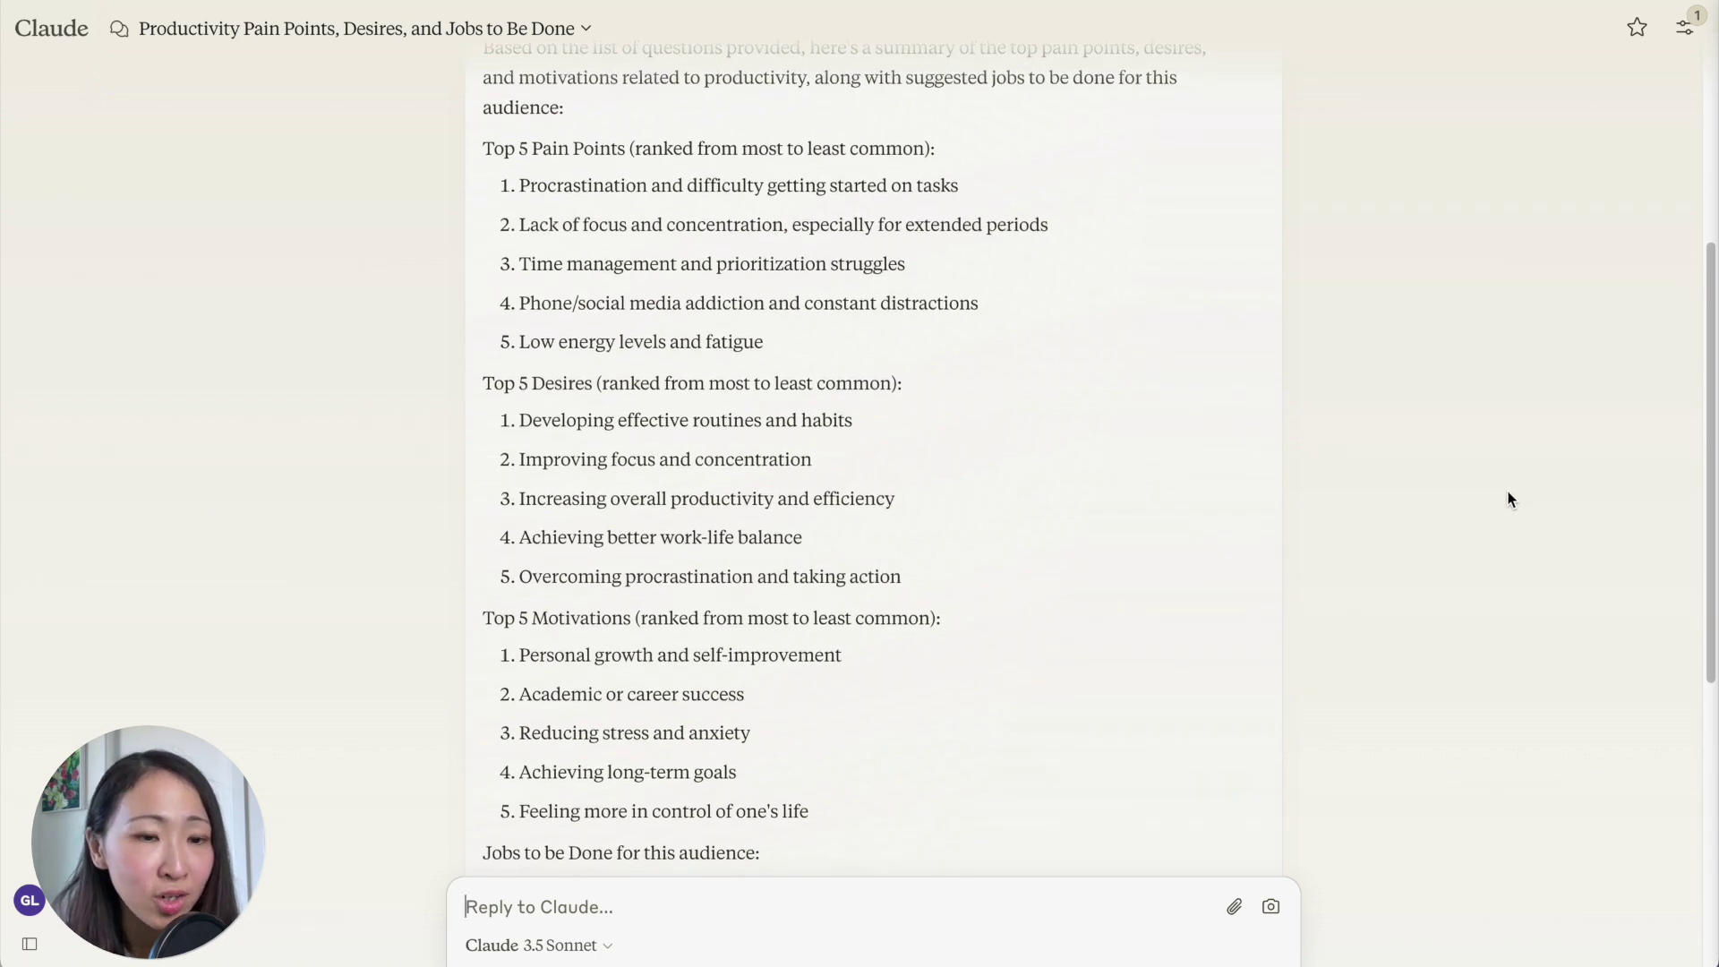
scroll(1511, 500, "down", 1)
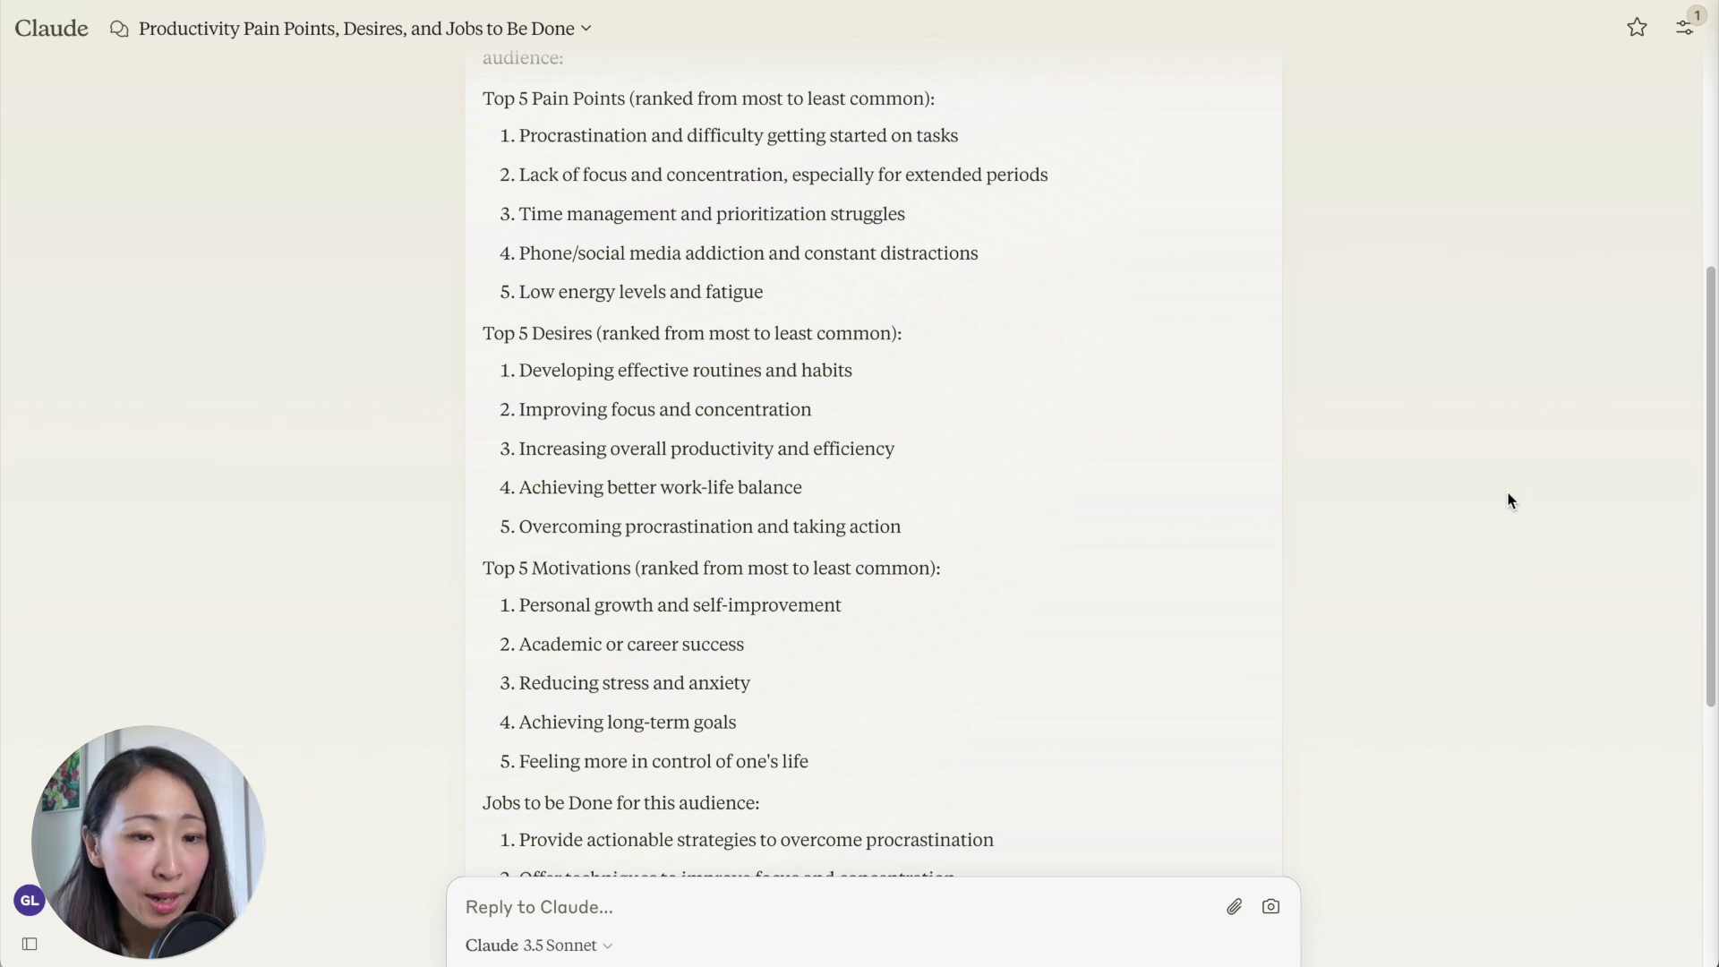
scroll(1524, 524, "down", 1)
scroll(1524, 538, "down", 2)
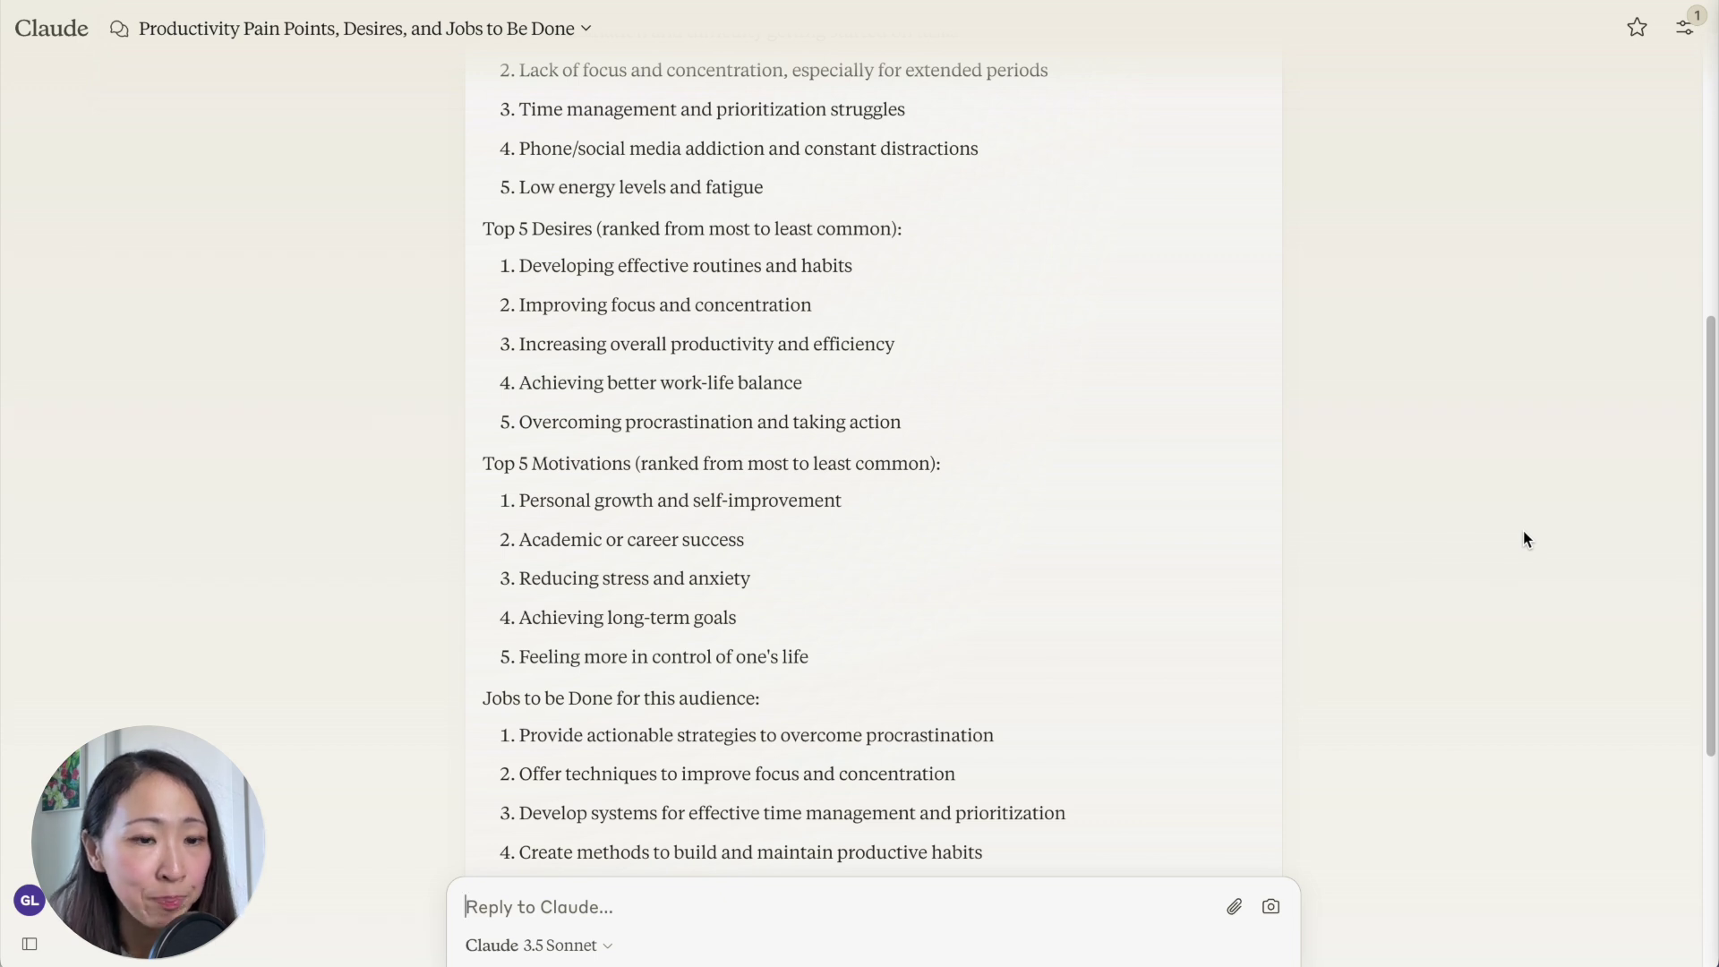
scroll(1523, 530, "down", 1)
scroll(1523, 530, "down", 1)
scroll(1522, 530, "down", 5)
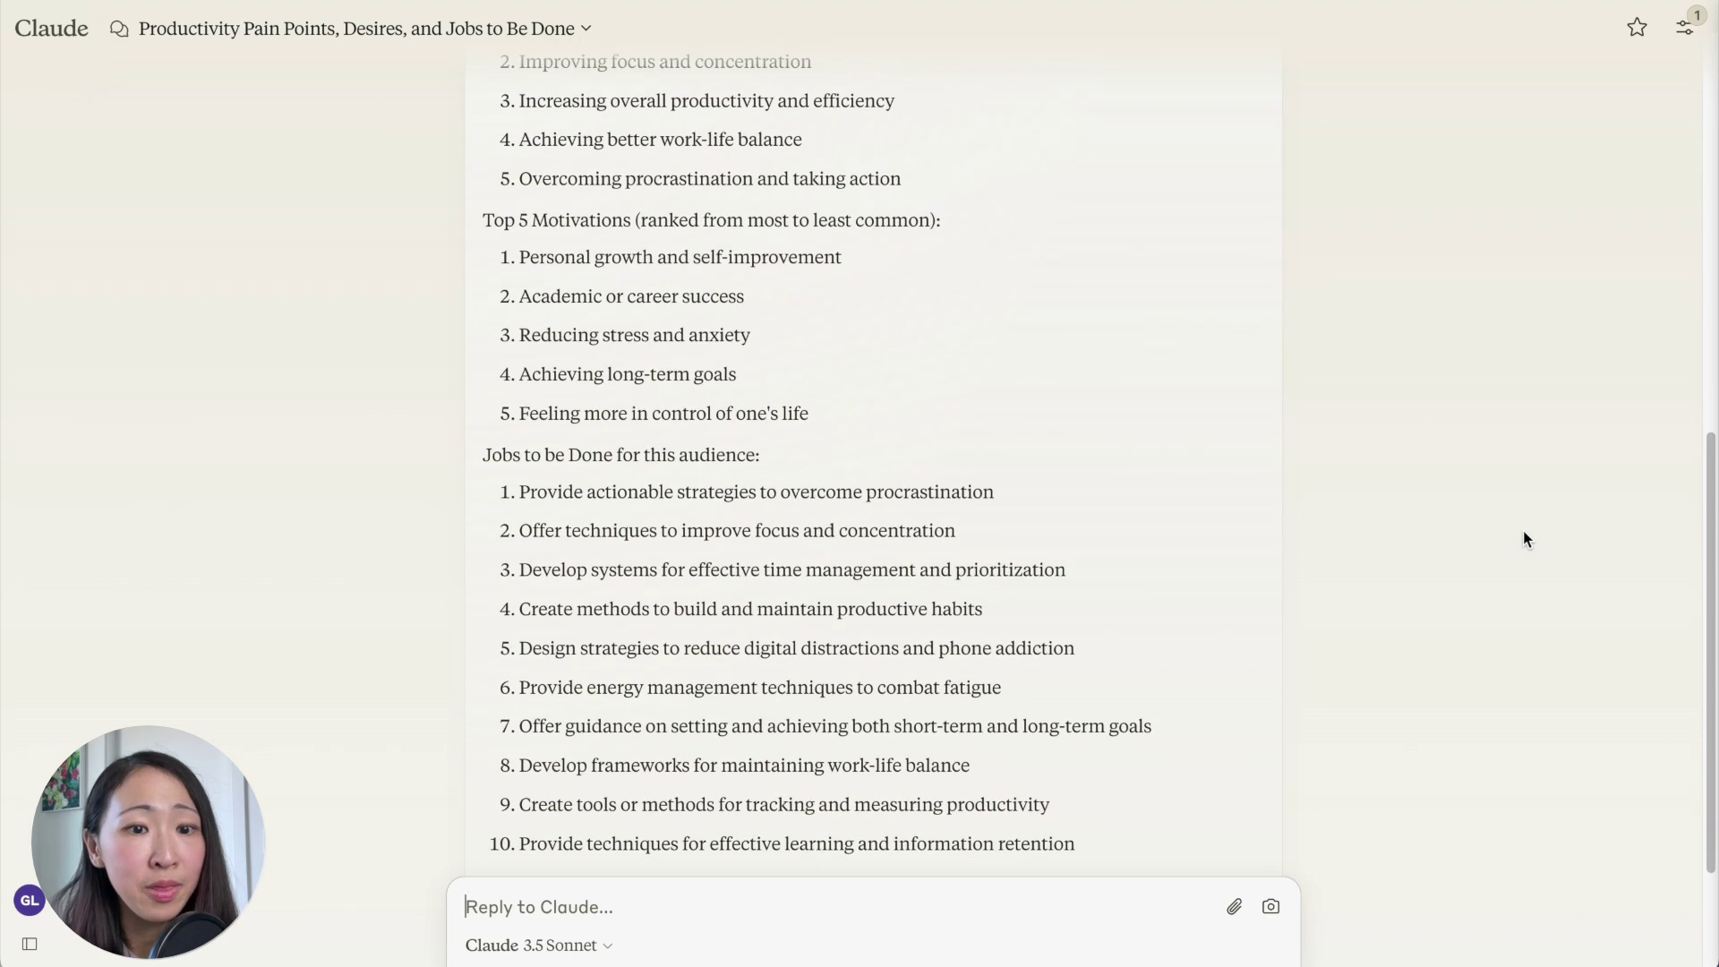
scroll(1522, 530, "down", 2)
scroll(1523, 530, "down", 1)
scroll(1523, 530, "down", 1)
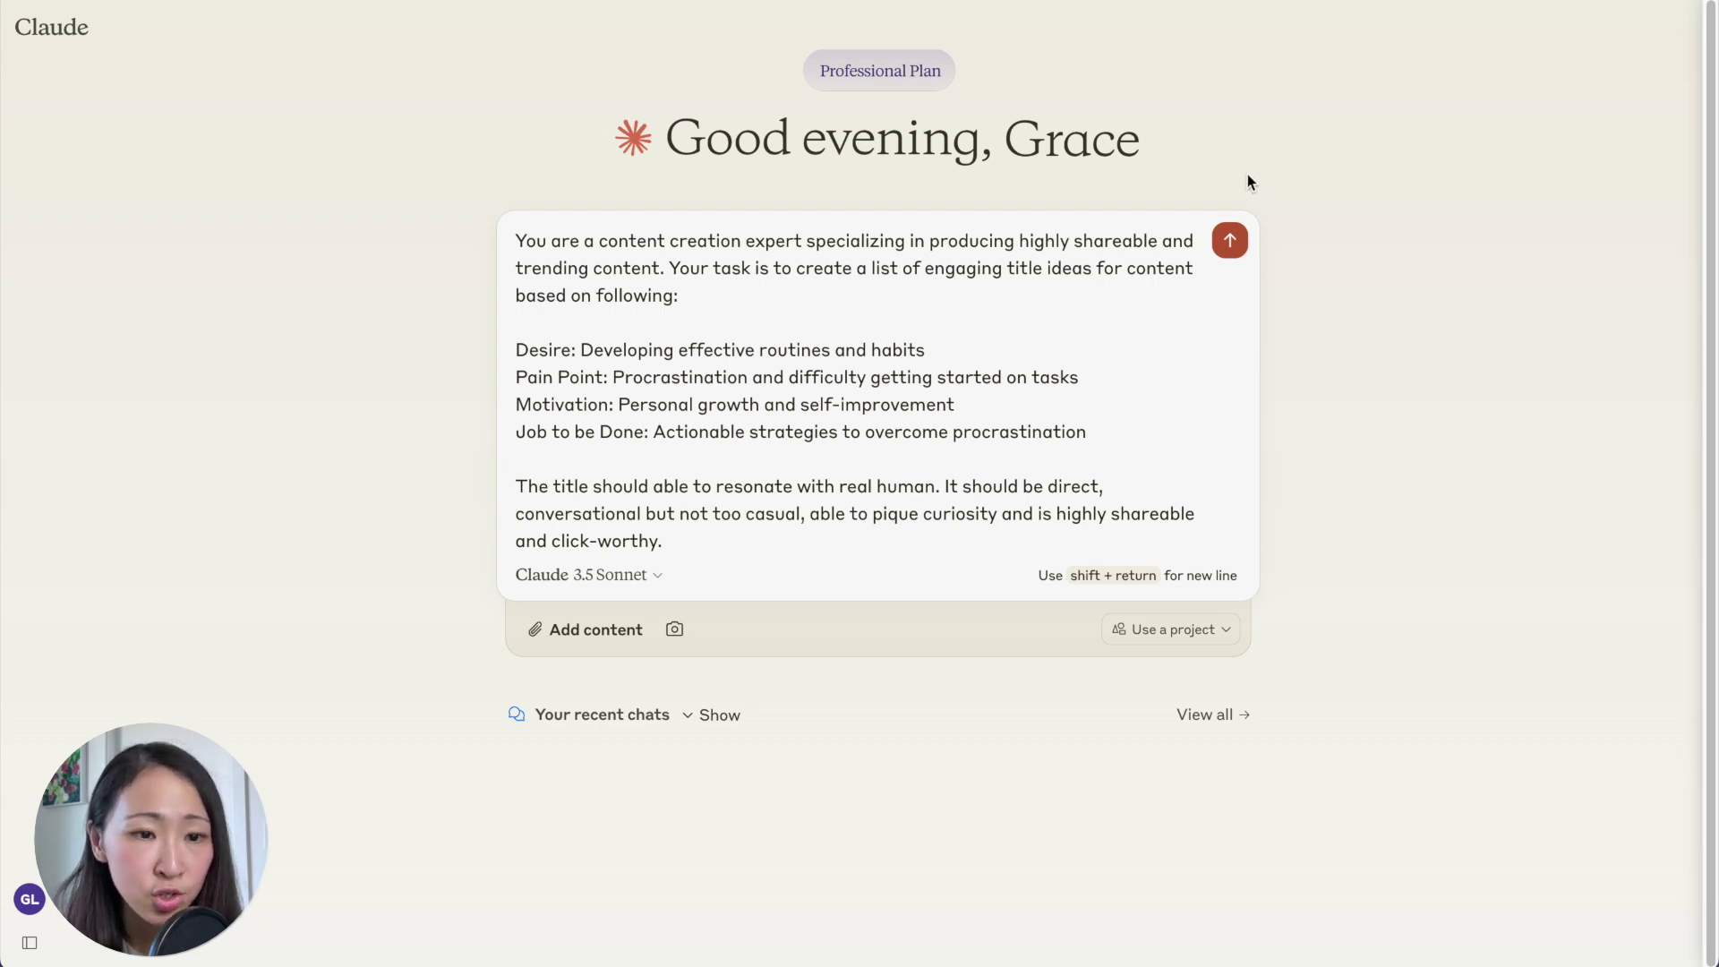
- Submit the prompt for 15 shareable procrastination title ideas and review the list
left_click(1230, 241)
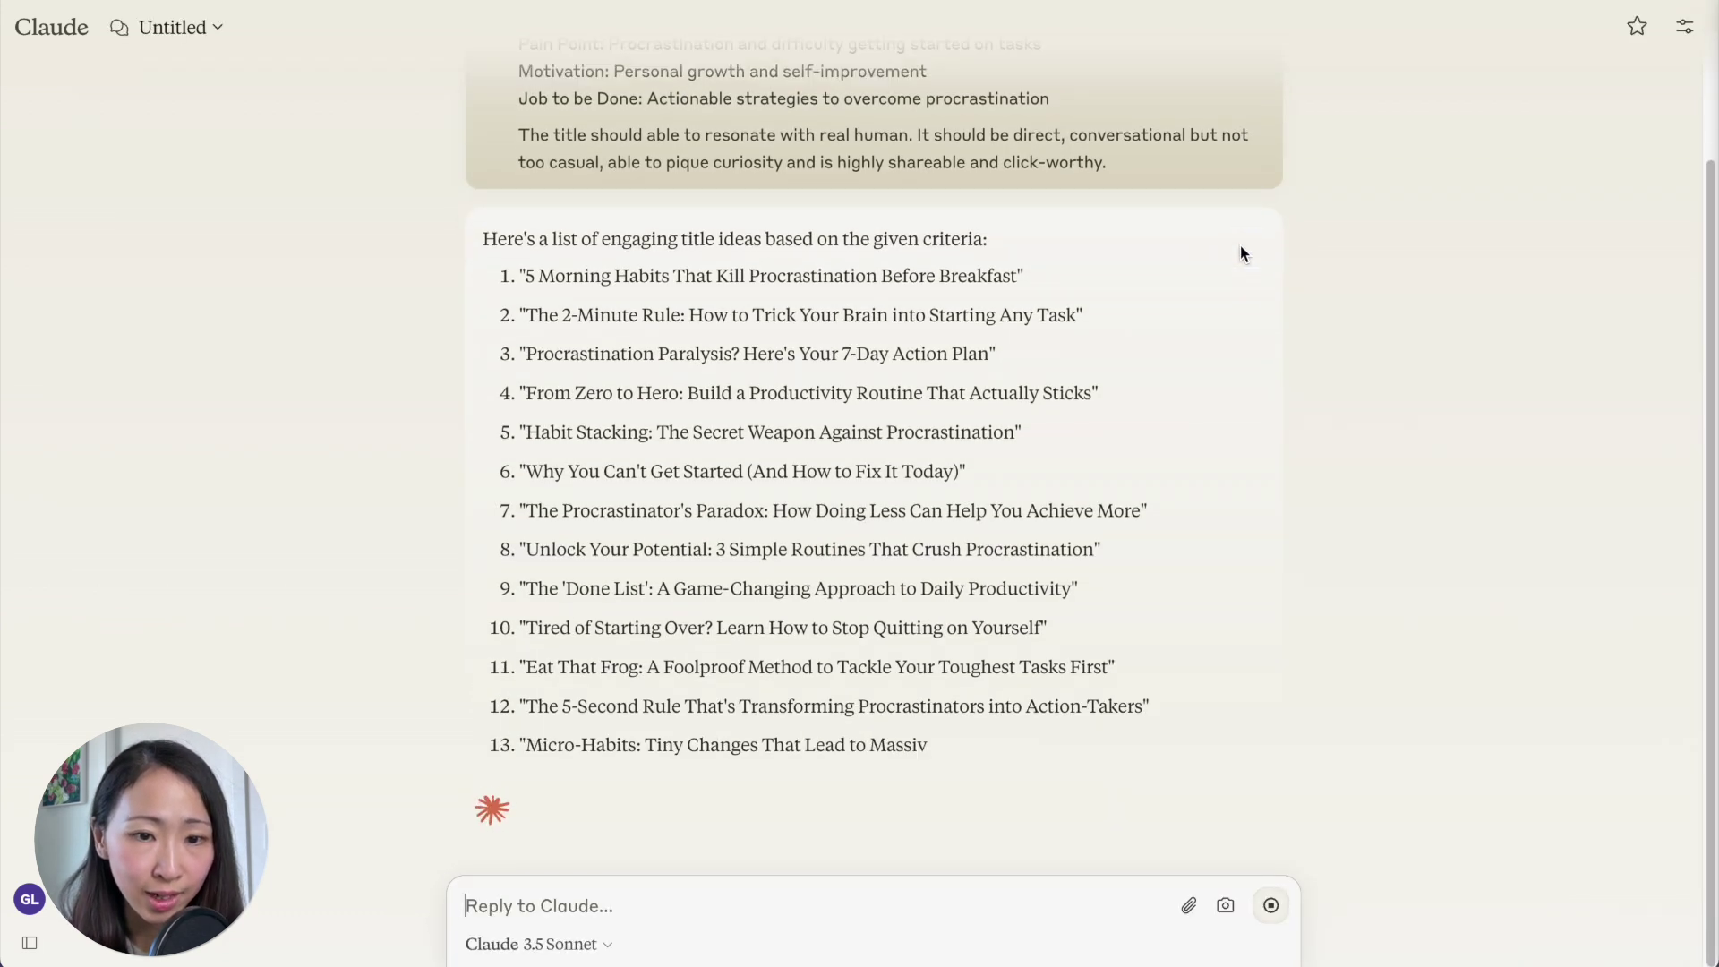
scroll(1240, 248, "up", 2)
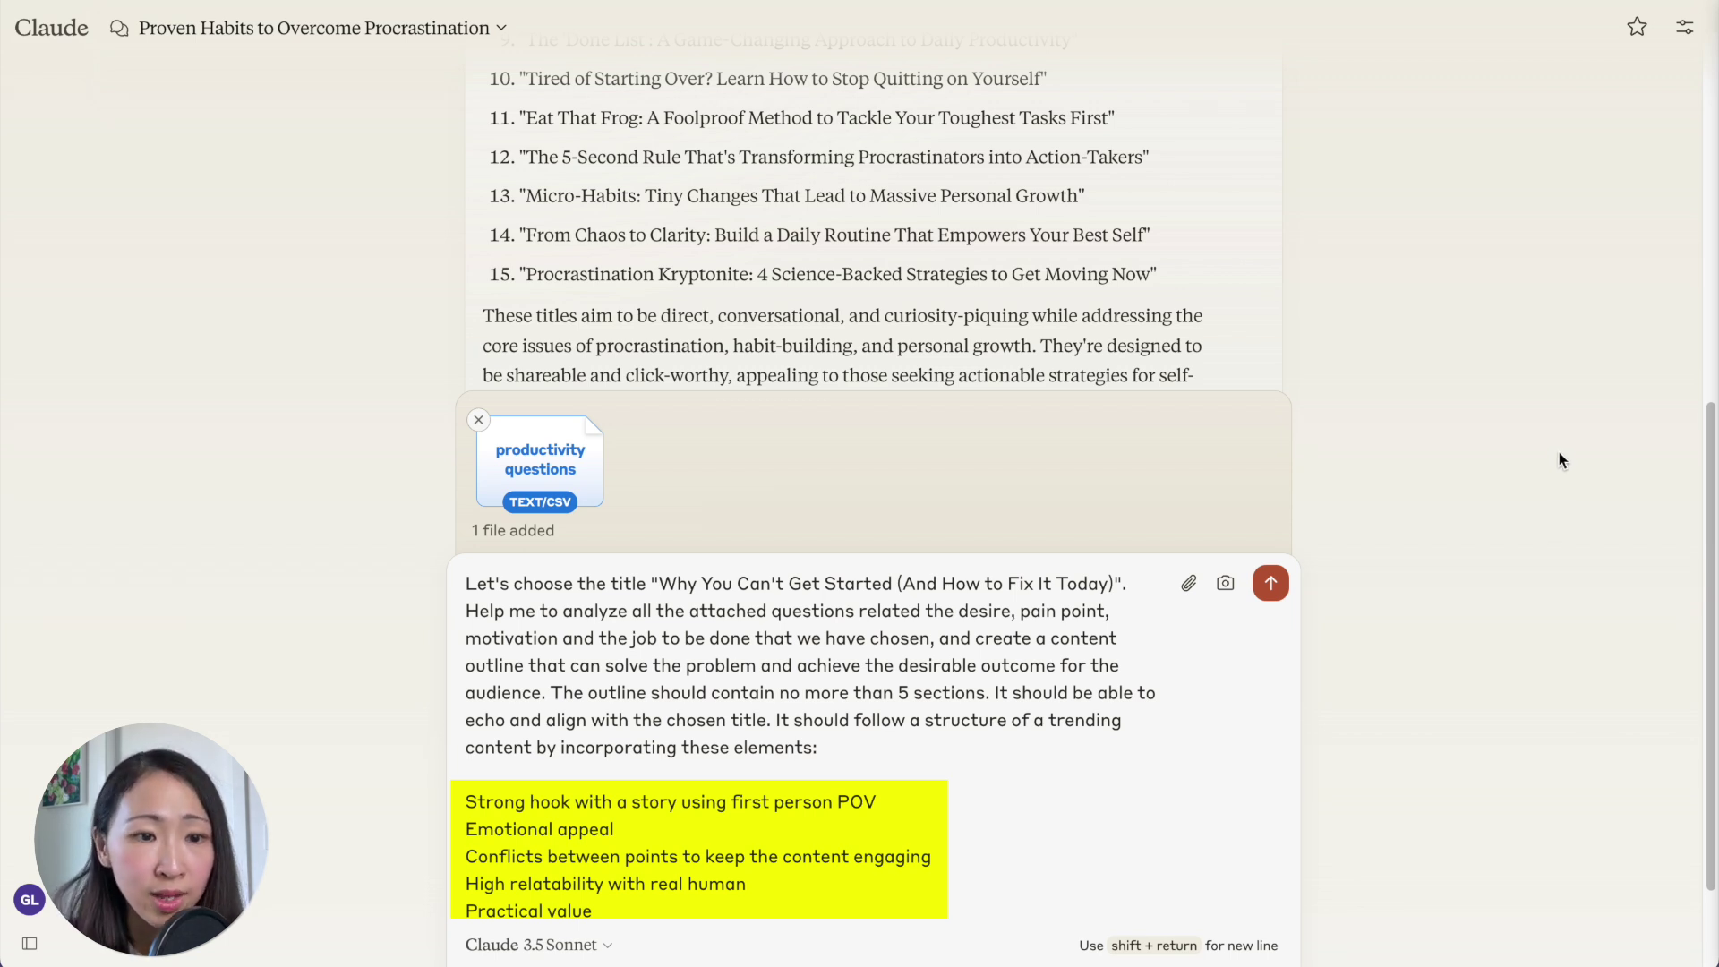
- Request a five-section outline for "Why You Can't Get Started (And How to Fix It Today)" and read it
left_click(1271, 583)
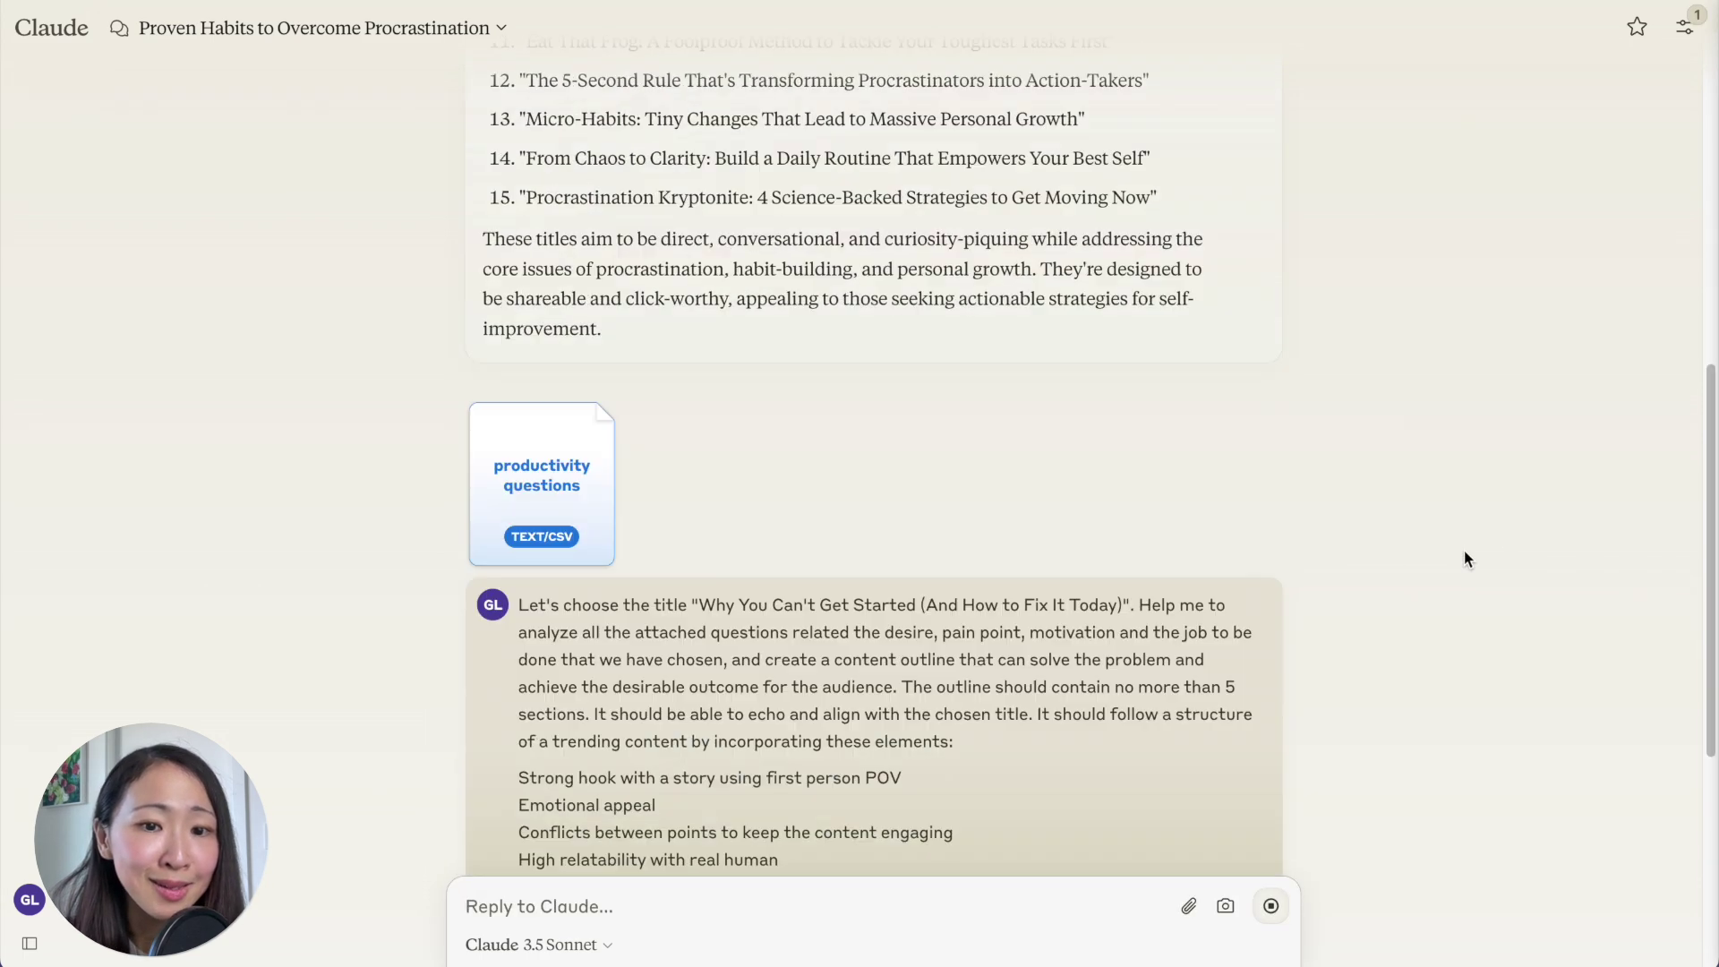
scroll(1464, 551, "up", 3)
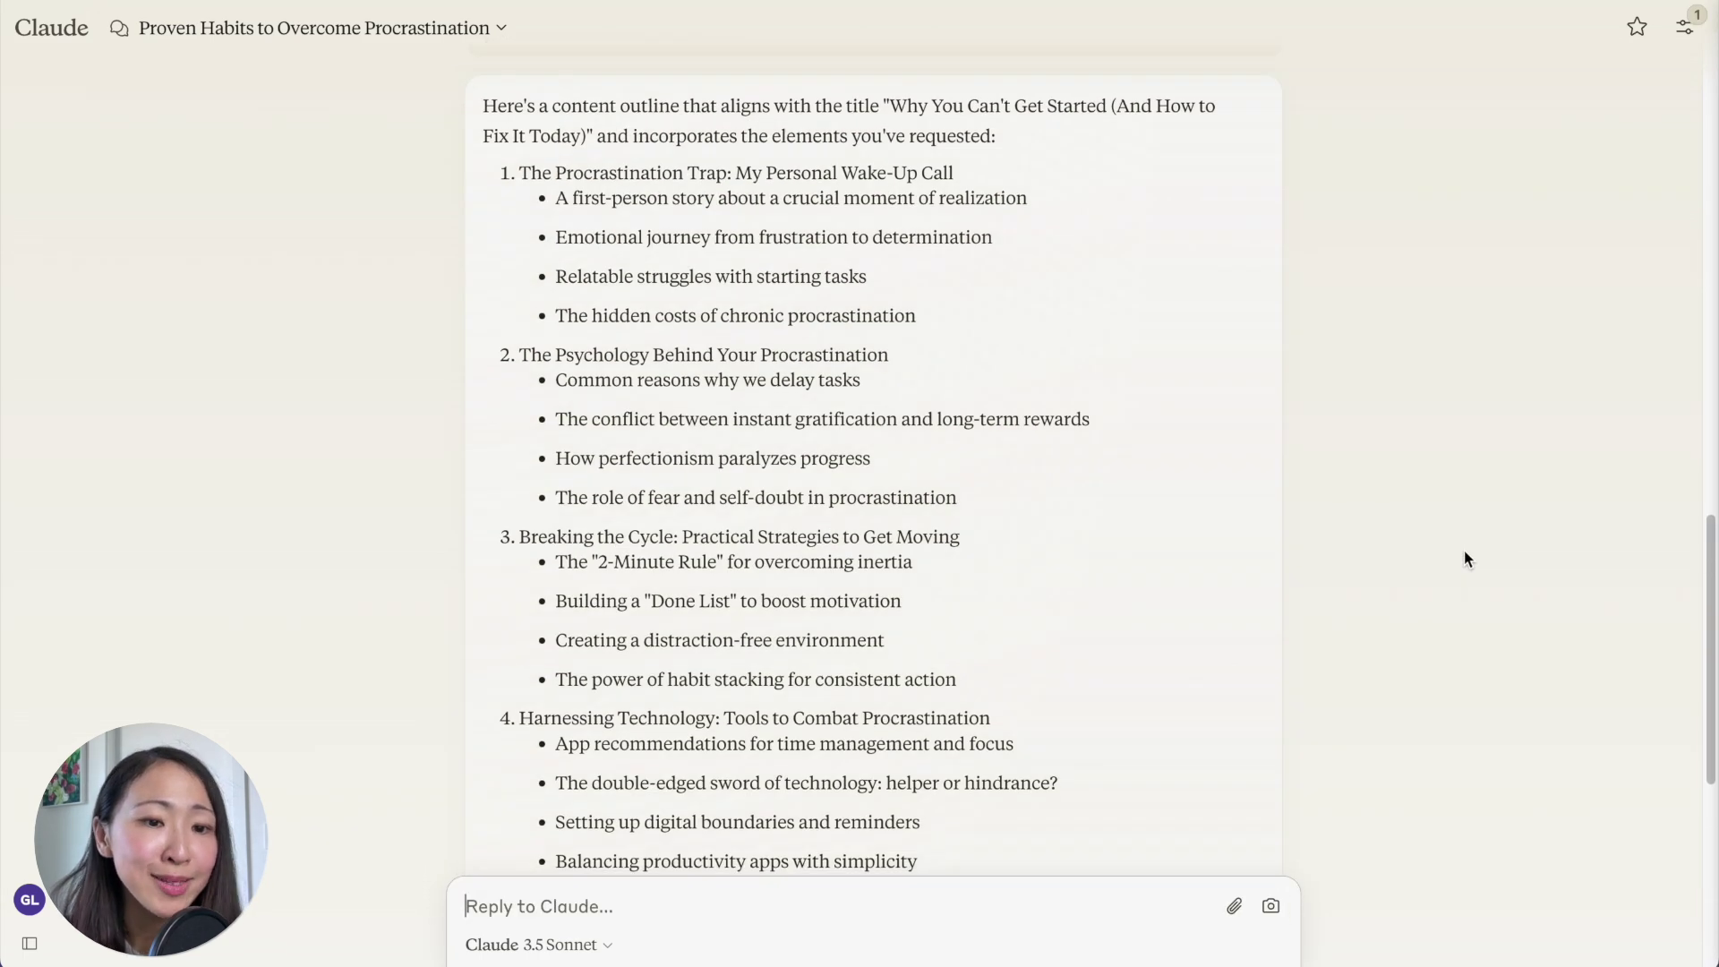
scroll(1466, 557, "down", 1)
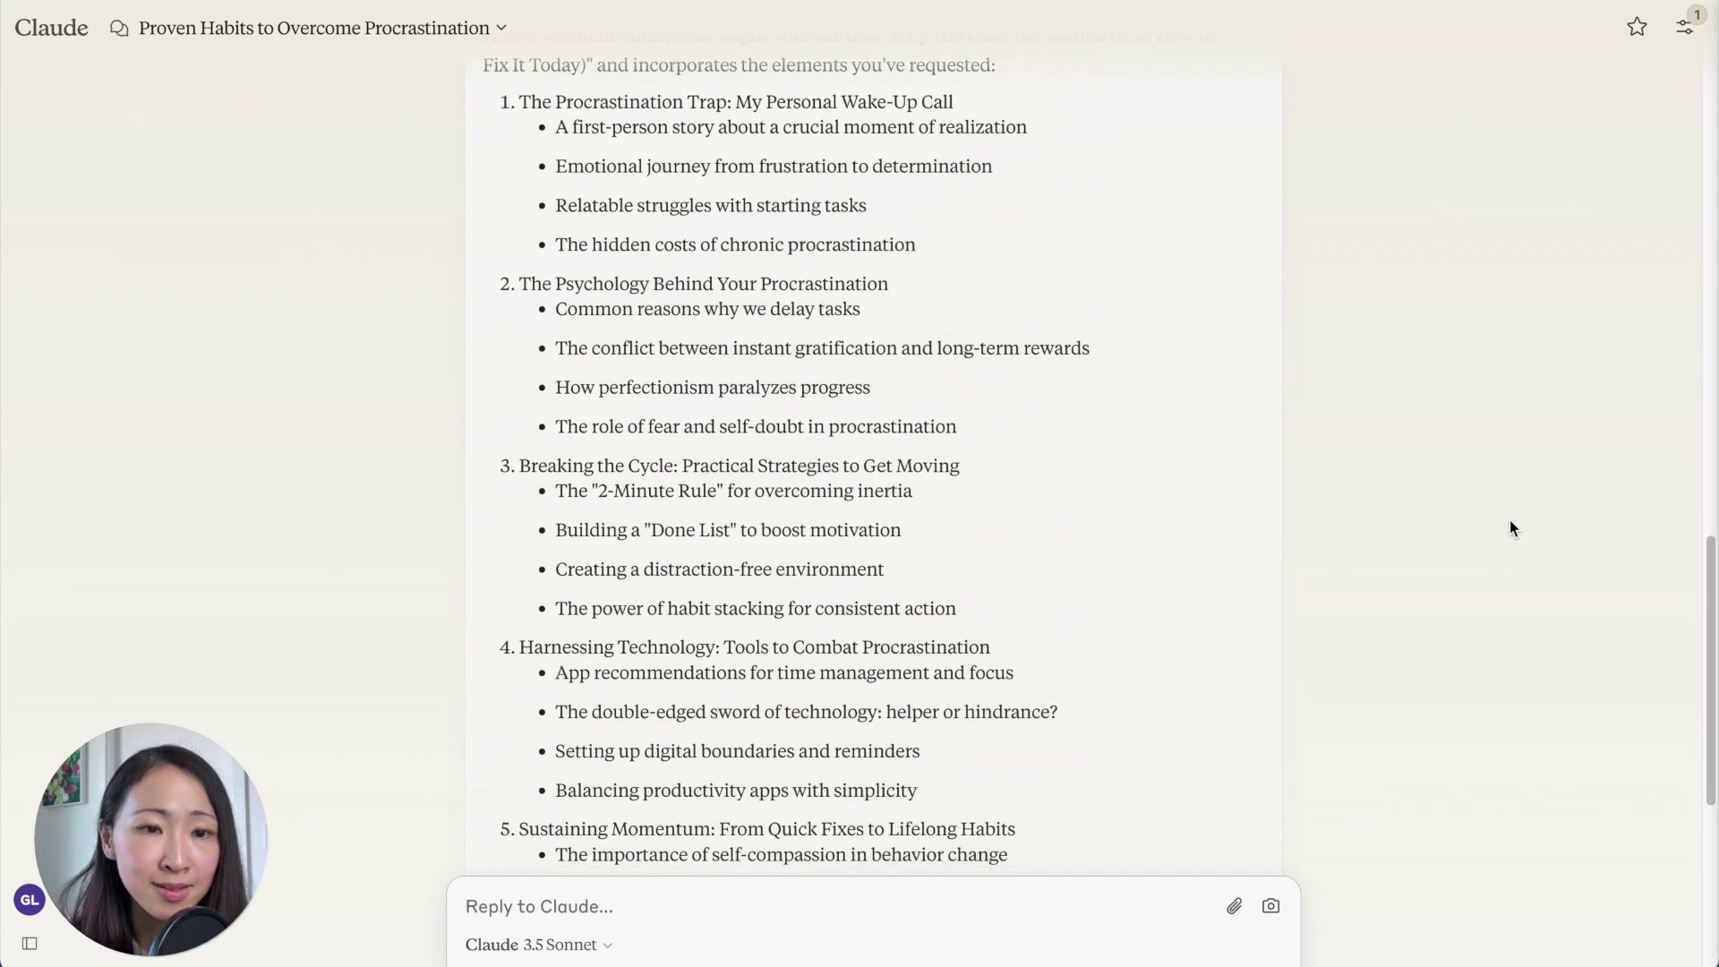
scroll(1511, 528, "down", 2)
scroll(1511, 528, "down", 1)
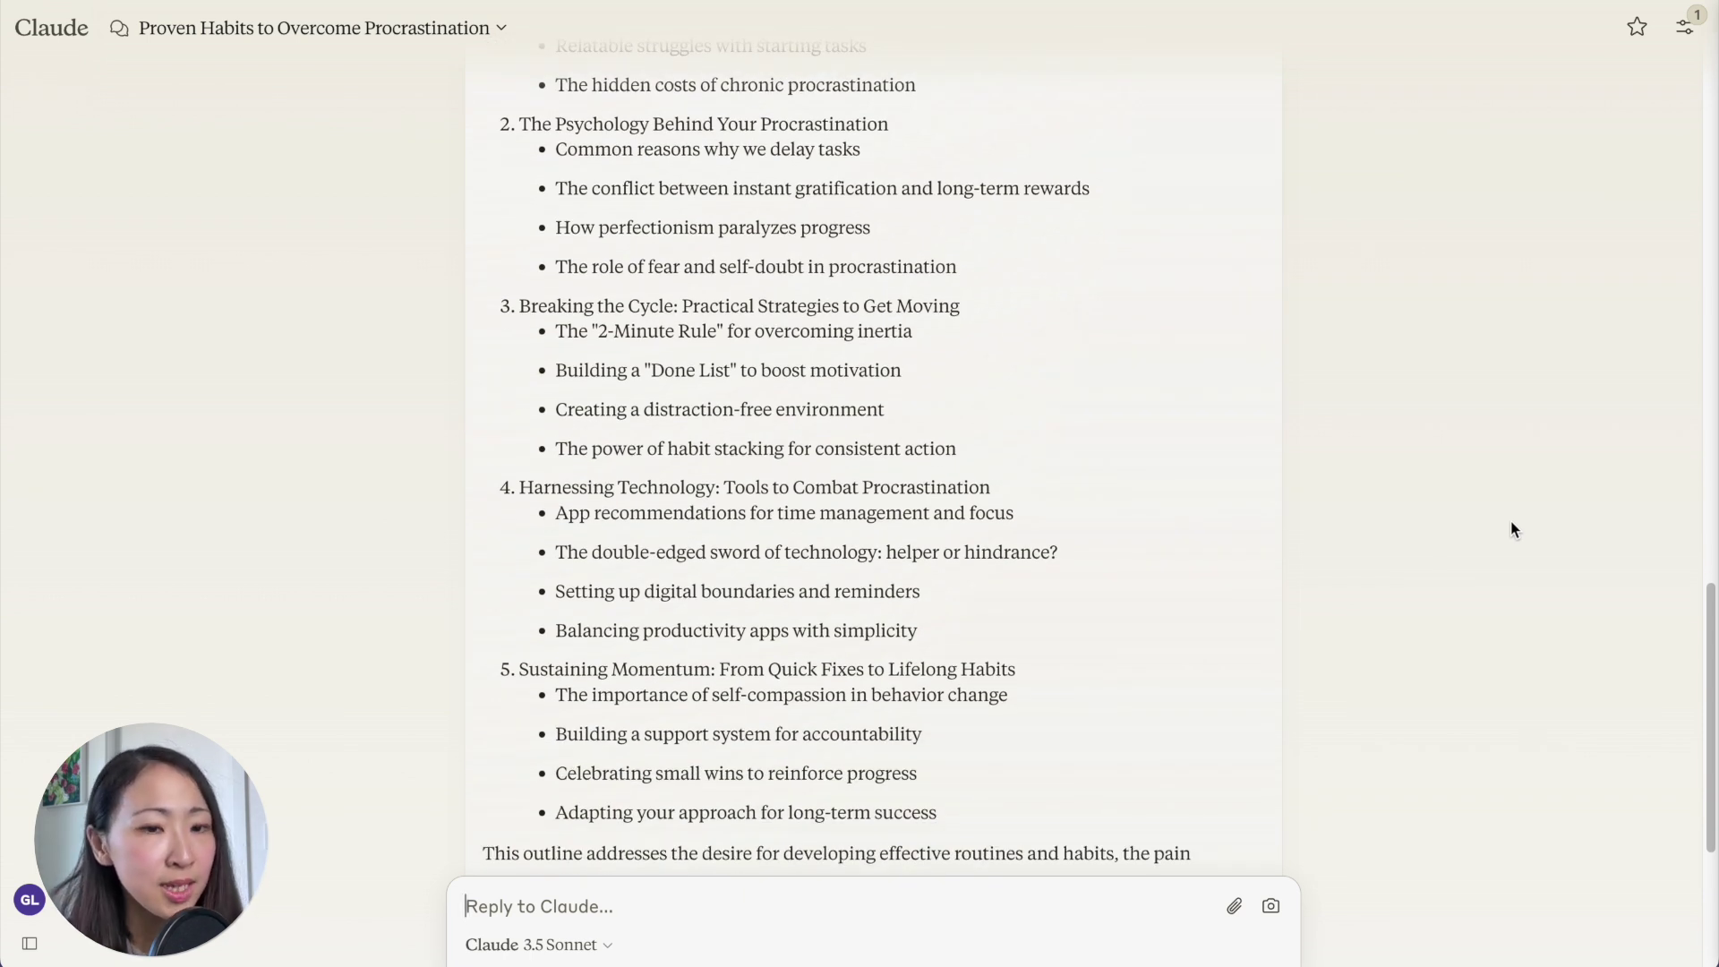
scroll(1450, 530, "down", 1)
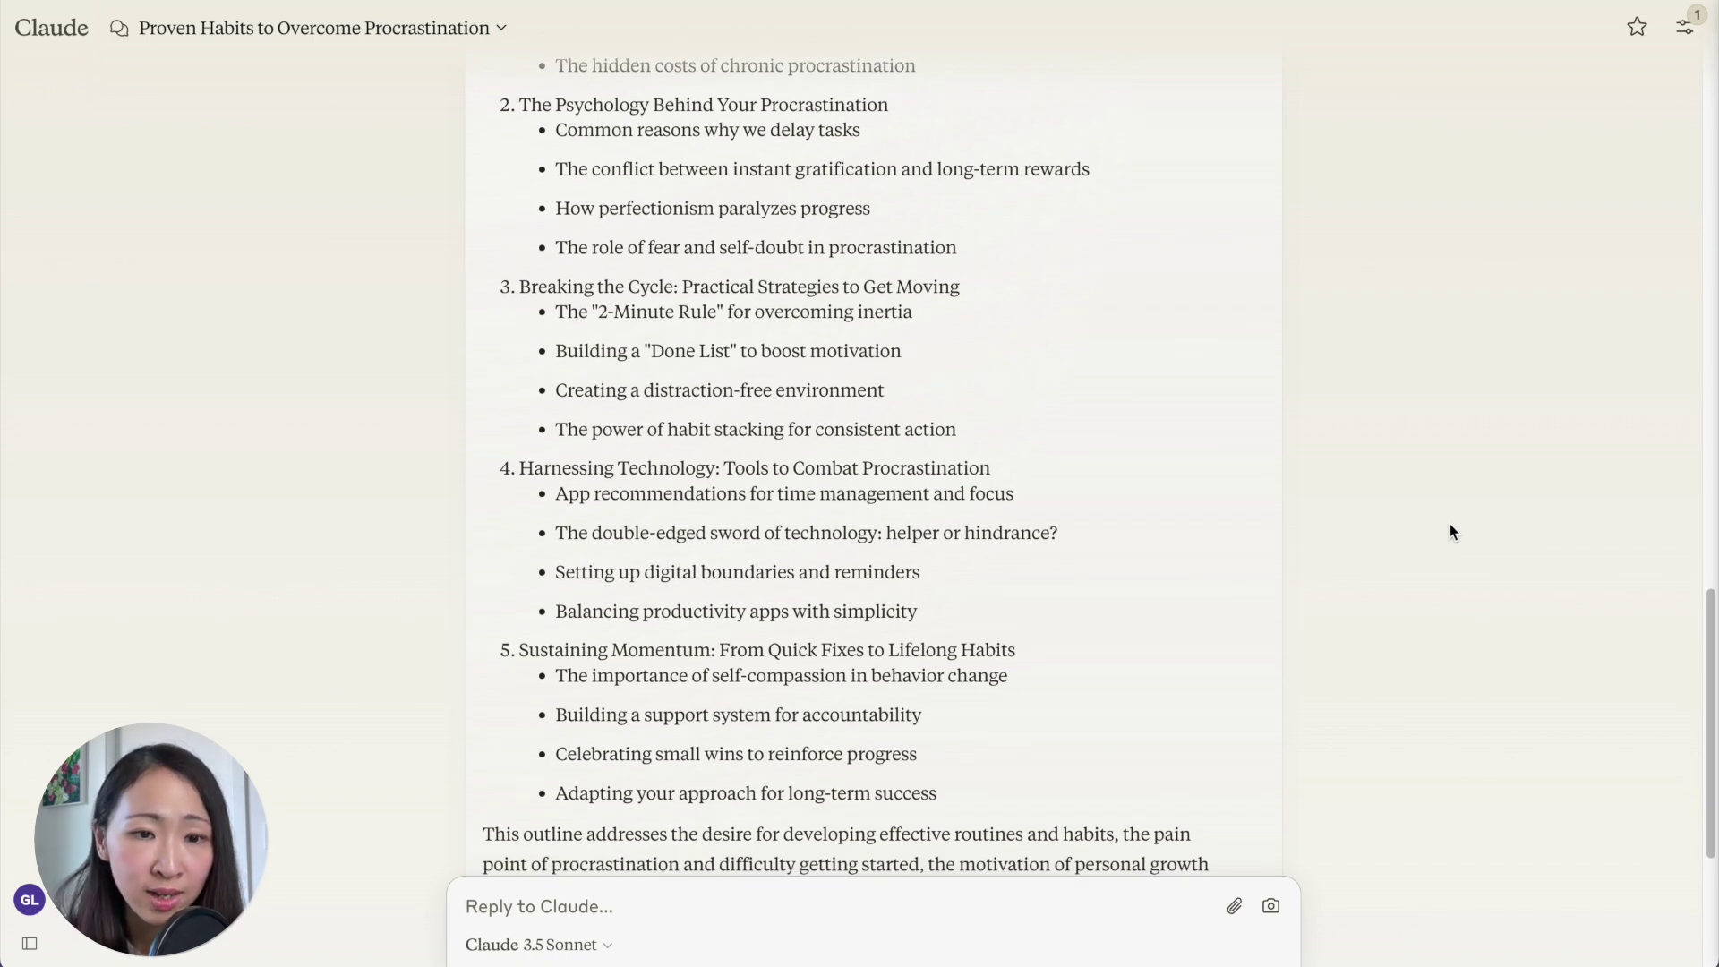
- Ask Claude to revise the outline with conflicts between points, then read the revised sections
type("Revise it to make sure you include confl")
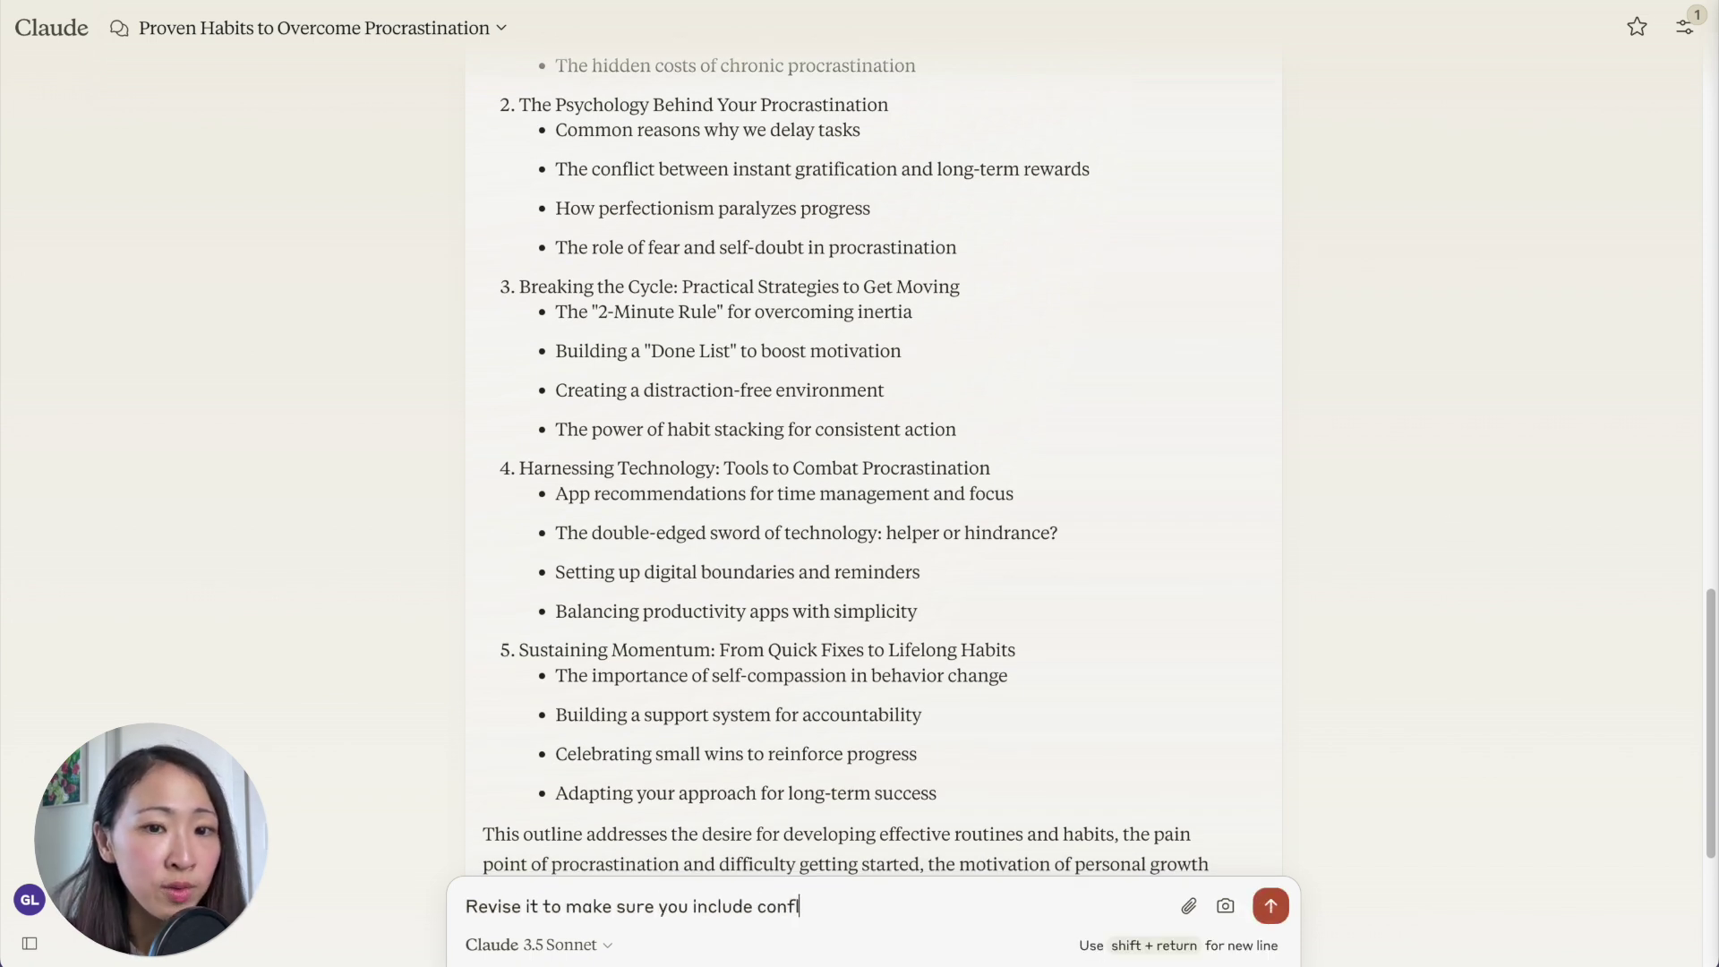
type("icts between points to keep the content engaging and interesting")
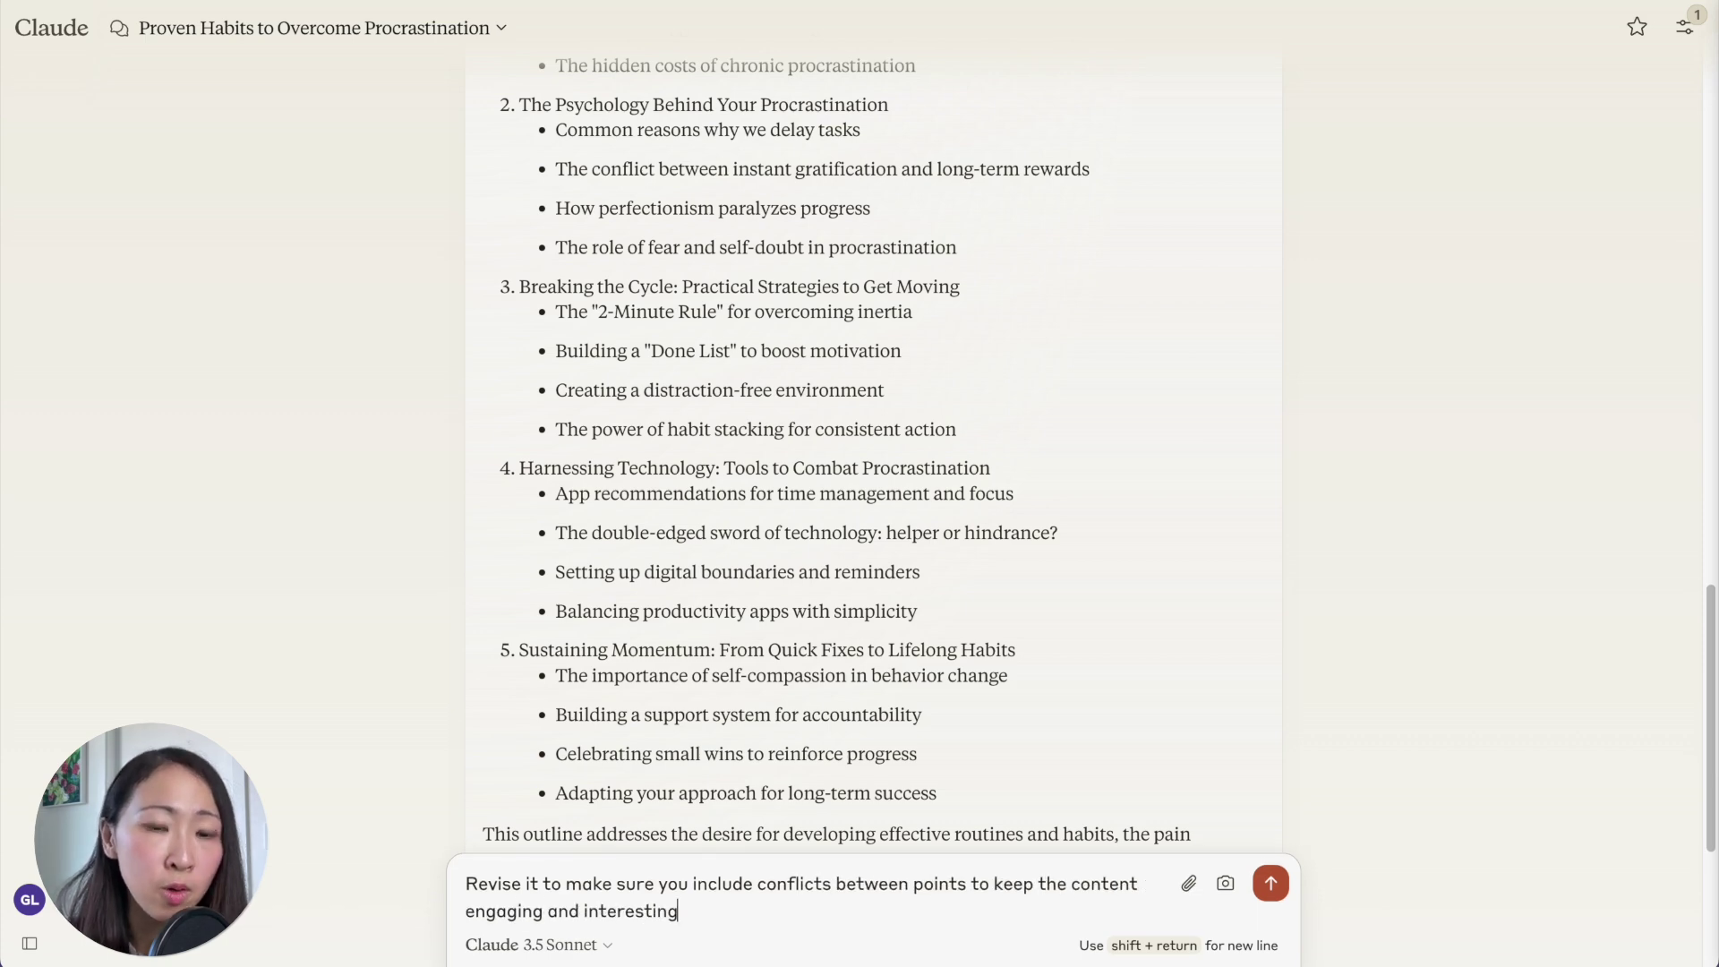
key("Return")
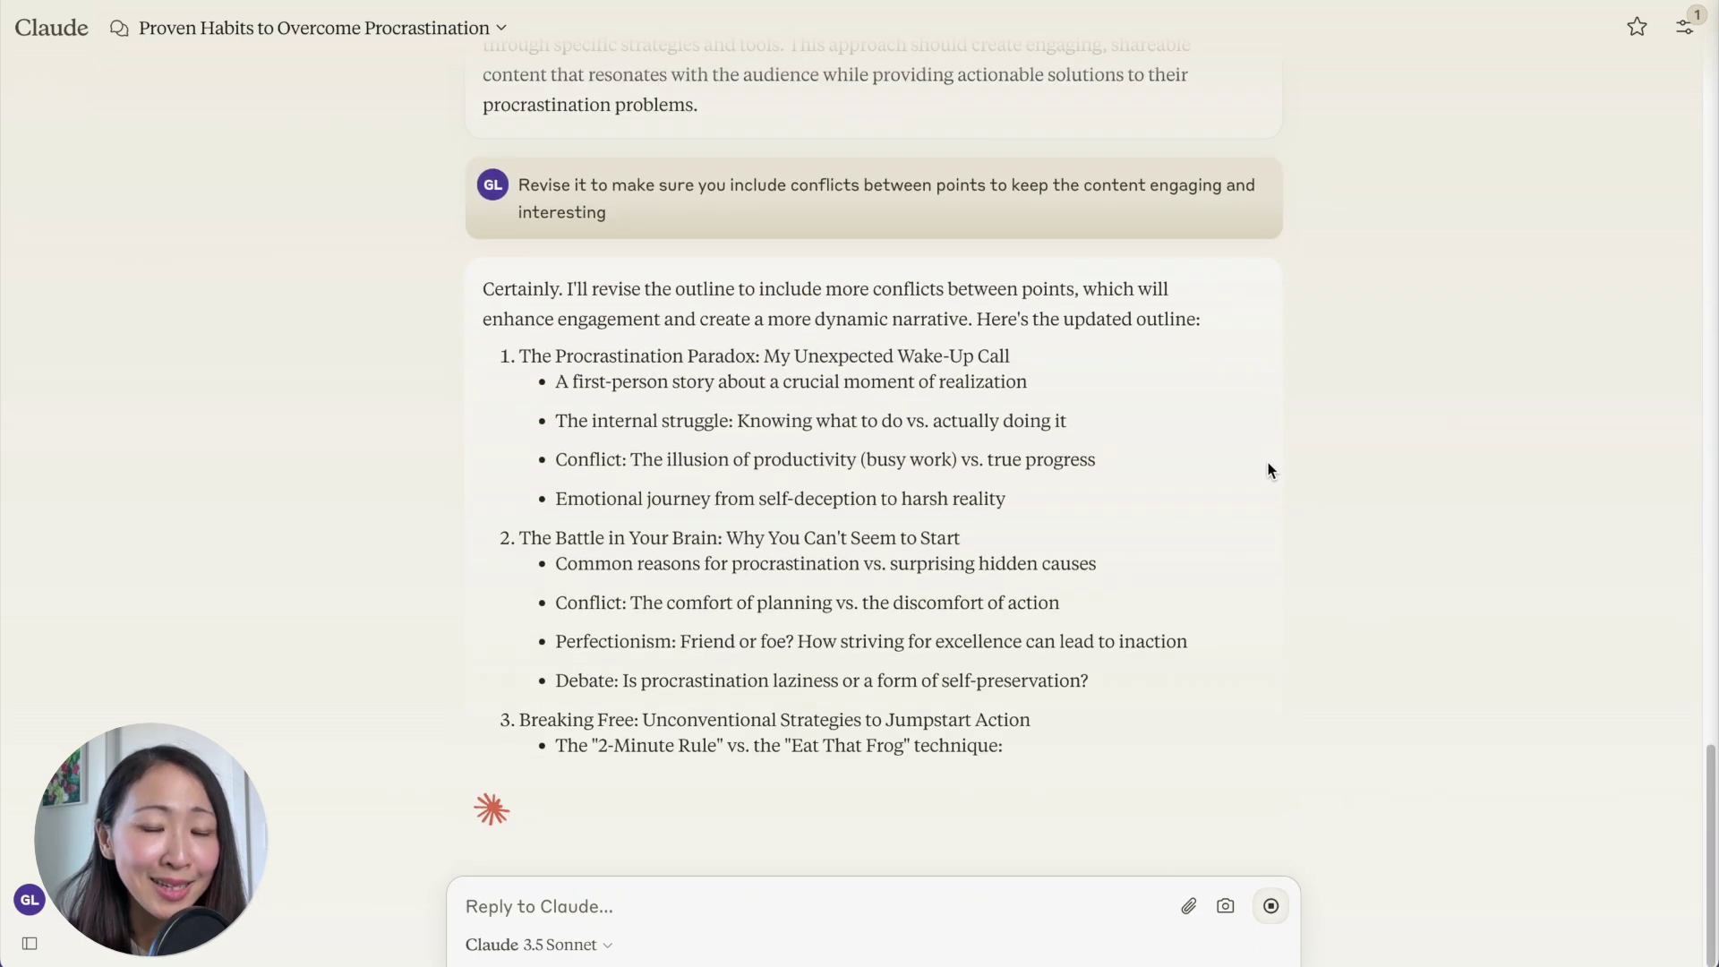
scroll(1287, 466, "up", 6)
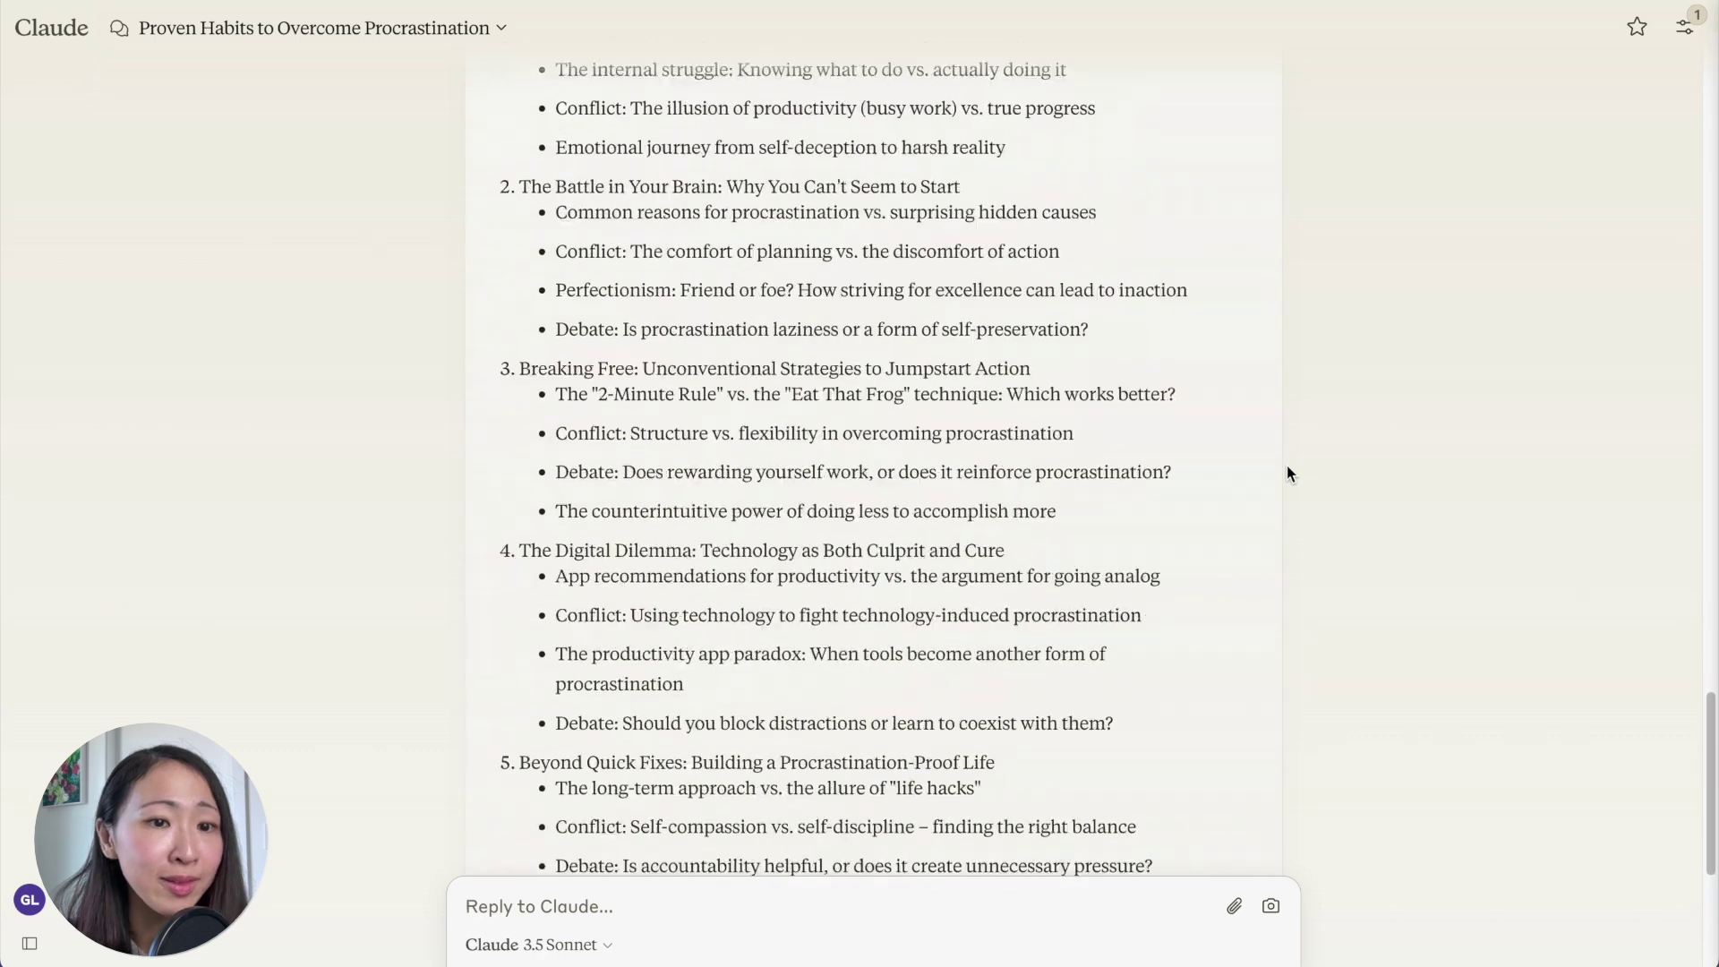
scroll(1287, 466, "down", 1)
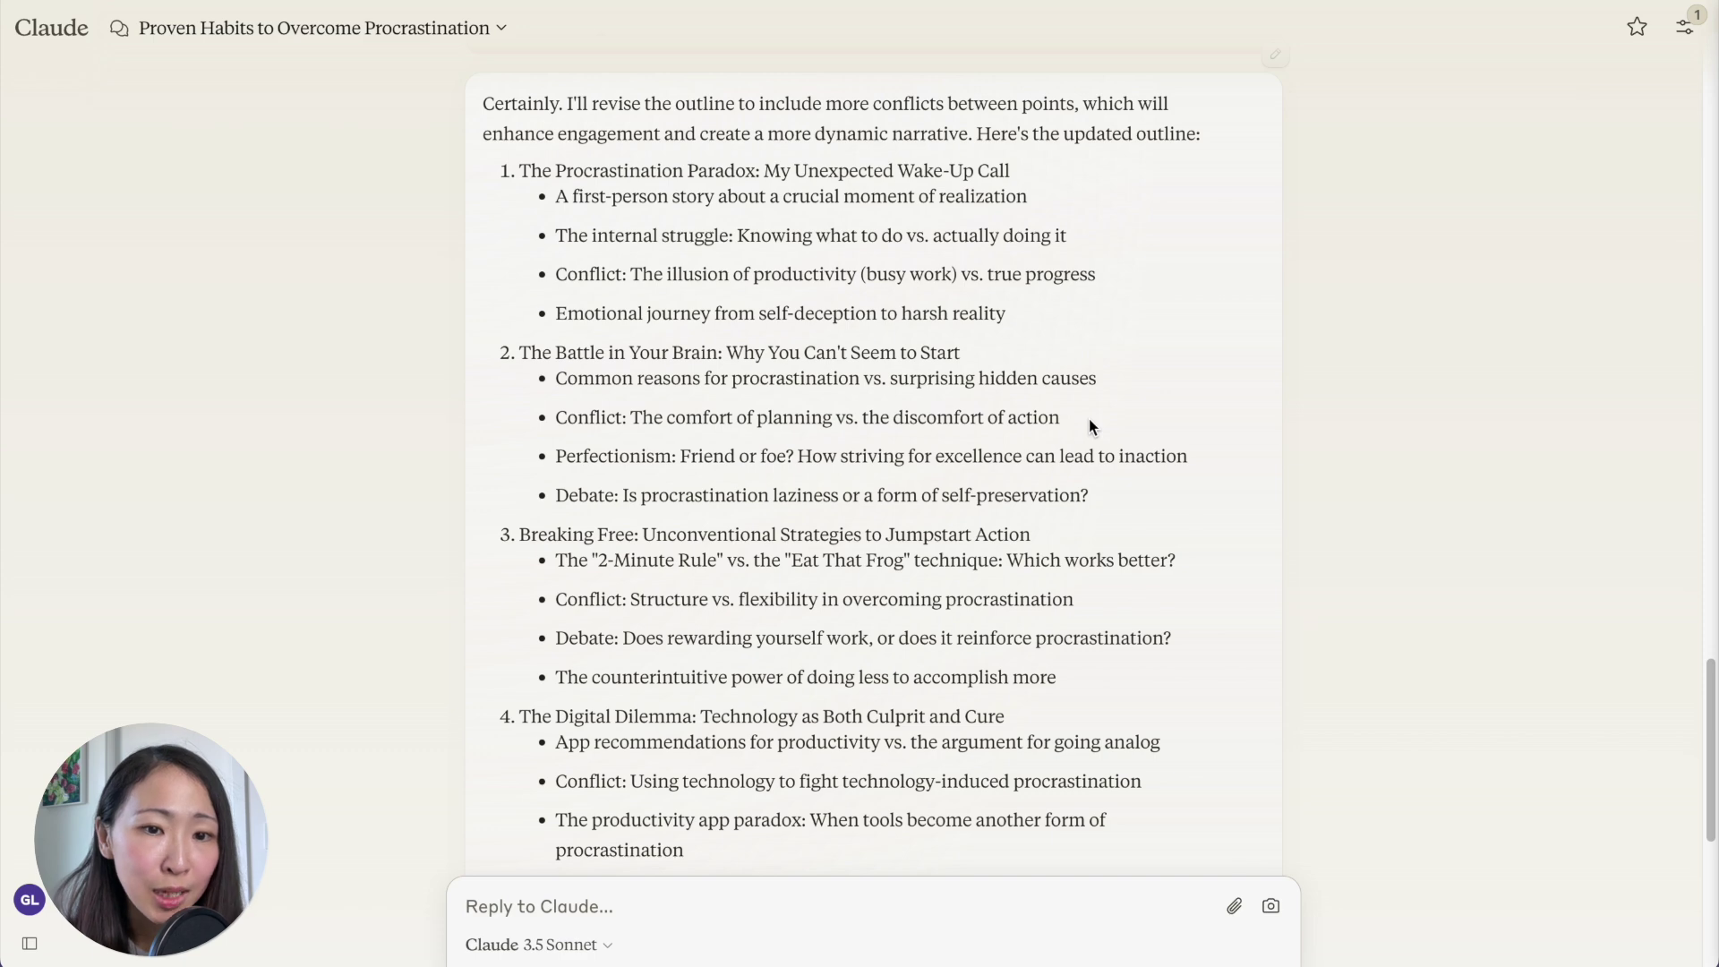
scroll(1098, 425, "down", 1)
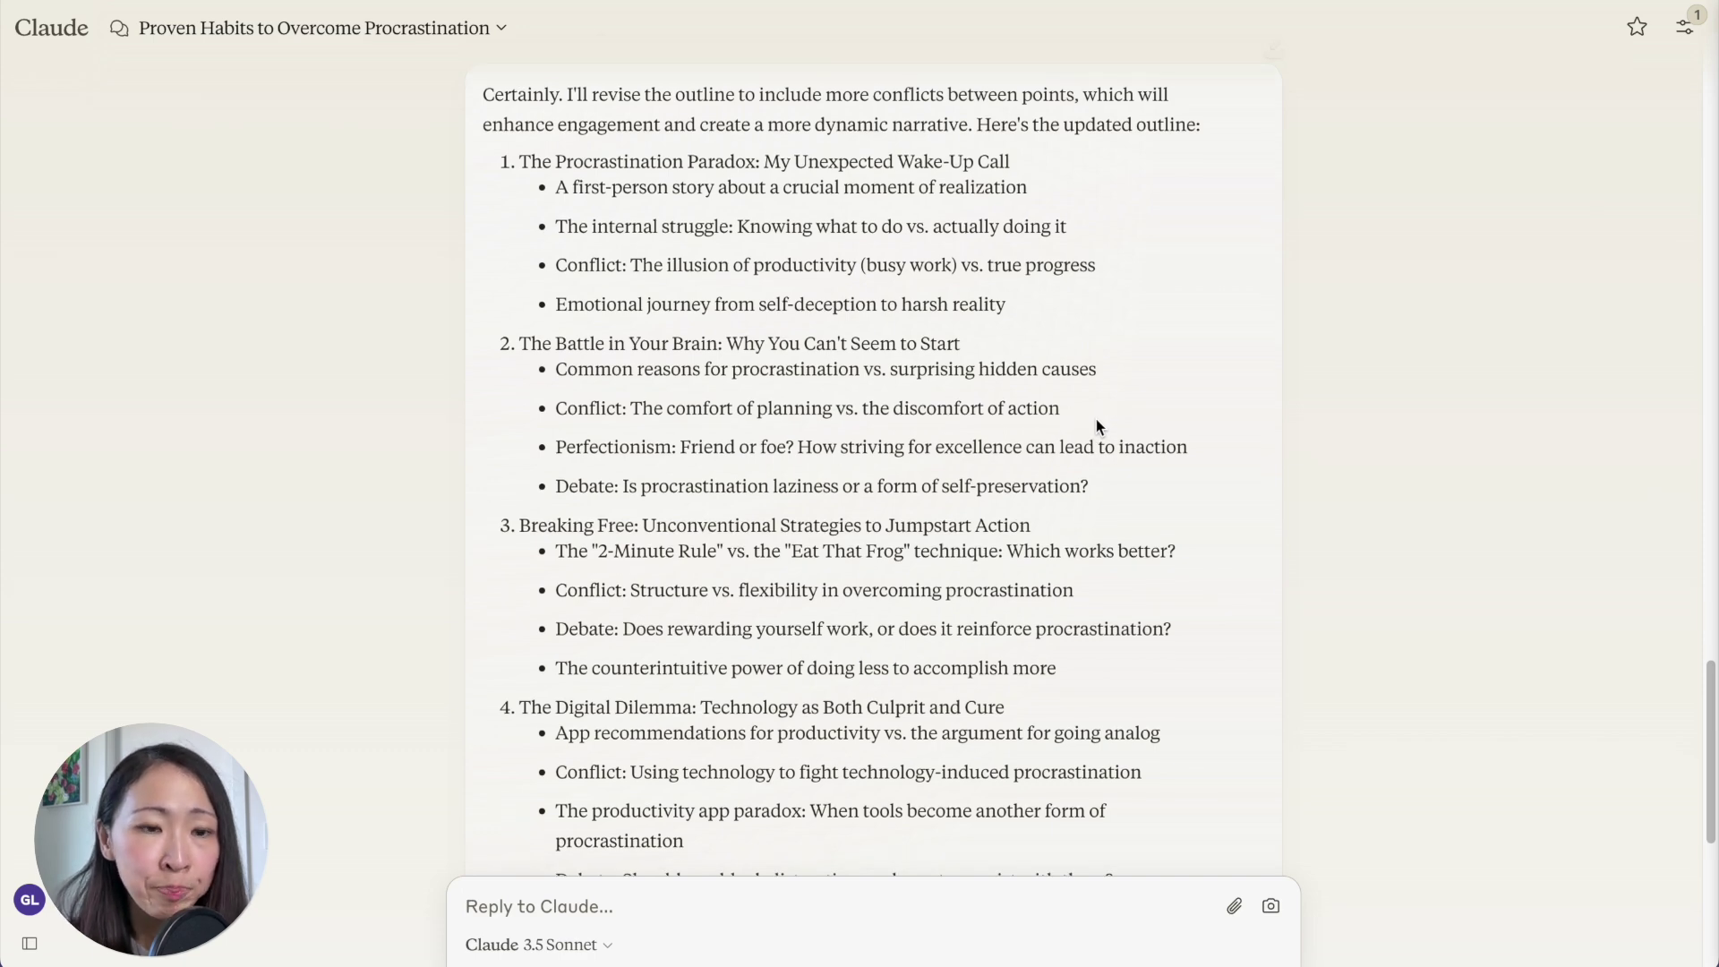
scroll(1097, 427, "down", 1)
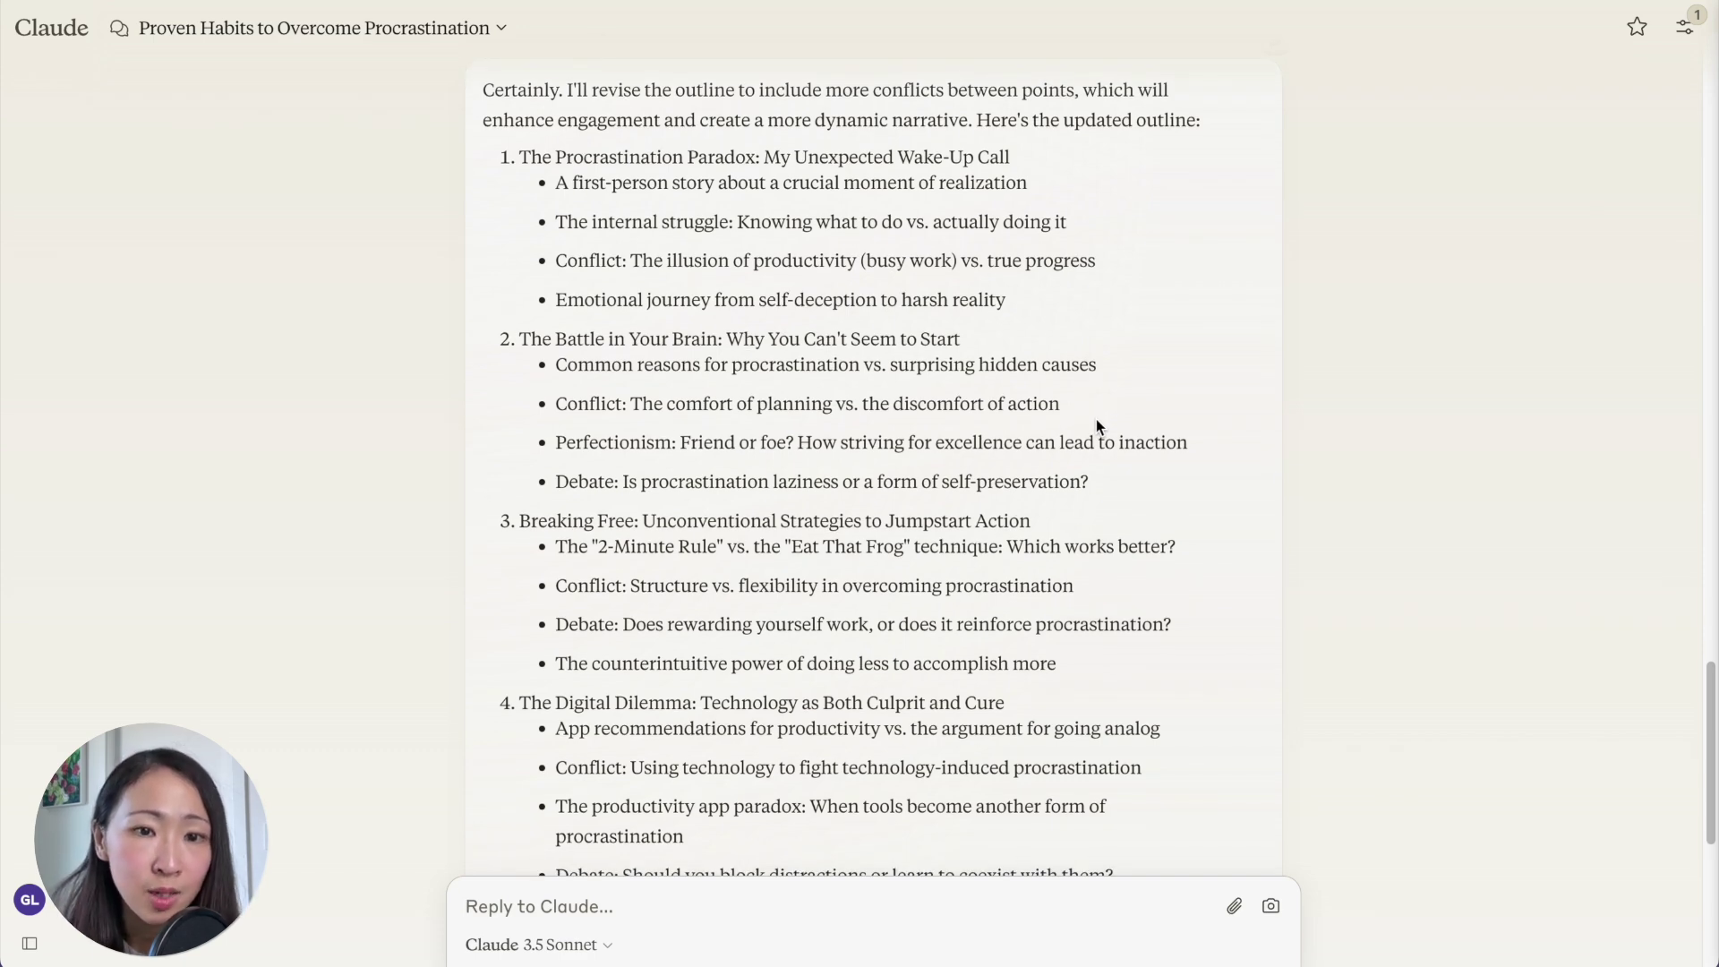
scroll(1108, 465, "down", 3)
scroll(1126, 465, "down", 8)
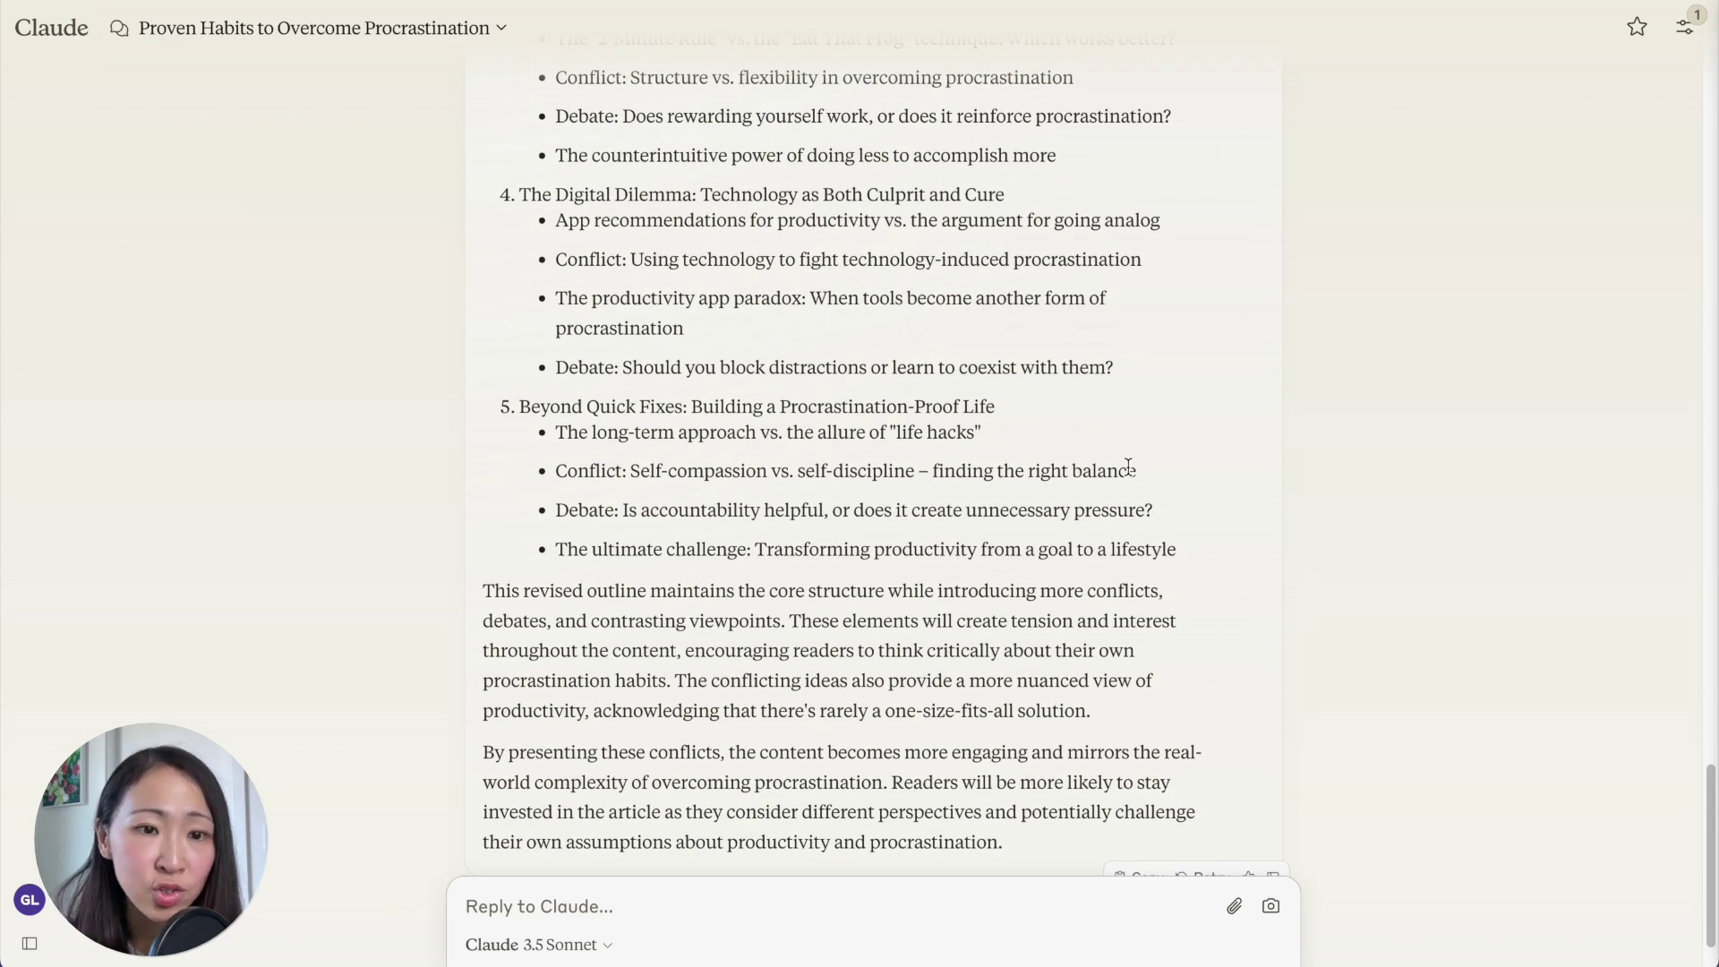
scroll(1129, 469, "up", 1)
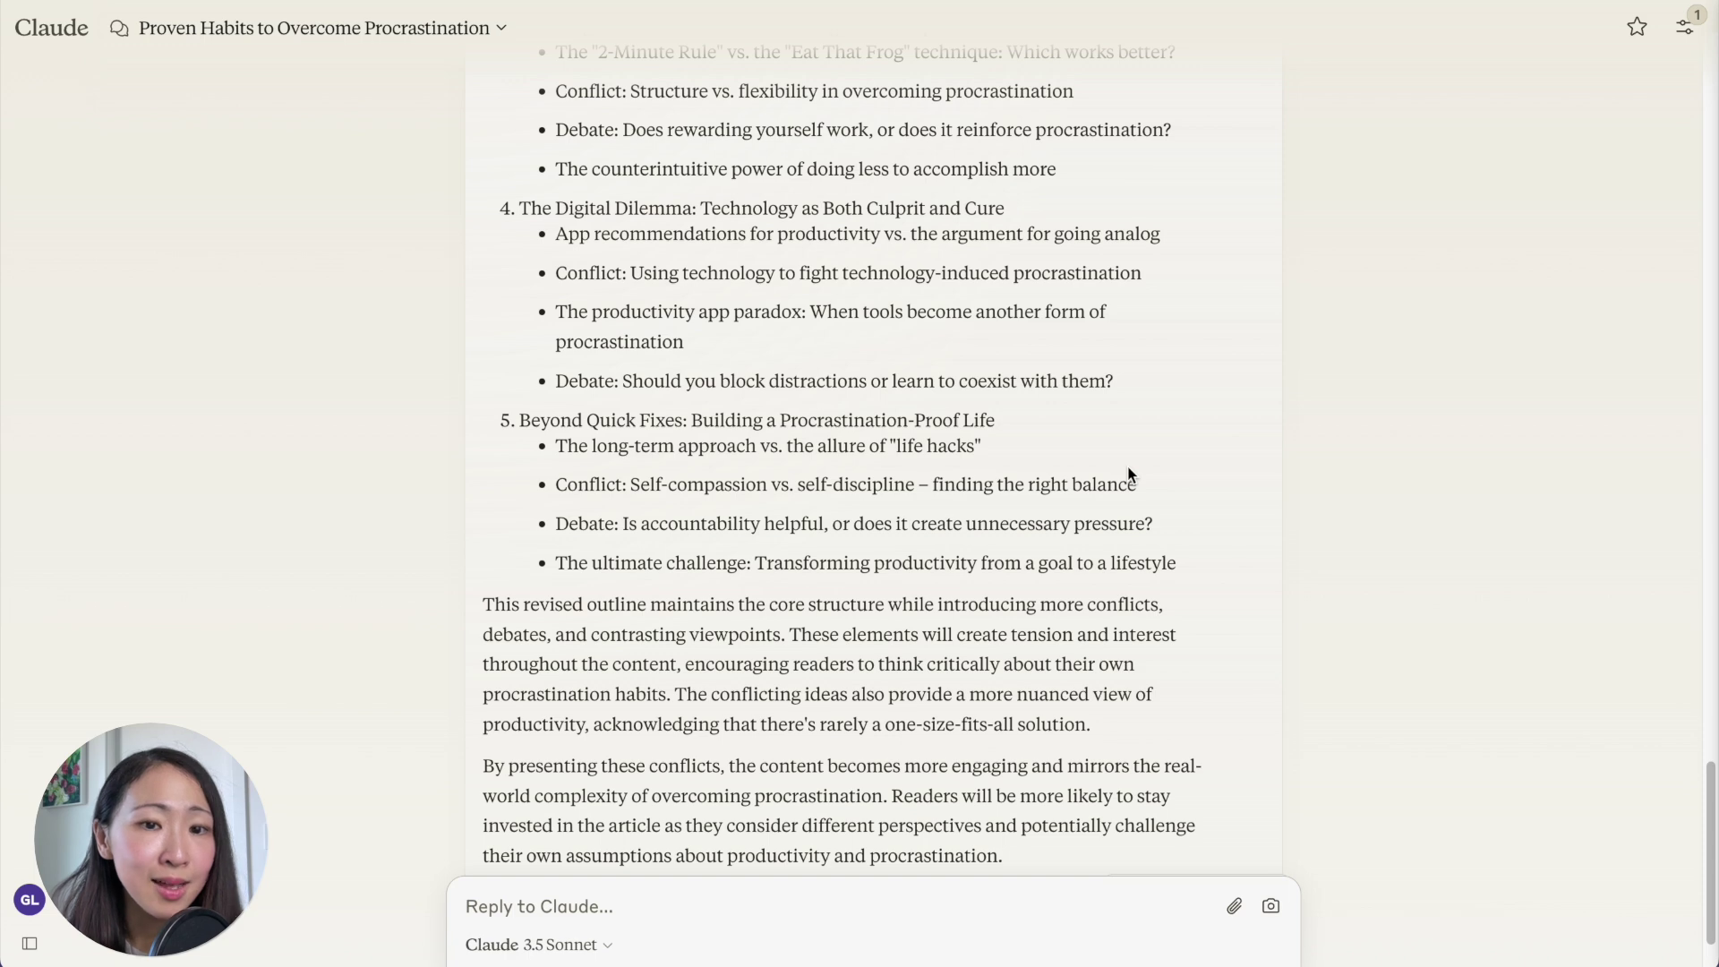
scroll(1128, 475, "up", 13)
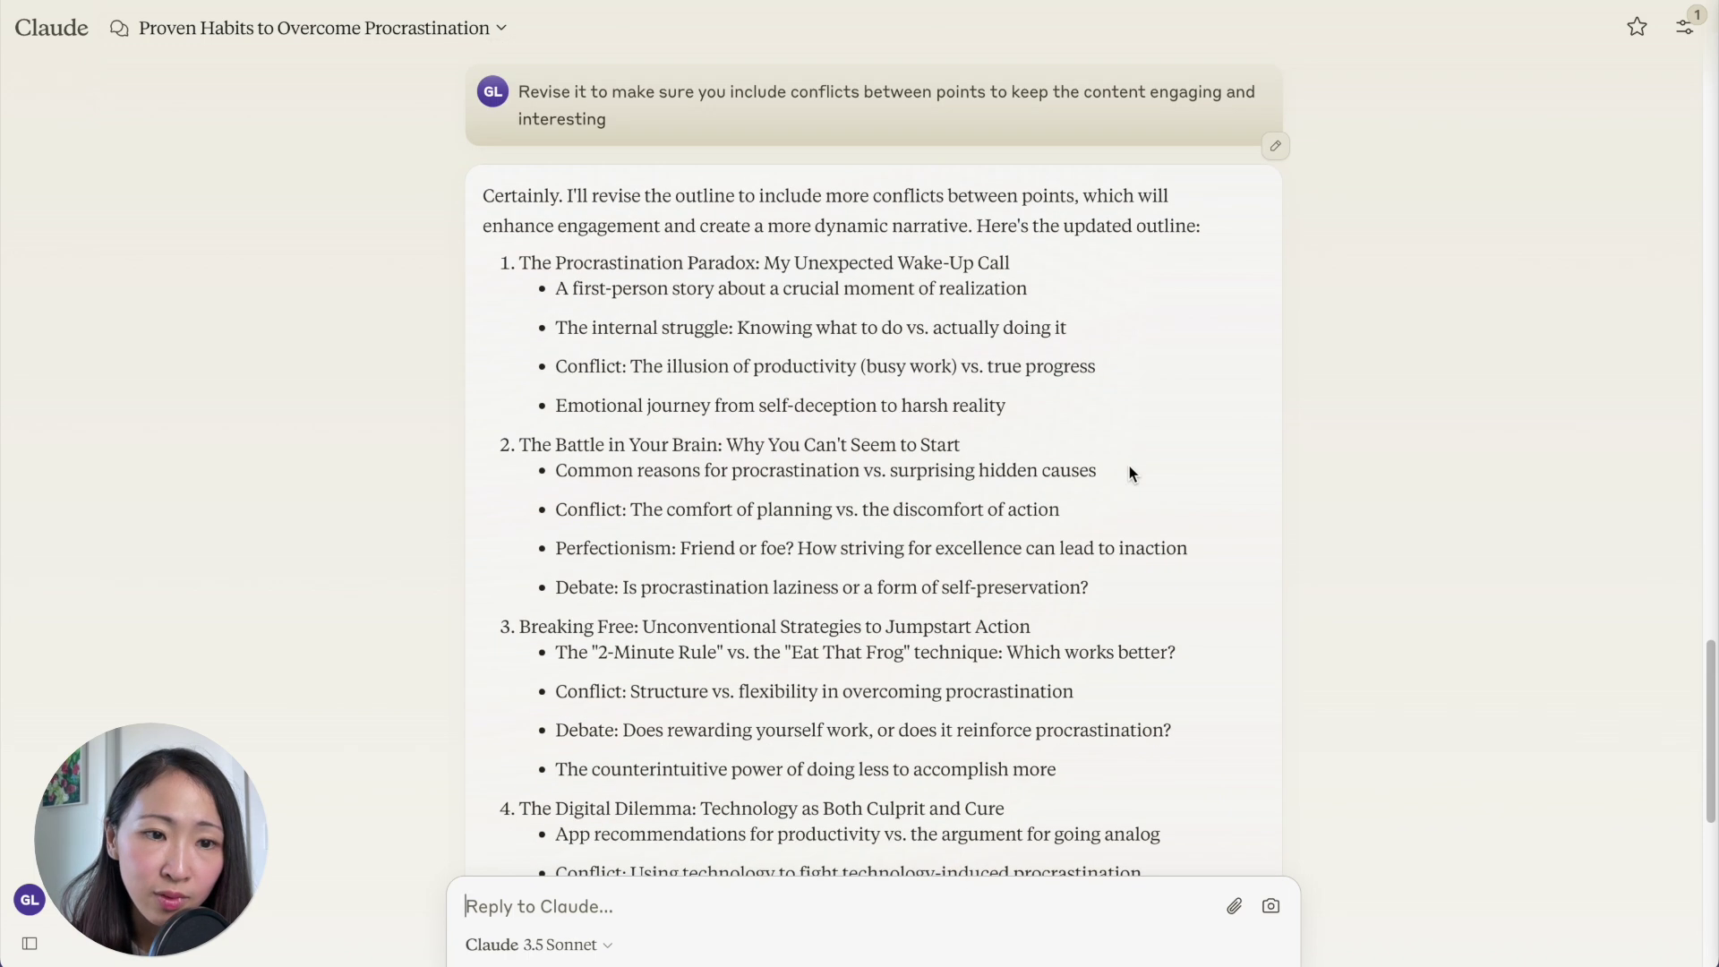
scroll(1130, 470, "down", 3)
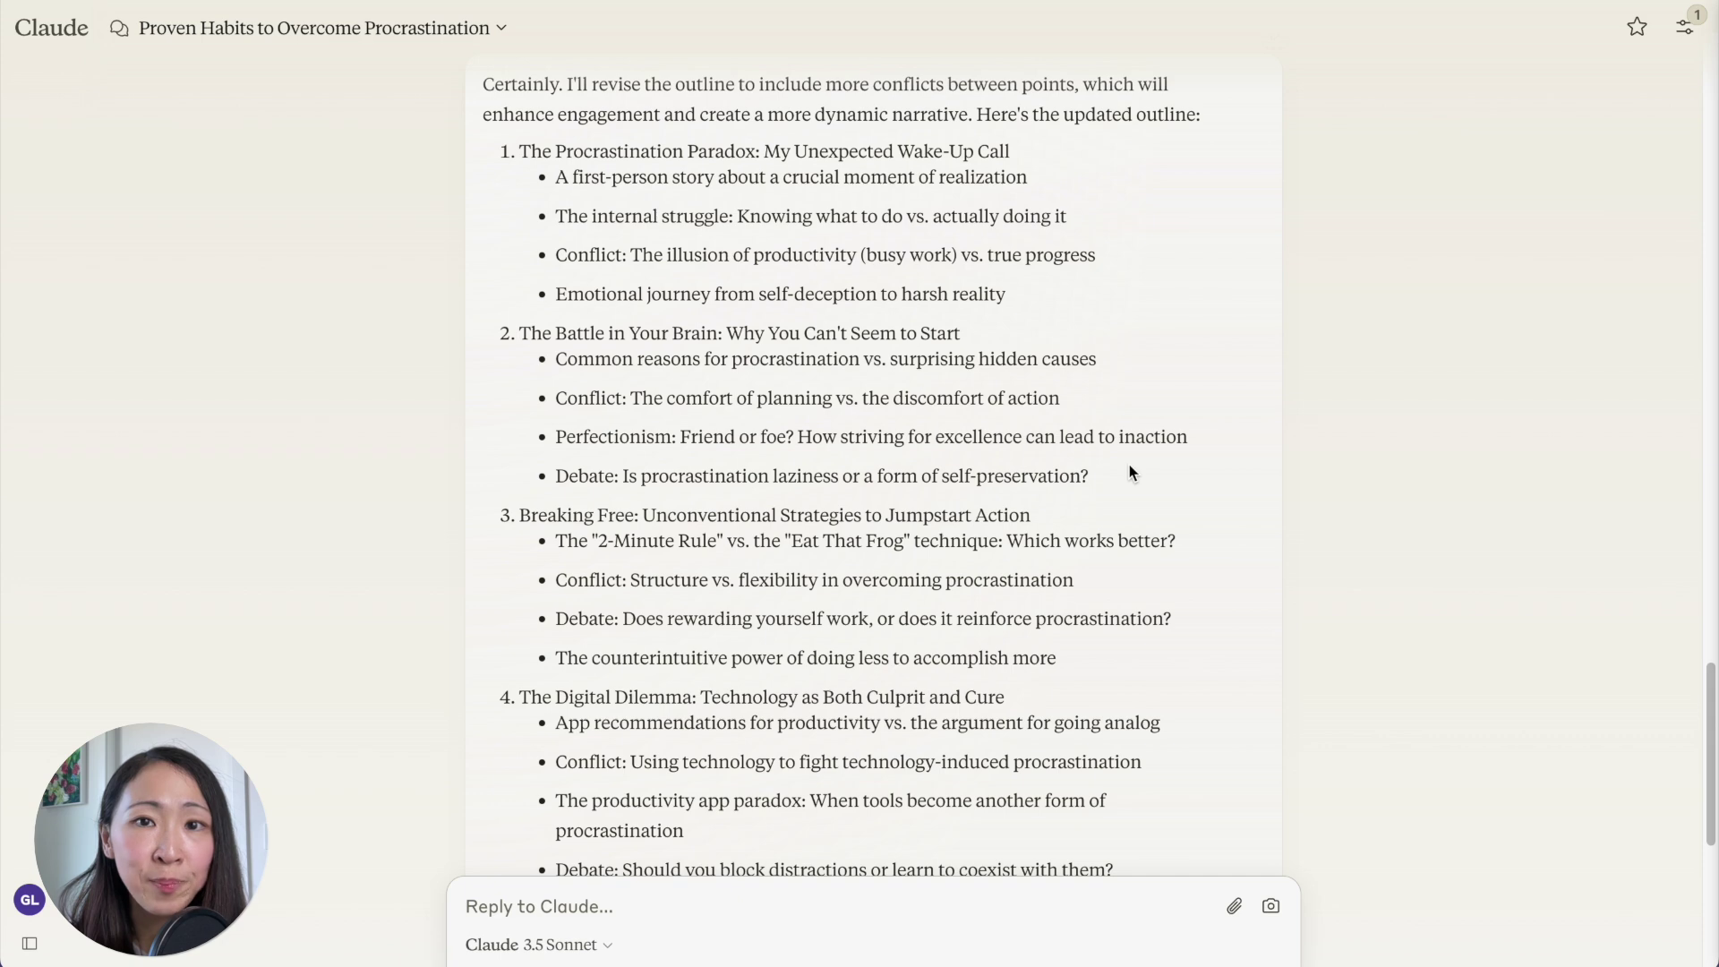
scroll(1130, 470, "down", 1)
scroll(1135, 471, "down", 1)
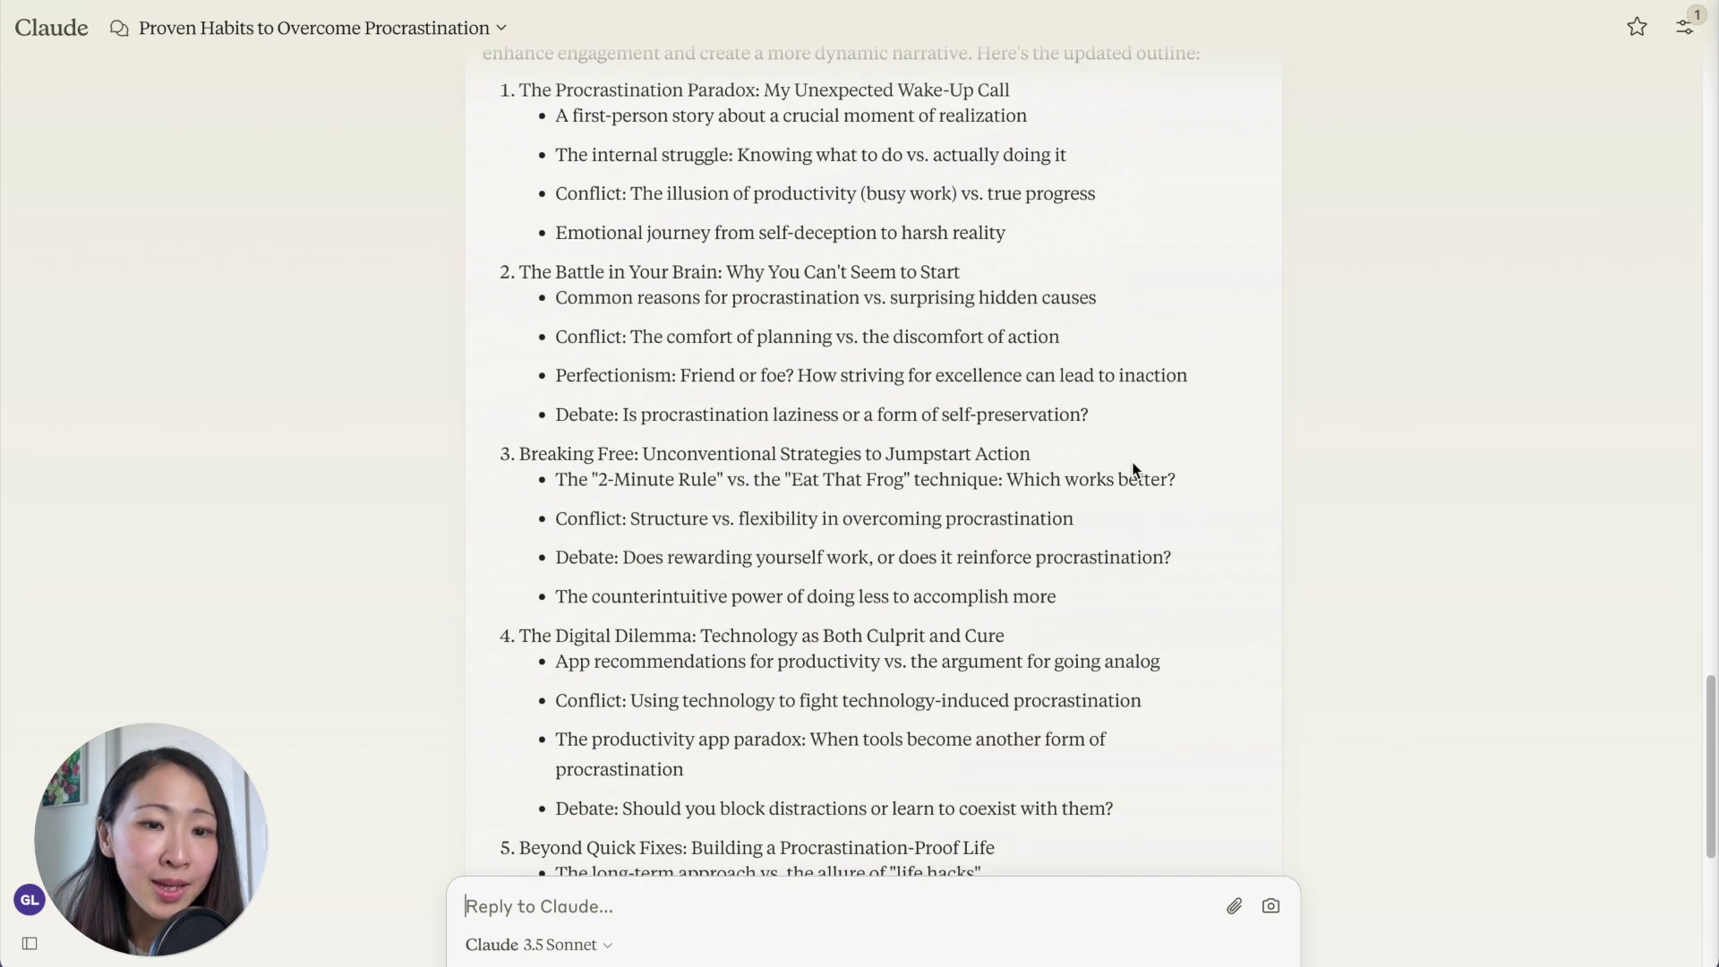
scroll(1137, 466, "down", 3)
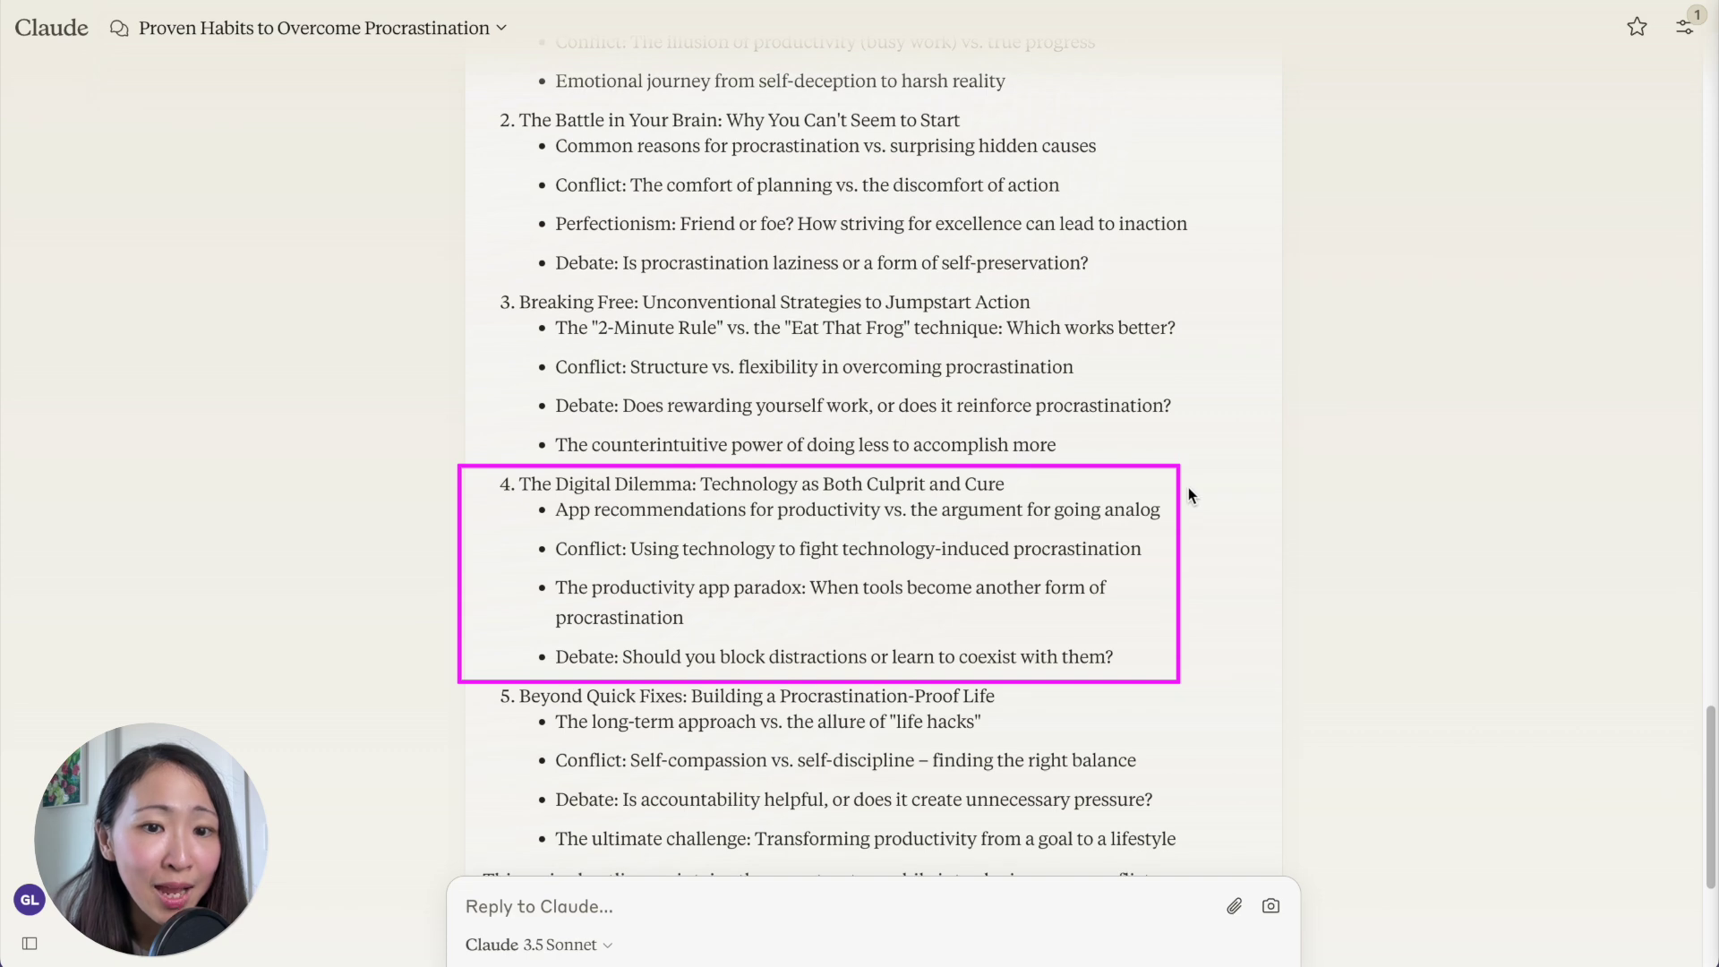
scroll(1185, 489, "down", 1)
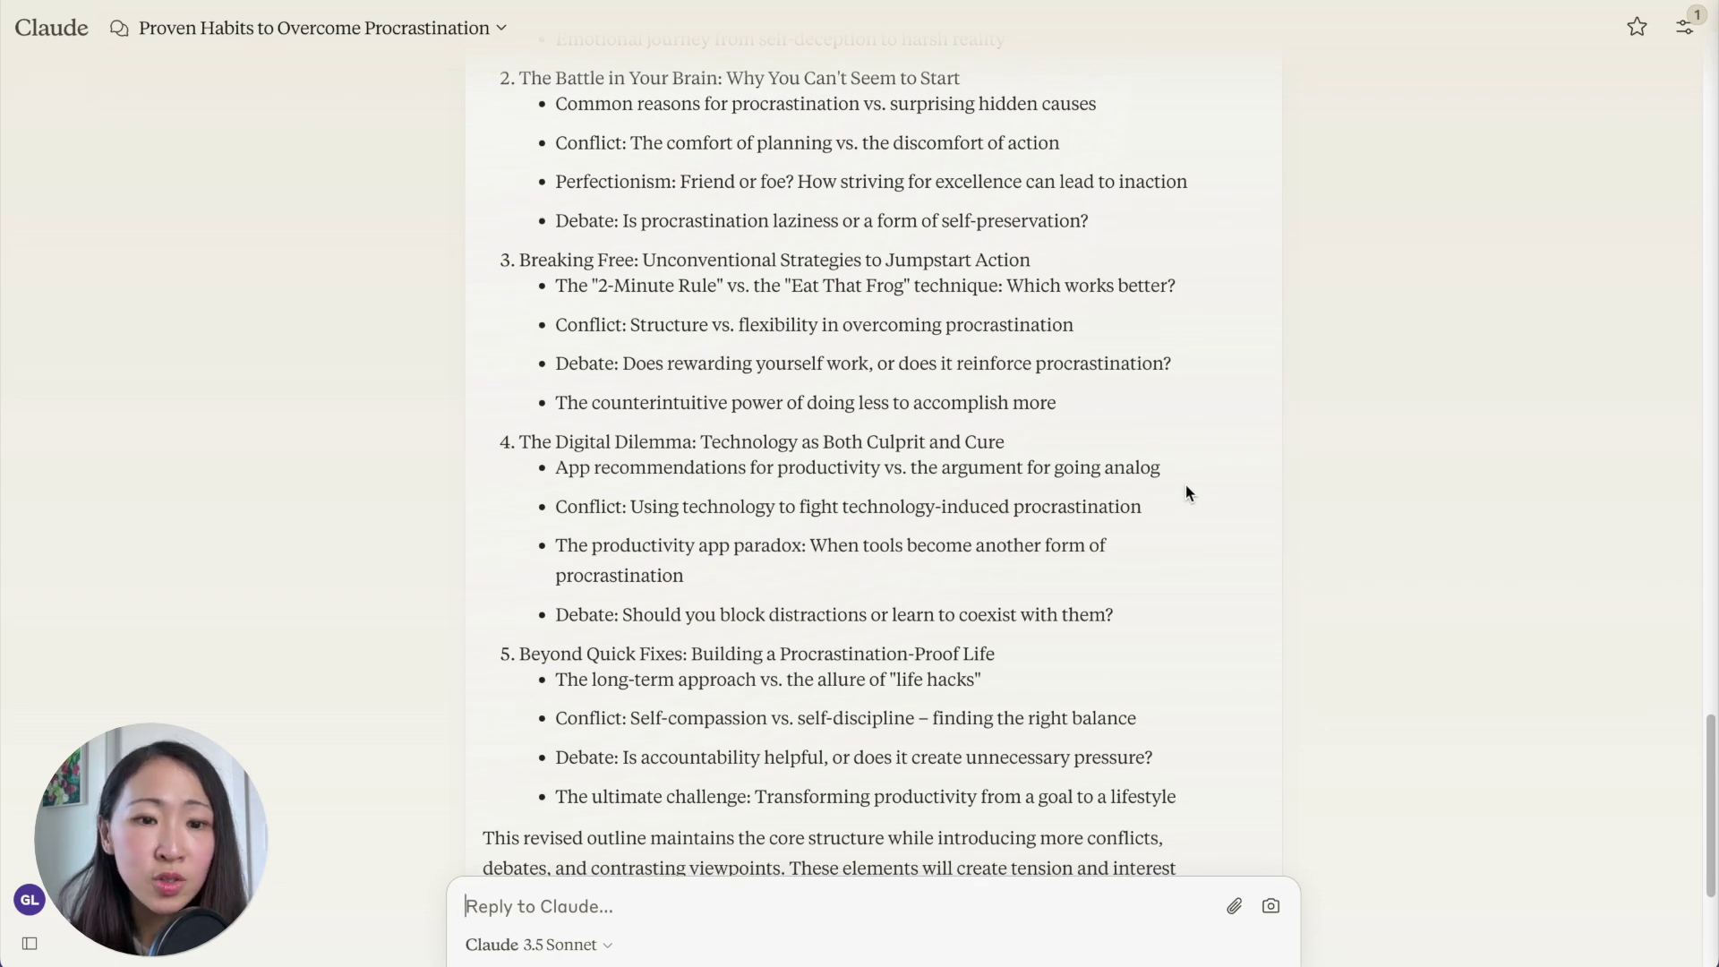
scroll(1185, 486, "down", 1)
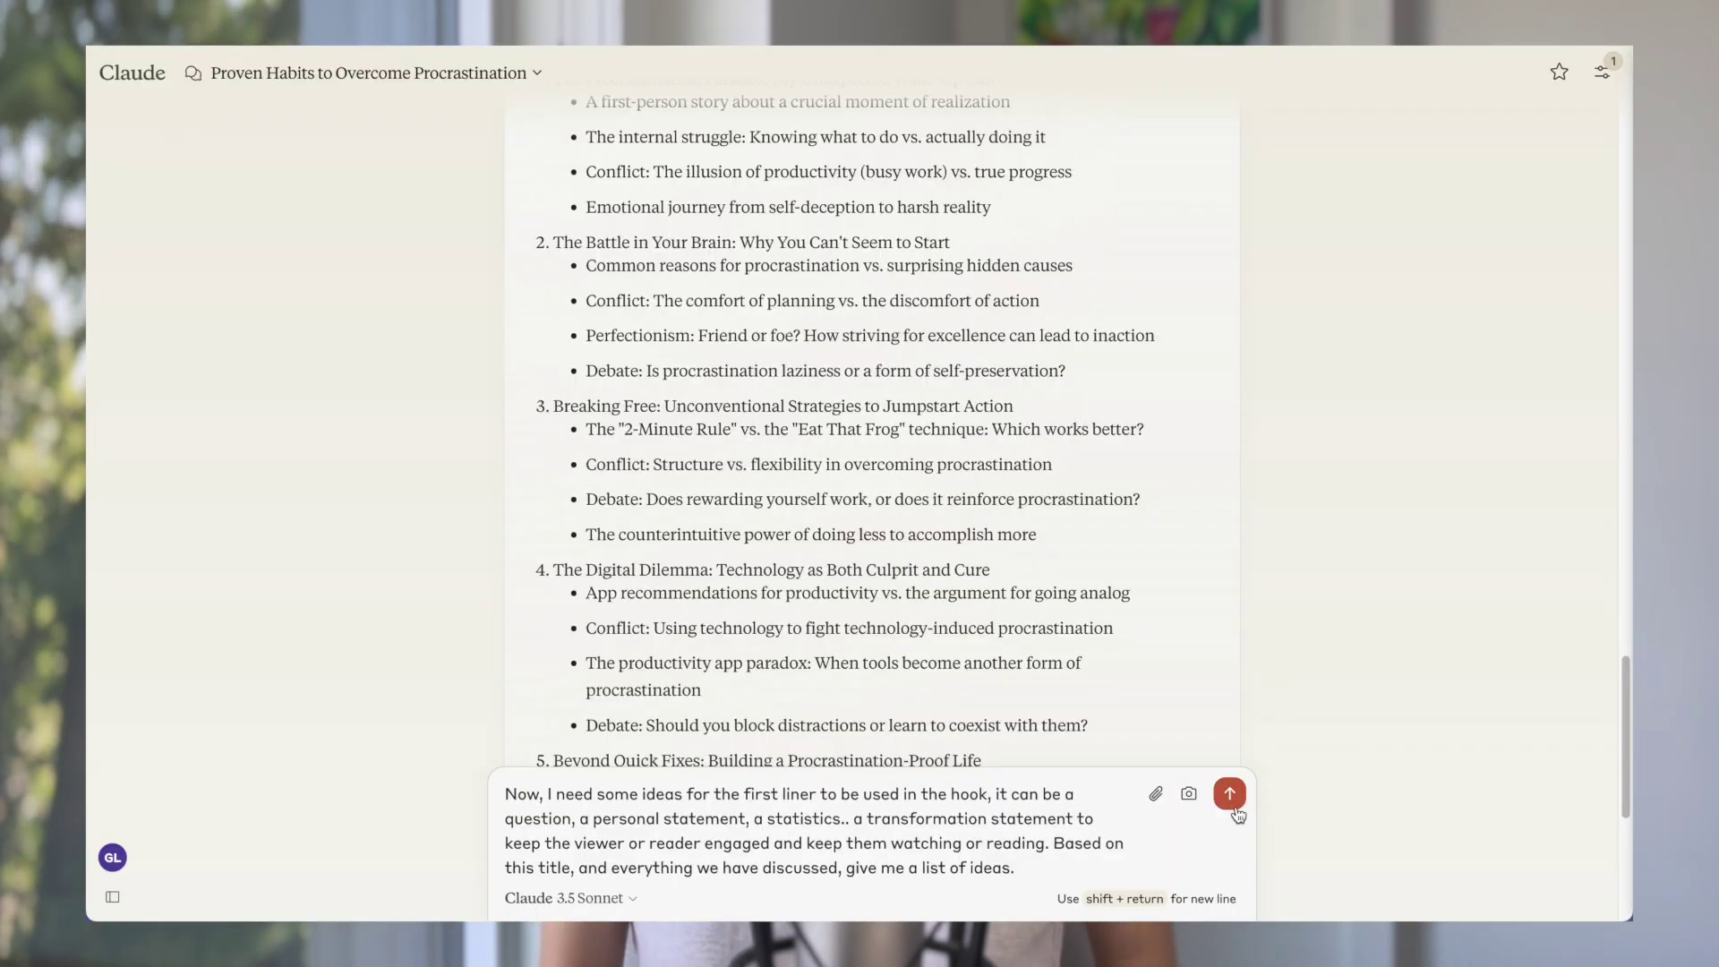
- Send the request for first-liner hook ideas based on the chosen title
left_click(1231, 797)
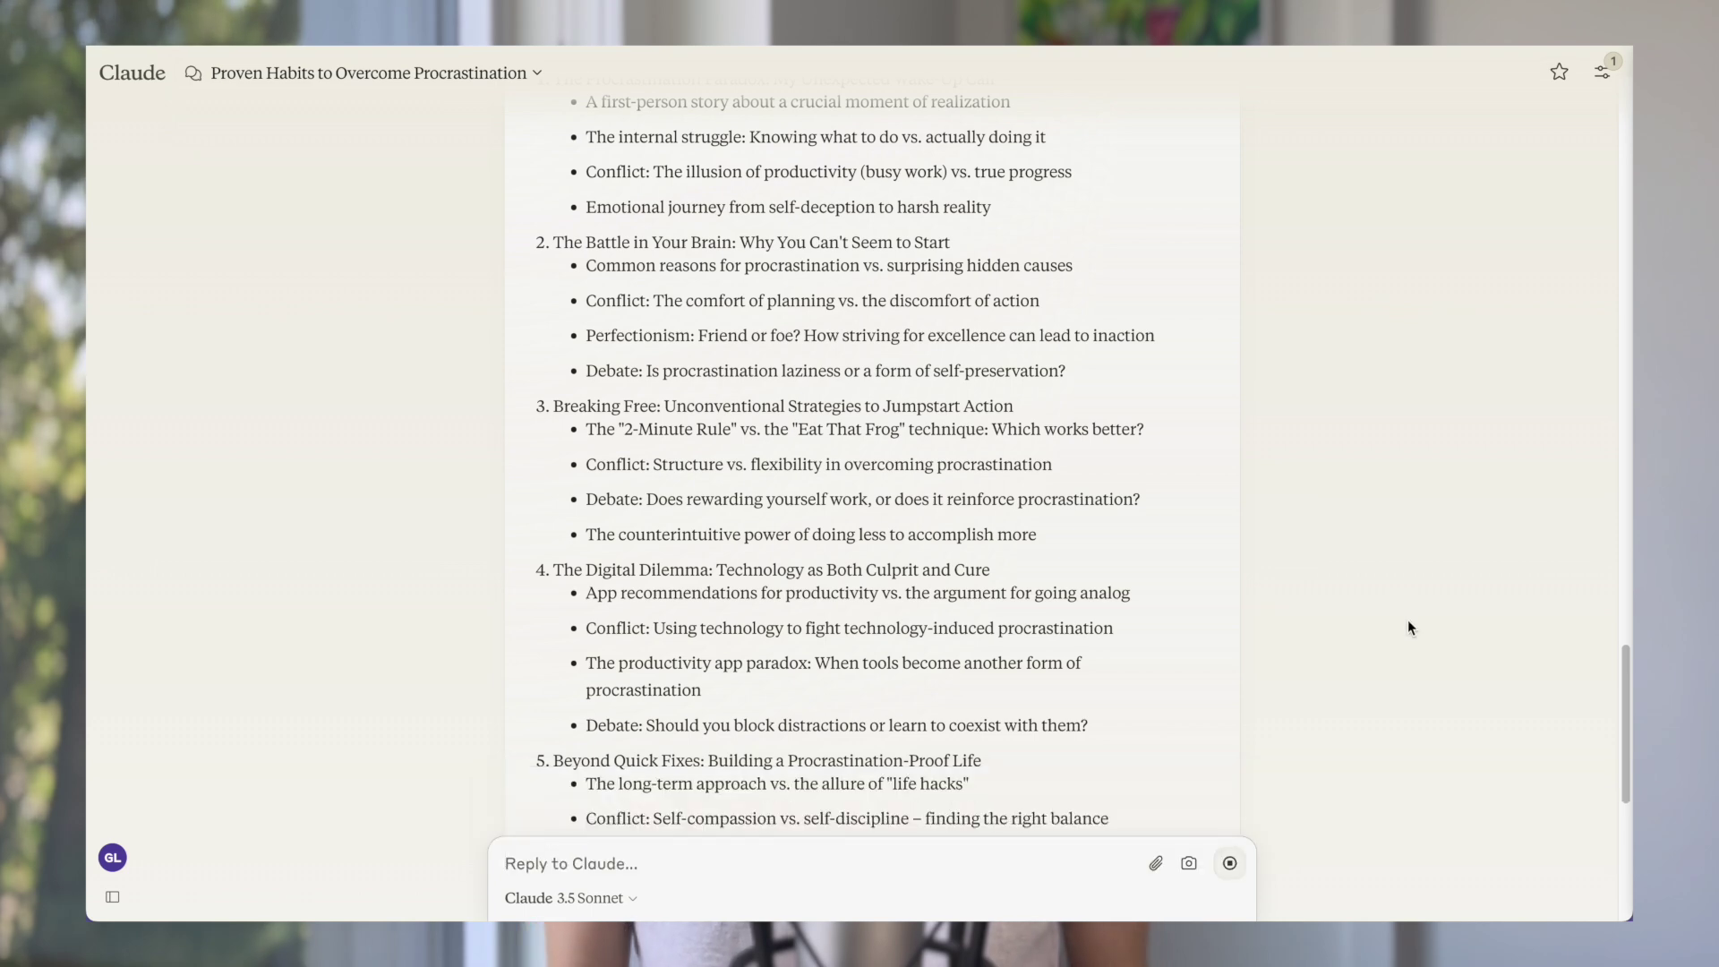